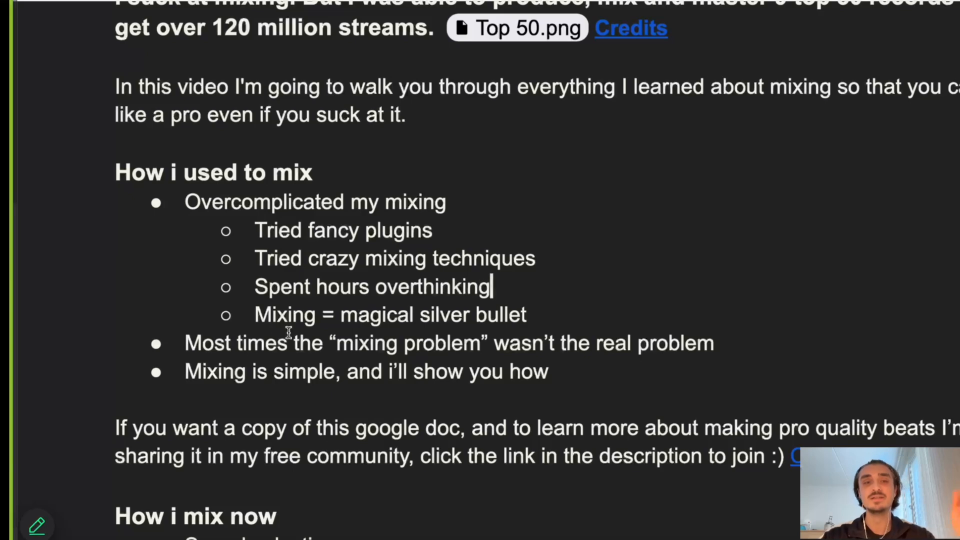
Highlight the closing points under "How i used to mix", from "magical silver bullet" through "Mixing is simple"
{"action": "left_click_drag", "start_coordinate": [251, 317], "coordinate": [571, 317]}
{"action": "left_click", "coordinate": [322, 316]}
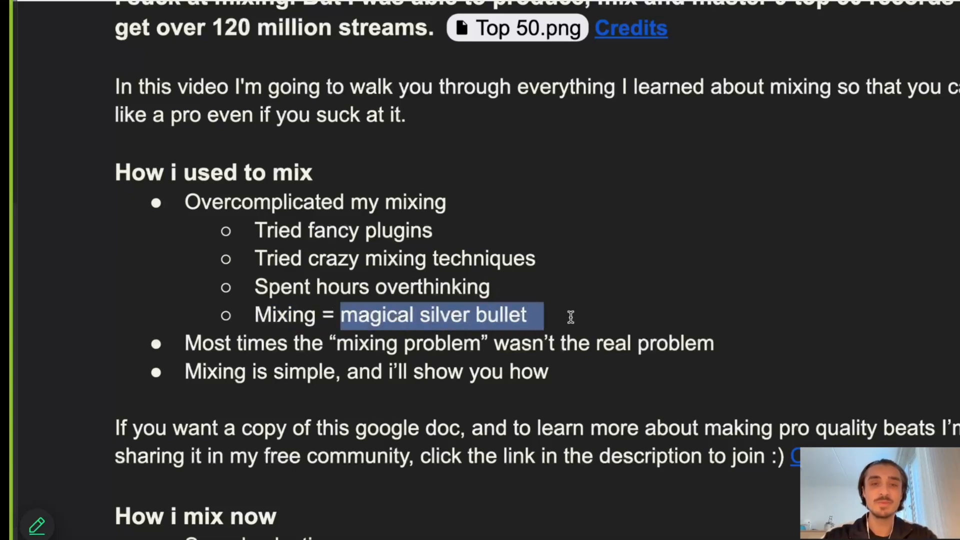
{"action": "left_click", "coordinate": [533, 315]}
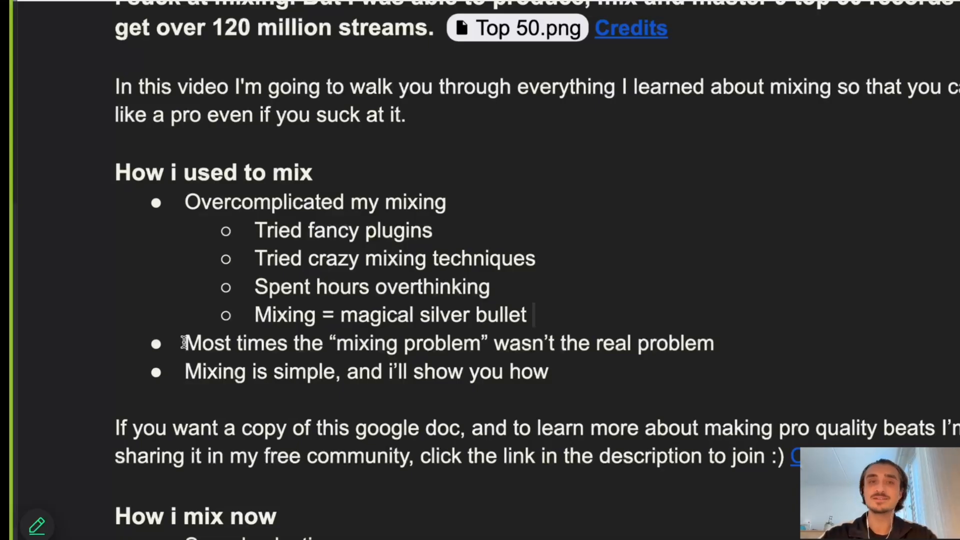
{"action": "left_click_drag", "start_coordinate": [181, 346], "coordinate": [319, 348]}
{"action": "left_click", "coordinate": [320, 348]}
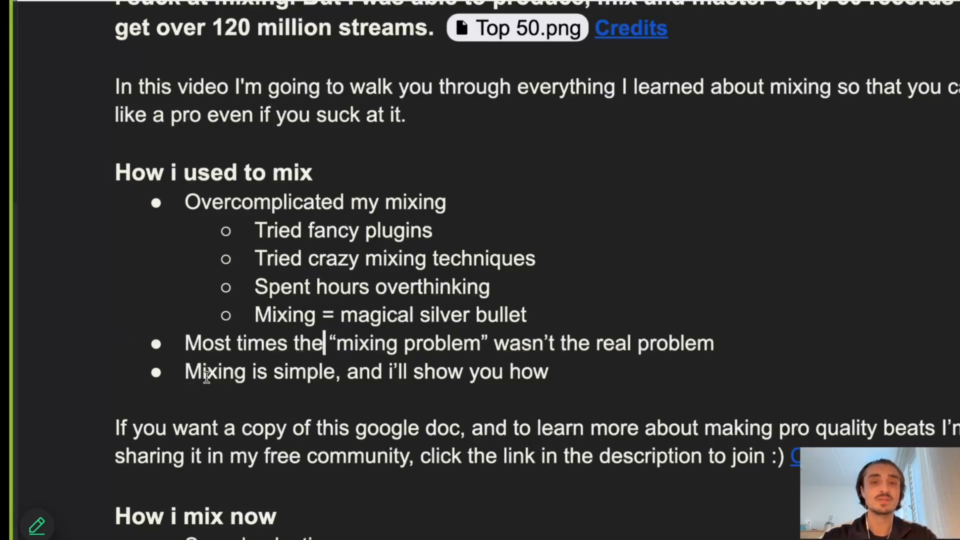
{"action": "left_click_drag", "start_coordinate": [178, 372], "coordinate": [336, 372]}
{"action": "left_click", "coordinate": [333, 371]}
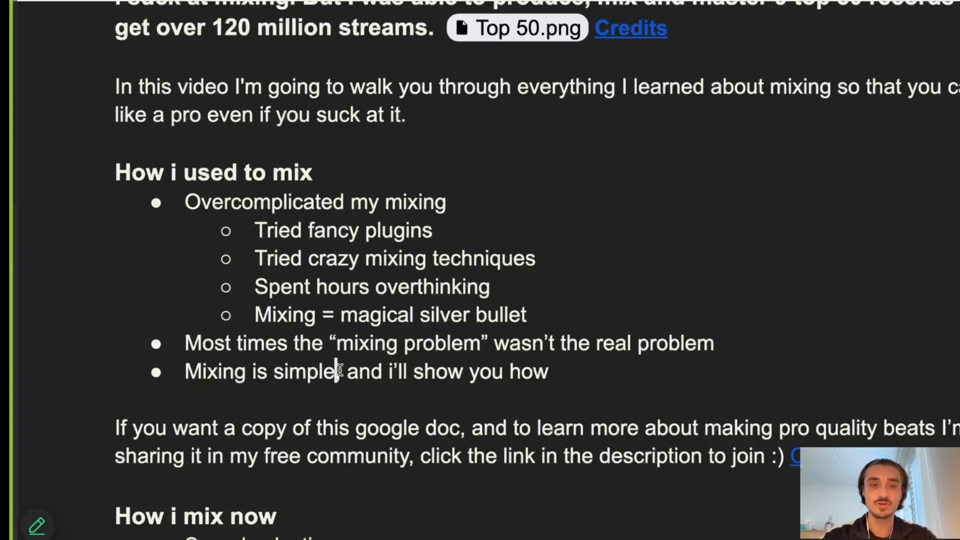
{"action": "scroll", "coordinate": [336, 371], "scroll_direction": "down", "scroll_amount": 2}
{"action": "scroll", "coordinate": [340, 369], "scroll_direction": "up", "scroll_amount": 1}
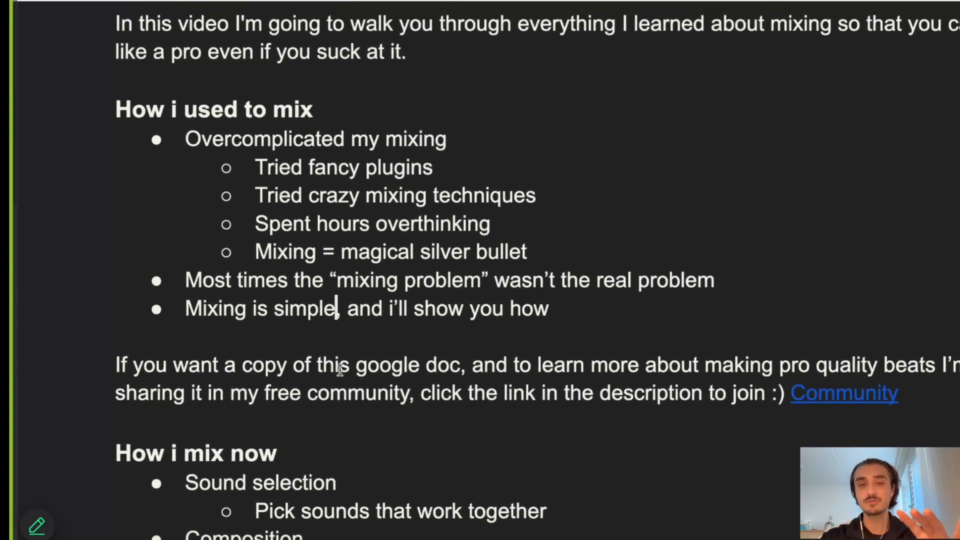
Highlight the note about getting a copy of the google doc and open its Community link
{"action": "left_click_drag", "start_coordinate": [114, 363], "coordinate": [424, 361]}
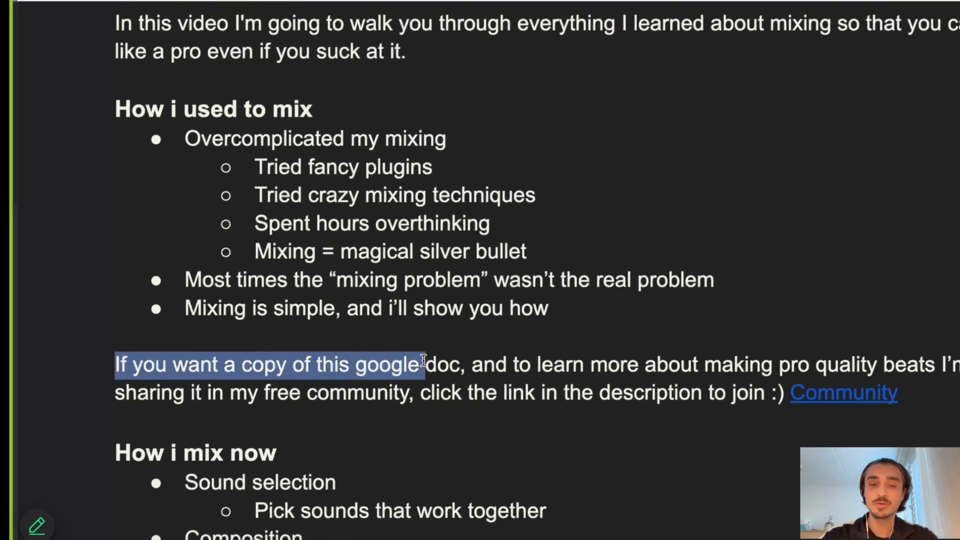
{"action": "left_click", "coordinate": [424, 360]}
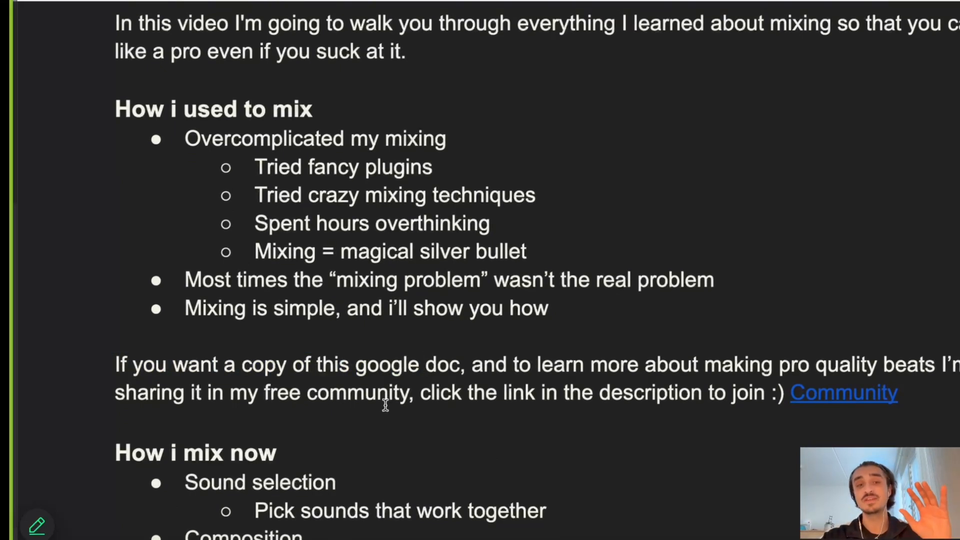
{"action": "left_click", "coordinate": [823, 390]}
{"action": "left_click", "coordinate": [801, 442]}
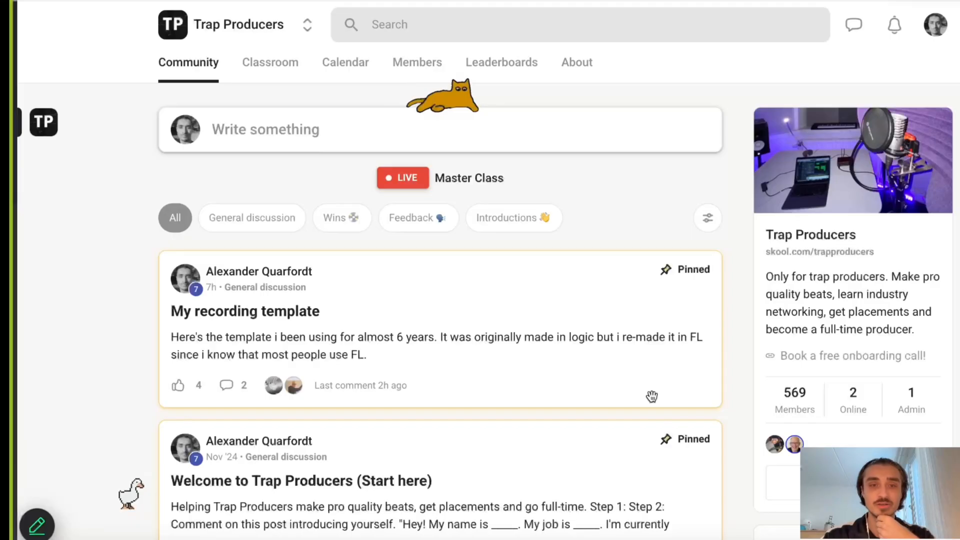
View the Trap Producers community's calendar and its Classroom courses
{"action": "scroll", "coordinate": [652, 396], "scroll_direction": "down", "scroll_amount": 3}
{"action": "scroll", "coordinate": [652, 396], "scroll_direction": "up", "scroll_amount": 3}
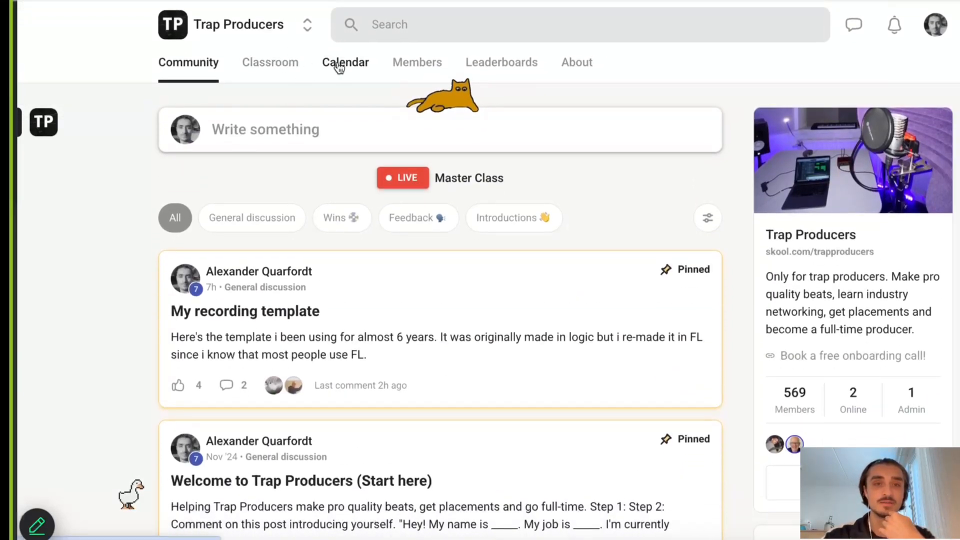
{"action": "left_click", "coordinate": [338, 65]}
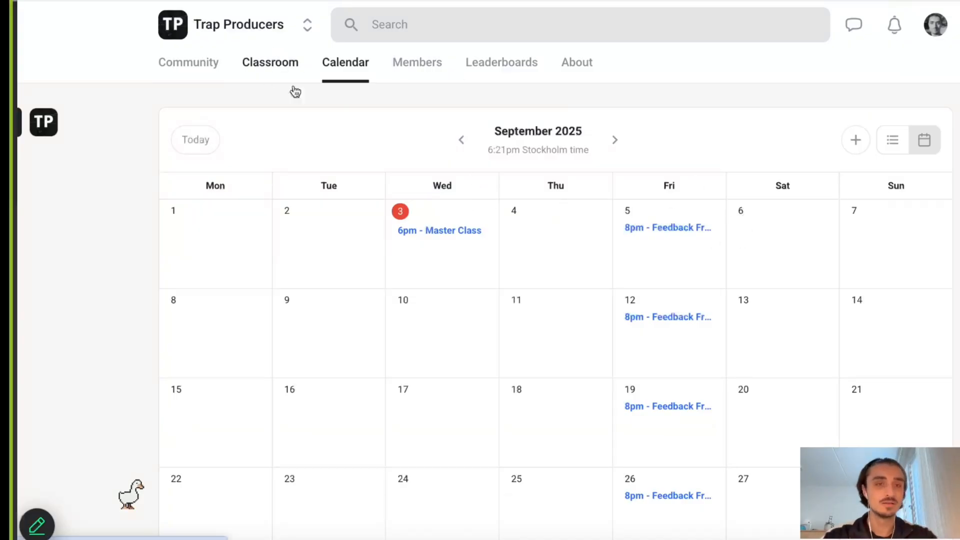
{"action": "left_click", "coordinate": [280, 61]}
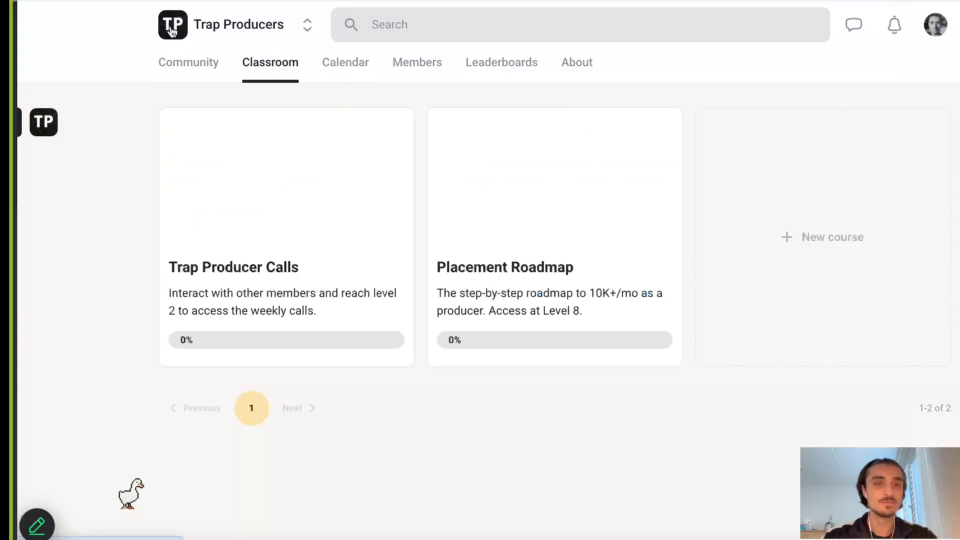
Return to the Community feed, browse its posts, and filter them by Wins and by Feedback
{"action": "left_click", "coordinate": [192, 64]}
{"action": "scroll", "coordinate": [508, 355], "scroll_direction": "down", "scroll_amount": 4}
{"action": "scroll", "coordinate": [509, 354], "scroll_direction": "down", "scroll_amount": 15}
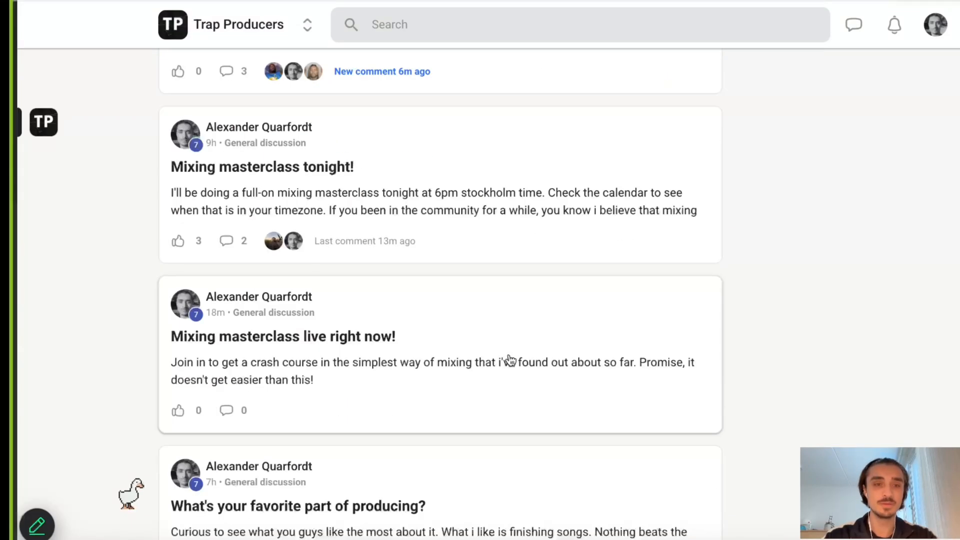
{"action": "scroll", "coordinate": [509, 339], "scroll_direction": "up", "scroll_amount": 20}
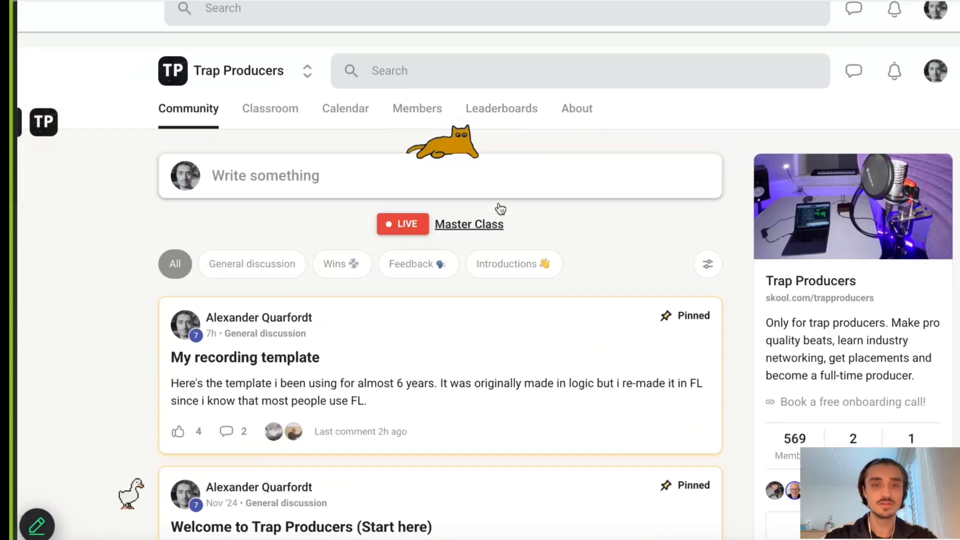
{"action": "left_click", "coordinate": [341, 219]}
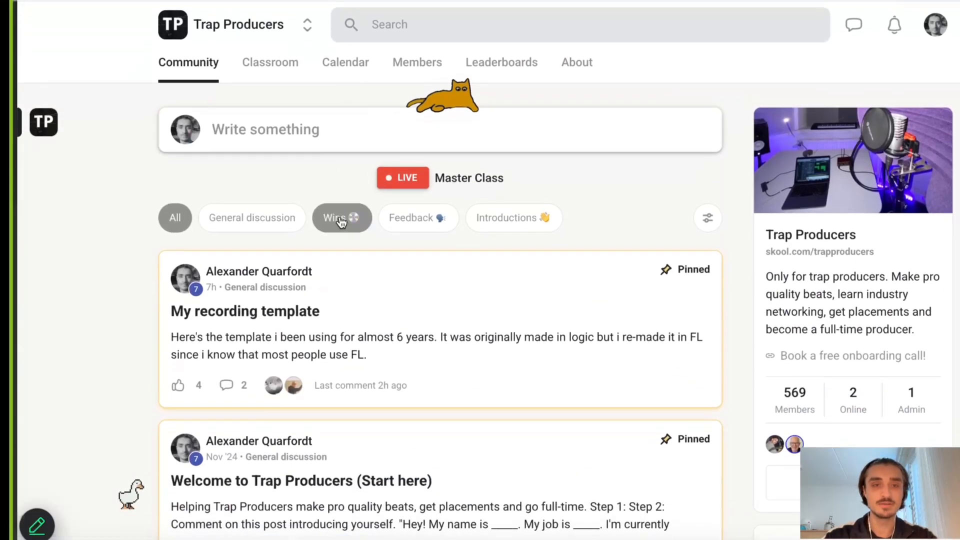
{"action": "left_click", "coordinate": [417, 224]}
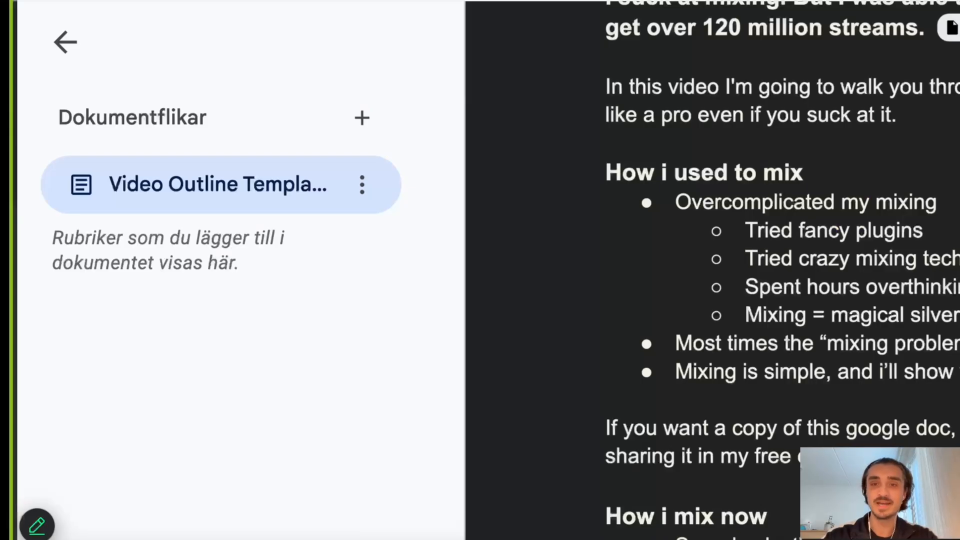
Switch back to the video outline document and highlight the "How i mix now" heading
{"action": "left_click", "coordinate": [743, 172]}
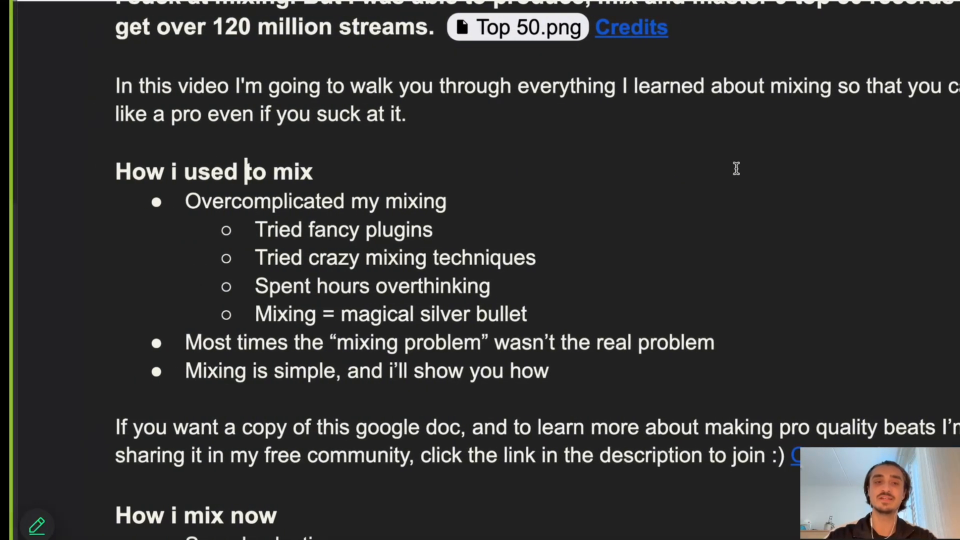
{"action": "scroll", "coordinate": [737, 168], "scroll_direction": "down", "scroll_amount": 8}
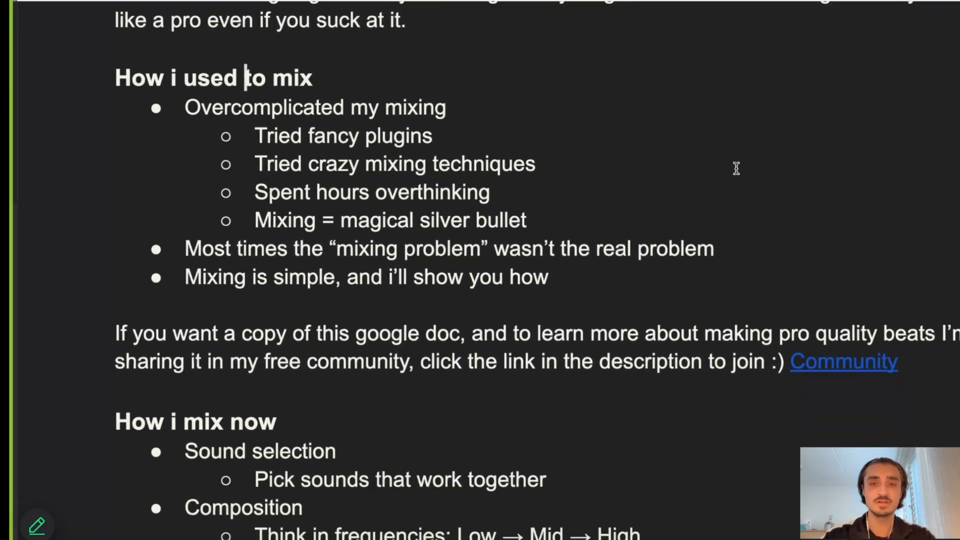
{"action": "scroll", "coordinate": [736, 169], "scroll_direction": "down", "scroll_amount": 1}
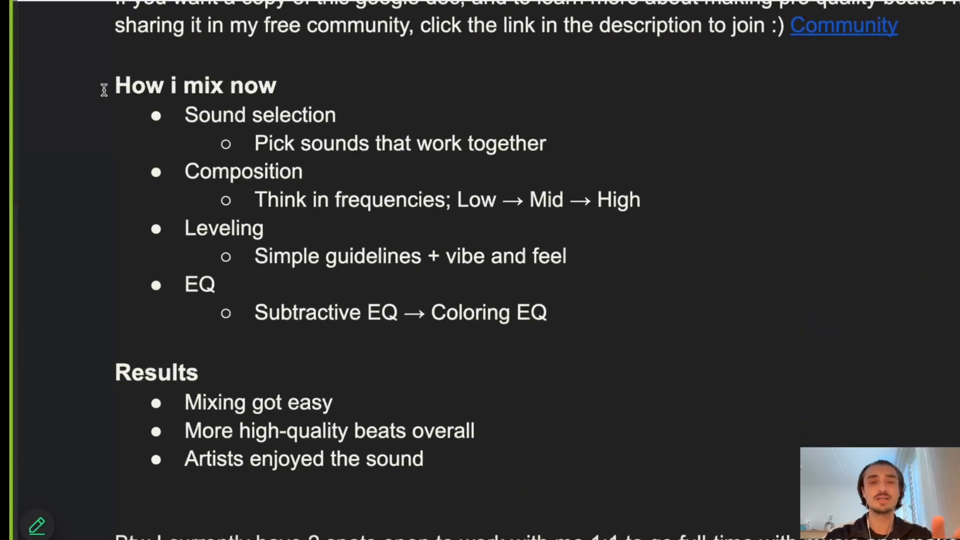
{"action": "left_click_drag", "start_coordinate": [103, 90], "coordinate": [240, 86]}
{"action": "left_click", "coordinate": [242, 86]}
Highlight the "Sound selection" bullet and its sub-point "Pick sounds that work together"
{"action": "left_click_drag", "start_coordinate": [186, 114], "coordinate": [343, 115]}
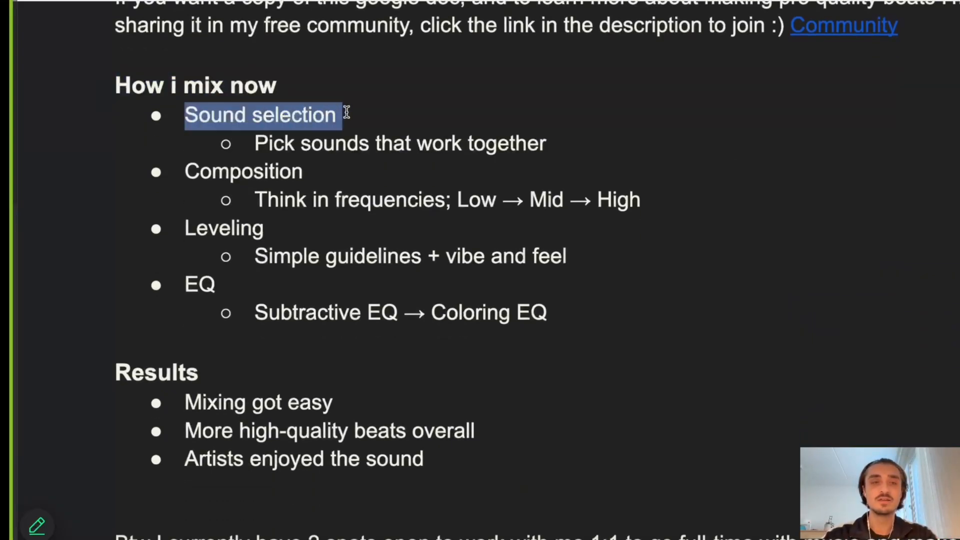
{"action": "left_click", "coordinate": [342, 115]}
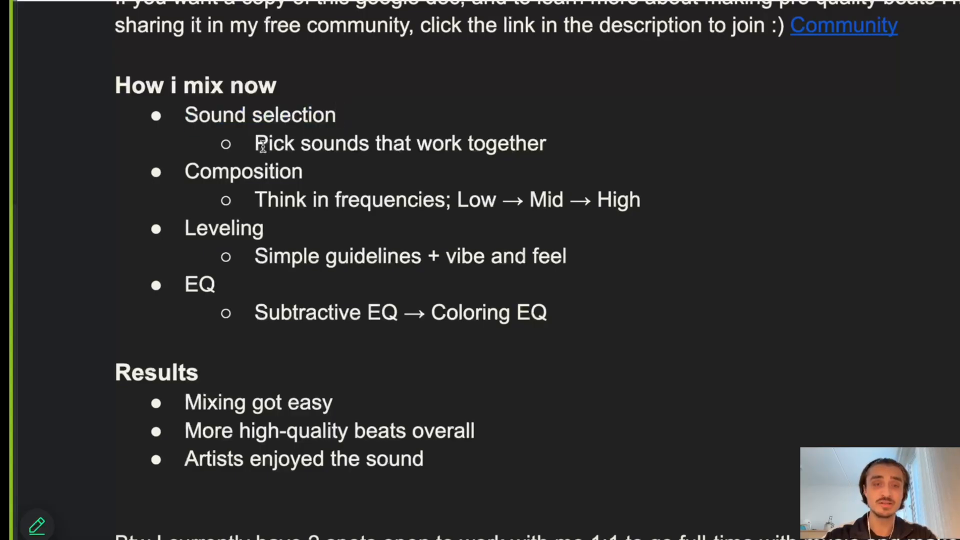
{"action": "left_click_drag", "start_coordinate": [256, 144], "coordinate": [548, 140]}
{"action": "left_click", "coordinate": [548, 138]}
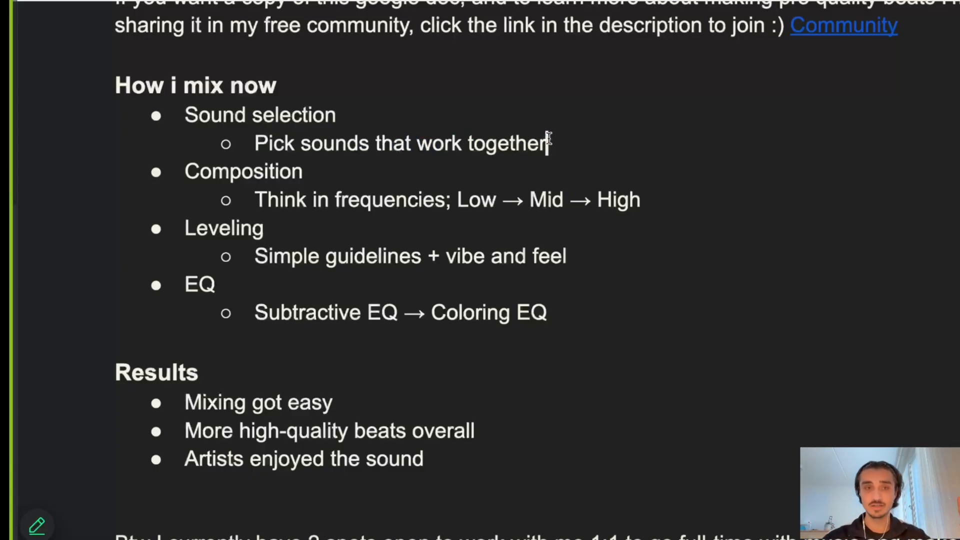
Highlight the "Composition" bullet and its sub-point "Think in frequencies", including the word "Low"
{"action": "left_click_drag", "start_coordinate": [186, 171], "coordinate": [344, 169]}
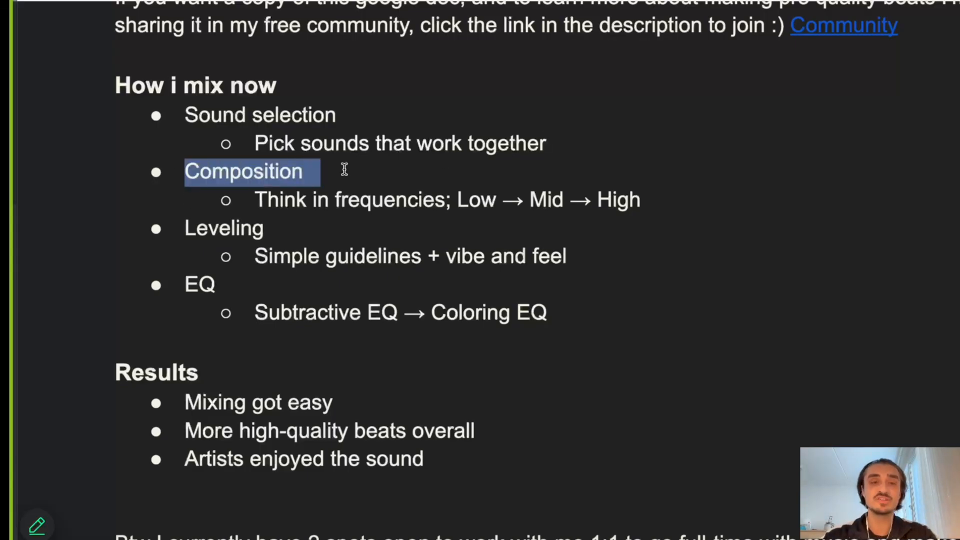
{"action": "left_click", "coordinate": [345, 170]}
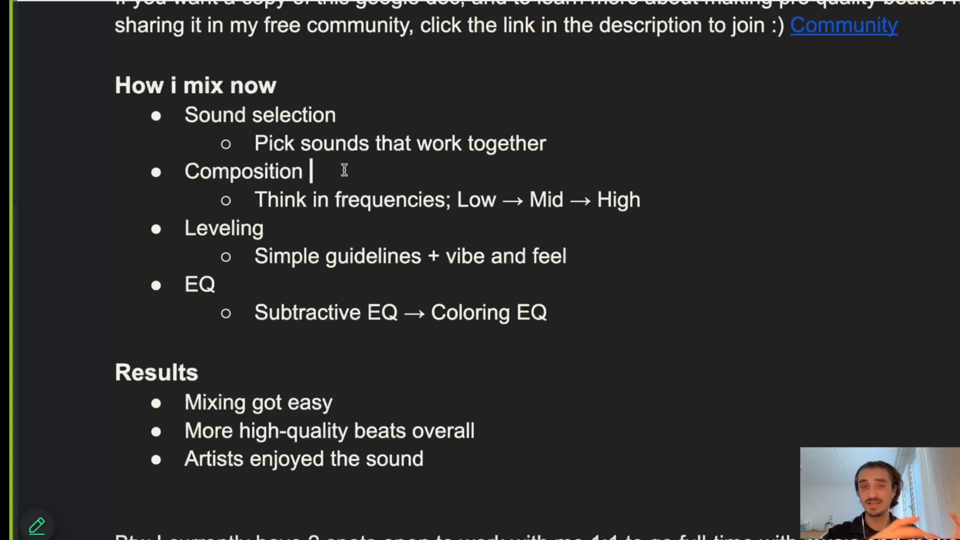
{"action": "left_click_drag", "start_coordinate": [257, 197], "coordinate": [436, 200]}
{"action": "left_click", "coordinate": [436, 200]}
{"action": "double_click", "coordinate": [470, 200]}
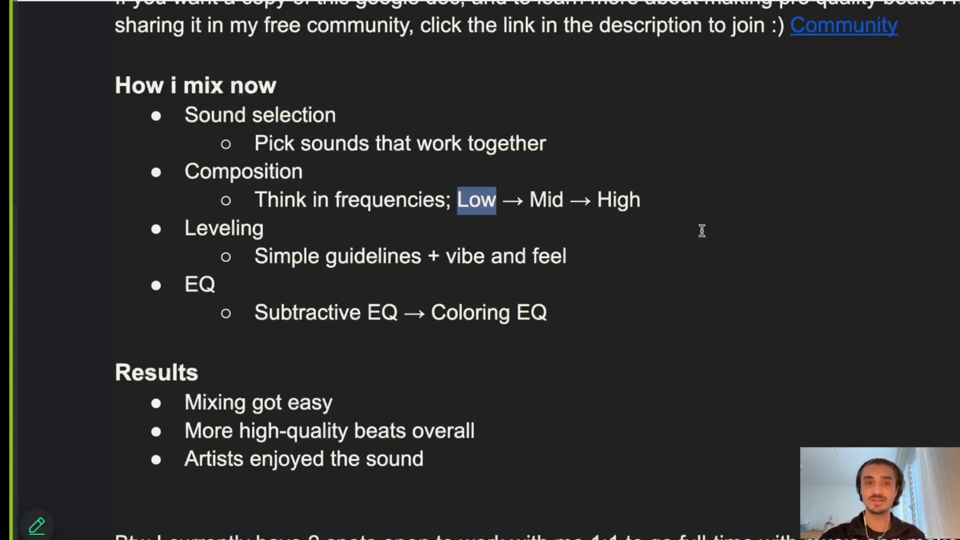
Highlight the "Leveling" and "EQ" bullets with their sub-points on guidelines, vibe and feel, and subtractive and coloring EQ
{"action": "left_click_drag", "start_coordinate": [172, 226], "coordinate": [572, 256]}
{"action": "left_click", "coordinate": [272, 229]}
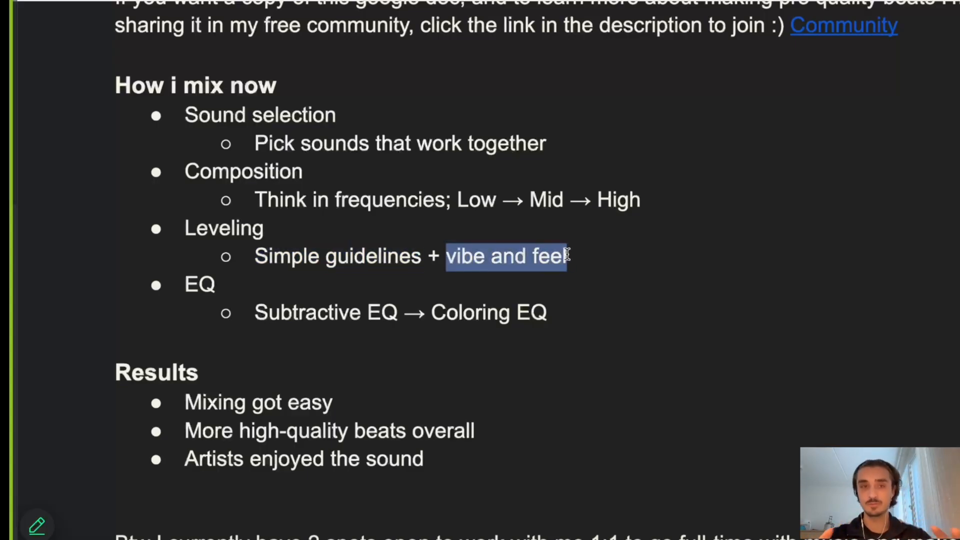
{"action": "left_click", "coordinate": [185, 293]}
{"action": "left_click", "coordinate": [223, 292]}
{"action": "left_click_drag", "start_coordinate": [254, 311], "coordinate": [538, 311]}
{"action": "left_click", "coordinate": [537, 311]}
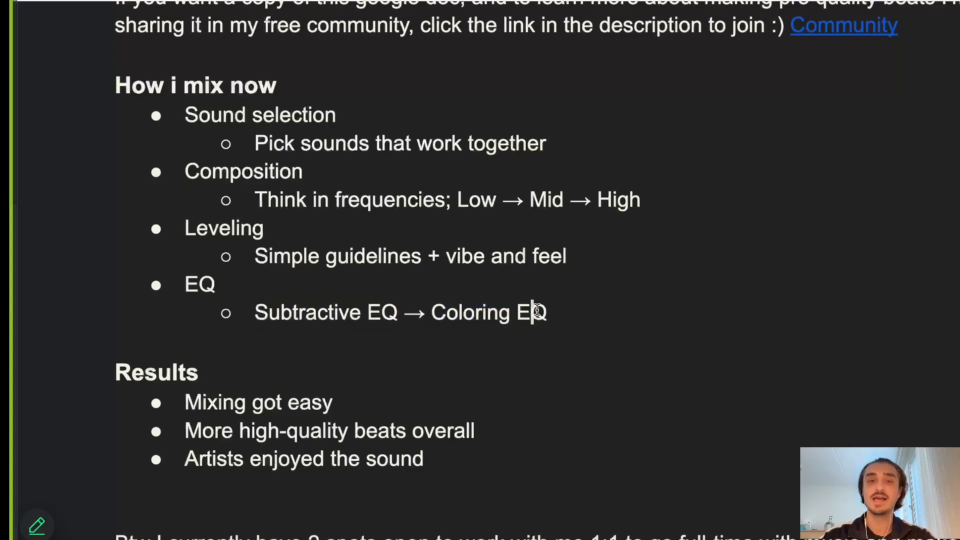
{"action": "left_click", "coordinate": [579, 316]}
Switch to the Logic Pro project and fit all 13 tracks in view, with the playhead at the cycled section's start
{"action": "scroll", "coordinate": [579, 316], "scroll_direction": "up", "scroll_amount": 1}
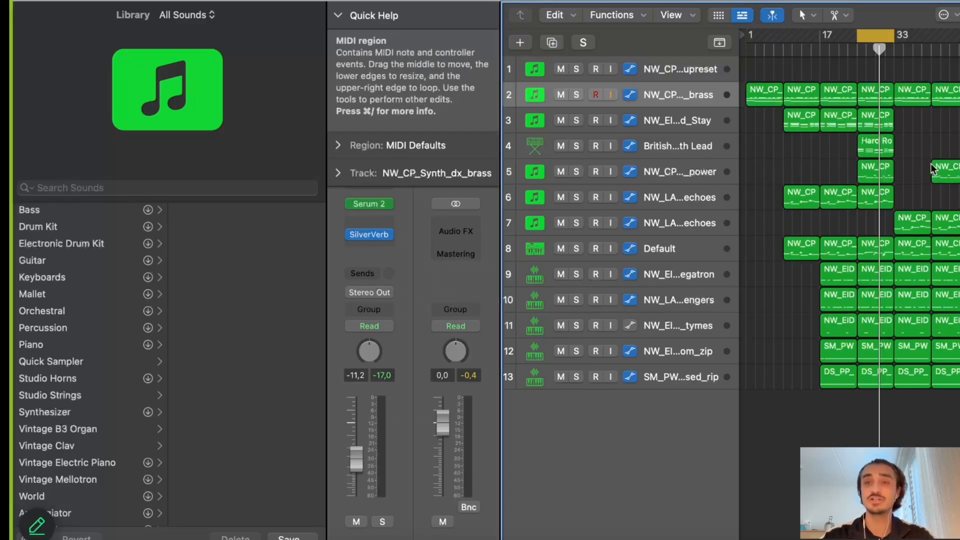
{"action": "scroll", "coordinate": [895, 149], "scroll_direction": "up", "scroll_amount": 5}
{"action": "scroll", "coordinate": [894, 151], "scroll_direction": "down", "scroll_amount": 5}
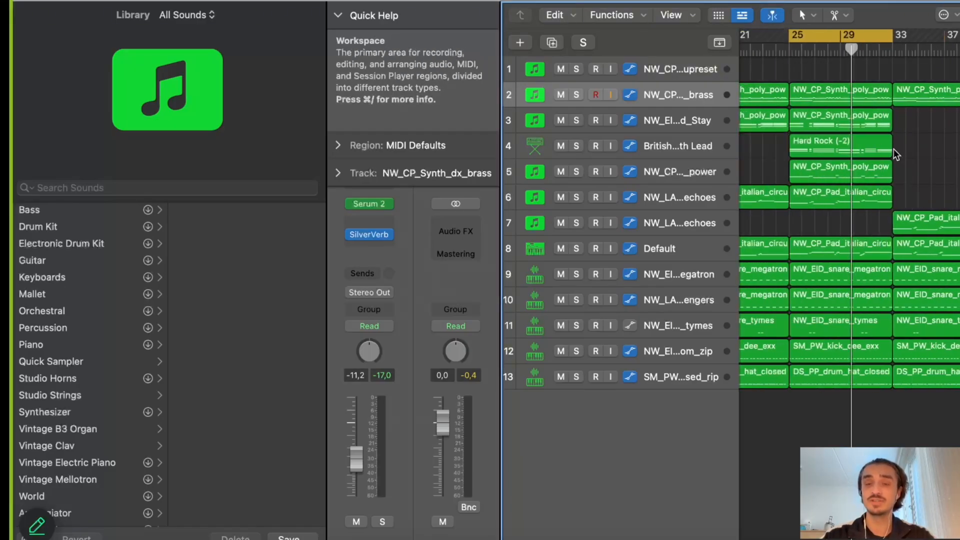
{"action": "scroll", "coordinate": [893, 152], "scroll_direction": "down", "scroll_amount": 3}
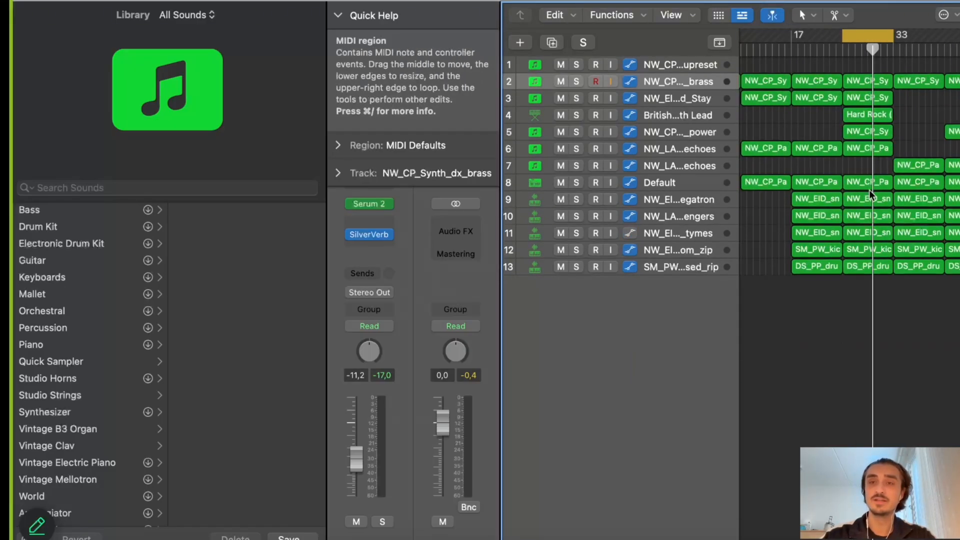
{"action": "key", "text": "space"}
{"action": "key", "text": "Return"}
{"action": "key", "text": "super+Down"}
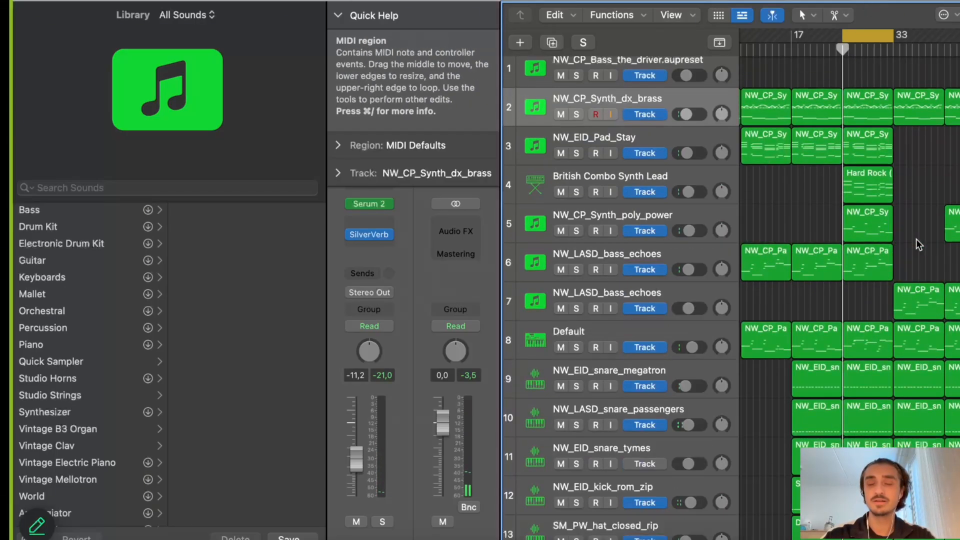
{"action": "key", "text": "super+Up"}
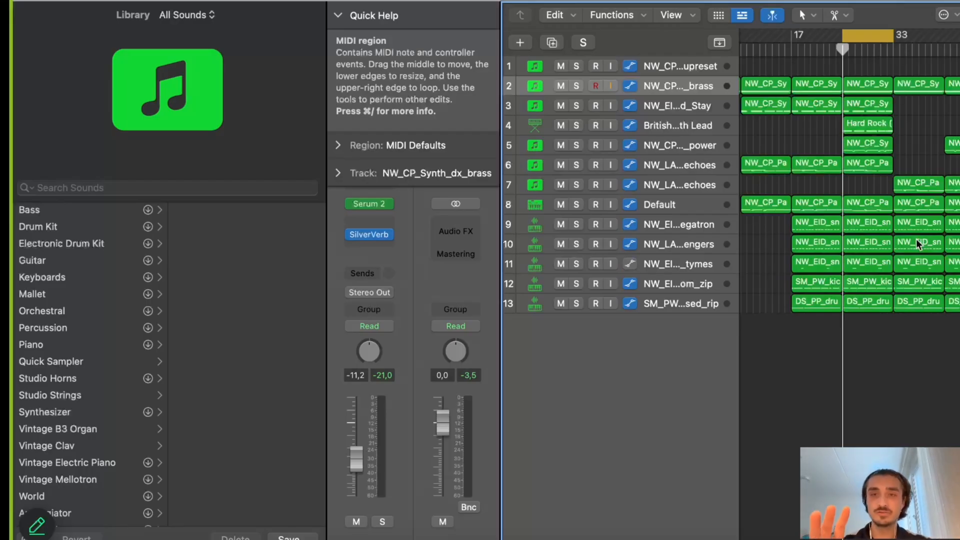
Play the cycled section of the beat and examine the channel levels and effects in the mixer
{"action": "key", "text": "space"}
{"action": "key", "text": "x"}
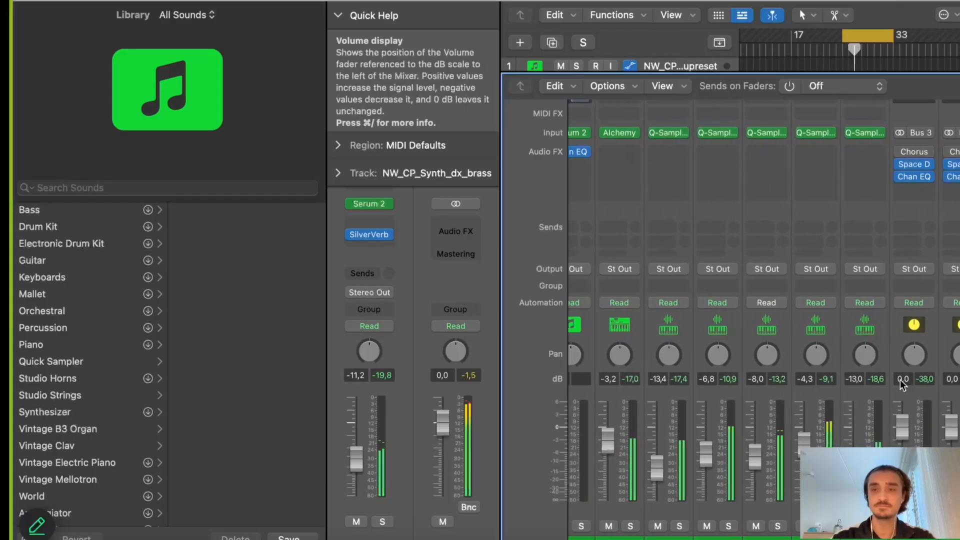
{"action": "key", "text": "x"}
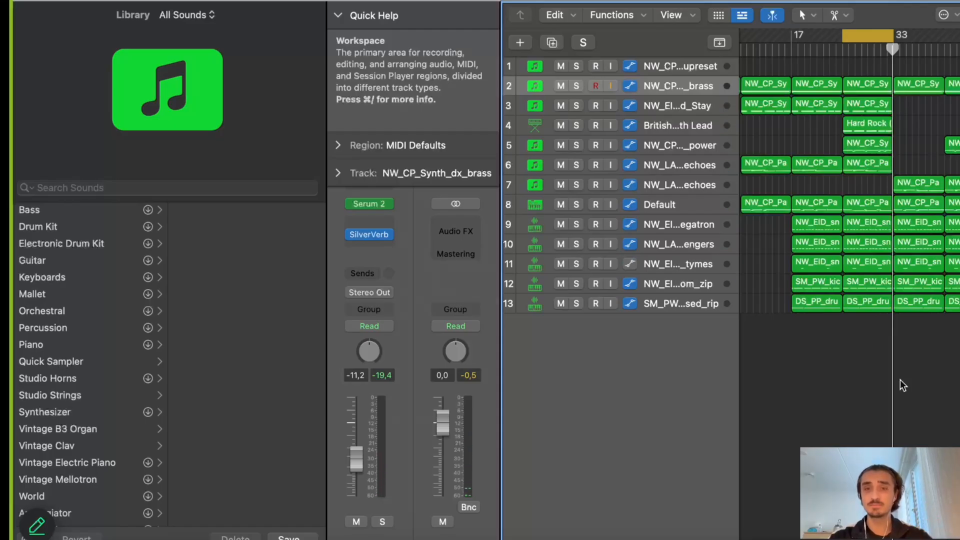
{"action": "key", "text": "x"}
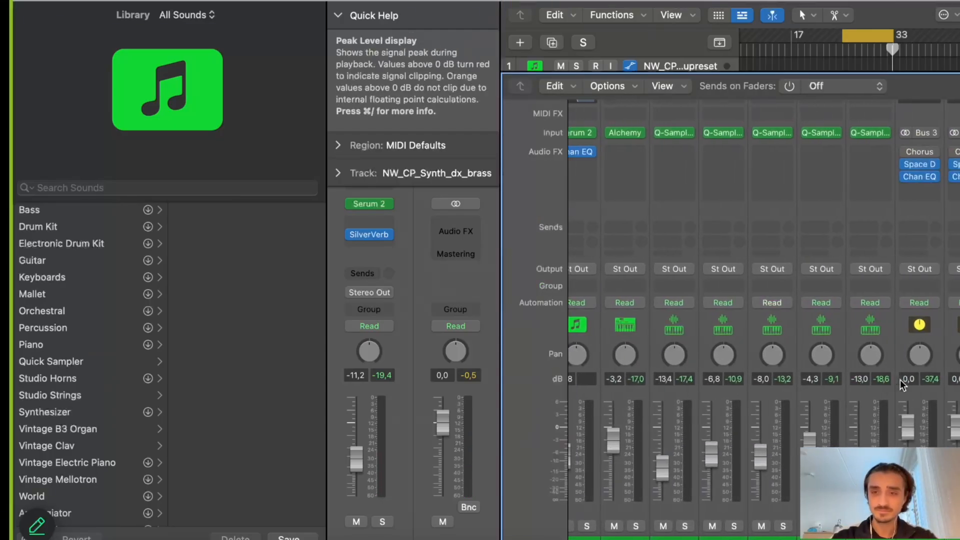
{"action": "scroll", "coordinate": [900, 386], "scroll_direction": "left", "scroll_amount": 7}
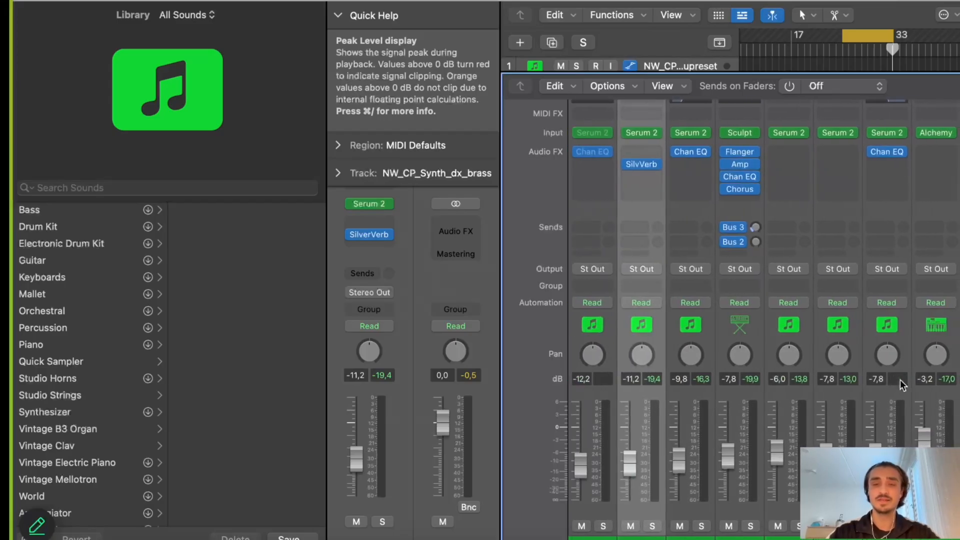
Examine the mixer's fader levels from the NW_CP_Bass_the_driver channel across to the Q-Sampler drum channels
{"action": "left_click", "coordinate": [594, 415]}
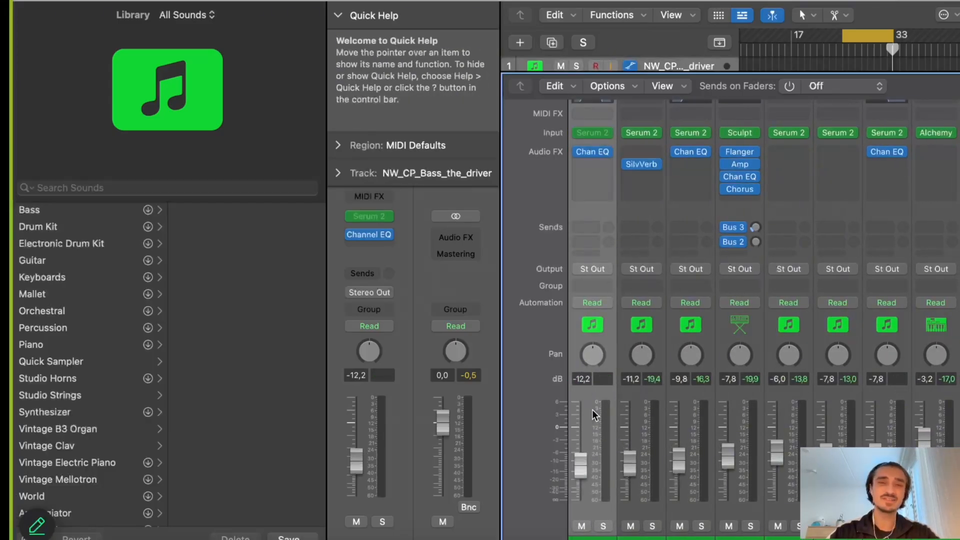
{"action": "scroll", "coordinate": [594, 415], "scroll_direction": "right", "scroll_amount": 2}
{"action": "scroll", "coordinate": [594, 415], "scroll_direction": "left", "scroll_amount": 2}
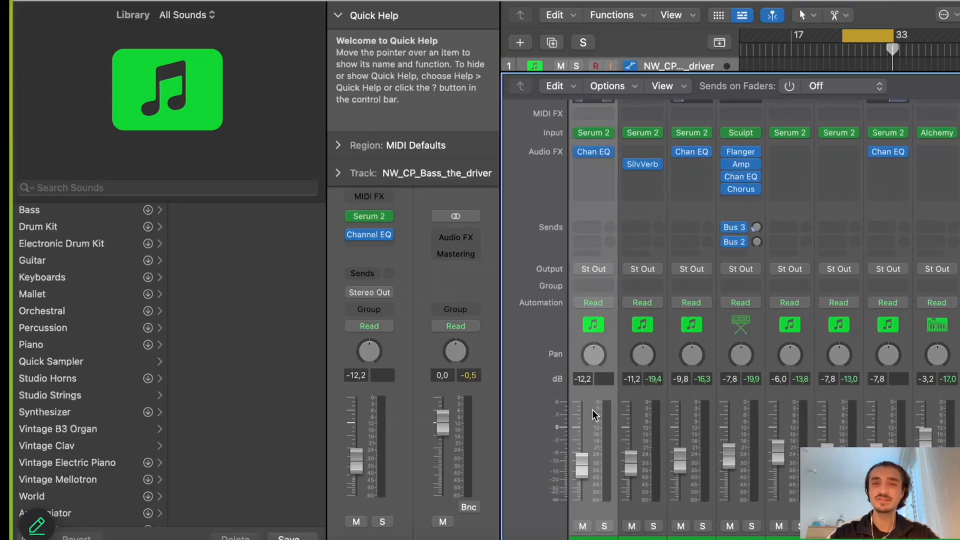
{"action": "scroll", "coordinate": [594, 416], "scroll_direction": "right", "scroll_amount": 3}
{"action": "scroll", "coordinate": [594, 415], "scroll_direction": "left", "scroll_amount": 1}
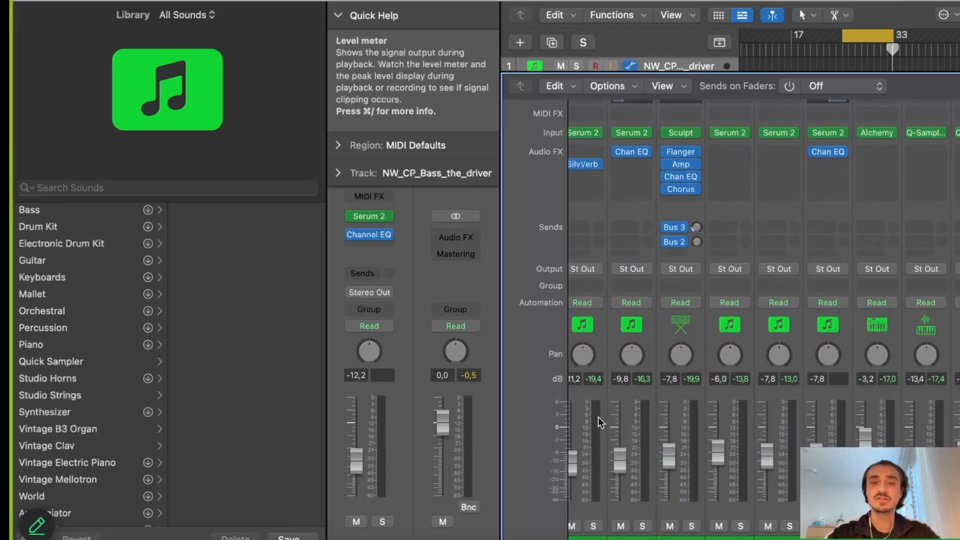
{"action": "scroll", "coordinate": [677, 421], "scroll_direction": "left", "scroll_amount": 2}
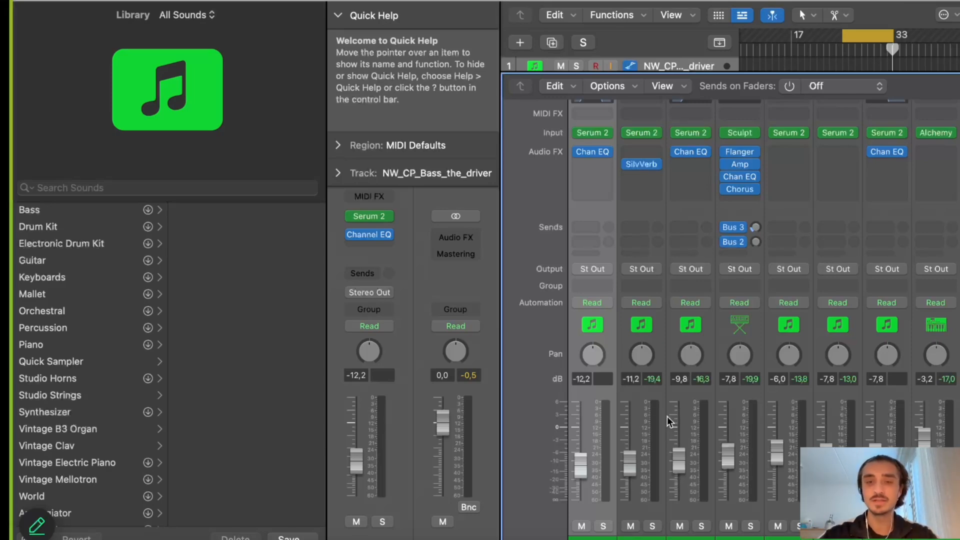
{"action": "scroll", "coordinate": [667, 416], "scroll_direction": "right", "scroll_amount": 5}
{"action": "scroll", "coordinate": [667, 416], "scroll_direction": "right", "scroll_amount": 3}
{"action": "scroll", "coordinate": [785, 413], "scroll_direction": "down", "scroll_amount": 1}
{"action": "scroll", "coordinate": [806, 410], "scroll_direction": "right", "scroll_amount": 1}
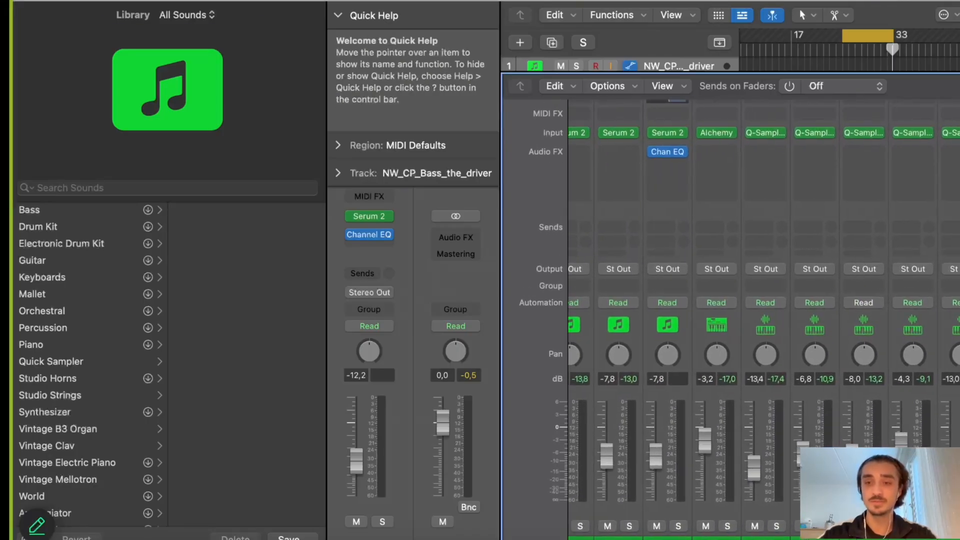
Lower the volume faders of all the selected tracks together to -∞ dB, leaving only the stereo output up
{"action": "key", "text": "x"}
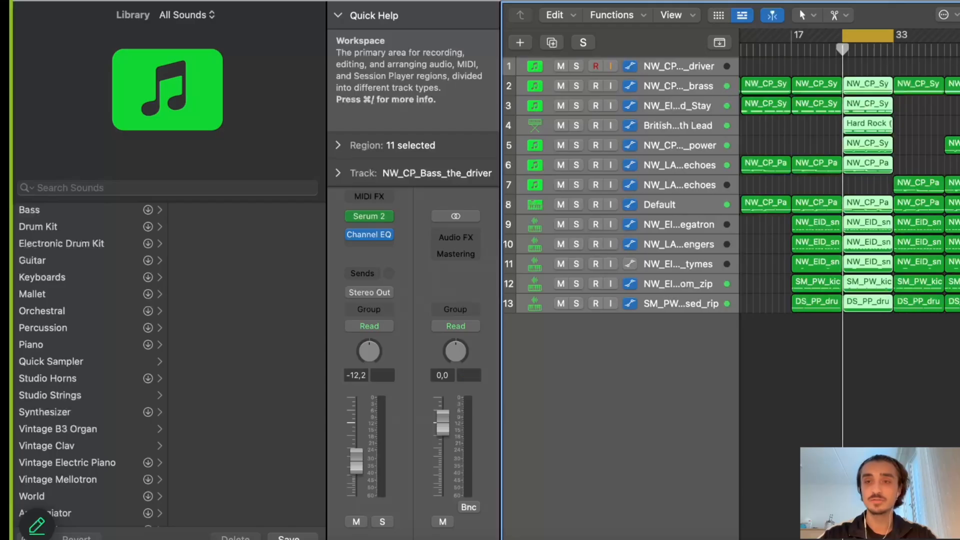
{"action": "key", "text": "x"}
{"action": "scroll", "coordinate": [710, 440], "scroll_direction": "right", "scroll_amount": 5}
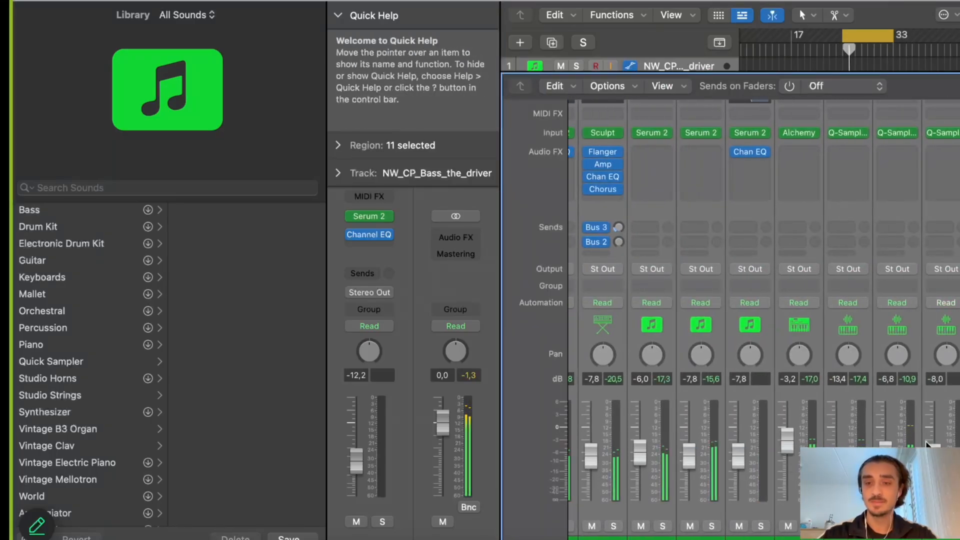
{"action": "left_click_drag", "start_coordinate": [886, 454], "coordinate": [885, 502]}
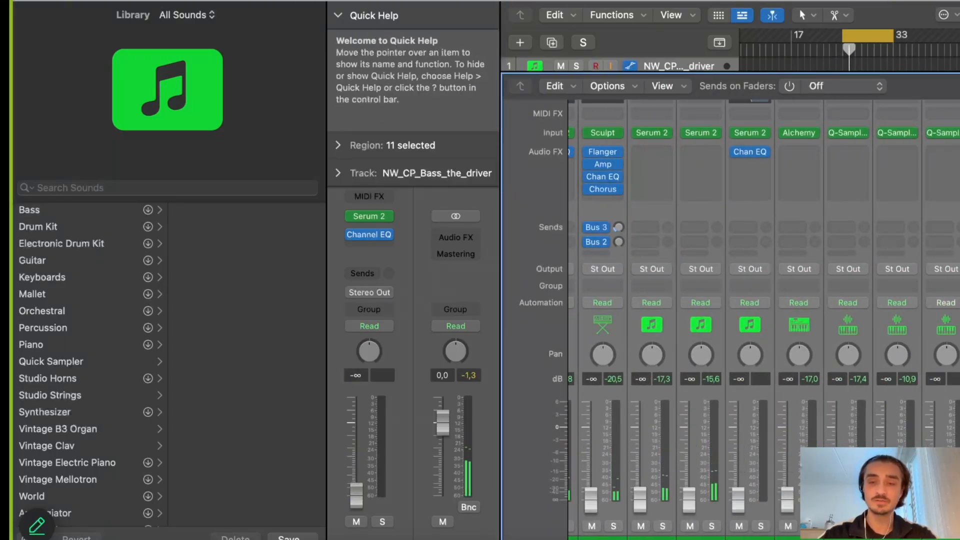
{"action": "left_click", "coordinate": [893, 502]}
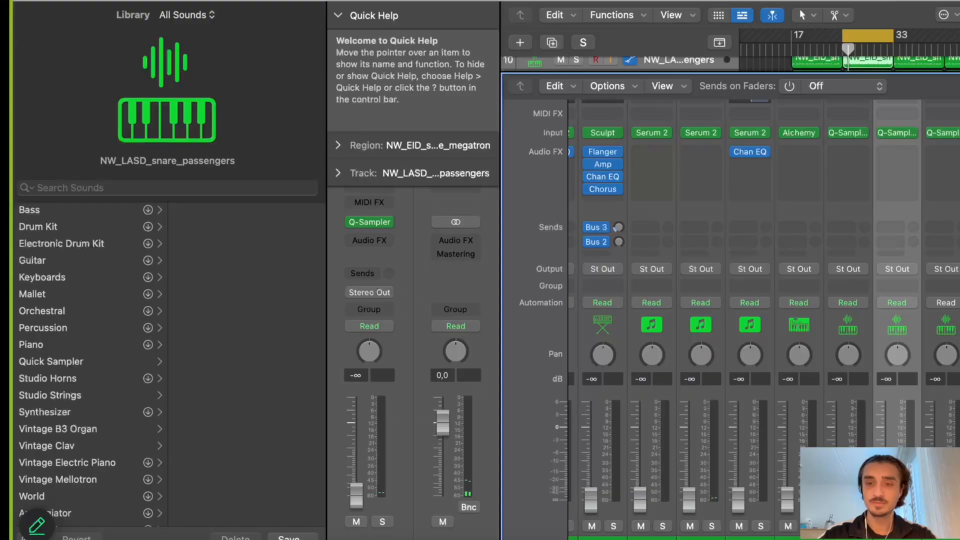
Select the NW_EID_kick_rom_zip track and raise its volume to about -8,2 dB while the cycled section plays
{"action": "key", "text": "x"}
{"action": "key", "text": "z"}
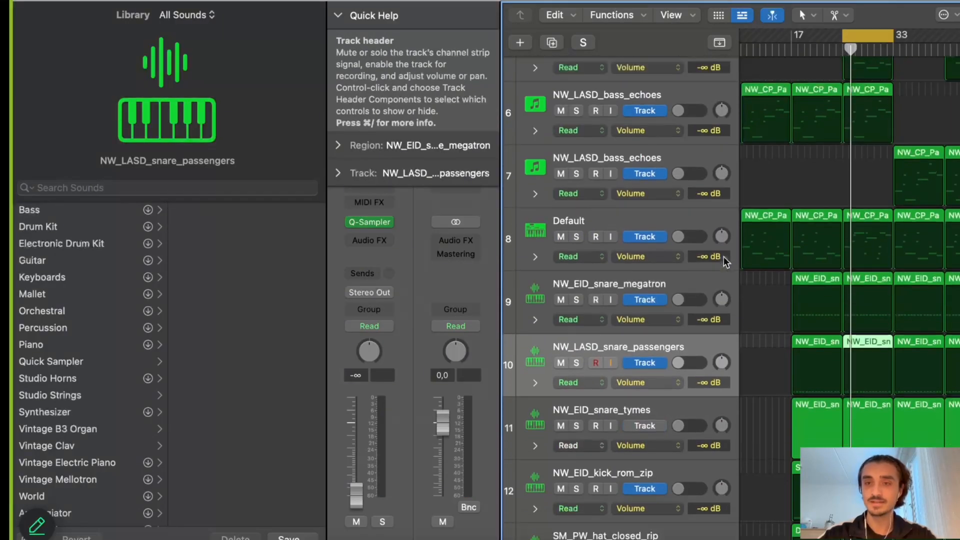
{"action": "left_click", "coordinate": [635, 284]}
{"action": "key", "text": "a"}
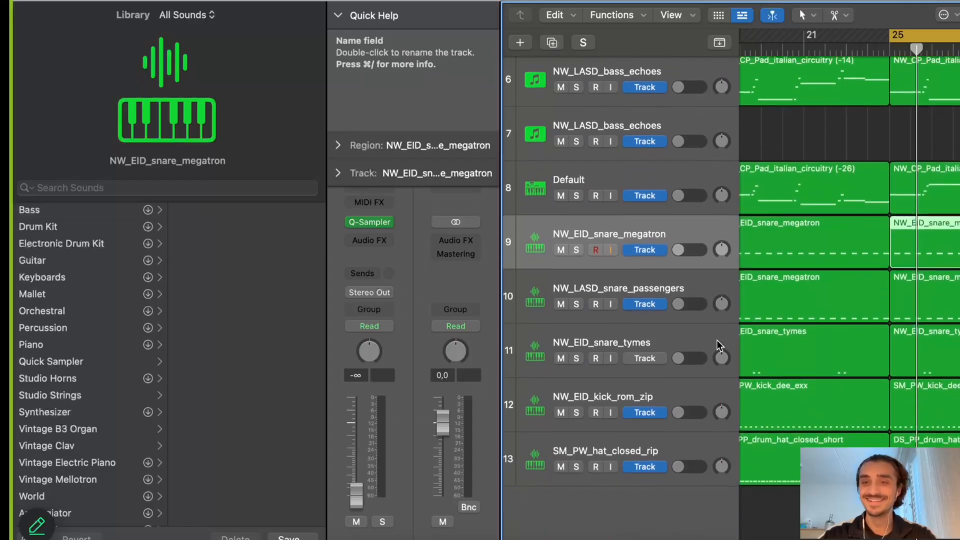
{"action": "left_click", "coordinate": [644, 388]}
{"action": "key", "text": "x"}
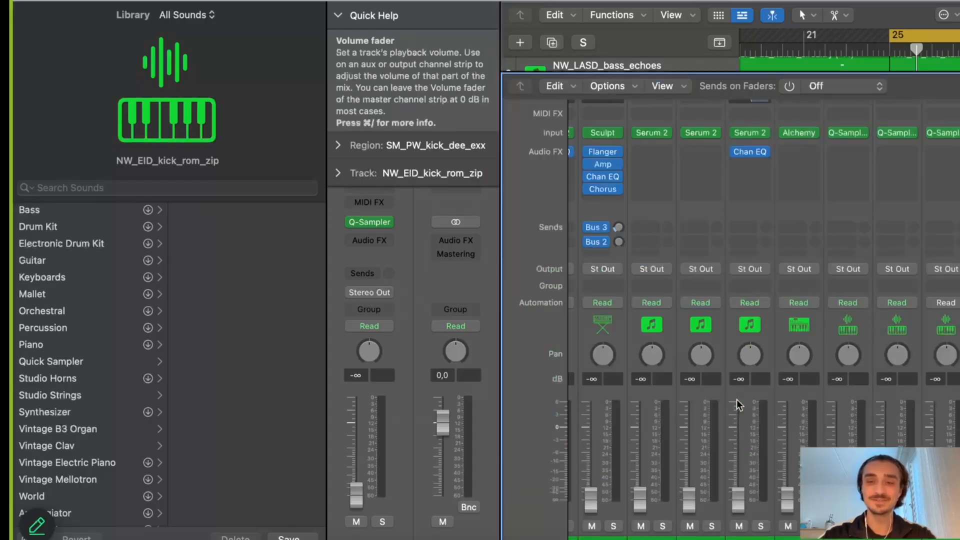
{"action": "left_click_drag", "start_coordinate": [356, 495], "coordinate": [356, 453]}
{"action": "key", "text": "space"}
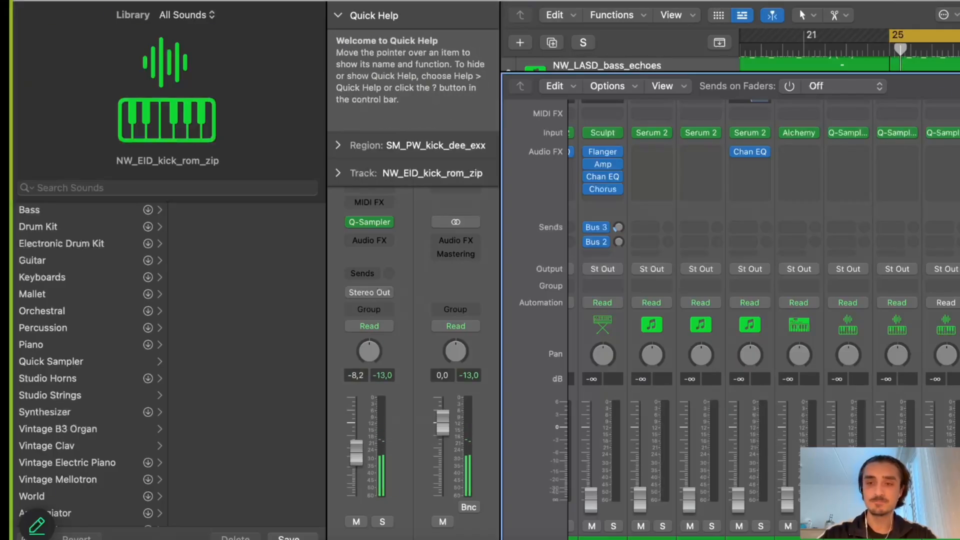
Fine-tune the NW_EID_kick_rom_zip channel's volume to -7,8 dB during playback
{"action": "scroll", "coordinate": [730, 440], "scroll_direction": "right", "scroll_amount": 4}
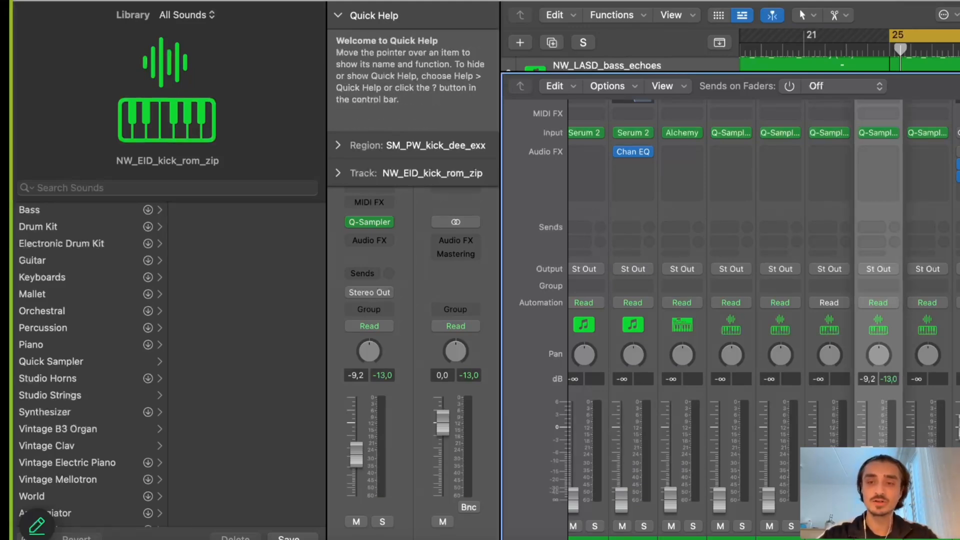
{"action": "scroll", "coordinate": [764, 321], "scroll_direction": "left", "scroll_amount": 1}
{"action": "key", "text": "space"}
{"action": "left_click_drag", "start_coordinate": [872, 459], "coordinate": [872, 460]}
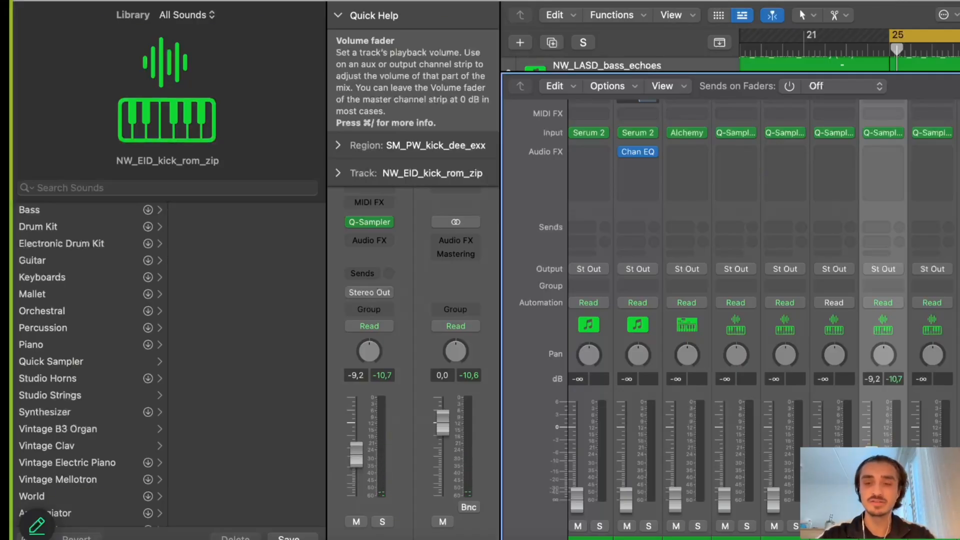
{"action": "left_click_drag", "start_coordinate": [871, 448], "coordinate": [872, 446]}
Bring in the NW_EID_snare_megatron track against the kick and set its volume to -7,4 dB
{"action": "key", "text": "x"}
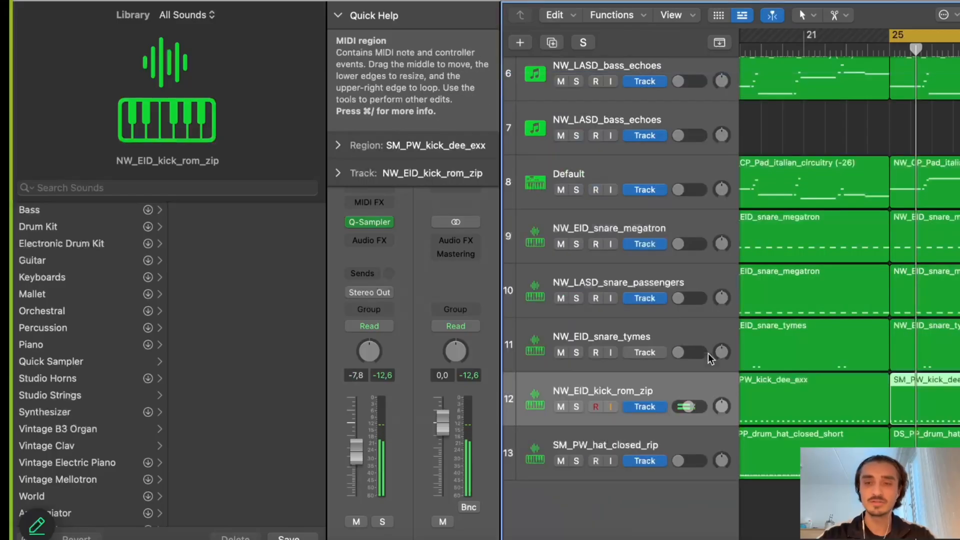
{"action": "left_click", "coordinate": [645, 319]}
{"action": "left_click", "coordinate": [662, 278]}
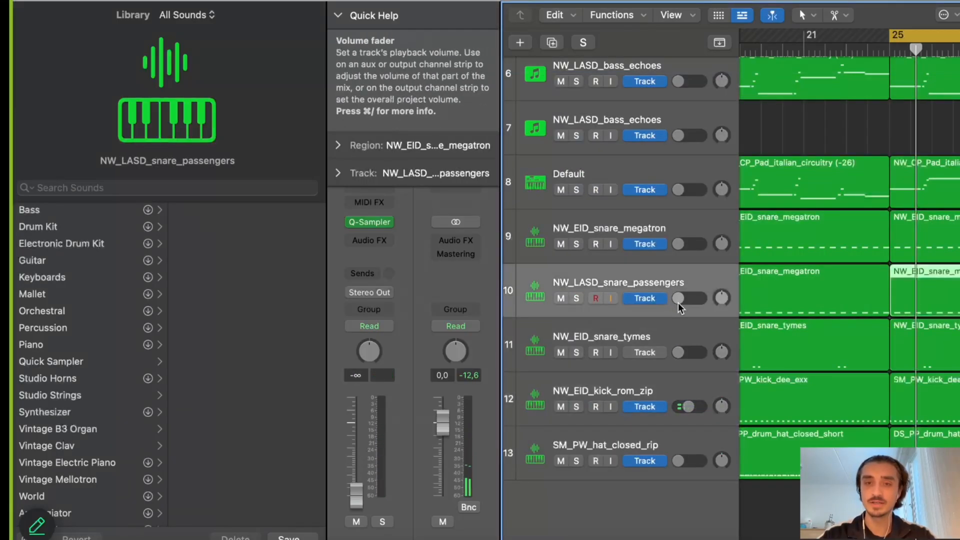
{"action": "left_click_drag", "start_coordinate": [678, 244], "coordinate": [688, 244]}
{"action": "key", "text": "x"}
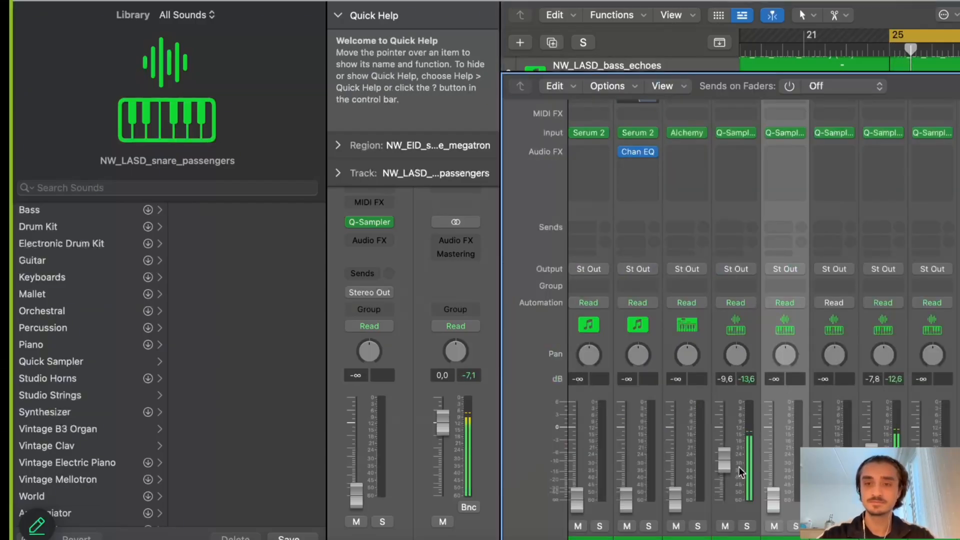
{"action": "left_click_drag", "start_coordinate": [724, 459], "coordinate": [724, 454]}
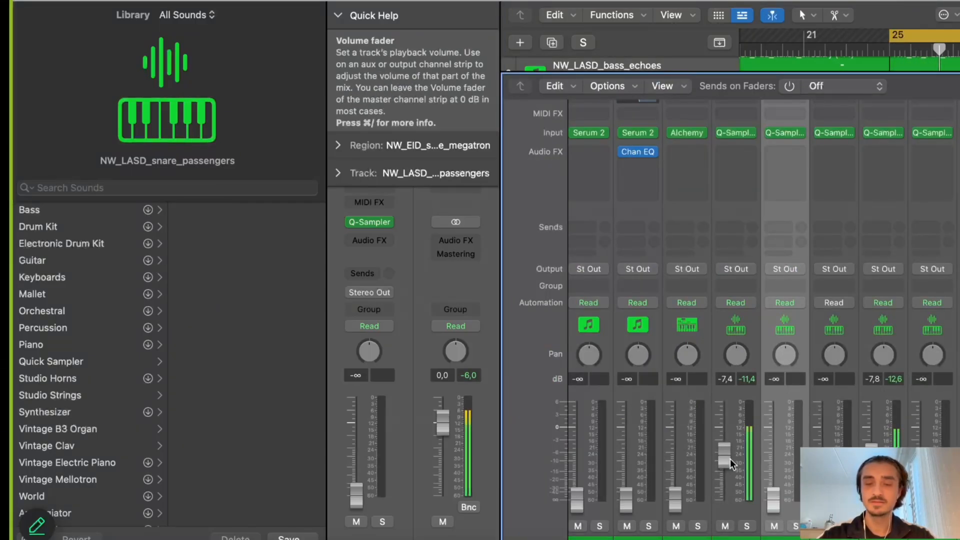
Try the NW_LASD_snare_passengers track at -12,6 dB and delete that track
{"action": "left_click_drag", "start_coordinate": [773, 499], "coordinate": [773, 465]}
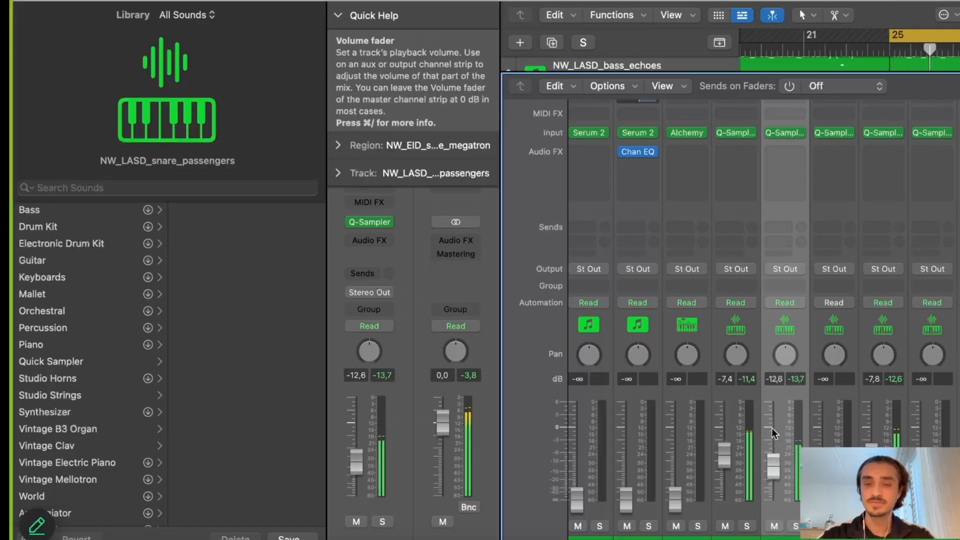
{"action": "key", "text": "x"}
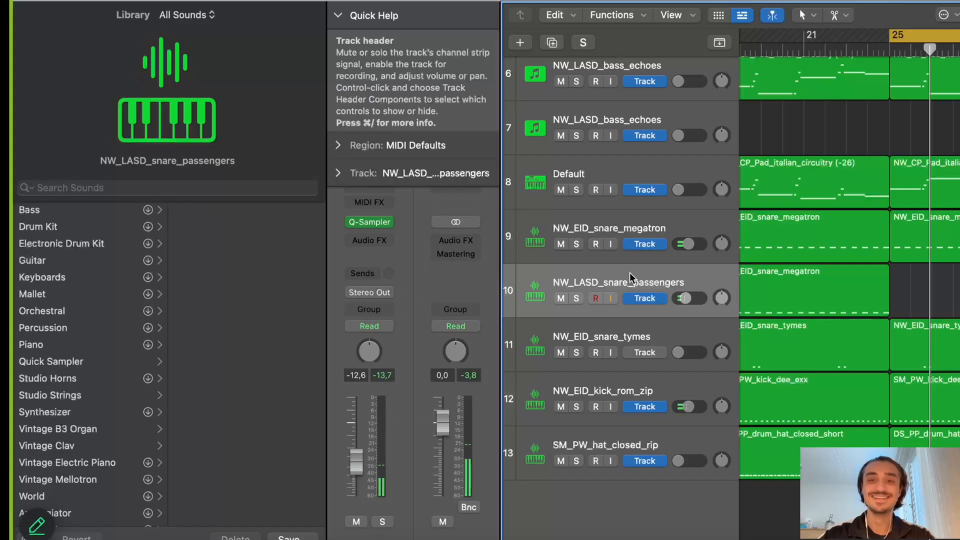
{"action": "key", "text": "super+BackSpace"}
{"action": "left_click", "coordinate": [589, 194]}
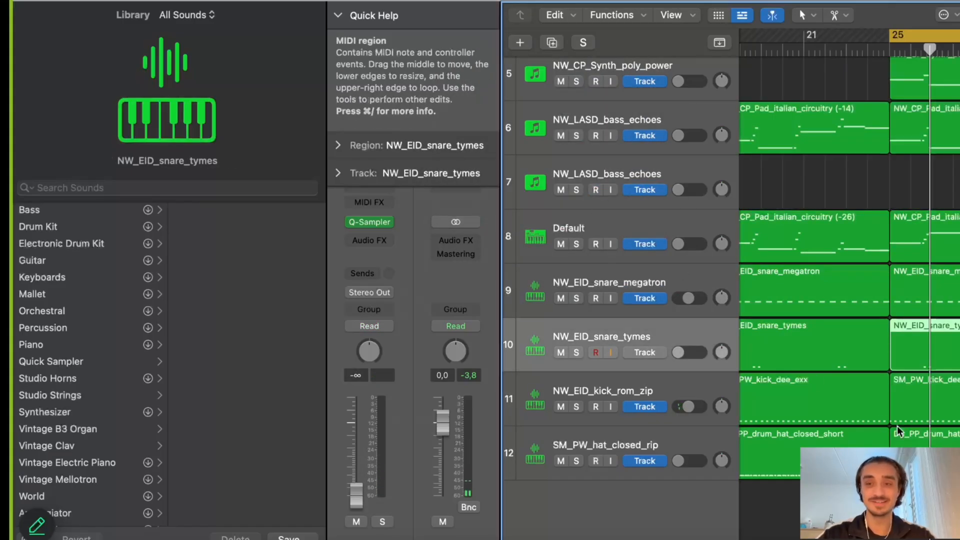
Lower the NW_EID_snare_megatron channel's volume to -8,4 dB to balance it with the kick
{"action": "key", "text": "x"}
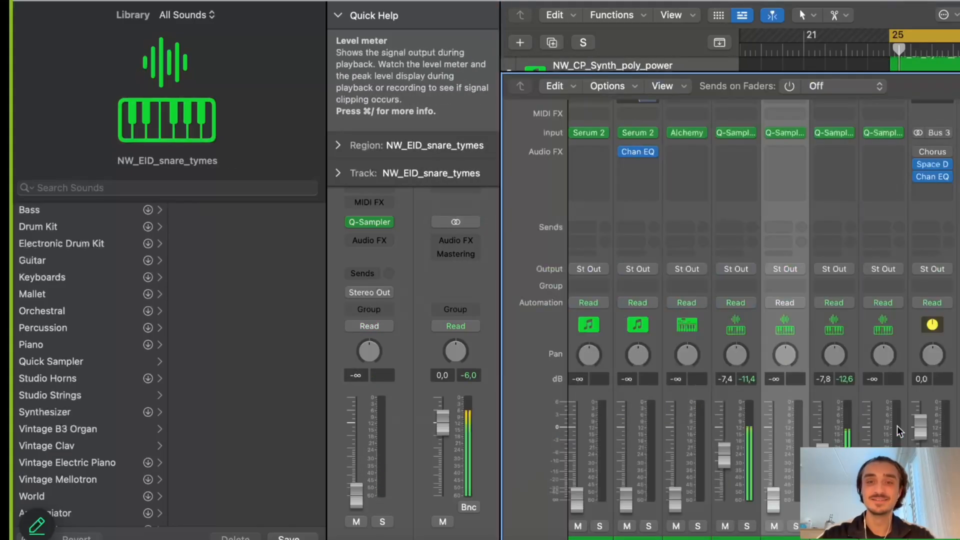
{"action": "left_click_drag", "start_coordinate": [733, 459], "coordinate": [732, 461]}
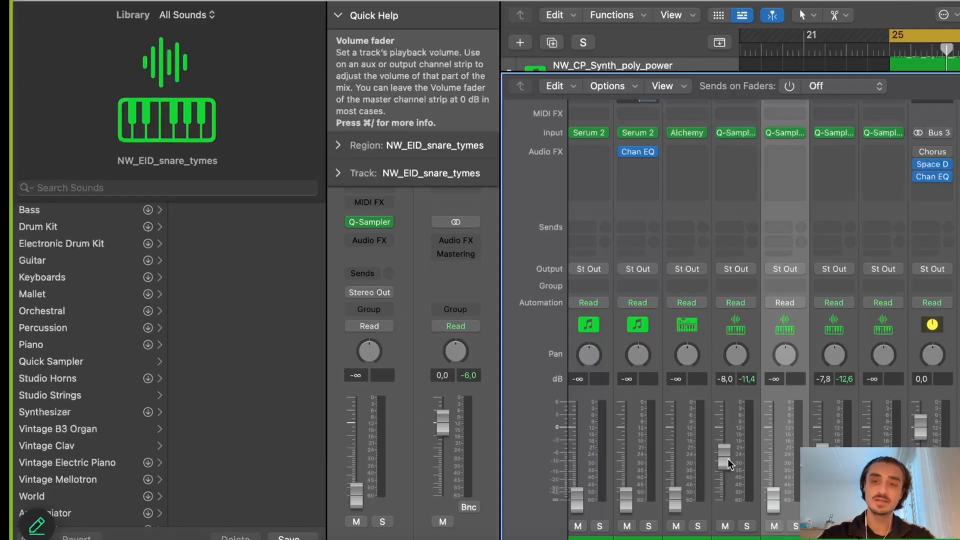
{"action": "left_click", "coordinate": [749, 415]}
{"action": "left_click_drag", "start_coordinate": [725, 455], "coordinate": [725, 459]}
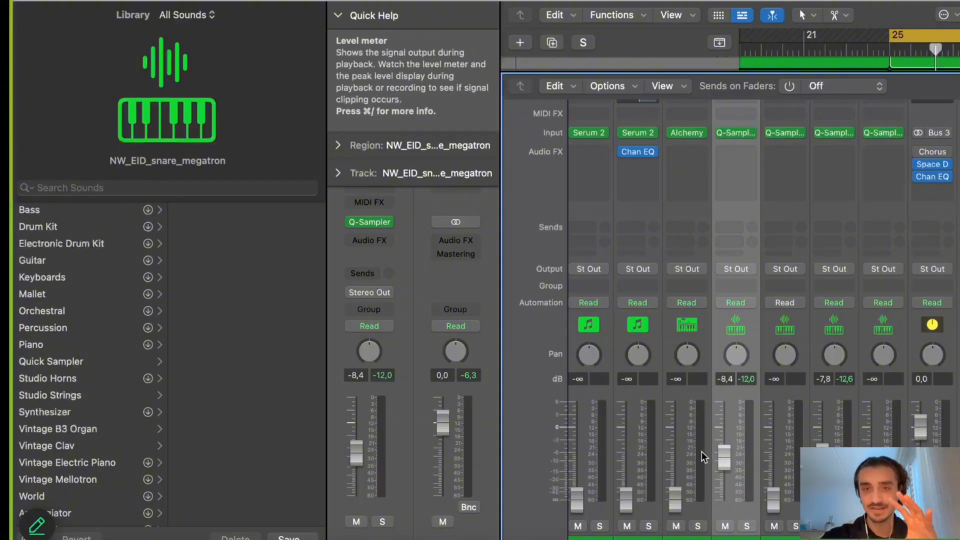
Try the Default track's Alchemy channel at -13,8 dB with the kick and snare playing
{"action": "left_click", "coordinate": [683, 443]}
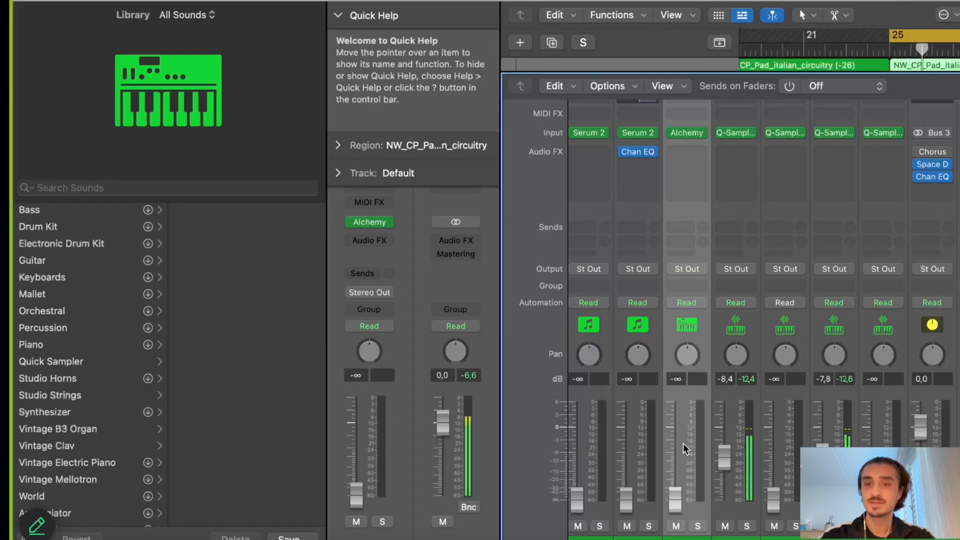
{"action": "left_click", "coordinate": [746, 426]}
{"action": "scroll", "coordinate": [747, 425], "scroll_direction": "left", "scroll_amount": 3}
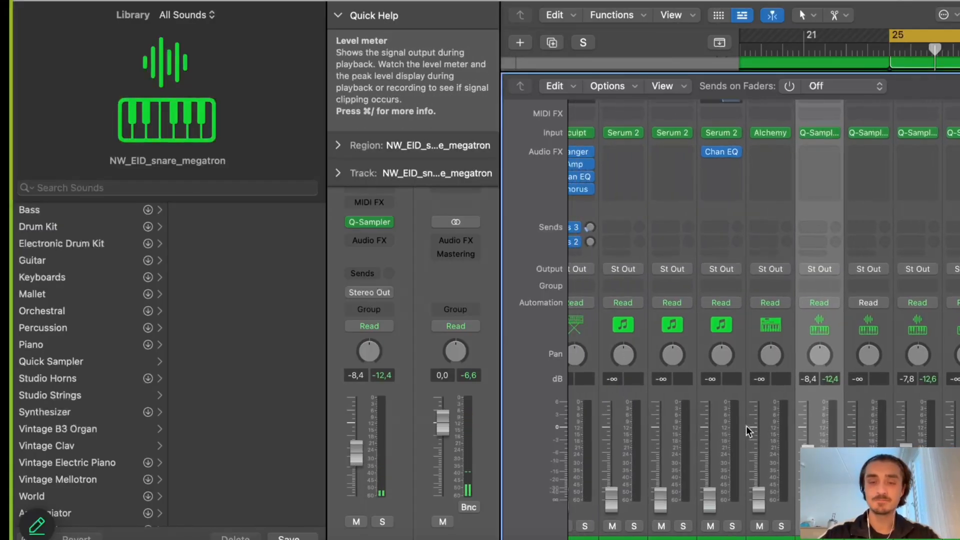
{"action": "scroll", "coordinate": [746, 425], "scroll_direction": "left", "scroll_amount": 2}
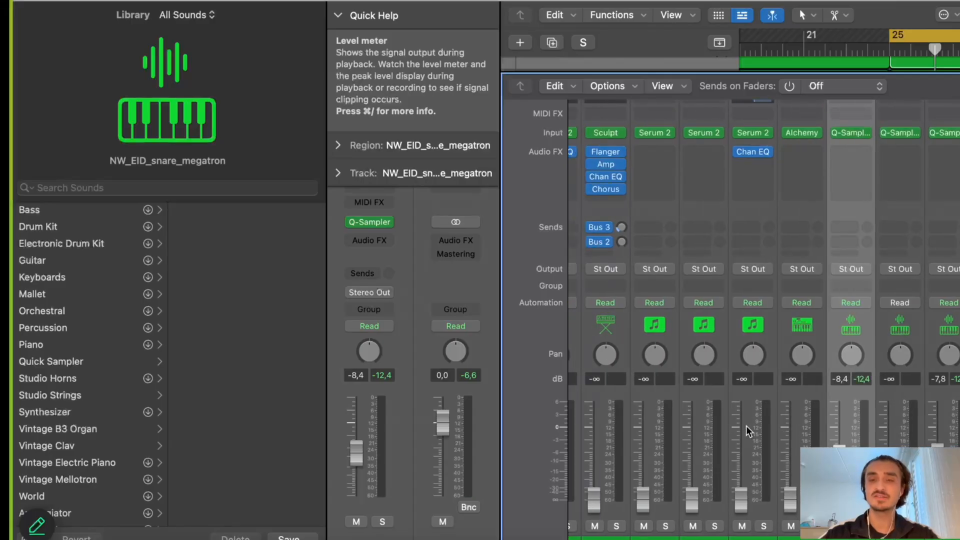
{"action": "scroll", "coordinate": [746, 425], "scroll_direction": "right", "scroll_amount": 3}
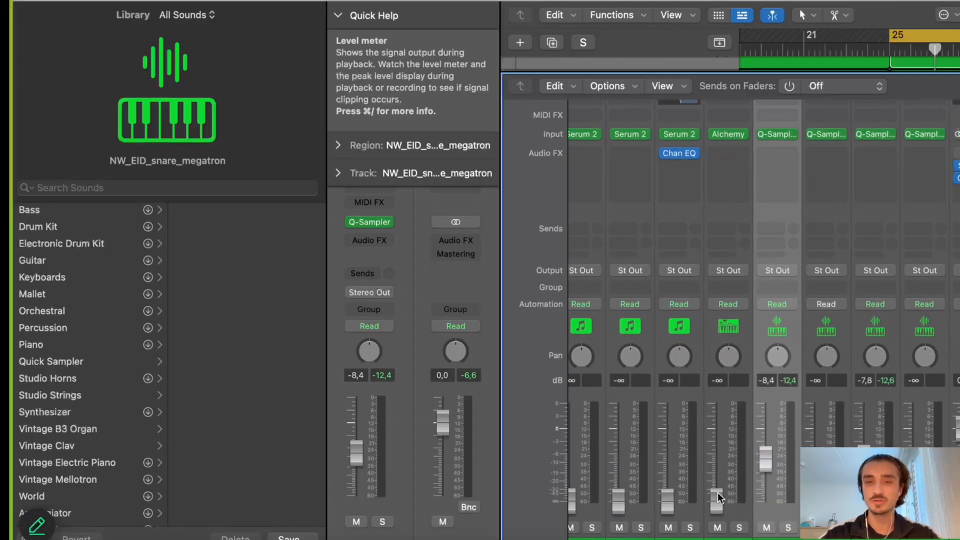
{"action": "key", "text": "space"}
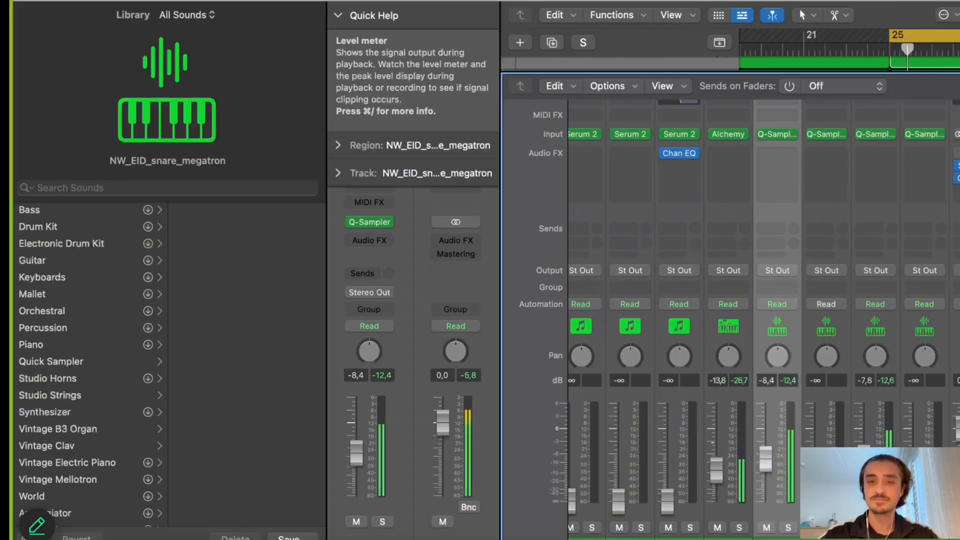
{"action": "left_click", "coordinate": [742, 459]}
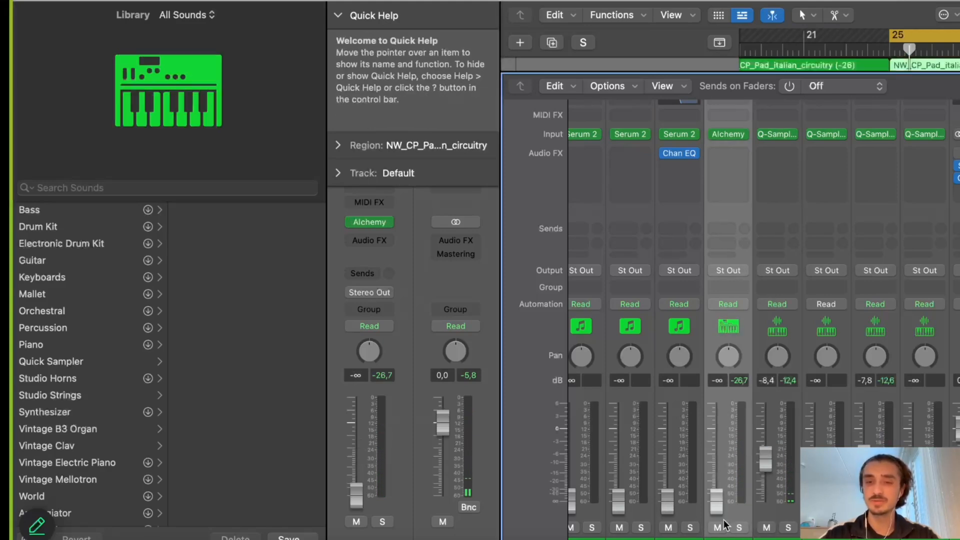
Raise the second NW_LASD_bass_echoes channel, the one with the Channel EQ, to -5,6 dB during playback
{"action": "scroll", "coordinate": [741, 459], "scroll_direction": "left", "scroll_amount": 3}
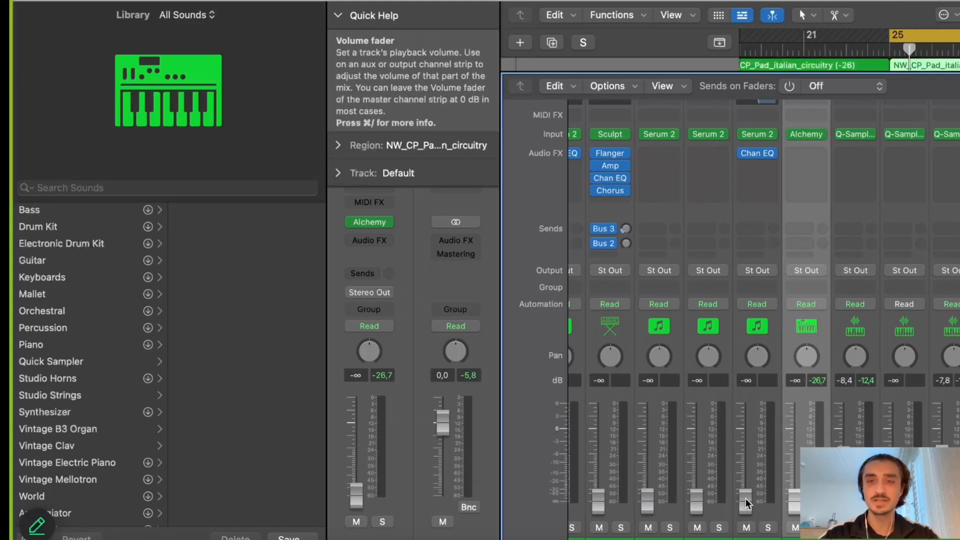
{"action": "key", "text": "space"}
{"action": "left_click_drag", "start_coordinate": [746, 500], "coordinate": [745, 452]}
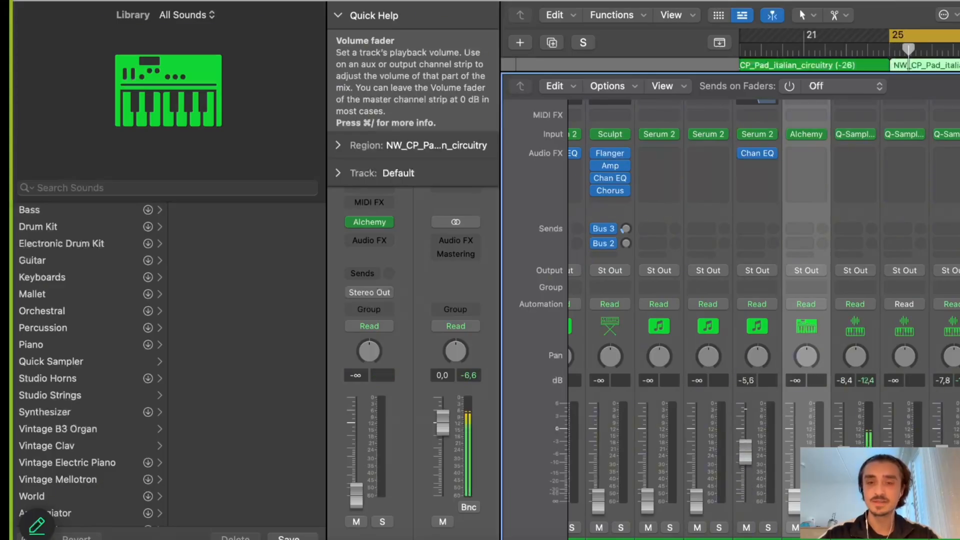
{"action": "left_click", "coordinate": [735, 452]}
Try the Default track at -6,8 dB during playback, comparing it in the track list, and pull its volume back down fully
{"action": "key", "text": "x"}
{"action": "left_click_drag", "start_coordinate": [678, 243], "coordinate": [755, 241]}
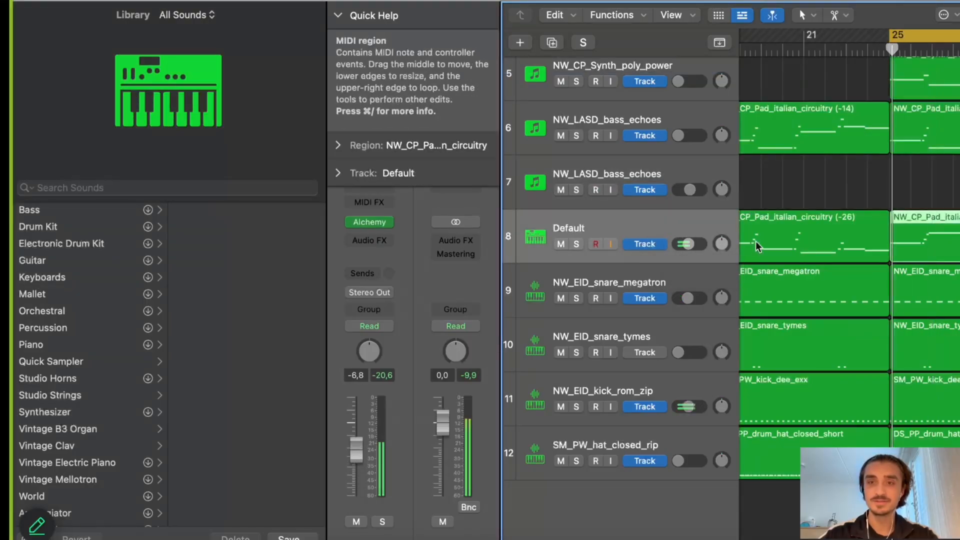
{"action": "mouse_move", "coordinate": [629, 85]}
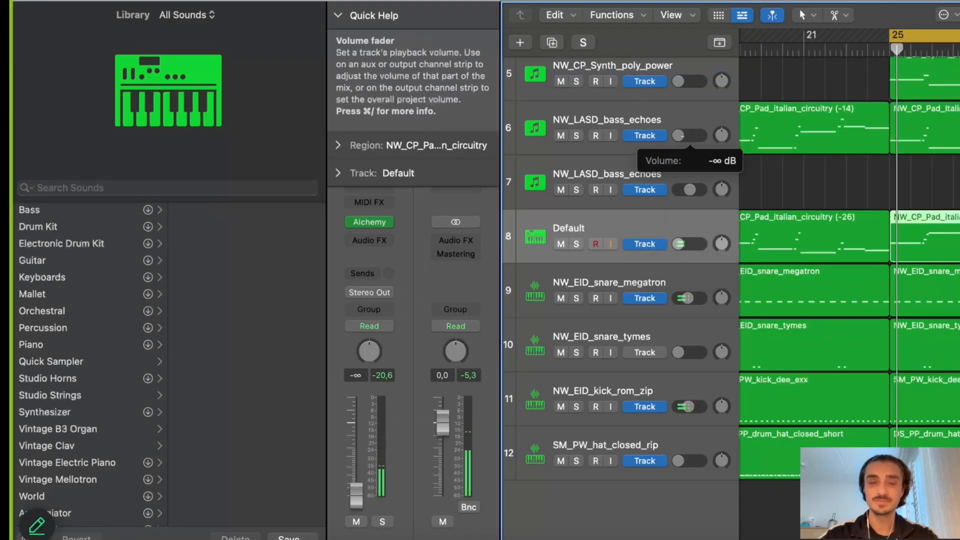
{"action": "key", "text": "x"}
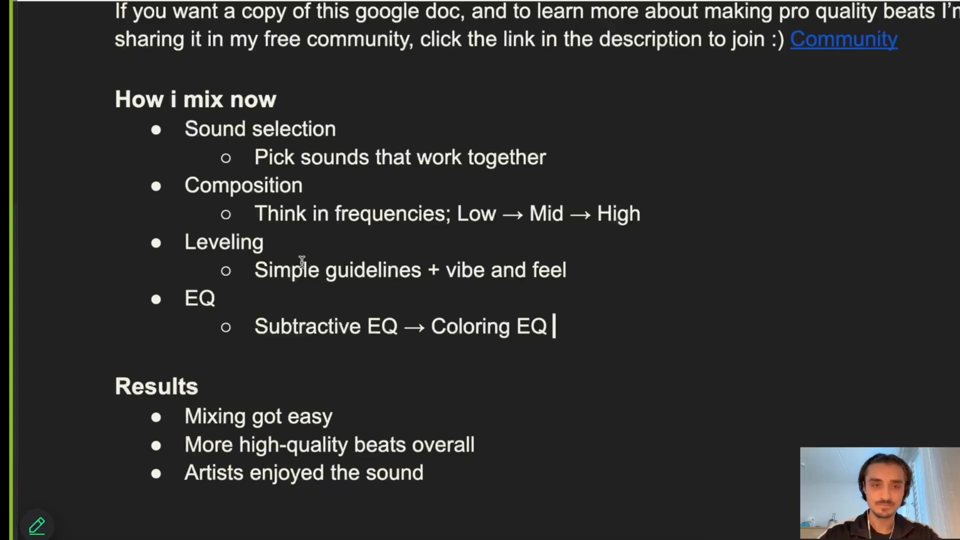
Switch to the Google doc and highlight "vibe and feel" in the Leveling notes
{"action": "left_click_drag", "start_coordinate": [453, 268], "coordinate": [582, 268]}
{"action": "left_click", "coordinate": [581, 269]}
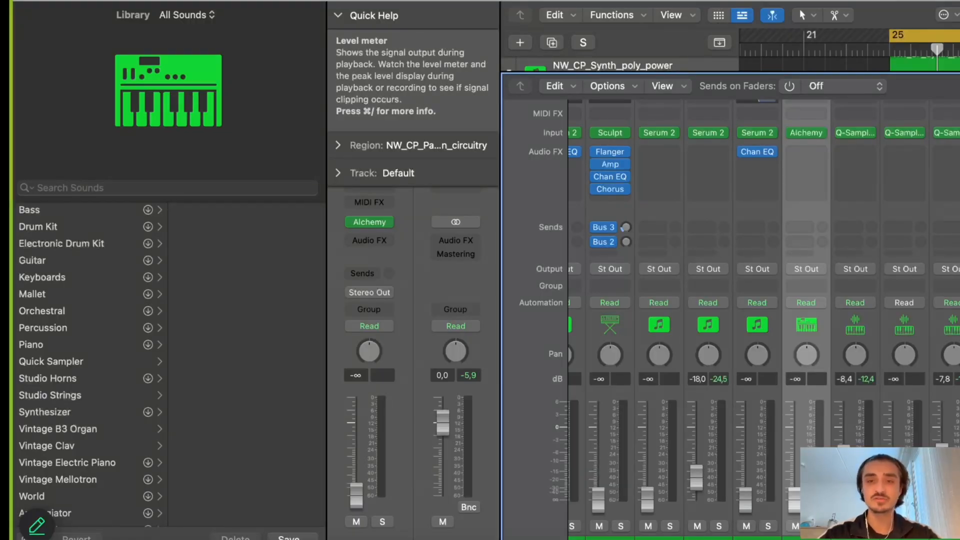
Balance the first NW_LASD_bass_echoes channel against the kick and snare during playback, setting its volume to -9,8 dB
{"action": "key", "text": "space"}
{"action": "left_click_drag", "start_coordinate": [695, 483], "coordinate": [695, 496]}
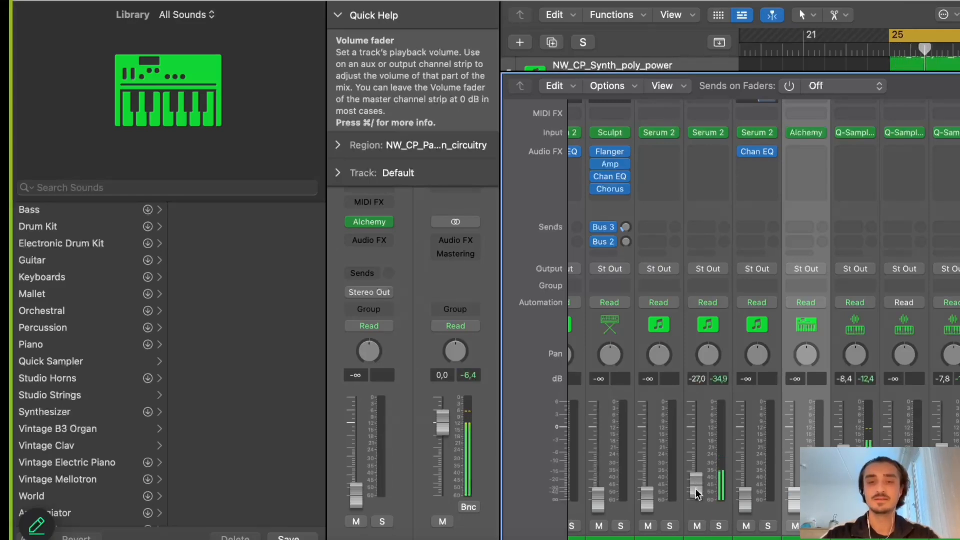
{"action": "left_click_drag", "start_coordinate": [695, 488], "coordinate": [696, 450]}
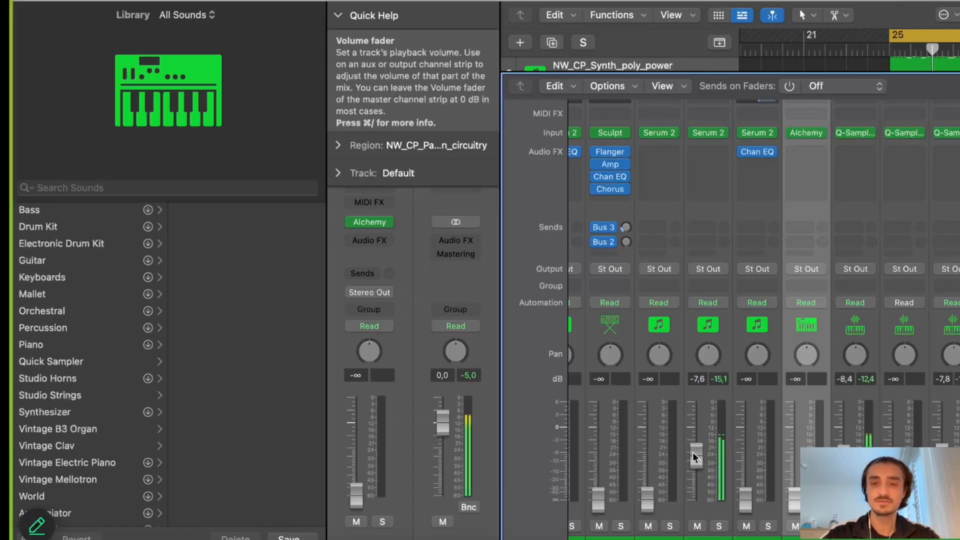
{"action": "mouse_move", "coordinate": [694, 460]}
{"action": "left_mouse_down"}
{"action": "mouse_move", "coordinate": [694, 476]}
{"action": "mouse_move", "coordinate": [696, 463]}
{"action": "left_mouse_up"}
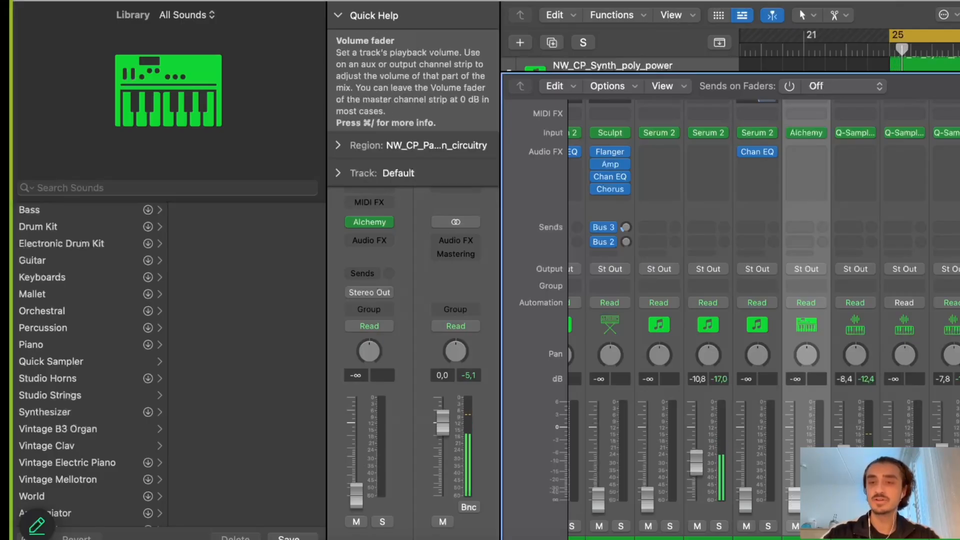
{"action": "left_click", "coordinate": [943, 457]}
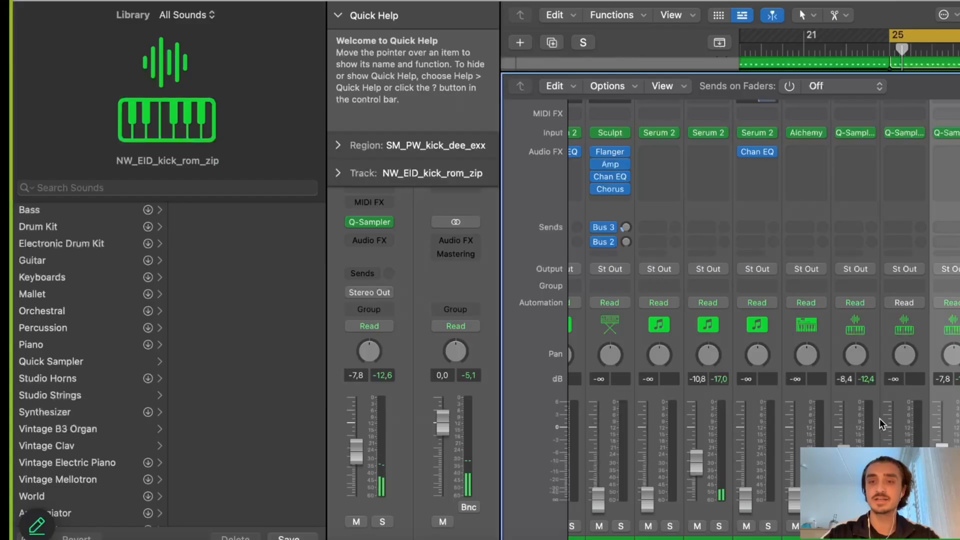
{"action": "left_click", "coordinate": [860, 419]}
{"action": "left_click", "coordinate": [701, 416]}
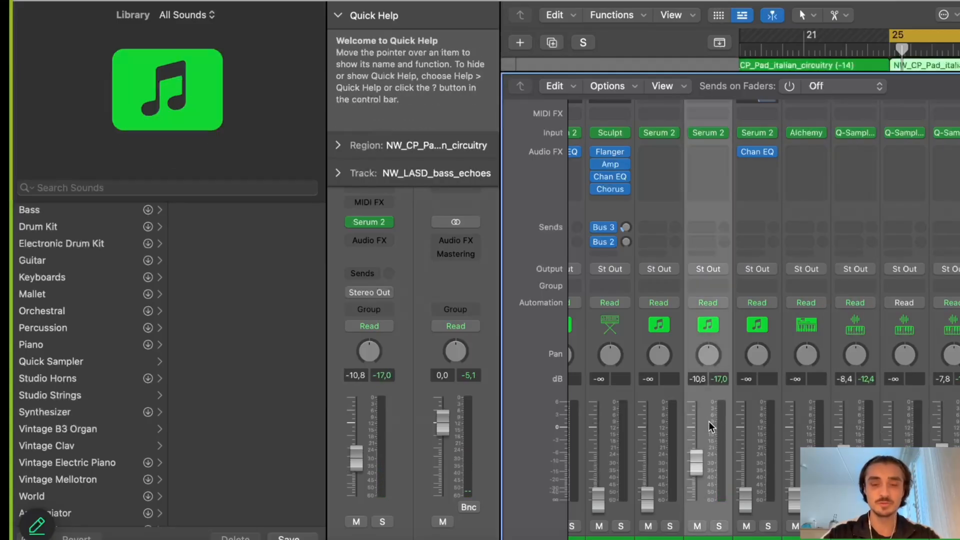
{"action": "left_click_drag", "start_coordinate": [695, 459], "coordinate": [695, 458]}
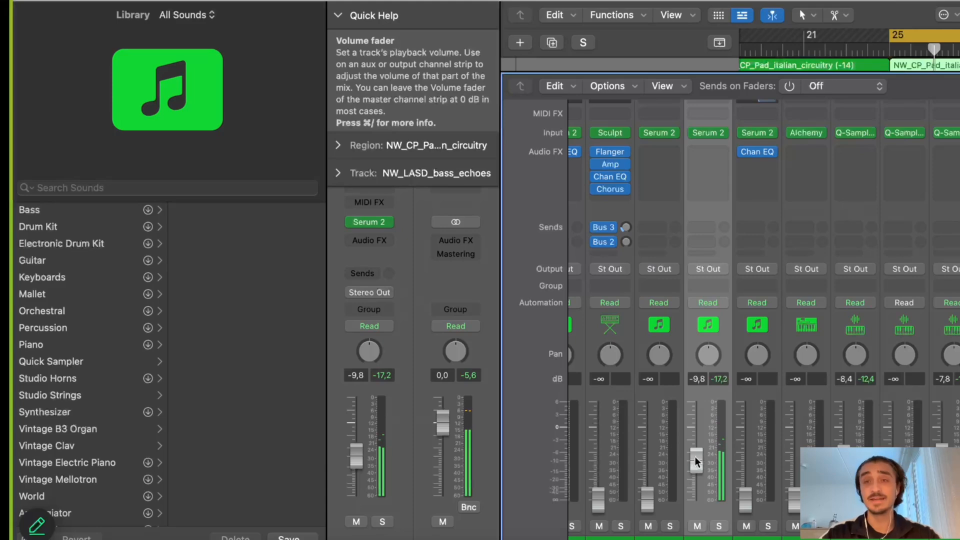
Raise the Default track's Alchemy channel to -6,6 dB alongside the bass and review its region in the arrangement
{"action": "left_click_drag", "start_coordinate": [795, 500], "coordinate": [794, 456]}
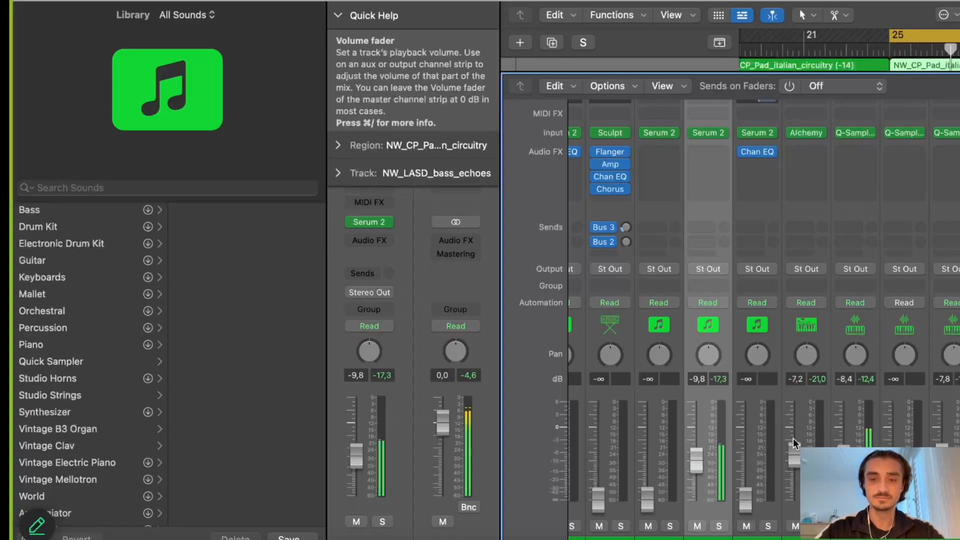
{"action": "key", "text": "x"}
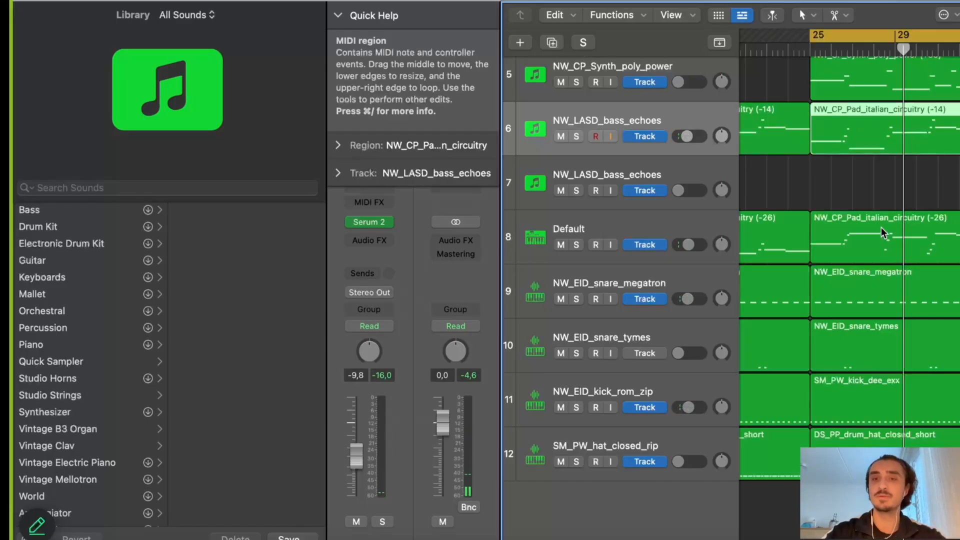
{"action": "key", "text": "x"}
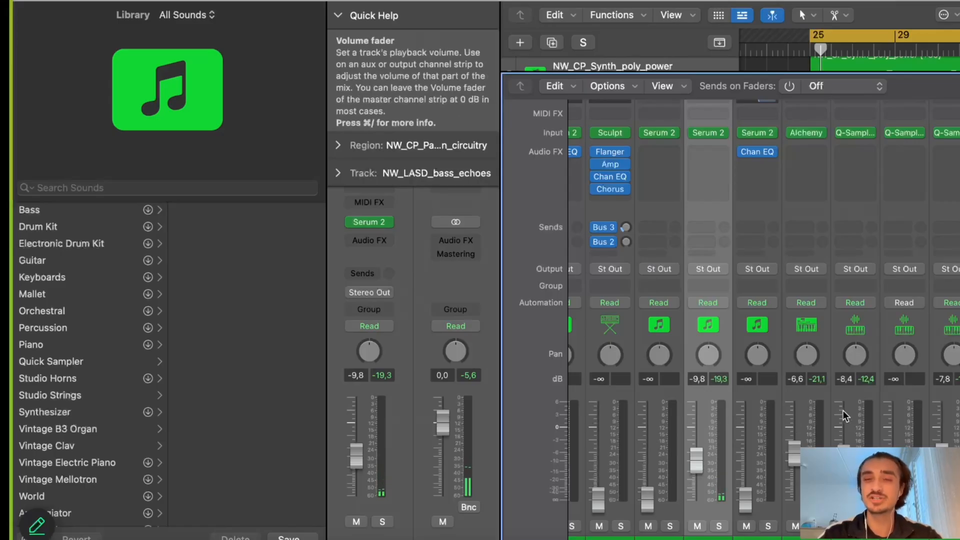
Mute the Alchemy channel, insert a Channel EQ on the first NW_LASD_bass_echoes channel and examine the bass's spectrum
{"action": "left_click", "coordinate": [821, 416]}
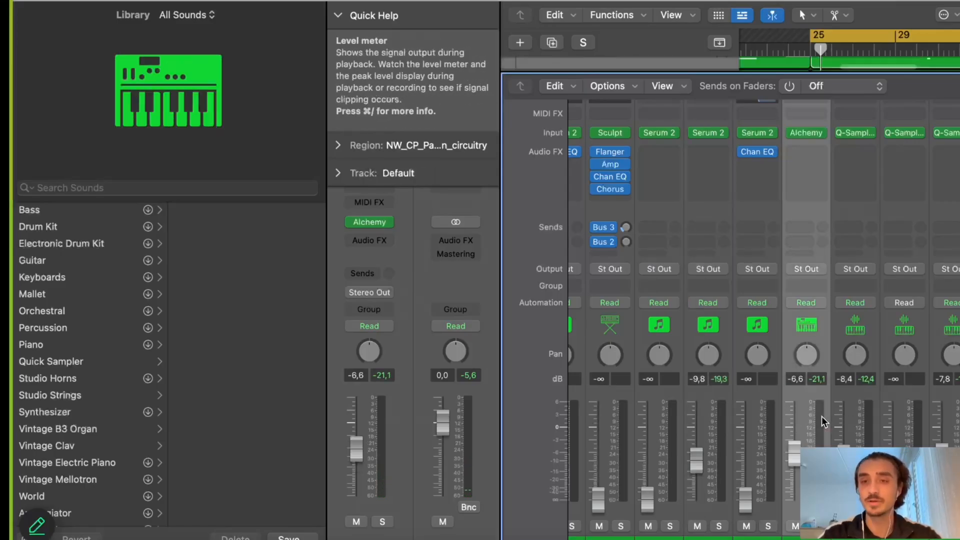
{"action": "left_click", "coordinate": [718, 403]}
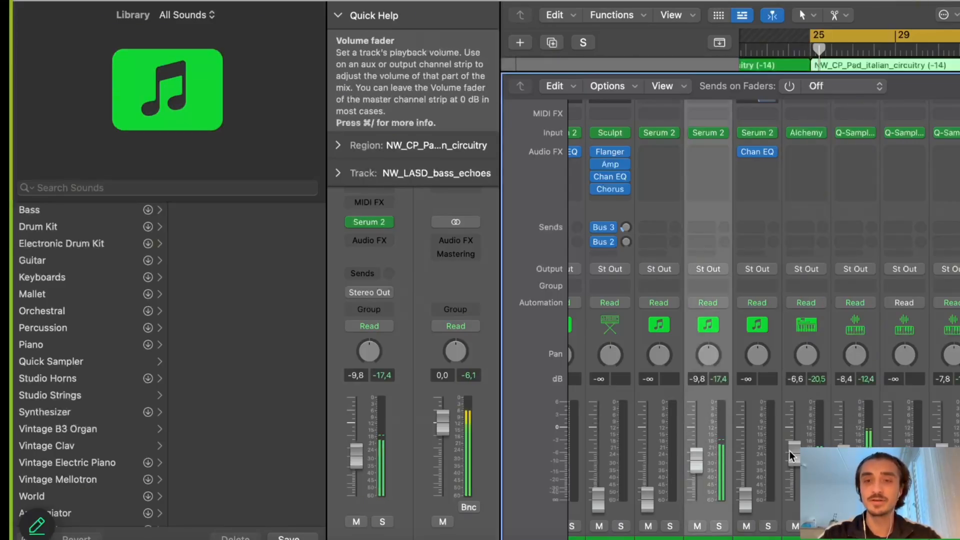
{"action": "left_click", "coordinate": [796, 526]}
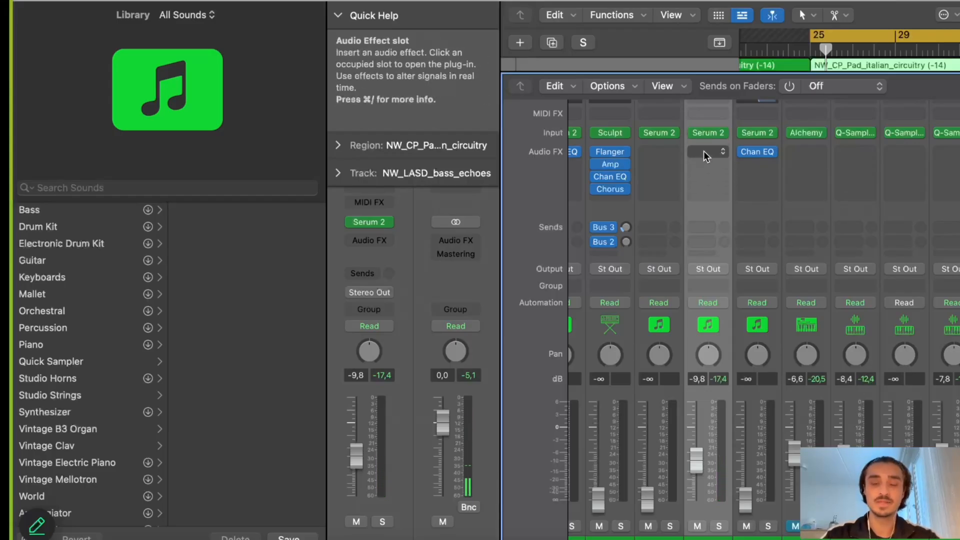
{"action": "left_click", "coordinate": [703, 151]}
{"action": "mouse_move", "coordinate": [755, 196]}
{"action": "left_click", "coordinate": [880, 197]}
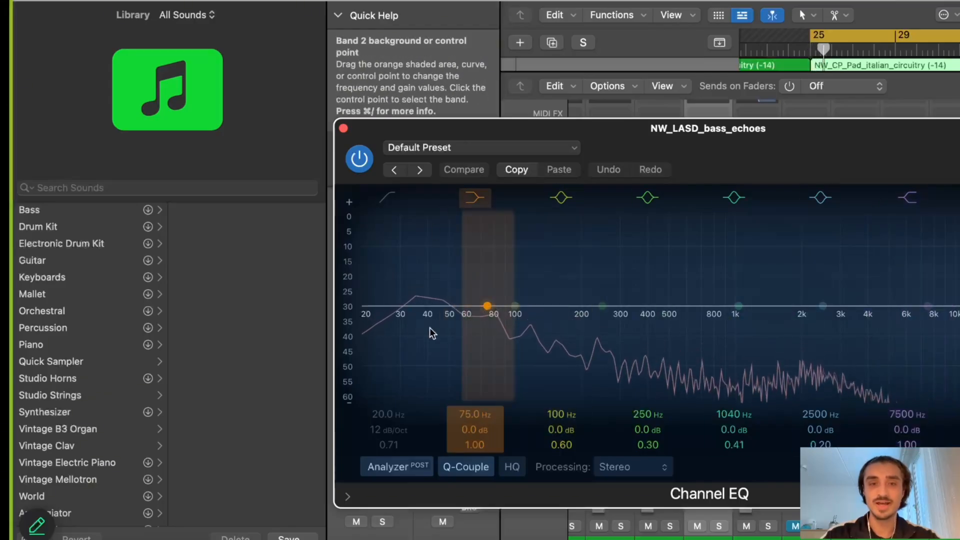
{"action": "left_click", "coordinate": [343, 128]}
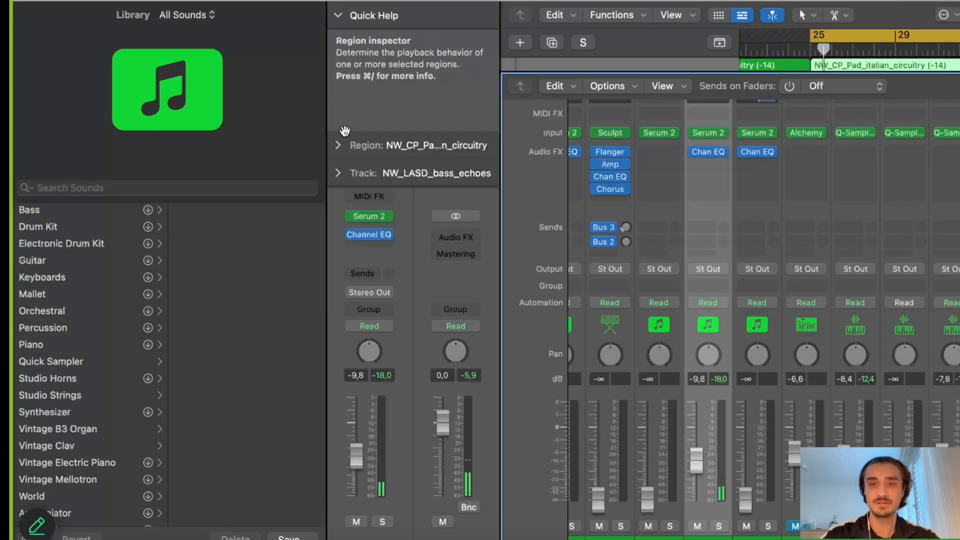
{"action": "left_click", "coordinate": [705, 152]}
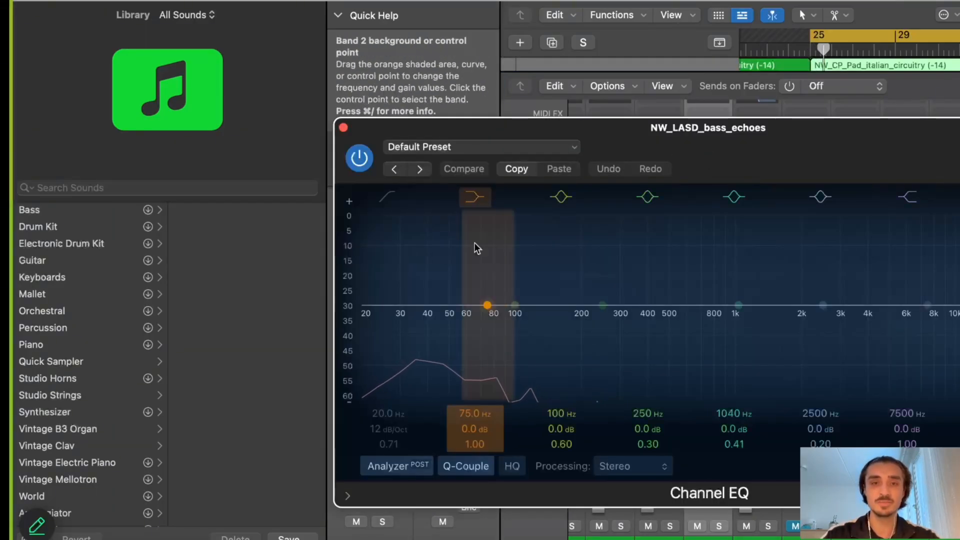
{"action": "left_click", "coordinate": [343, 127]}
Unmute the Alchemy channel, insert a Channel EQ on it with the bass muted, and compare its spectrum with the bass's
{"action": "left_click", "coordinate": [793, 527]}
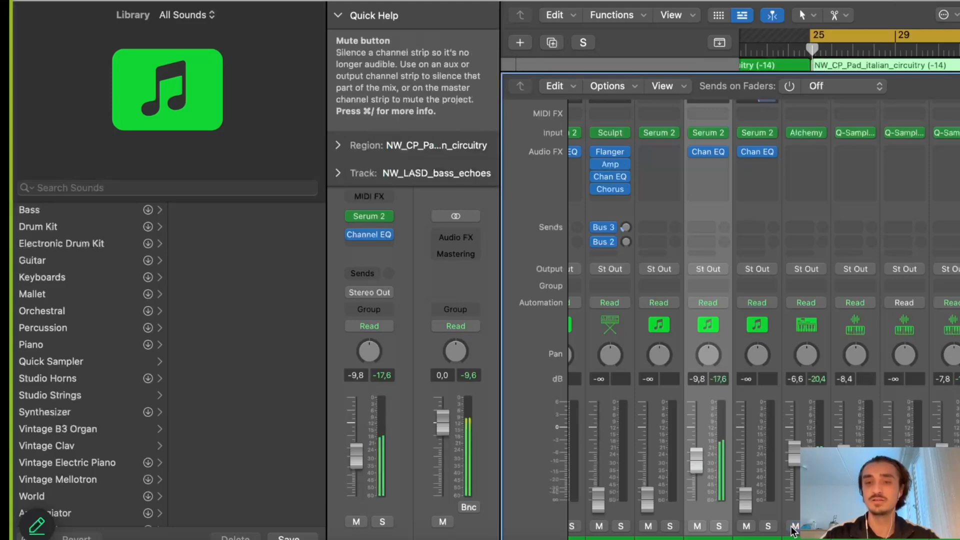
{"action": "left_click", "coordinate": [698, 529]}
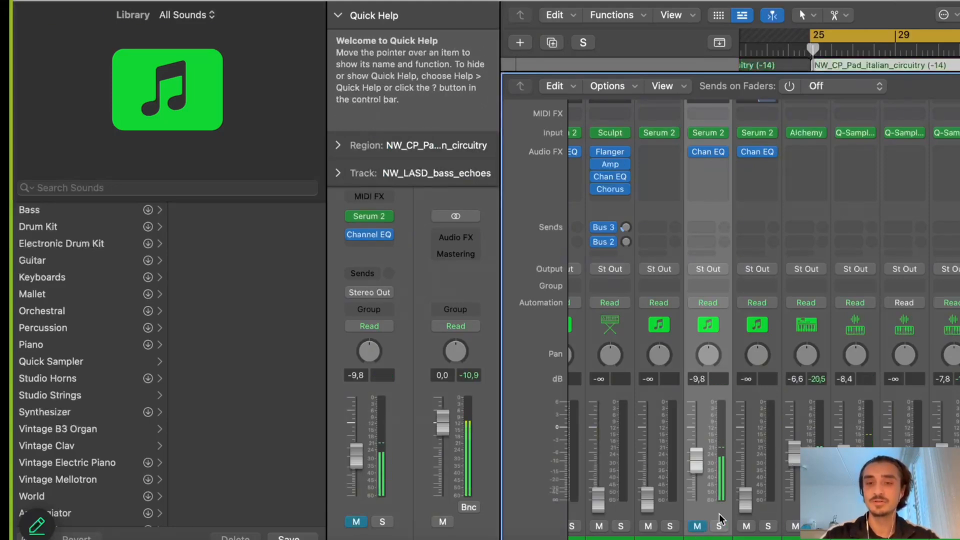
{"action": "left_click", "coordinate": [810, 430]}
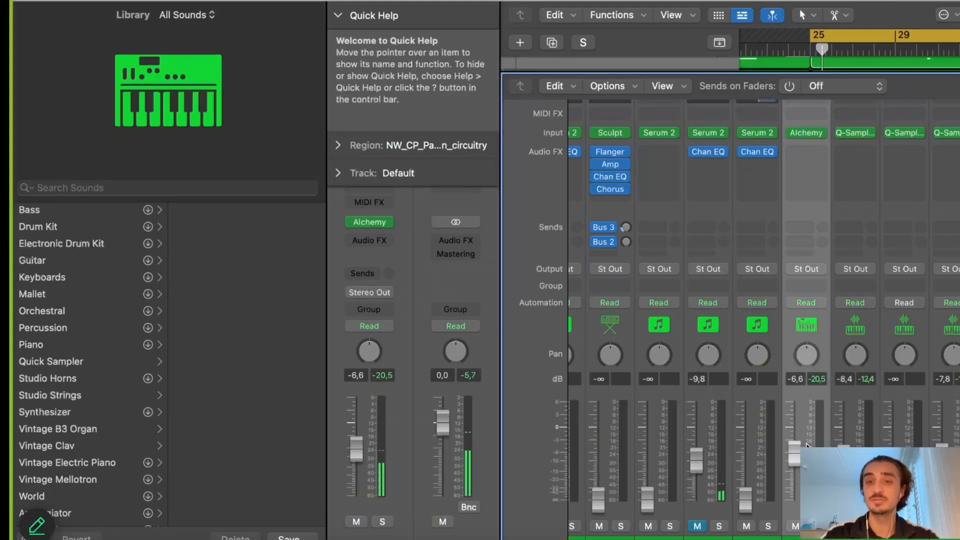
{"action": "left_click", "coordinate": [799, 150]}
{"action": "left_click", "coordinate": [819, 196]}
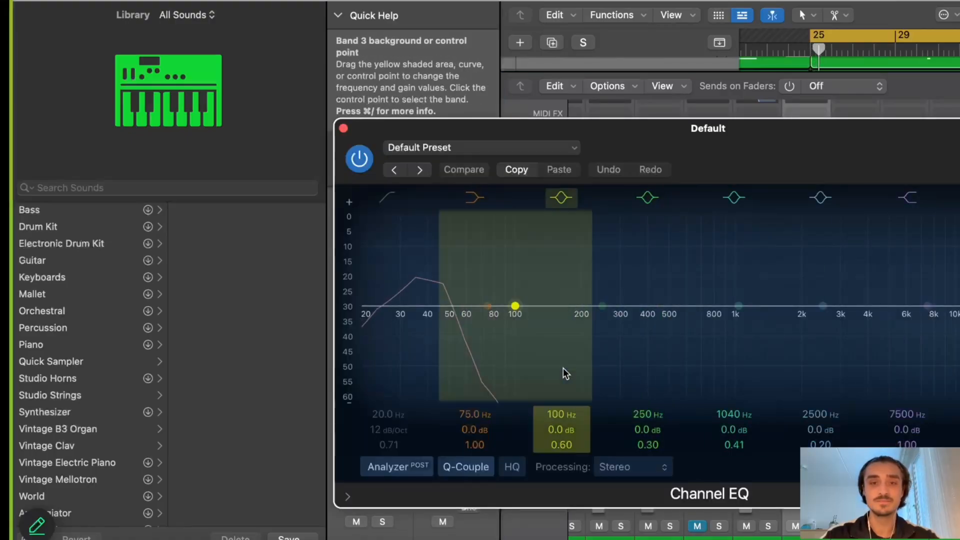
{"action": "left_click", "coordinate": [342, 129]}
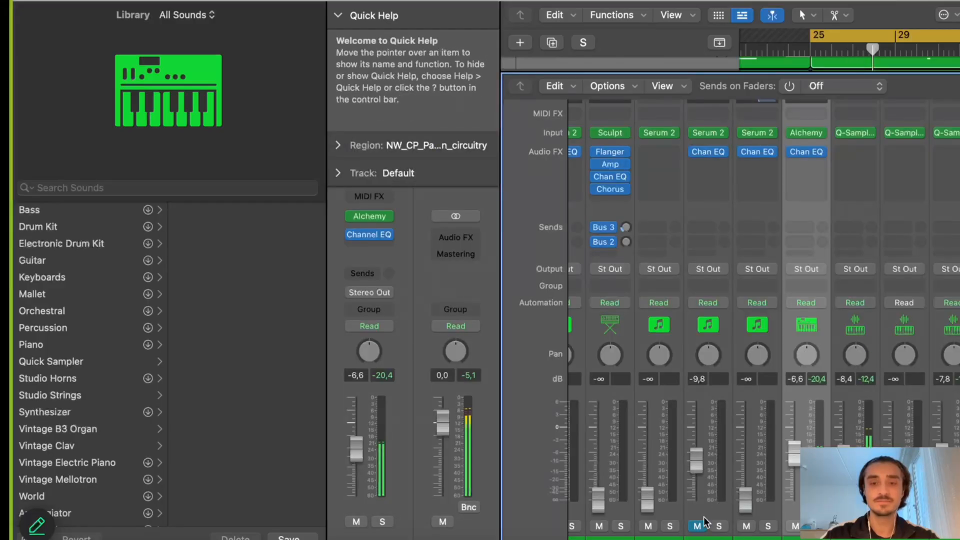
{"action": "left_click", "coordinate": [710, 149]}
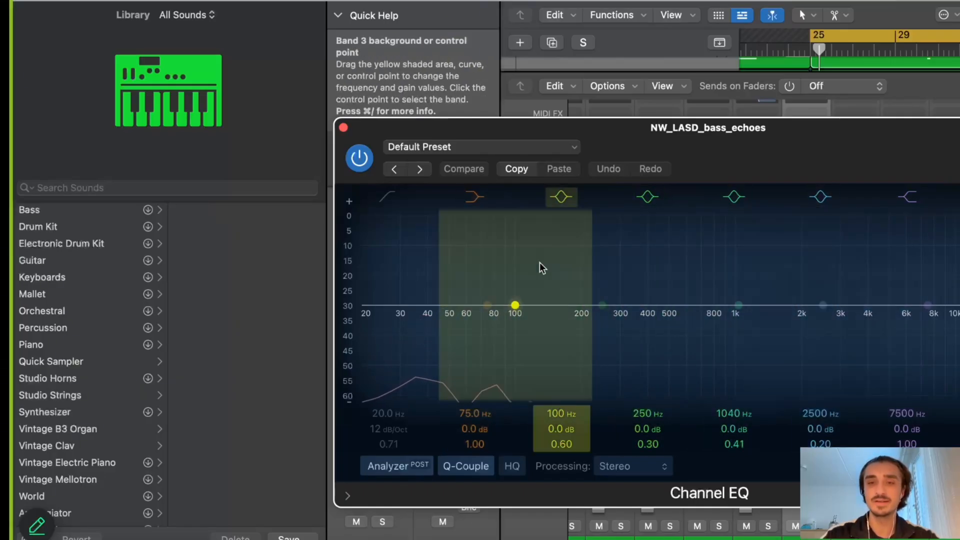
{"action": "left_click", "coordinate": [343, 127]}
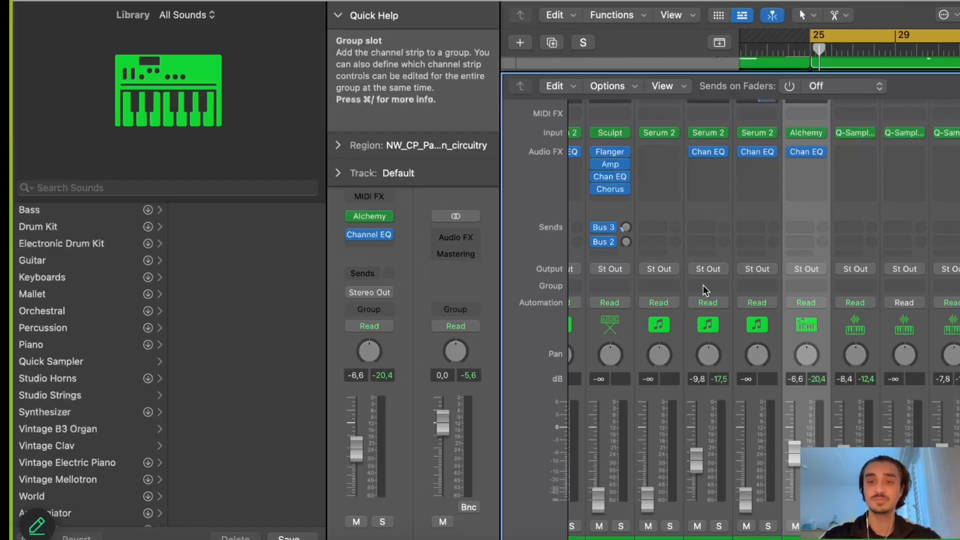
Play the loop with both low-end layers and set the Alchemy channel's volume to -6,0 dB
{"action": "key", "text": "space"}
{"action": "key", "text": "space"}
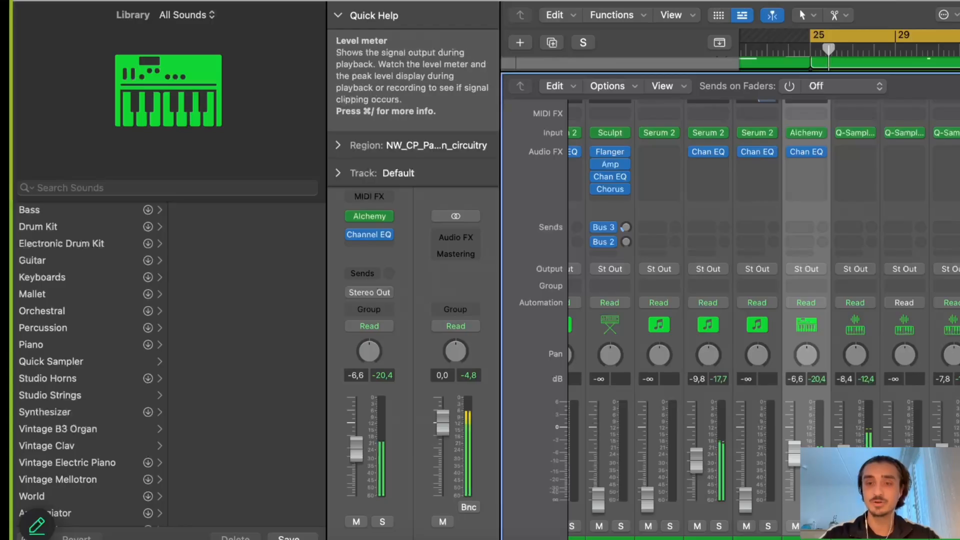
{"action": "key", "text": "space"}
{"action": "mouse_move", "coordinate": [792, 456]}
{"action": "left_mouse_down"}
{"action": "mouse_move", "coordinate": [794, 441]}
{"action": "mouse_move", "coordinate": [794, 453]}
{"action": "left_mouse_up"}
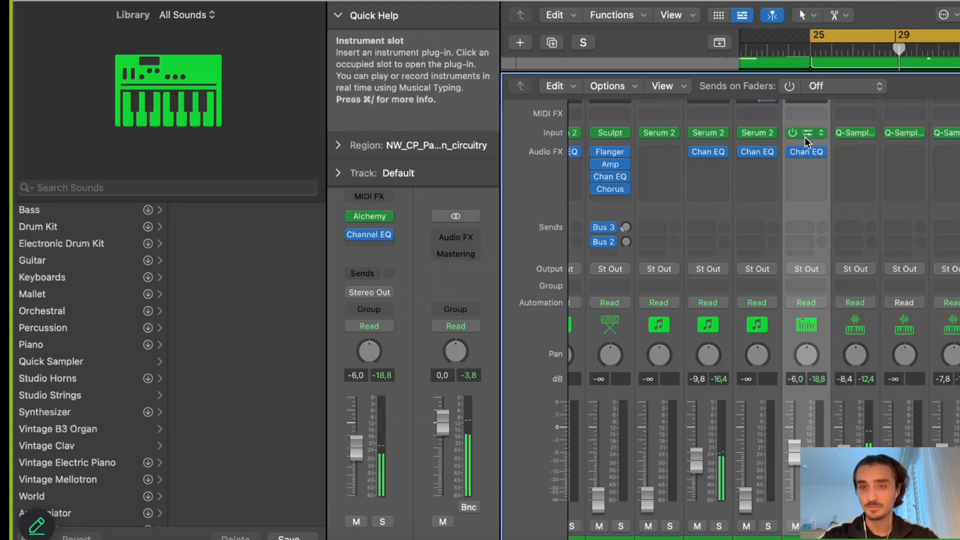
Enable the low-cut band in the first NW_LASD_bass_echoes channel's EQ at roughly 72 Hz, checking it during playback
{"action": "left_click", "coordinate": [708, 151]}
{"action": "left_click", "coordinate": [389, 196]}
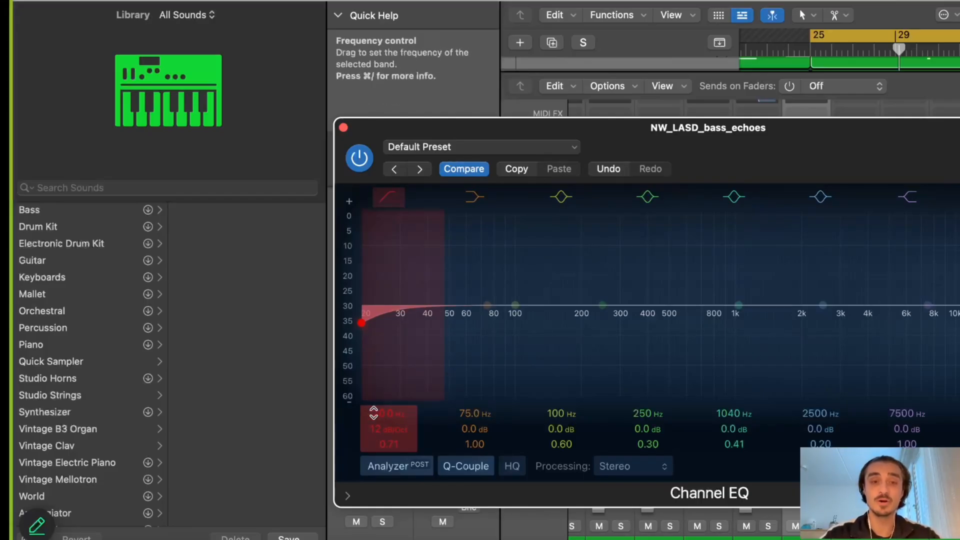
{"action": "mouse_move", "coordinate": [375, 413]}
{"action": "left_mouse_down"}
{"action": "mouse_move", "coordinate": [375, 370]}
{"action": "mouse_move", "coordinate": [375, 382]}
{"action": "left_mouse_up"}
{"action": "key", "text": "space"}
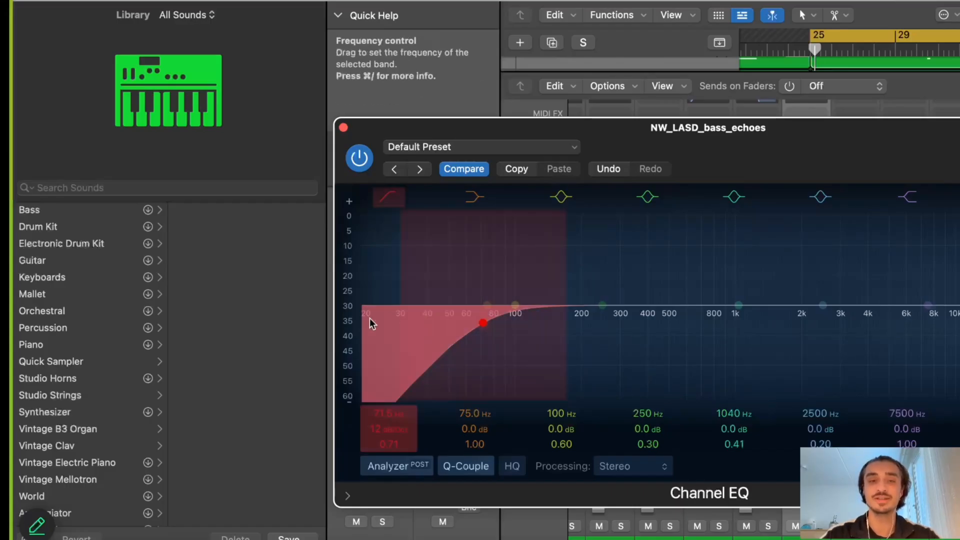
{"action": "key", "text": "space"}
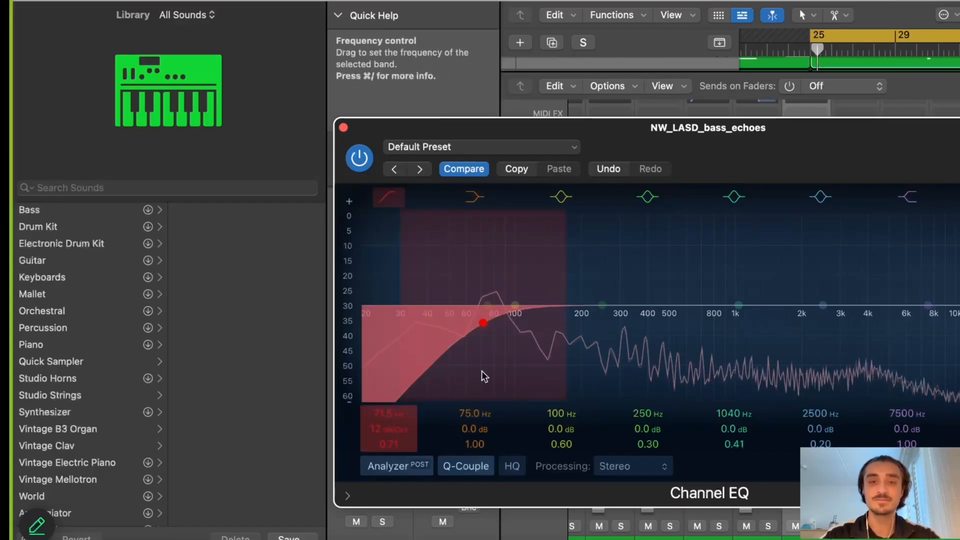
{"action": "left_click_drag", "start_coordinate": [384, 413], "coordinate": [384, 411]}
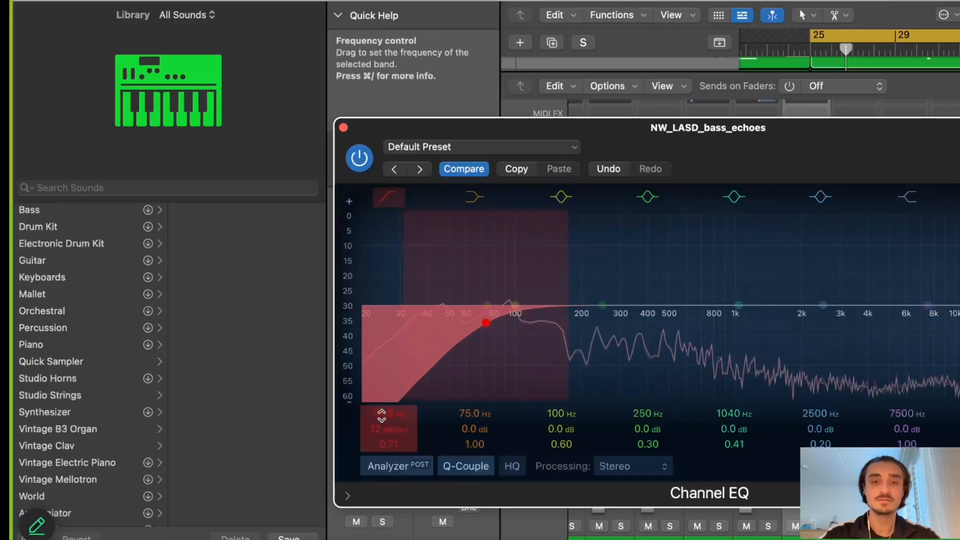
{"action": "left_click", "coordinate": [359, 158]}
{"action": "left_click", "coordinate": [343, 127]}
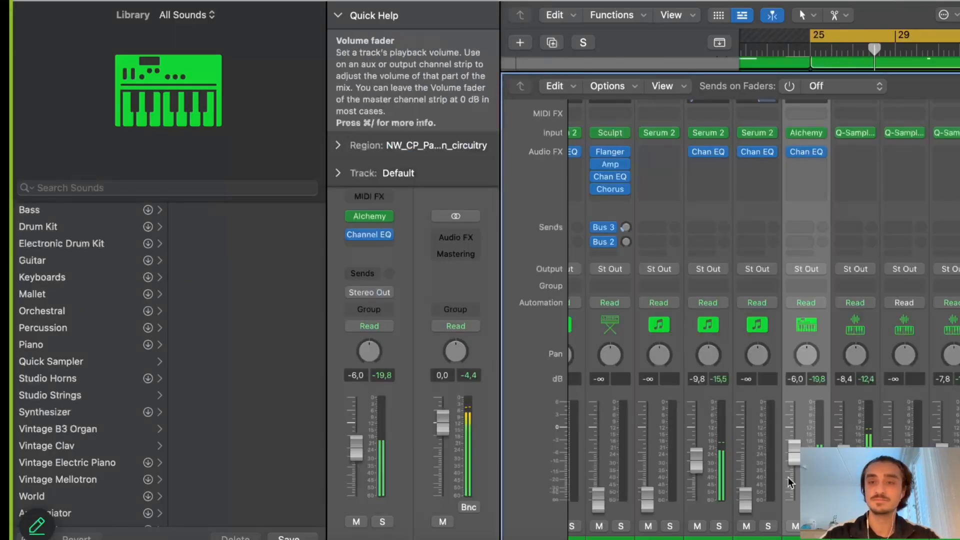
Lower the Default track's Alchemy channel to -9,4 dB during playback
{"action": "left_click_drag", "start_coordinate": [356, 448], "coordinate": [356, 453]}
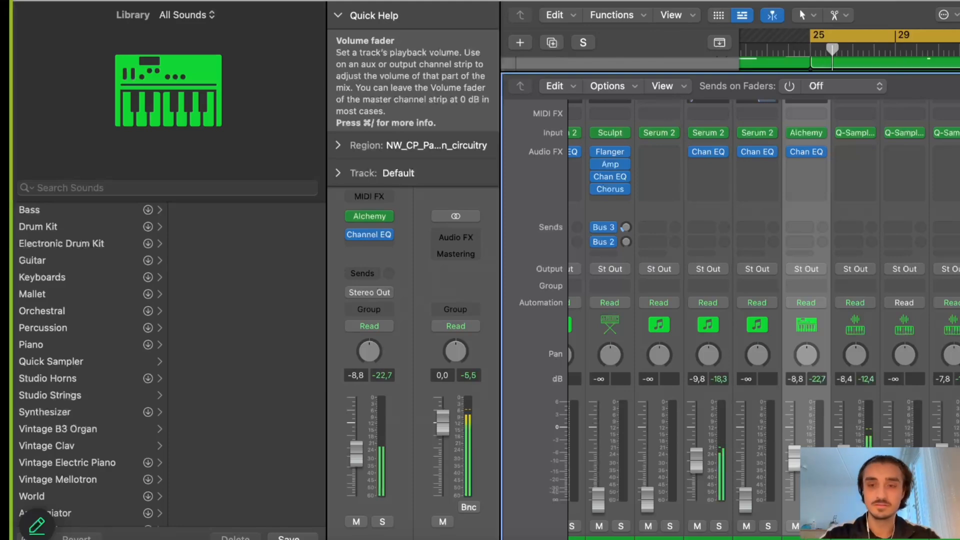
{"action": "left_click_drag", "start_coordinate": [799, 467], "coordinate": [800, 466]}
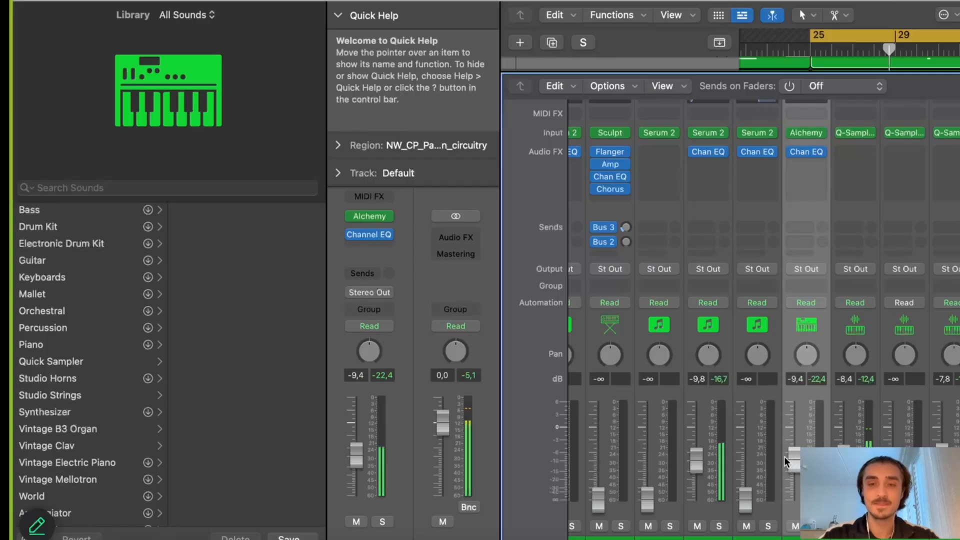
Fine-tune the Channel EQ on the first NW_LASD_bass_echoes channel during playback and close its window
{"action": "scroll", "coordinate": [811, 291], "scroll_direction": "left", "scroll_amount": 5}
{"action": "left_click", "coordinate": [839, 155]}
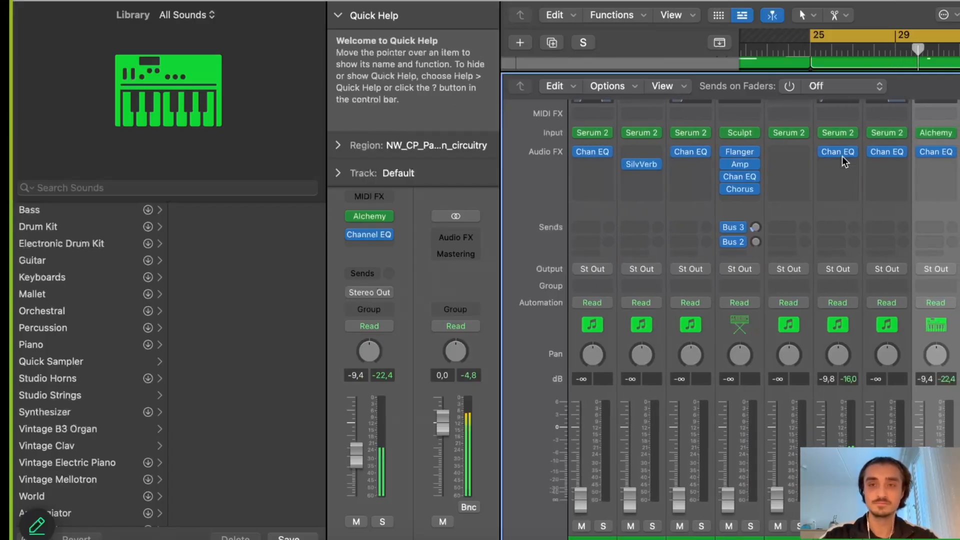
{"action": "left_click", "coordinate": [836, 153]}
{"action": "left_click", "coordinate": [836, 153]}
{"action": "left_click_drag", "start_coordinate": [481, 321], "coordinate": [475, 329]}
{"action": "left_click", "coordinate": [344, 128]}
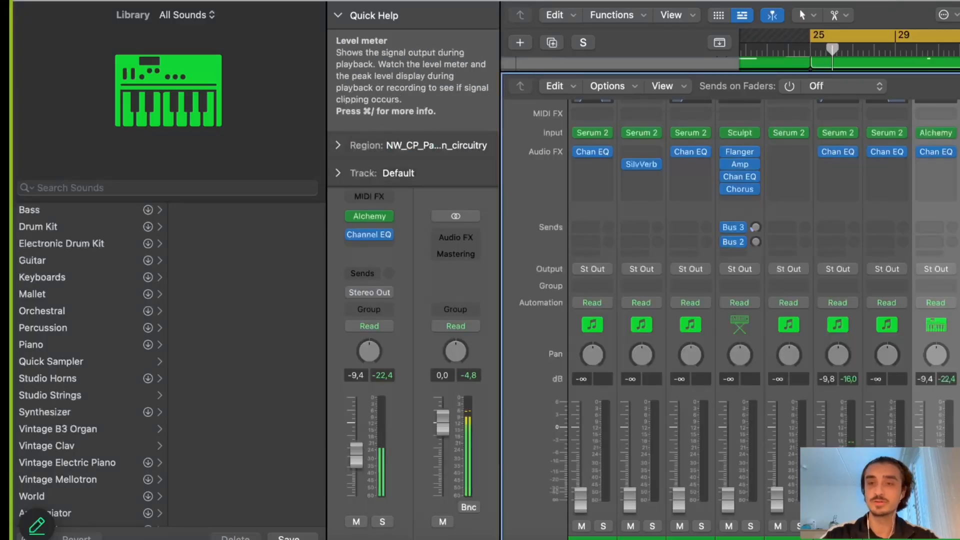
Mute and unmute the Default track's Alchemy channel during playback to compare the low end, and look over the track list
{"action": "left_click", "coordinate": [356, 522]}
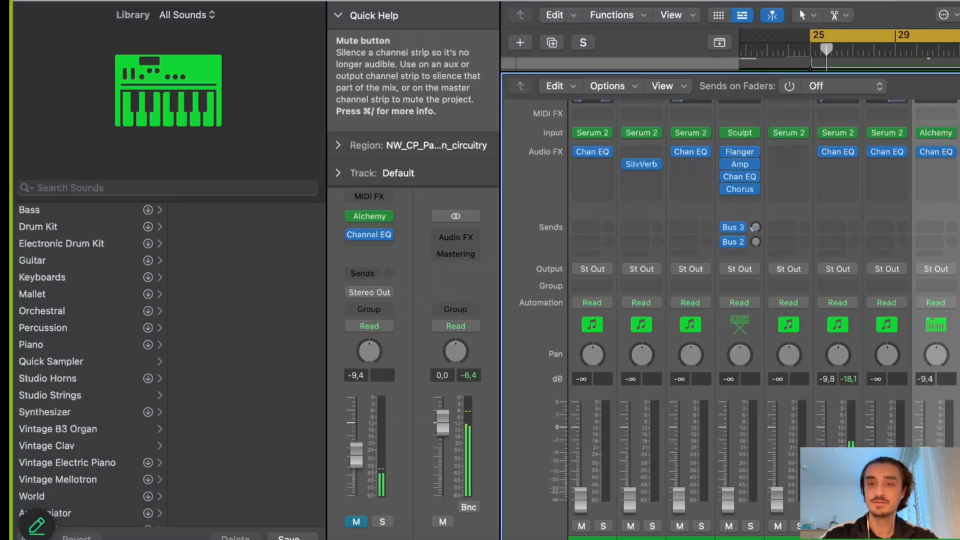
{"action": "left_click", "coordinate": [925, 526]}
{"action": "key", "text": "x"}
{"action": "scroll", "coordinate": [899, 322], "scroll_direction": "up", "scroll_amount": 5}
{"action": "scroll", "coordinate": [899, 322], "scroll_direction": "up", "scroll_amount": 2}
{"action": "key", "text": "x"}
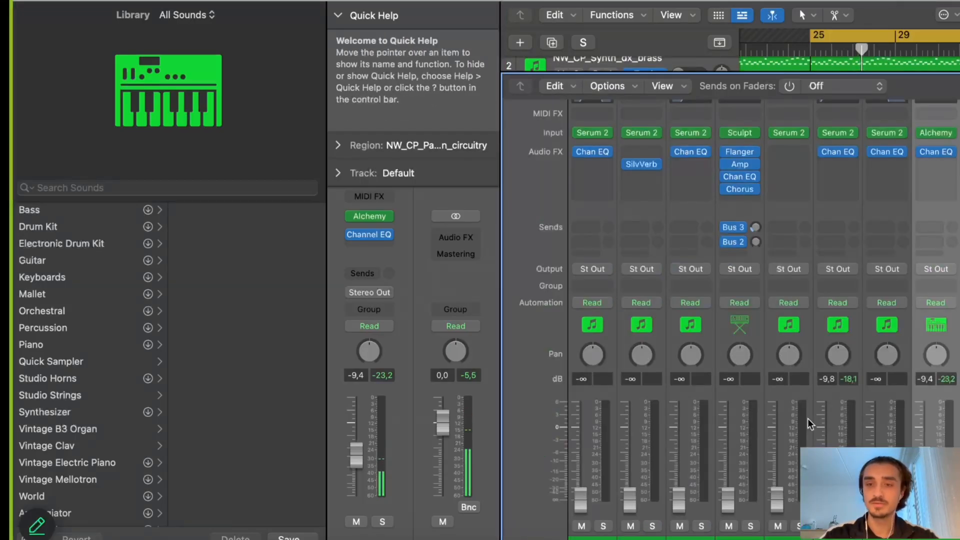
Select the SM_PW_hat_closed_rip track and bring its volume up to -22,0 dB, listening to it in the loop
{"action": "left_click", "coordinate": [958, 420]}
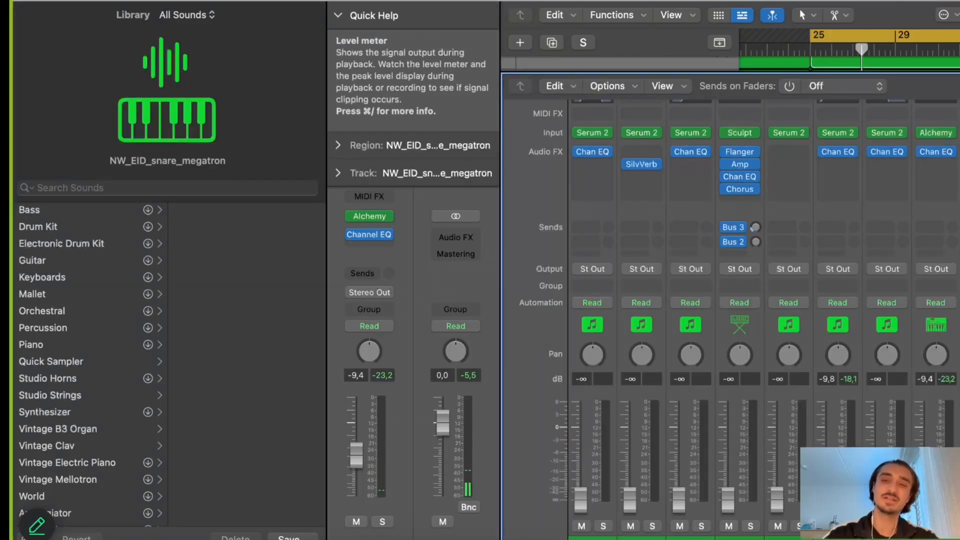
{"action": "key", "text": "Down"}
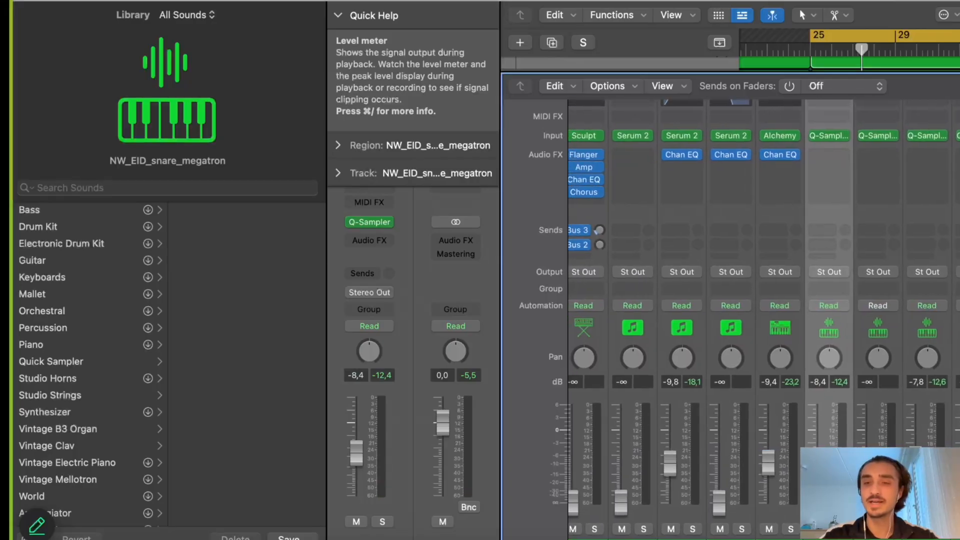
{"action": "scroll", "coordinate": [799, 450], "scroll_direction": "right", "scroll_amount": 3}
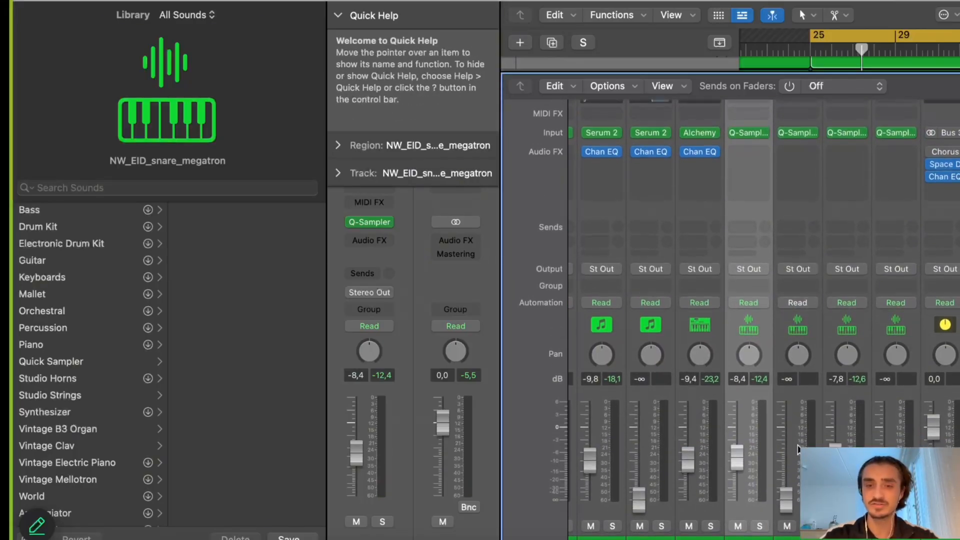
{"action": "left_click", "coordinate": [799, 450]}
{"action": "key", "text": "x"}
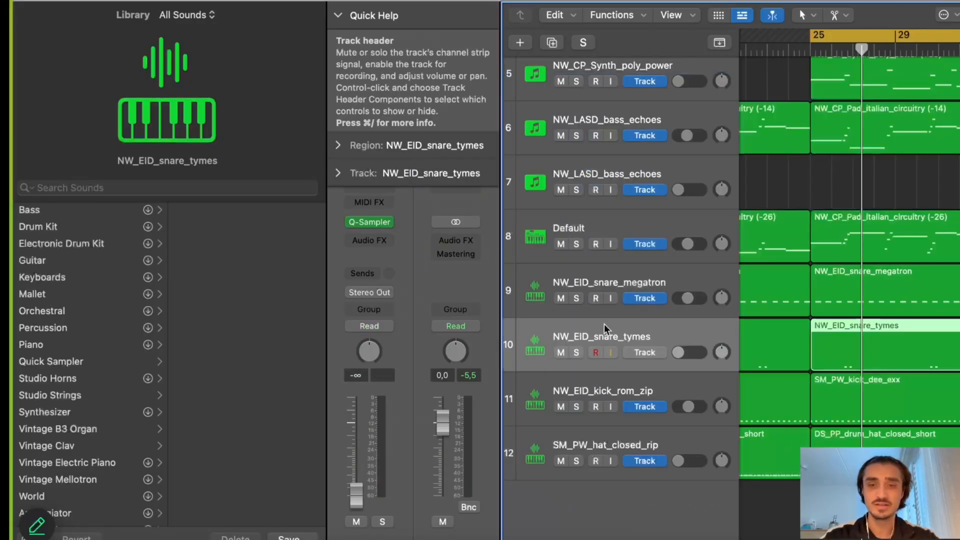
{"action": "left_click", "coordinate": [677, 381]}
{"action": "left_click", "coordinate": [687, 456]}
{"action": "key", "text": "x"}
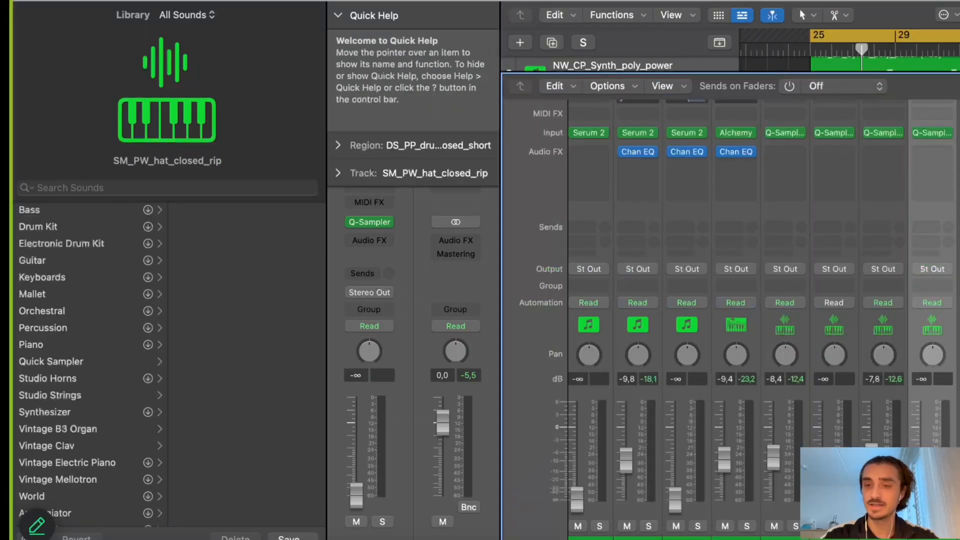
{"action": "left_click_drag", "start_coordinate": [356, 496], "coordinate": [356, 461]}
{"action": "left_click_drag", "start_coordinate": [920, 466], "coordinate": [919, 479]}
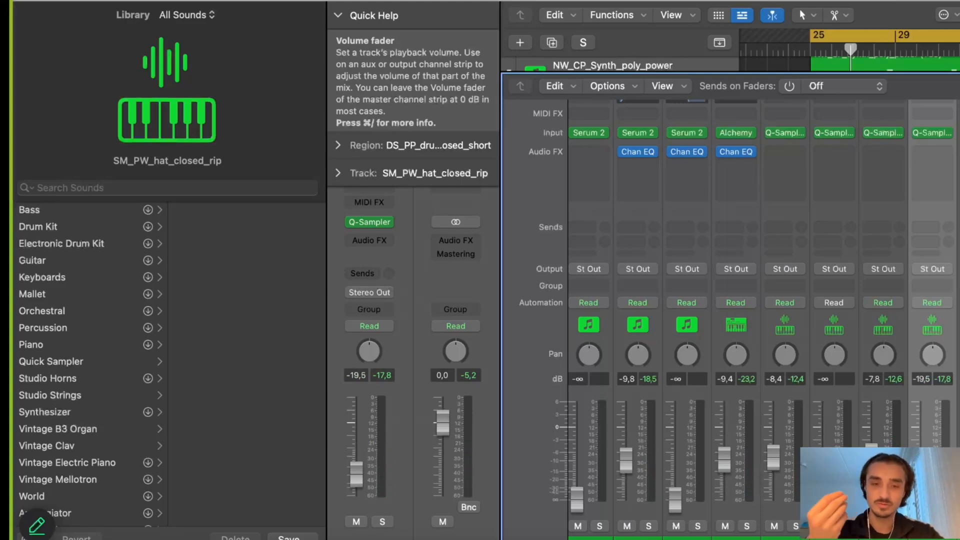
{"action": "left_click_drag", "start_coordinate": [919, 479], "coordinate": [920, 480]}
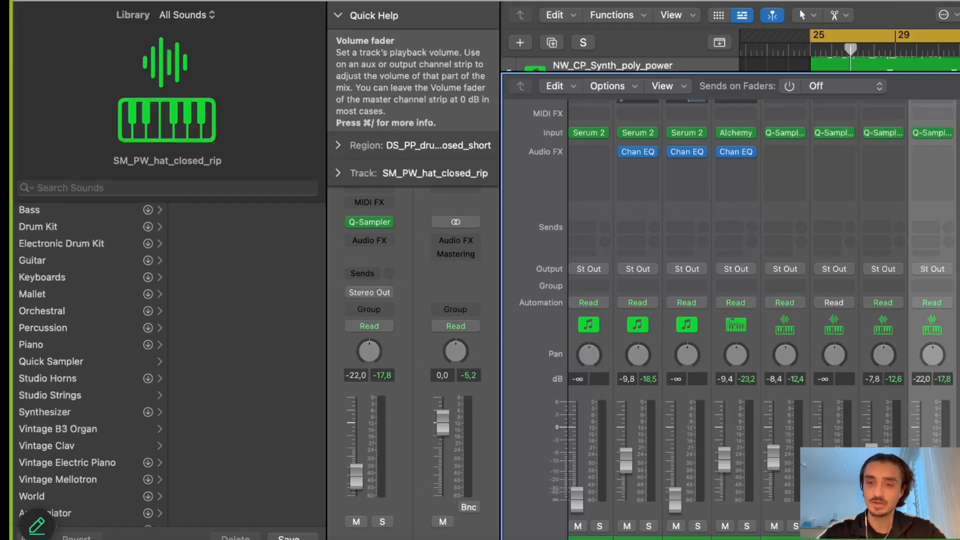
{"action": "key", "text": "space"}
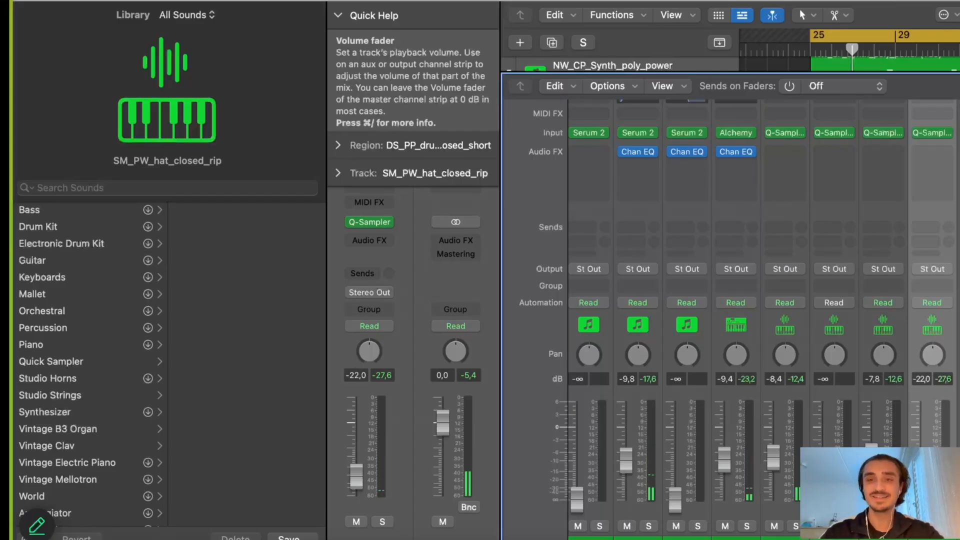
Audition the closed hat at -6,2 dB during playback and settle its volume at -11,6 dB
{"action": "left_click_drag", "start_coordinate": [921, 481], "coordinate": [921, 452]}
{"action": "key", "text": "space"}
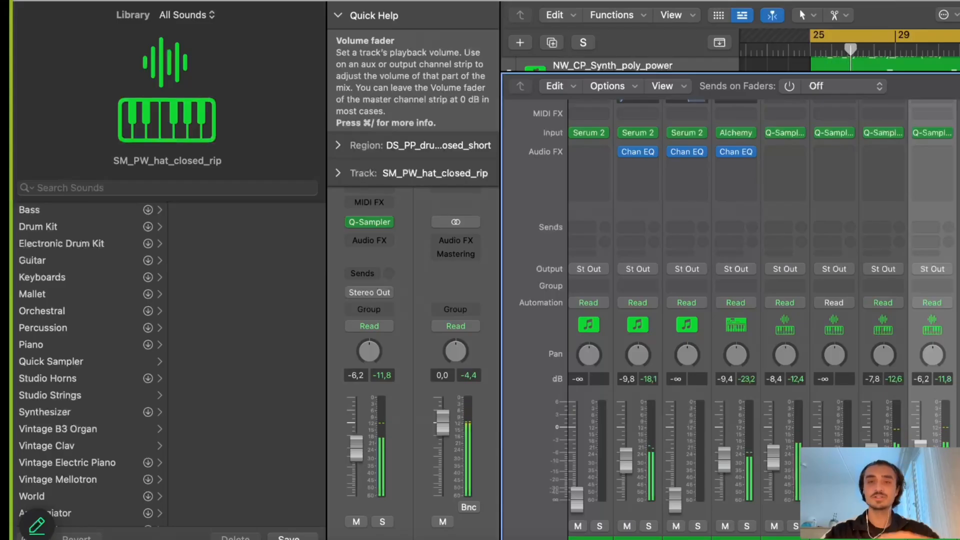
{"action": "left_click_drag", "start_coordinate": [921, 452], "coordinate": [921, 457]}
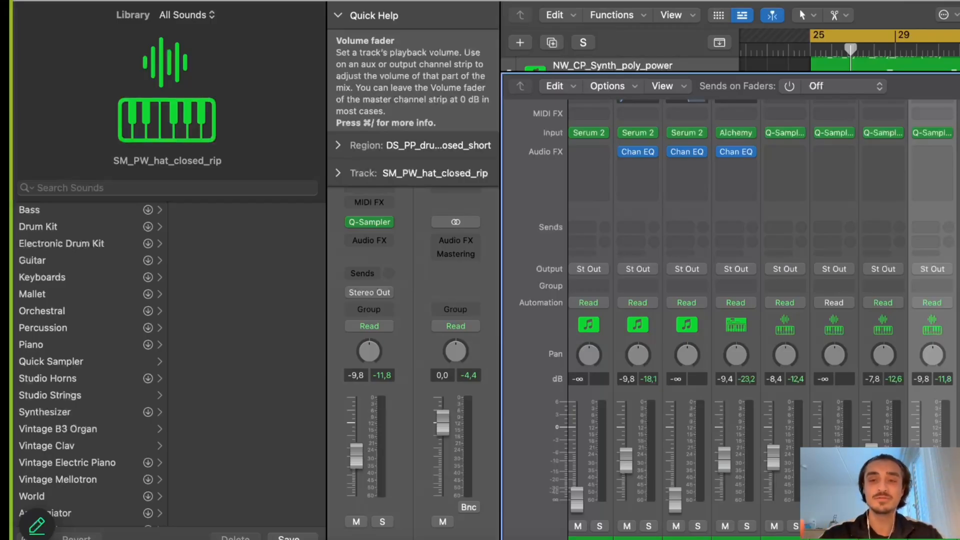
{"action": "key", "text": "space"}
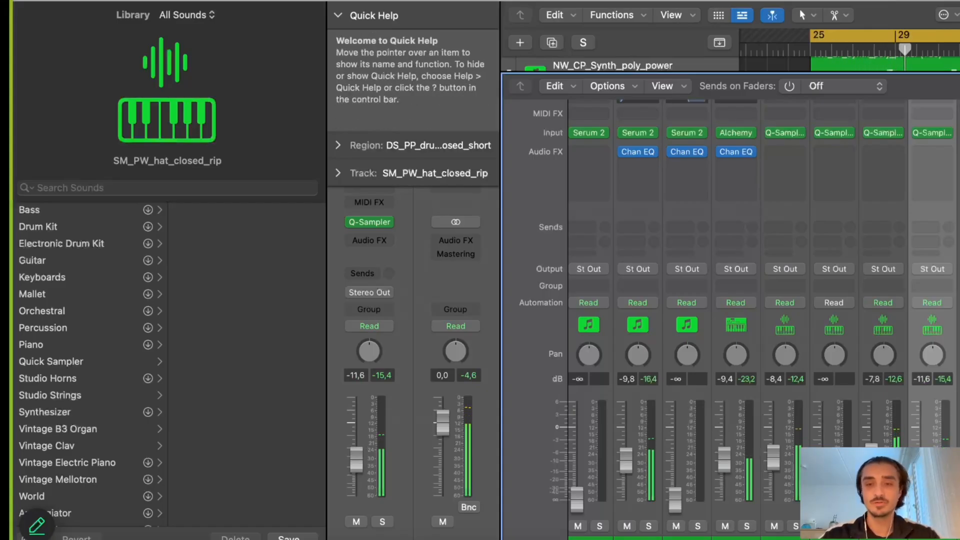
Select the NW_CP_Synth_dx_brass track and bring its volume up to -15,4 dB during playback
{"action": "scroll", "coordinate": [758, 413], "scroll_direction": "left", "scroll_amount": 5}
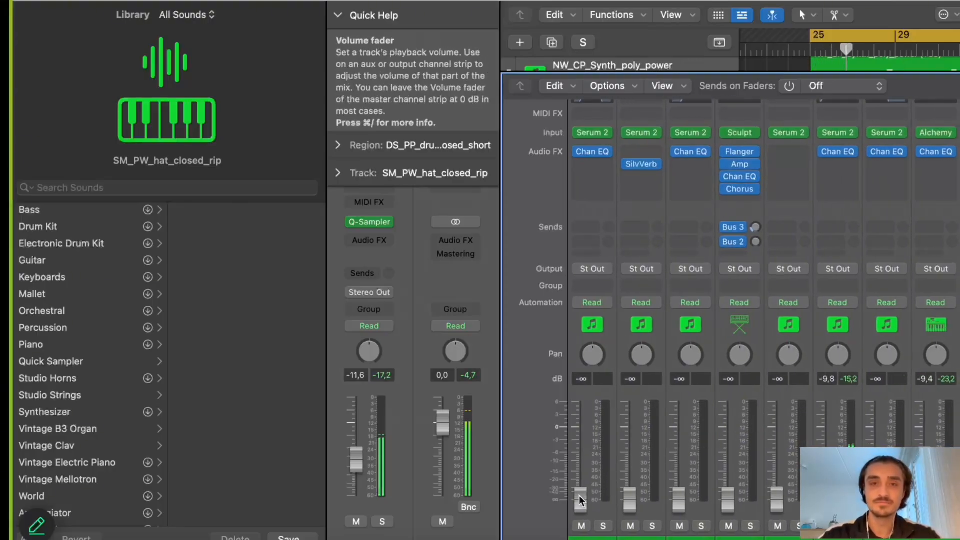
{"action": "key", "text": "x"}
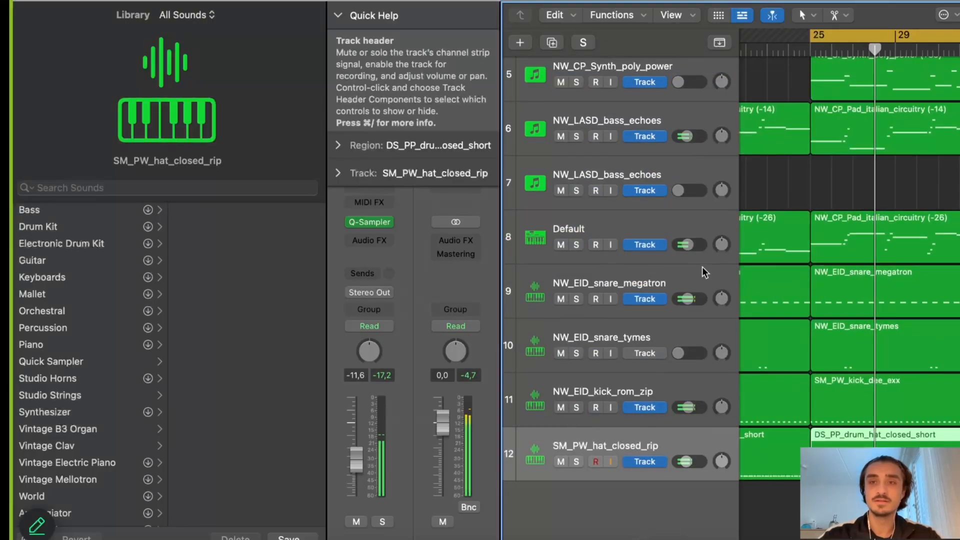
{"action": "scroll", "coordinate": [703, 266], "scroll_direction": "up", "scroll_amount": 5}
{"action": "left_click", "coordinate": [675, 129]}
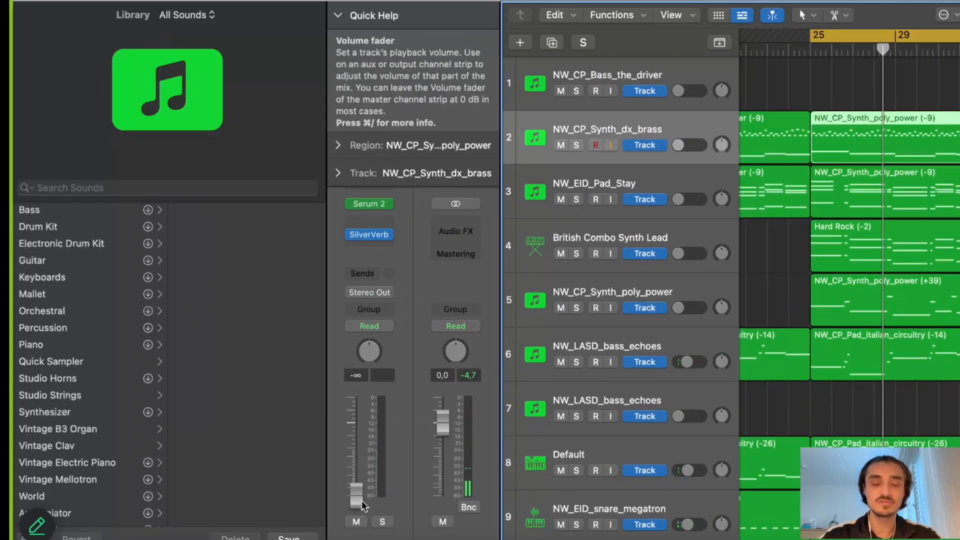
{"action": "left_click_drag", "start_coordinate": [359, 498], "coordinate": [354, 461]}
{"action": "key", "text": "x"}
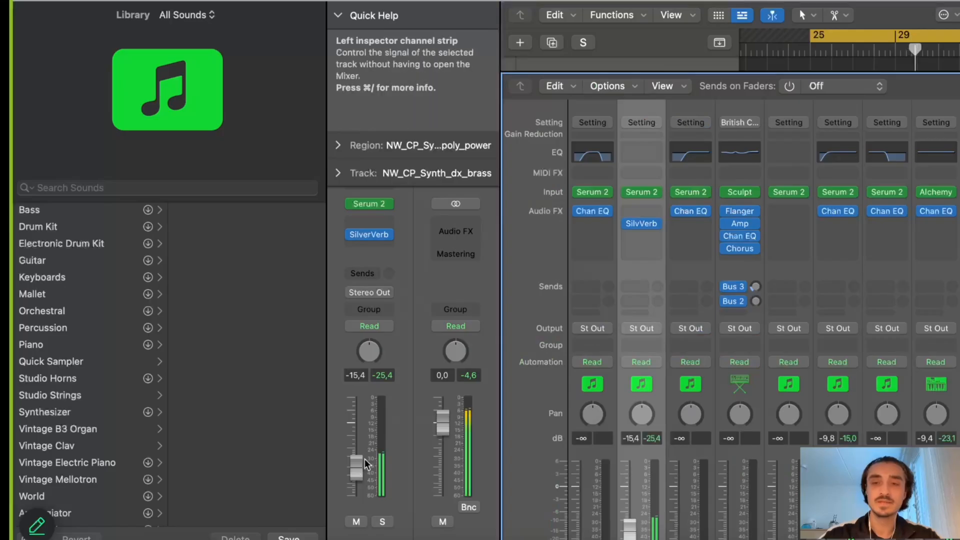
Fine-tune the NW_CP_Synth_dx_brass channel's volume to -13,8 dB while playing the loop
{"action": "scroll", "coordinate": [638, 450], "scroll_direction": "down", "scroll_amount": 3}
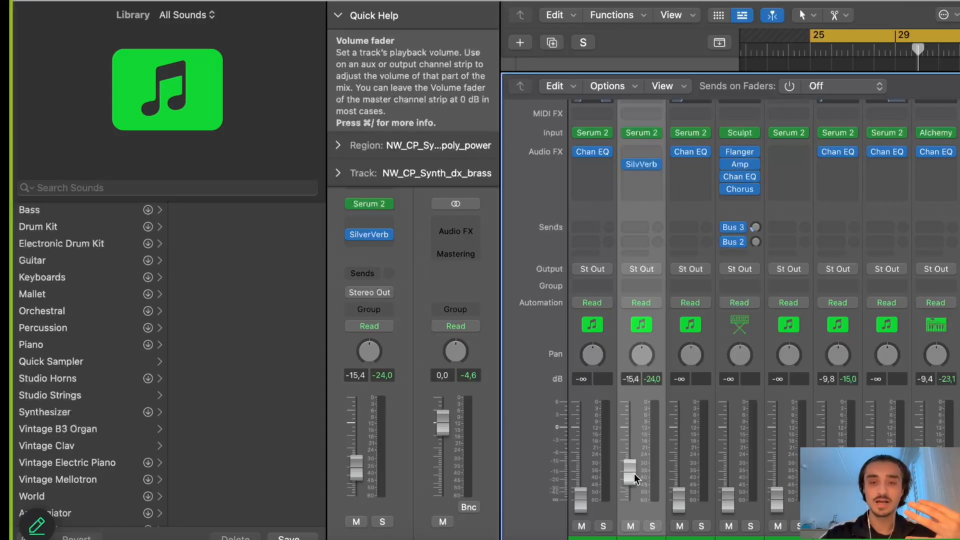
{"action": "left_click_drag", "start_coordinate": [635, 473], "coordinate": [634, 472]}
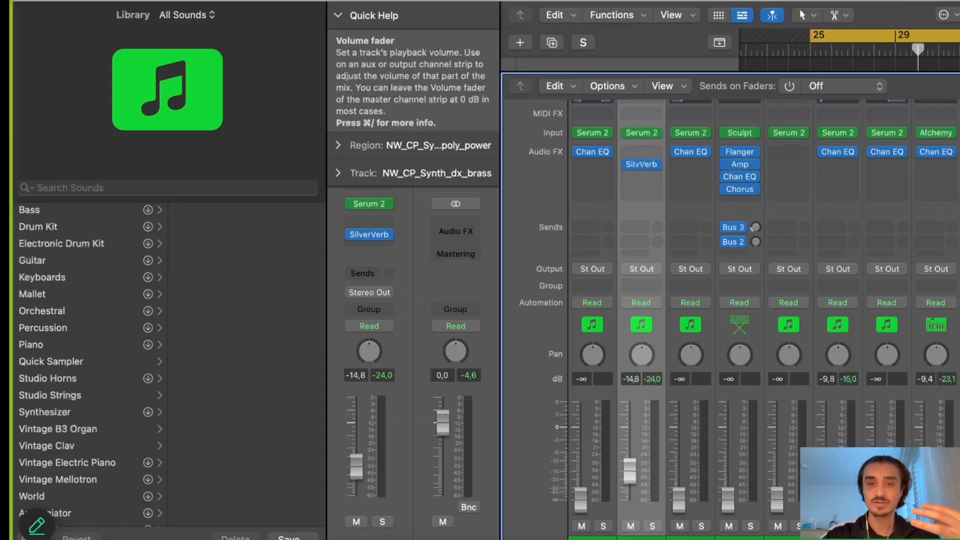
{"action": "key", "text": "space"}
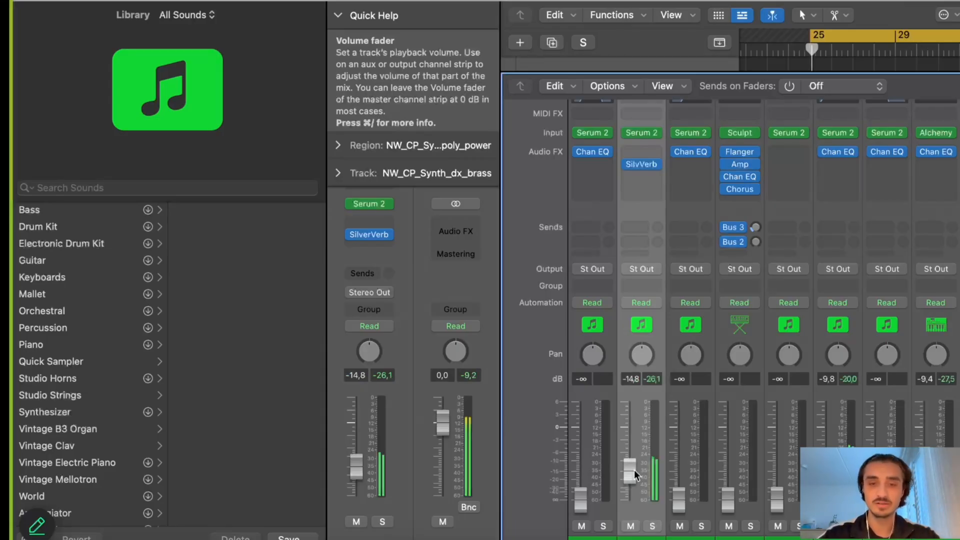
{"action": "left_click_drag", "start_coordinate": [634, 471], "coordinate": [634, 470]}
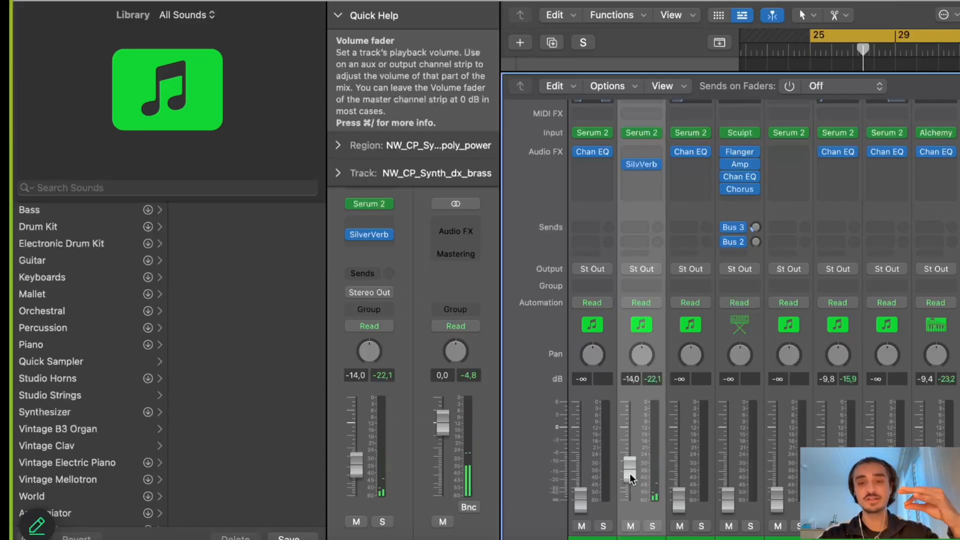
{"action": "left_click_drag", "start_coordinate": [629, 474], "coordinate": [629, 472]}
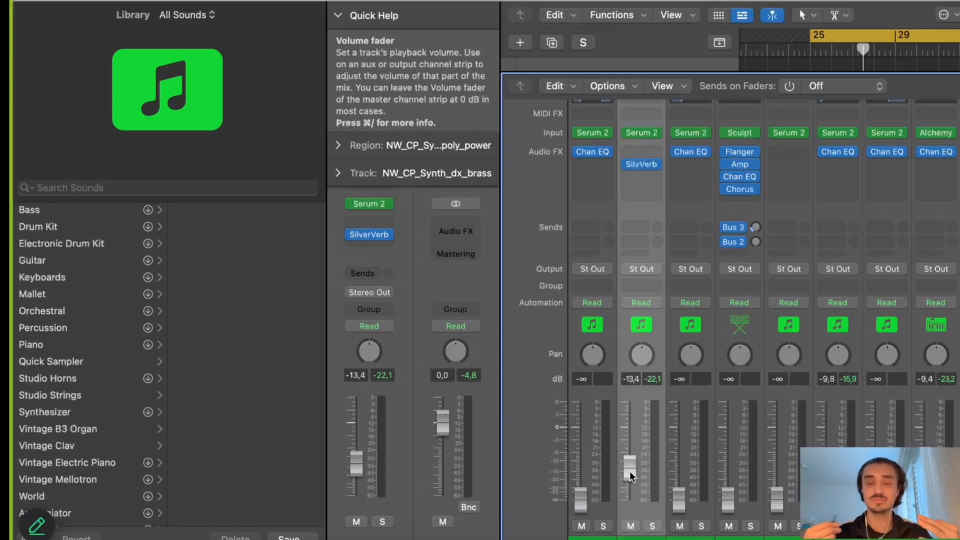
{"action": "key", "text": "space"}
{"action": "left_click_drag", "start_coordinate": [629, 471], "coordinate": [629, 468]}
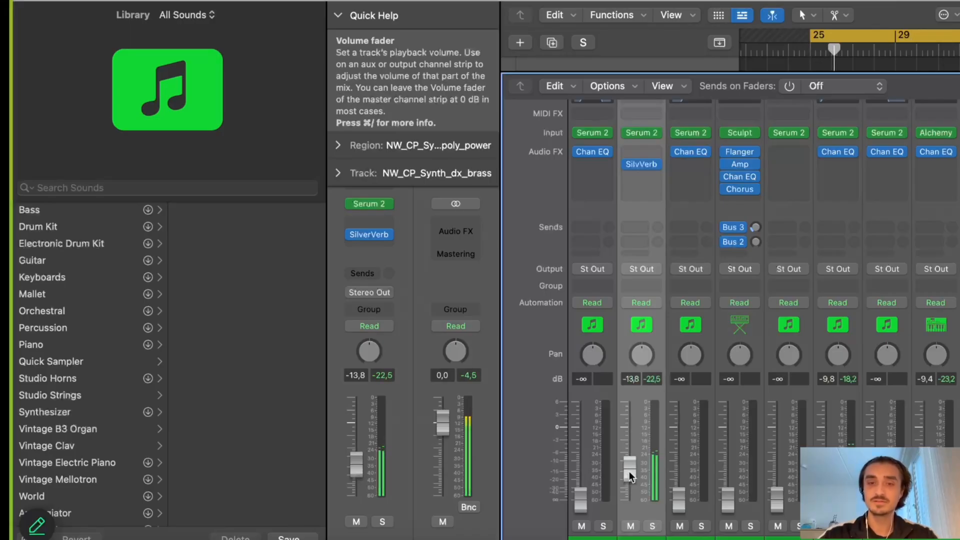
{"action": "key", "text": "x"}
{"action": "key", "text": "x"}
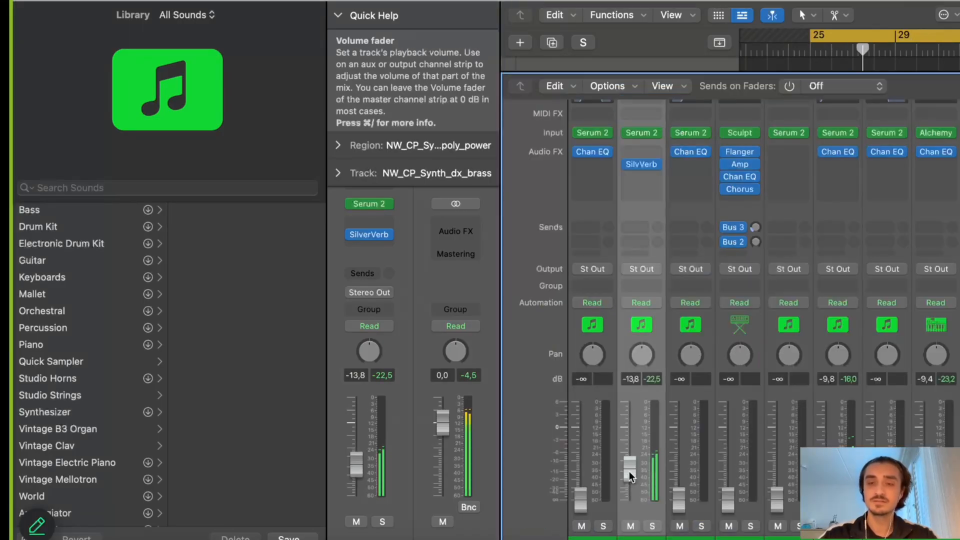
Open the NW_CP_Synth_dx_brass region at bar 25 in the Piano Roll and select its first long low note
{"action": "key", "text": "x"}
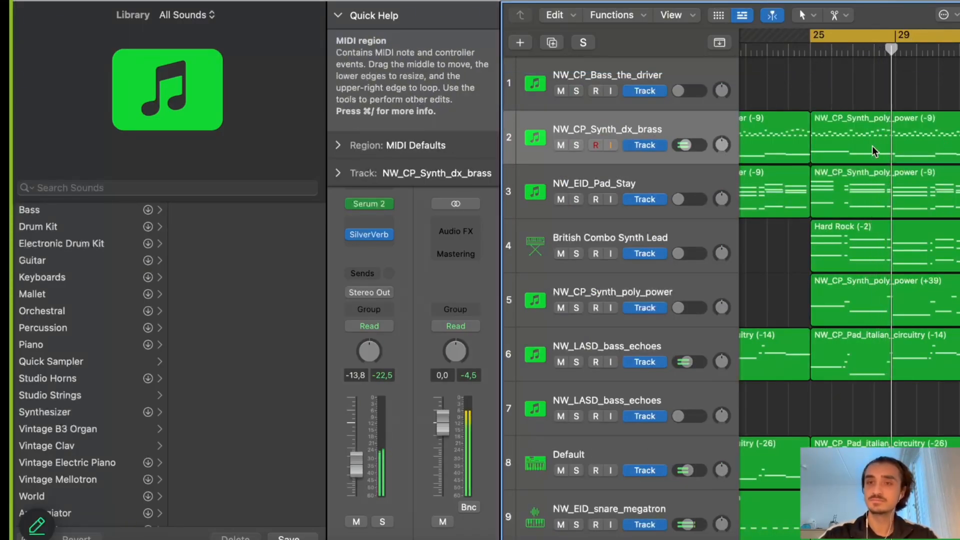
{"action": "double_click", "coordinate": [872, 145]}
{"action": "scroll", "coordinate": [826, 435], "scroll_direction": "down", "scroll_amount": 5}
{"action": "scroll", "coordinate": [826, 435], "scroll_direction": "left", "scroll_amount": 5}
{"action": "scroll", "coordinate": [826, 435], "scroll_direction": "right", "scroll_amount": 2}
{"action": "scroll", "coordinate": [826, 435], "scroll_direction": "up", "scroll_amount": 1}
{"action": "left_click", "coordinate": [772, 398]}
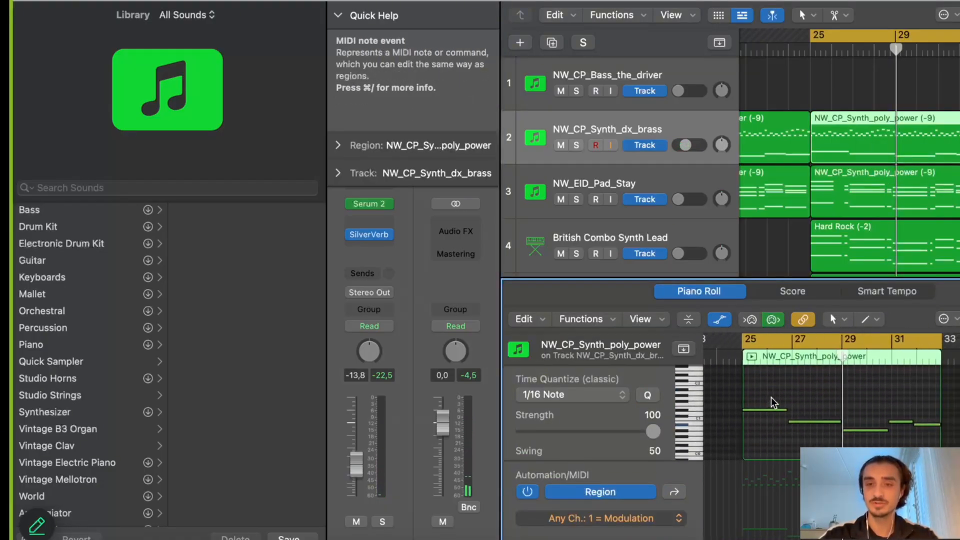
{"action": "left_click", "coordinate": [767, 410]}
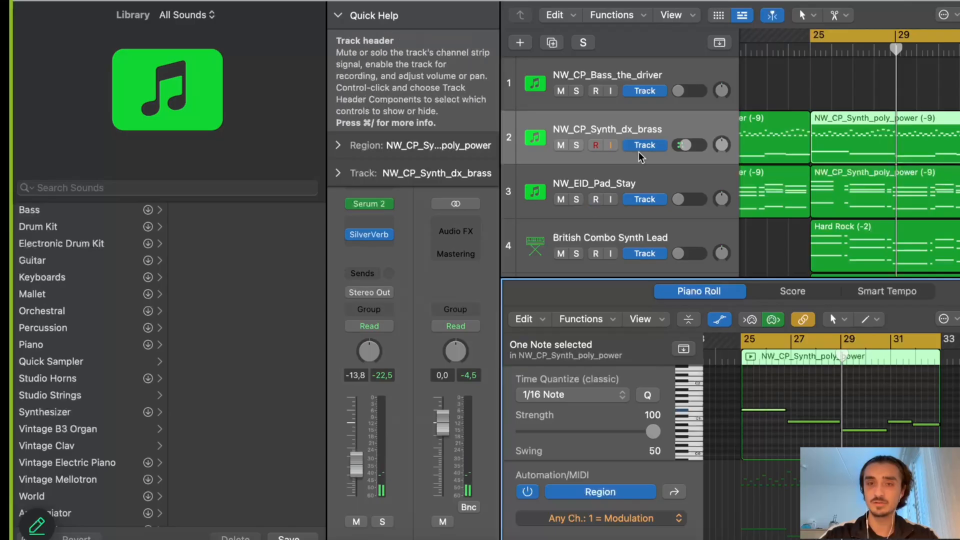
Solo the NW_CP_Synth_dx_brass and first NW_LASD_bass_echoes tracks and play them together to compare their low notes
{"action": "left_click", "coordinate": [577, 145]}
{"action": "key", "text": "space"}
{"action": "scroll", "coordinate": [872, 151], "scroll_direction": "down", "scroll_amount": 3}
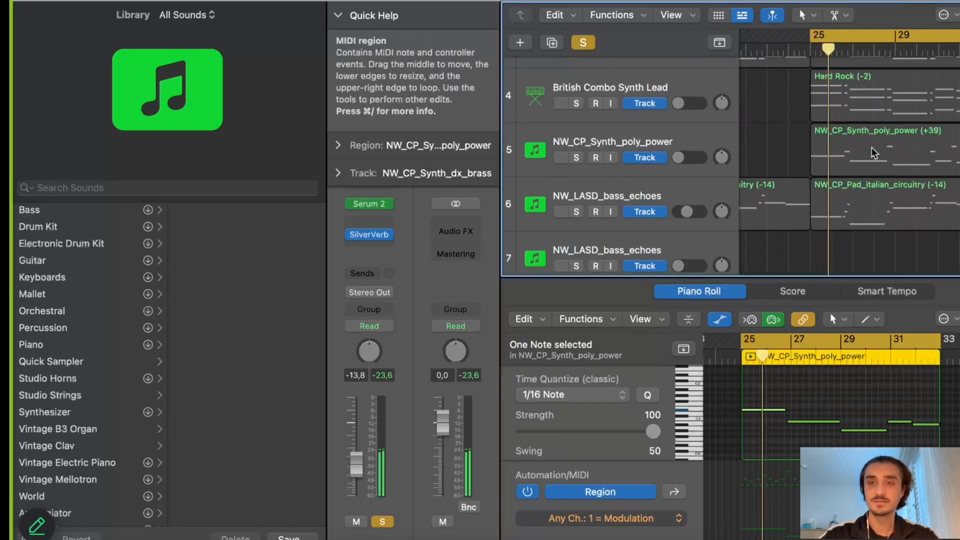
{"action": "left_click", "coordinate": [575, 212]}
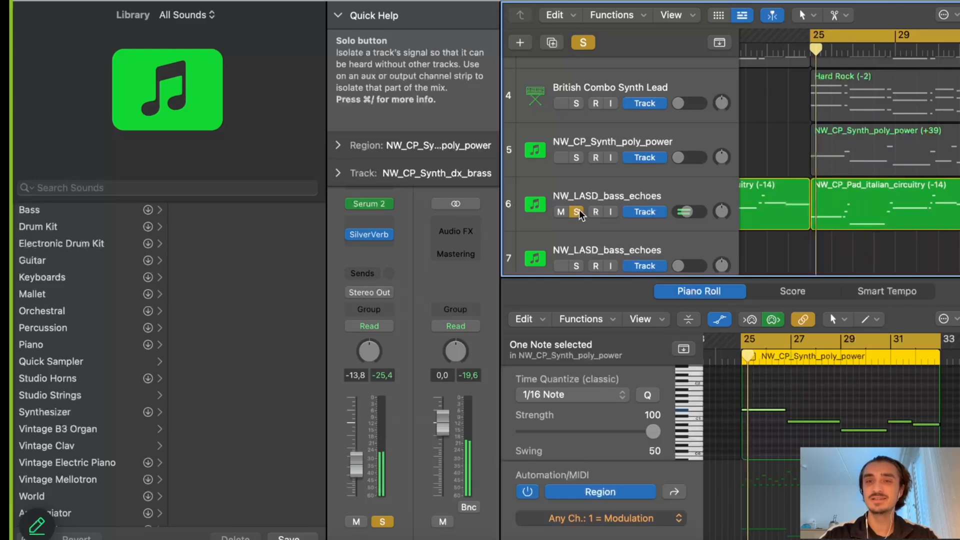
{"action": "scroll", "coordinate": [873, 95], "scroll_direction": "up", "scroll_amount": 2}
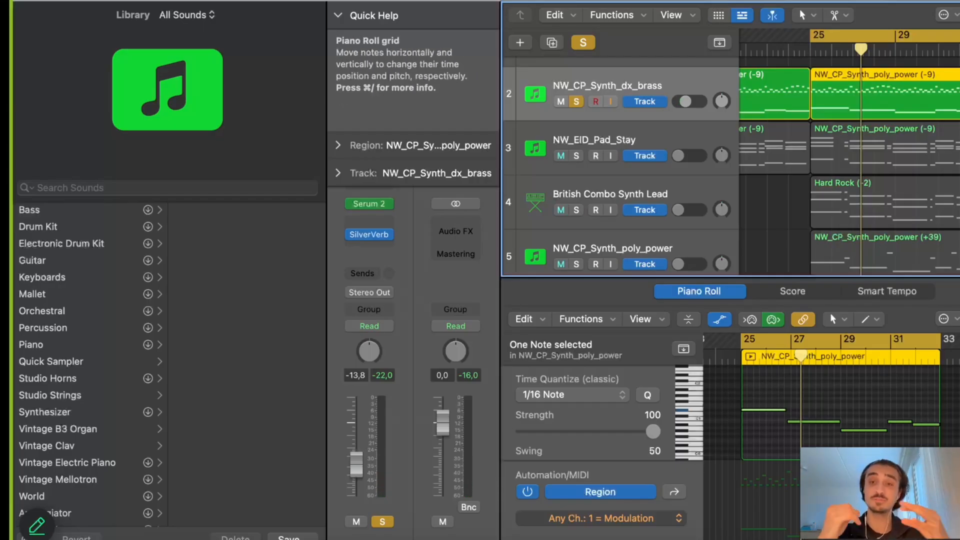
Delete the five long low notes from the NW_CP_Synth_dx_brass region at bar 25 and play the result
{"action": "left_click_drag", "start_coordinate": [940, 390], "coordinate": [752, 443]}
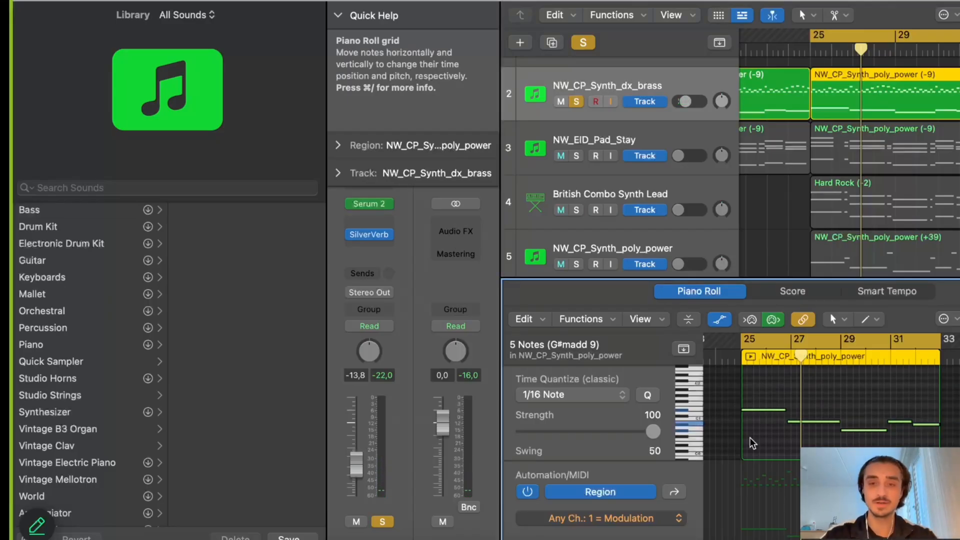
{"action": "key", "text": "Delete"}
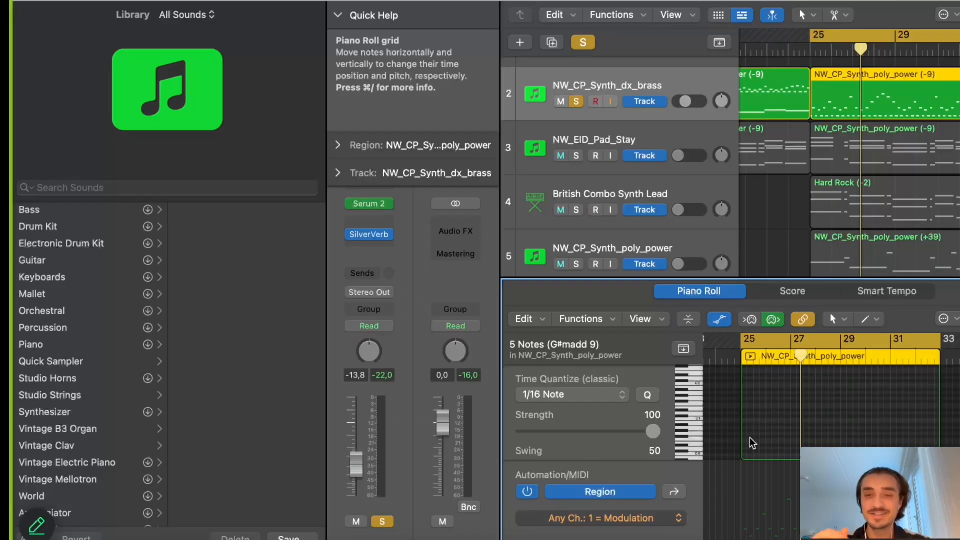
{"action": "key", "text": "space"}
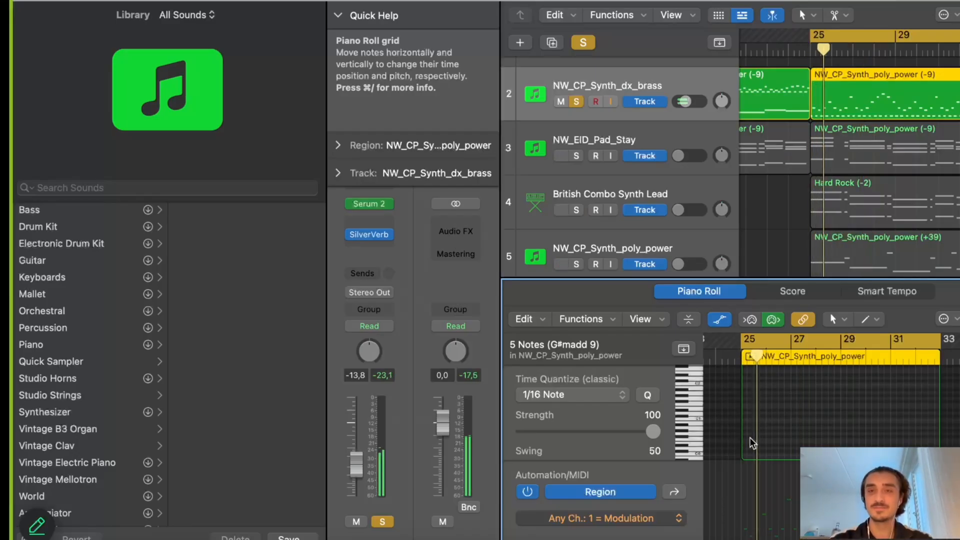
Return the playhead to the start of the song and turn off the loop range at bar 25
{"action": "key", "text": "x"}
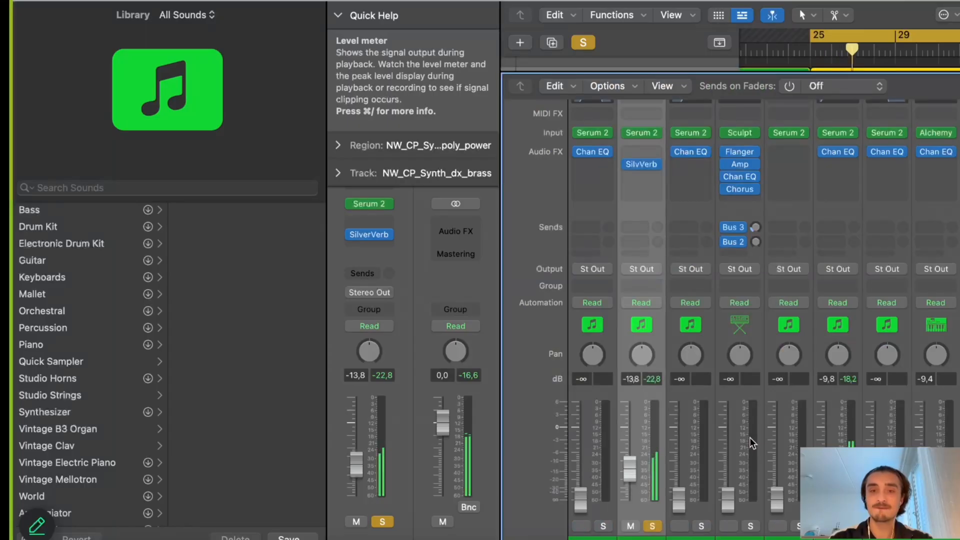
{"action": "key", "text": "x"}
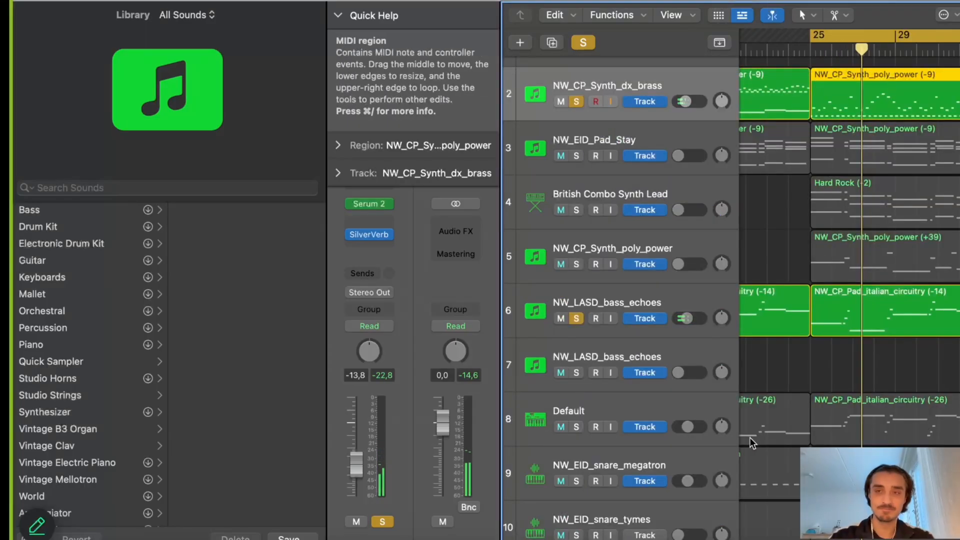
{"action": "scroll", "coordinate": [895, 311], "scroll_direction": "left", "scroll_amount": 6}
{"action": "scroll", "coordinate": [895, 311], "scroll_direction": "down", "scroll_amount": 5}
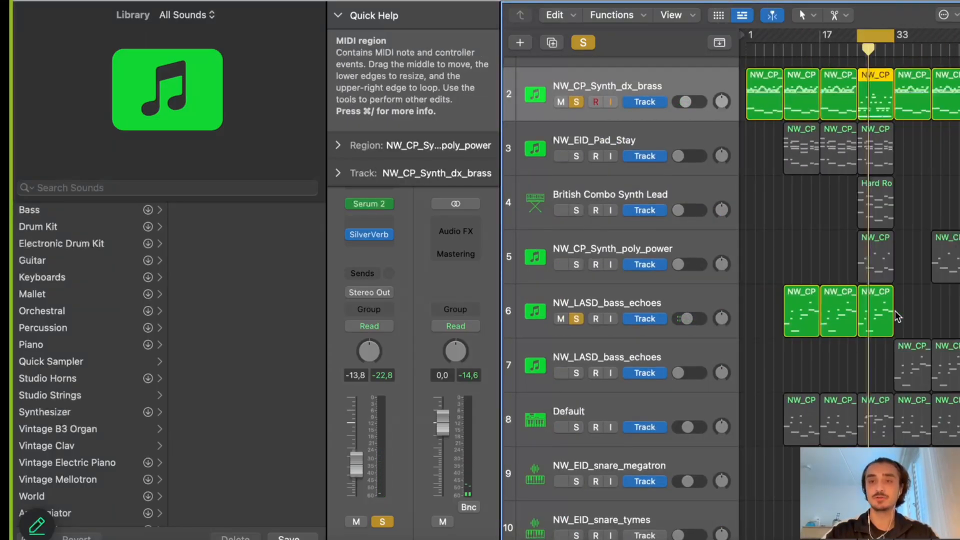
{"action": "key", "text": "Return"}
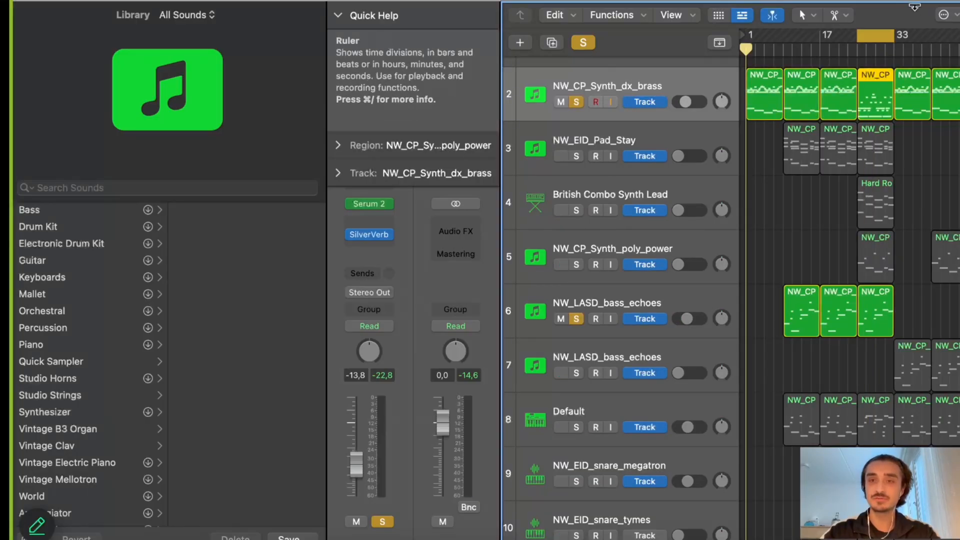
{"action": "left_click", "coordinate": [872, 38]}
{"action": "key", "text": "space"}
Delete the NW_CP_Synth_dx_brass regions at bars 9 and 17
{"action": "left_click", "coordinate": [799, 103]}
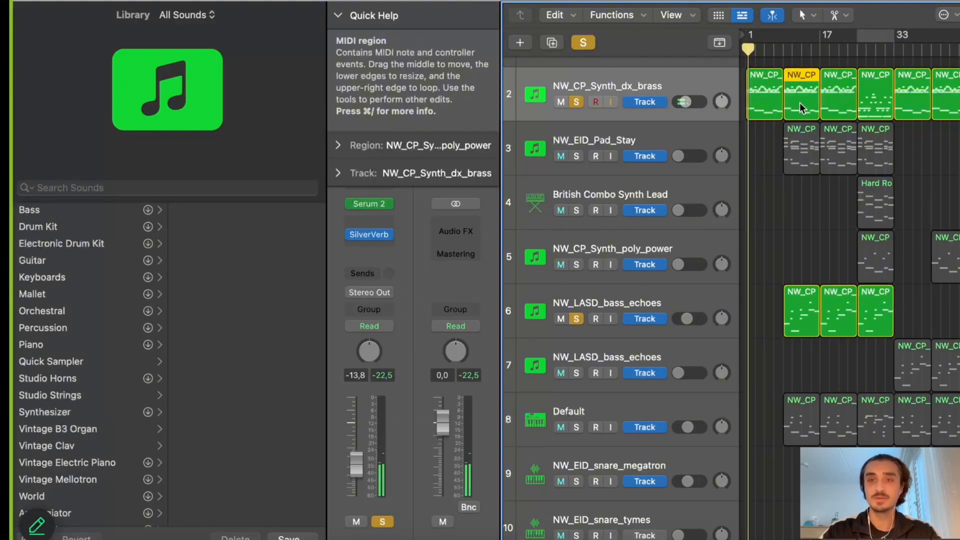
{"action": "key", "text": "Delete"}
{"action": "left_click", "coordinate": [832, 93]}
{"action": "key", "text": "Delete"}
Copy the edited NW_CP_Synth_dx_brass region at bar 25 to bars 9 and 17
{"action": "left_click", "coordinate": [861, 90]}
{"action": "left_click", "coordinate": [783, 48]}
{"action": "key", "text": "super+v"}
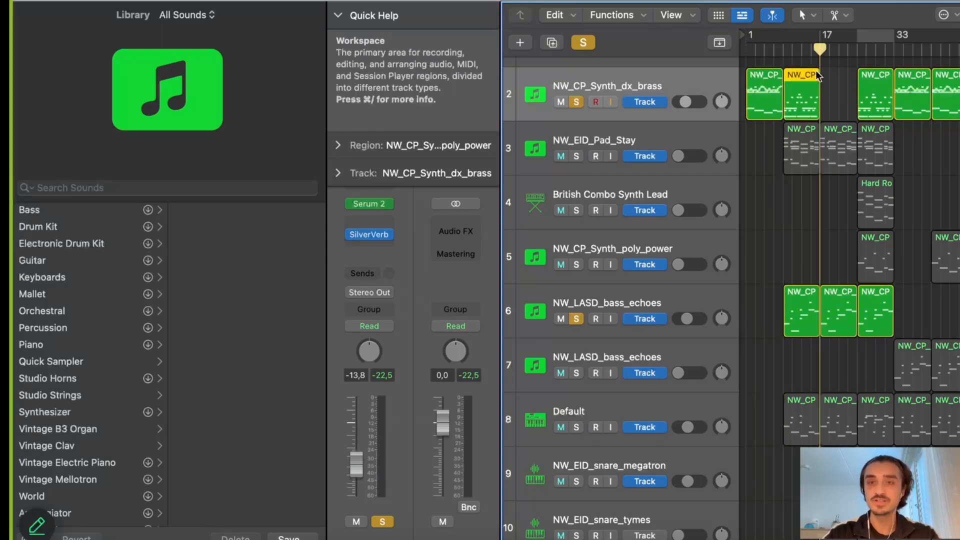
{"action": "key", "text": "super+v"}
Turn the bar 25 loop range back on, play it, and add the Default track to the soloed tracks
{"action": "left_click", "coordinate": [879, 37]}
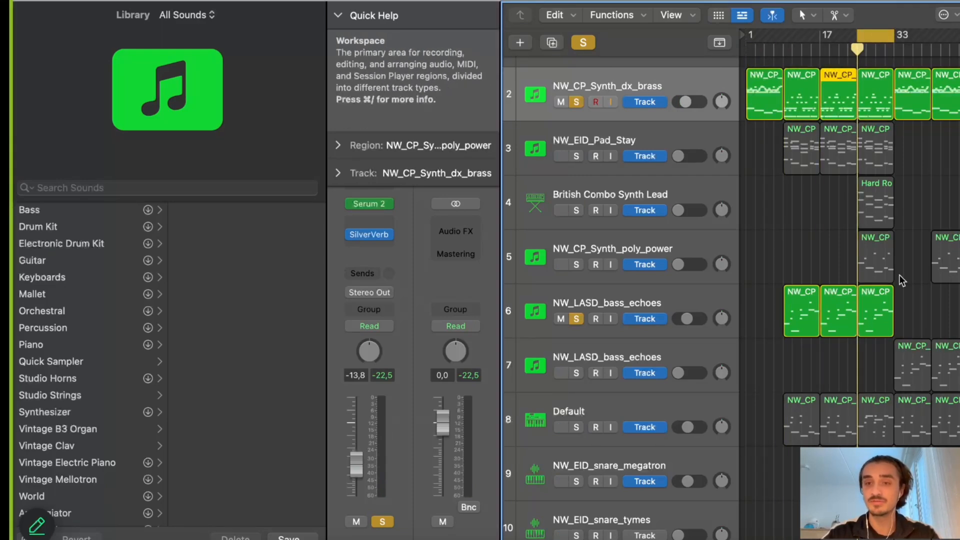
{"action": "key", "text": "space"}
{"action": "key", "text": "x"}
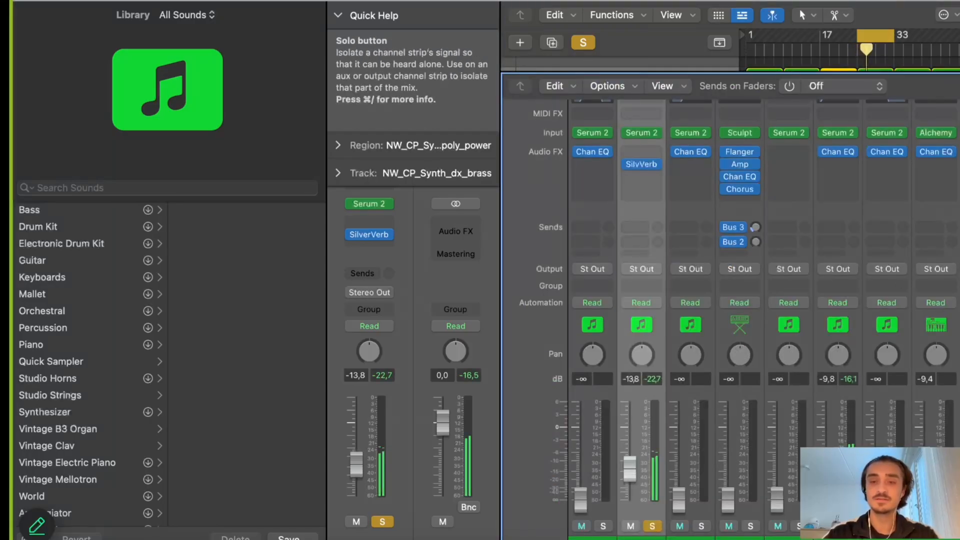
{"action": "key", "text": "x"}
{"action": "left_click", "coordinate": [578, 427]}
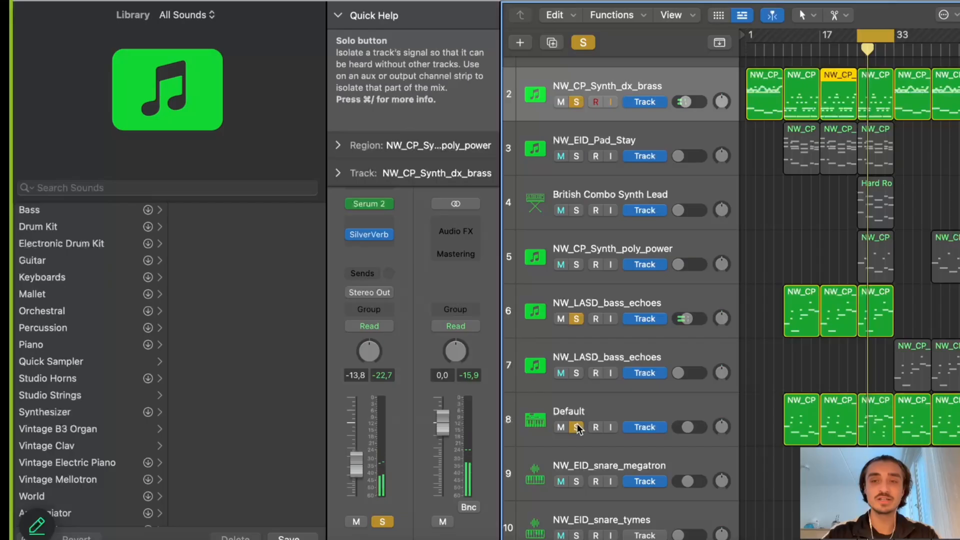
Add the NW_EID_snare_megatron track and tracks 11 and 12 to the solo while the loop plays, then show the mixer
{"action": "scroll", "coordinate": [856, 380], "scroll_direction": "down", "scroll_amount": 5}
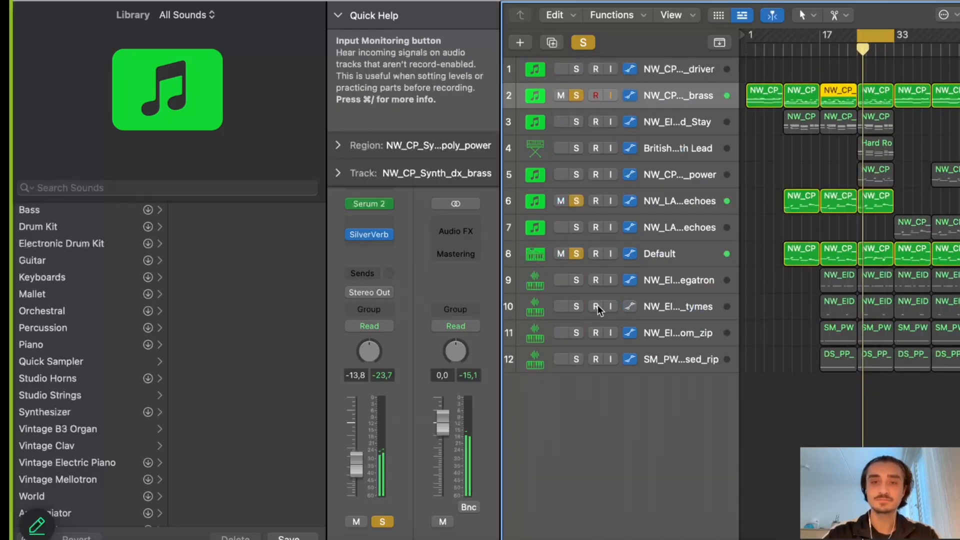
{"action": "left_click", "coordinate": [577, 282]}
{"action": "left_click", "coordinate": [575, 307]}
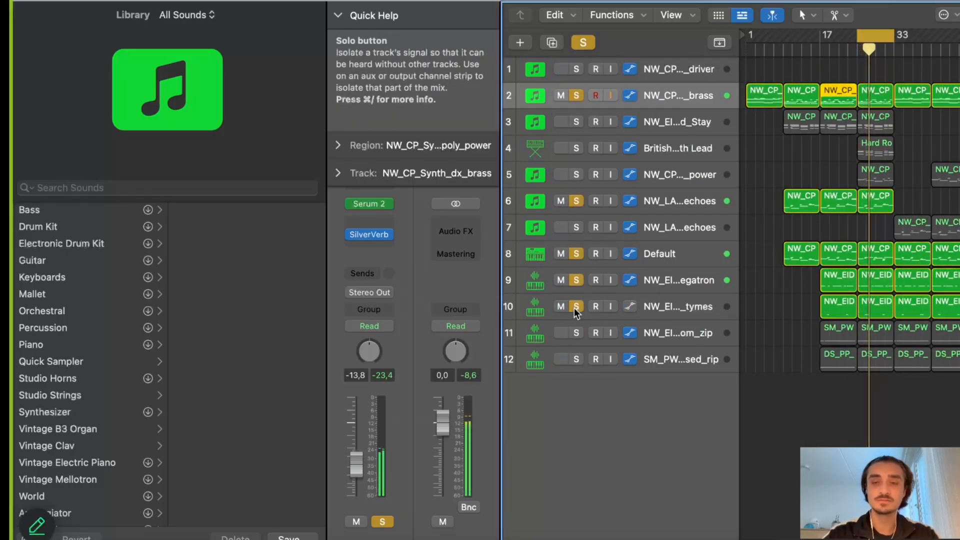
{"action": "left_click", "coordinate": [575, 333]}
{"action": "key", "text": "x"}
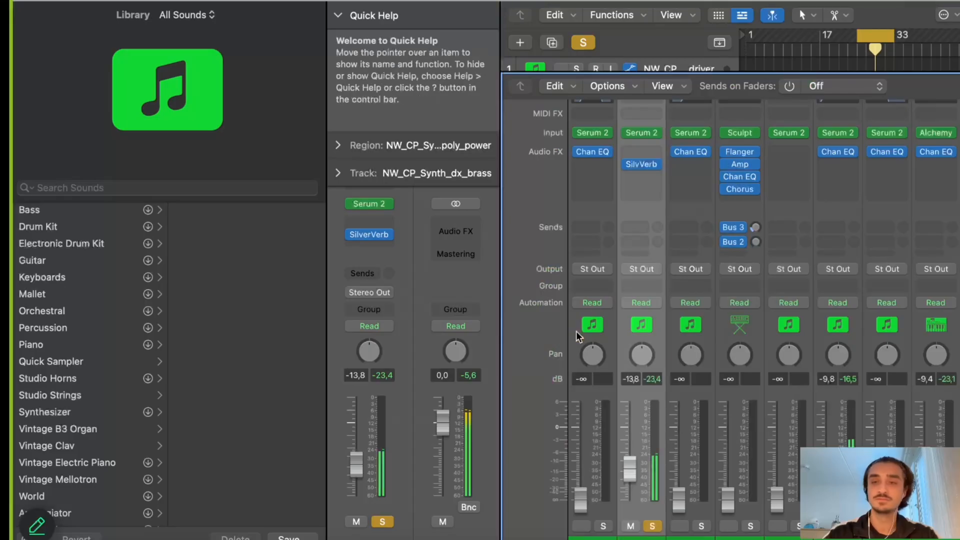
{"action": "key", "text": "x"}
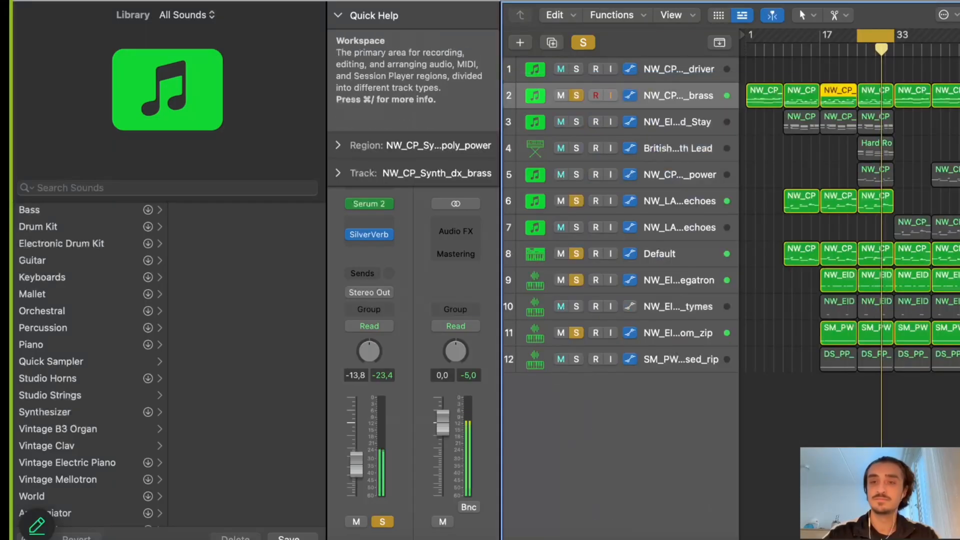
{"action": "left_click", "coordinate": [577, 360]}
{"action": "key", "text": "x"}
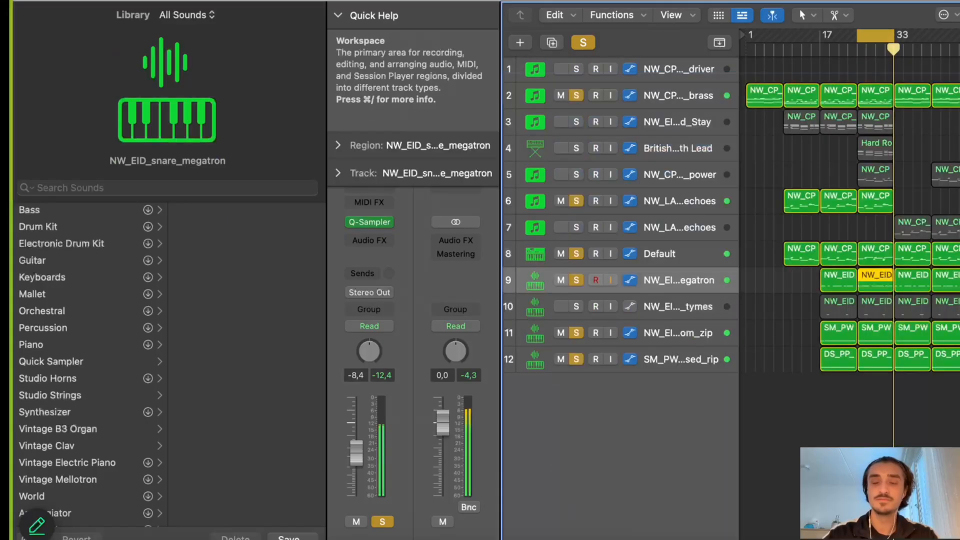
{"action": "key", "text": "x"}
{"action": "key", "text": "x"}
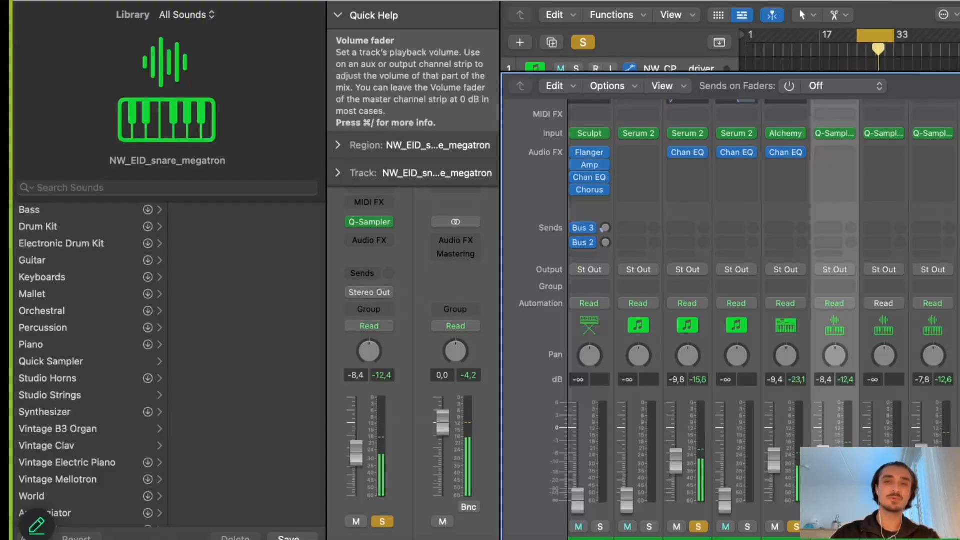
Open the Splice app and search its sample library for "hi-hat"
{"action": "key", "text": "F4"}
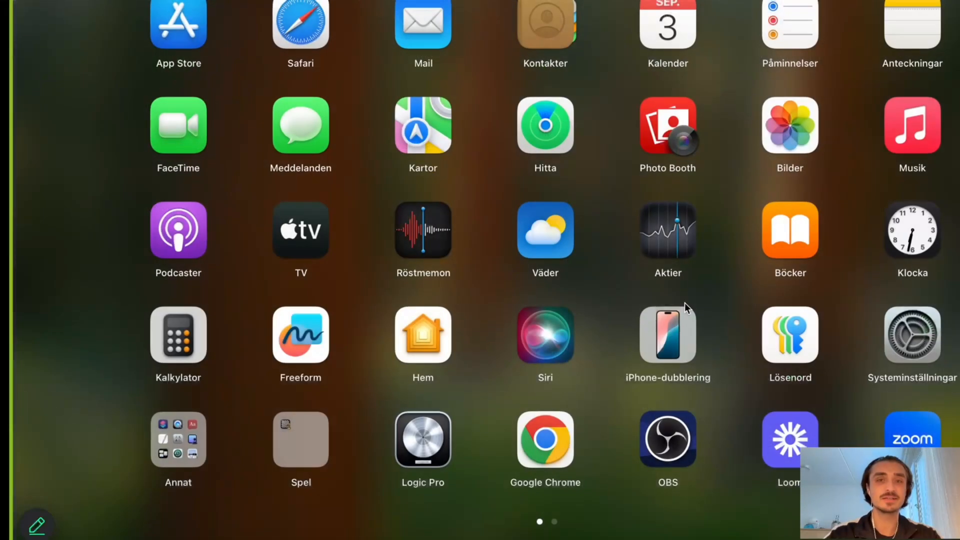
{"action": "scroll", "coordinate": [679, 277], "scroll_direction": "right", "scroll_amount": 5}
{"action": "left_click", "coordinate": [583, 236]}
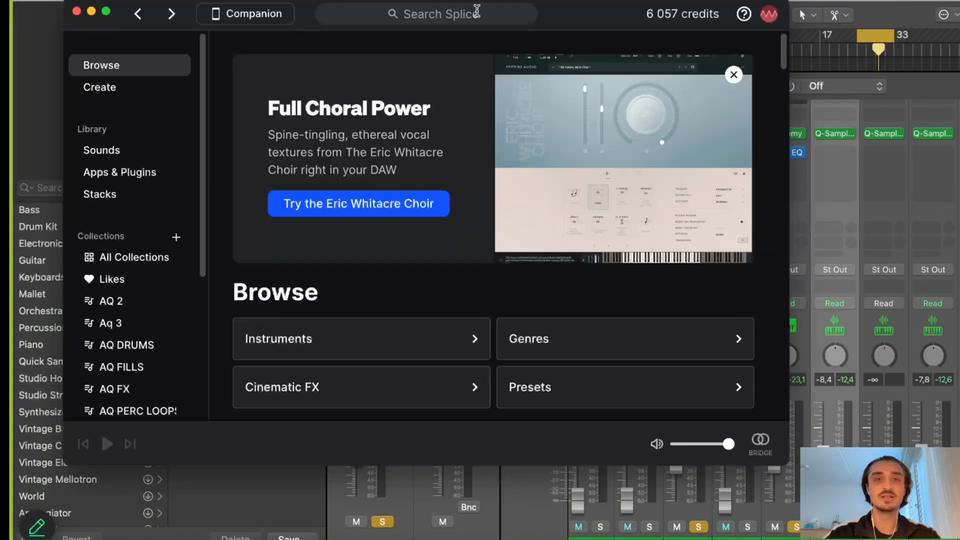
{"action": "left_click", "coordinate": [452, 20]}
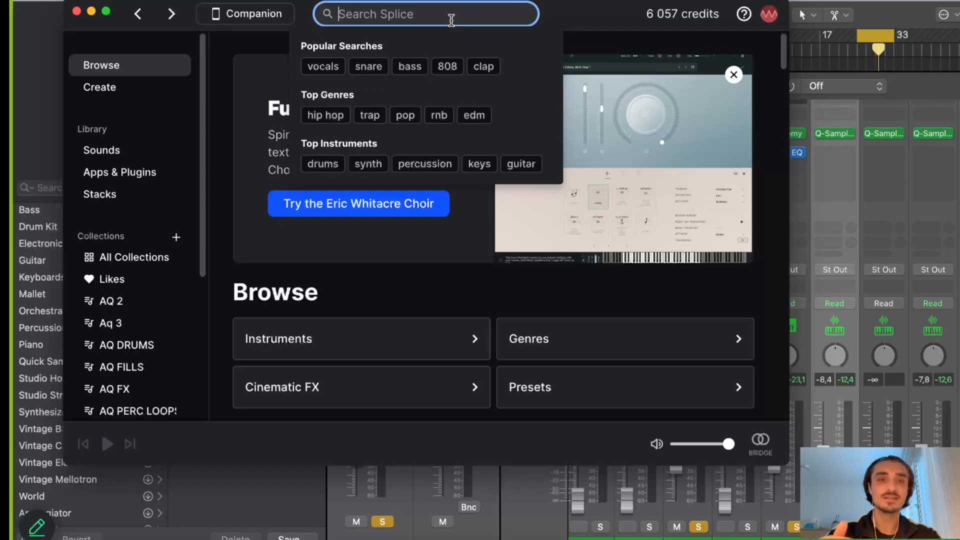
{"action": "type", "text": "hi"}
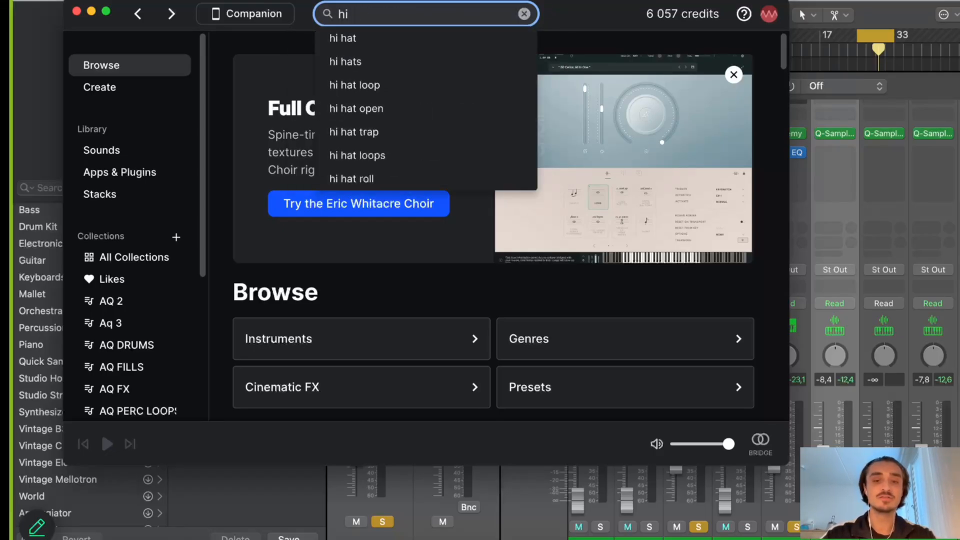
{"action": "type", "text": "-hat"}
{"action": "key", "text": "Return"}
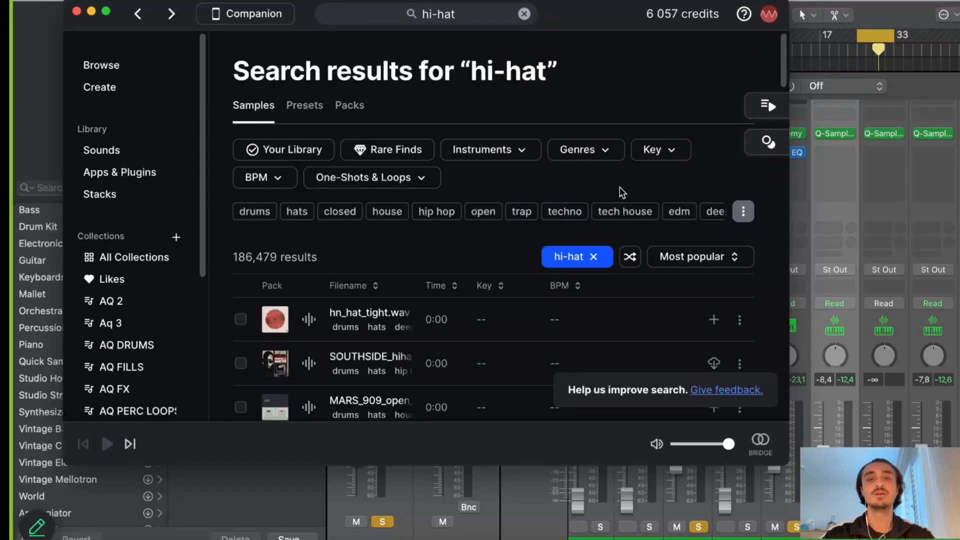
Filter the hi-hat results to the hats instrument and the pop genre
{"action": "left_click", "coordinate": [496, 164]}
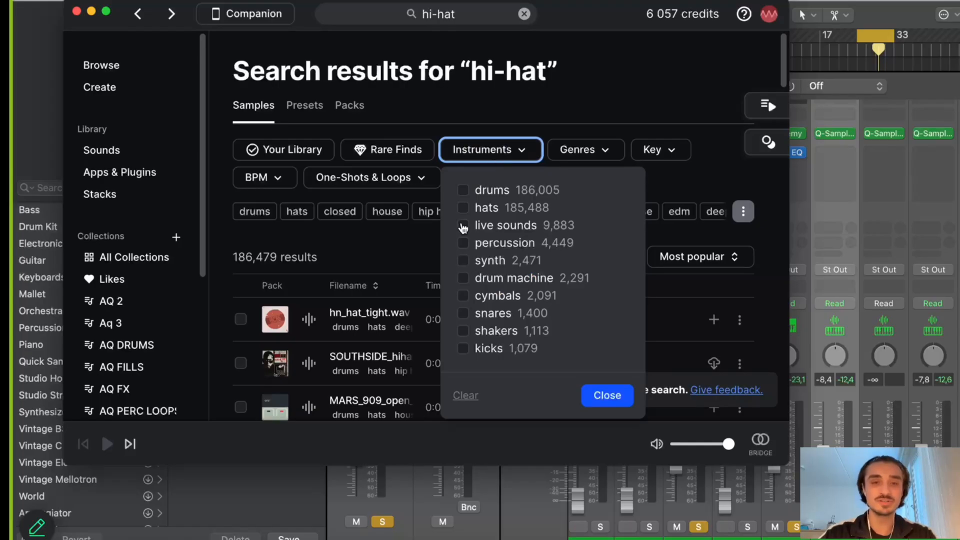
{"action": "left_click", "coordinate": [463, 214]}
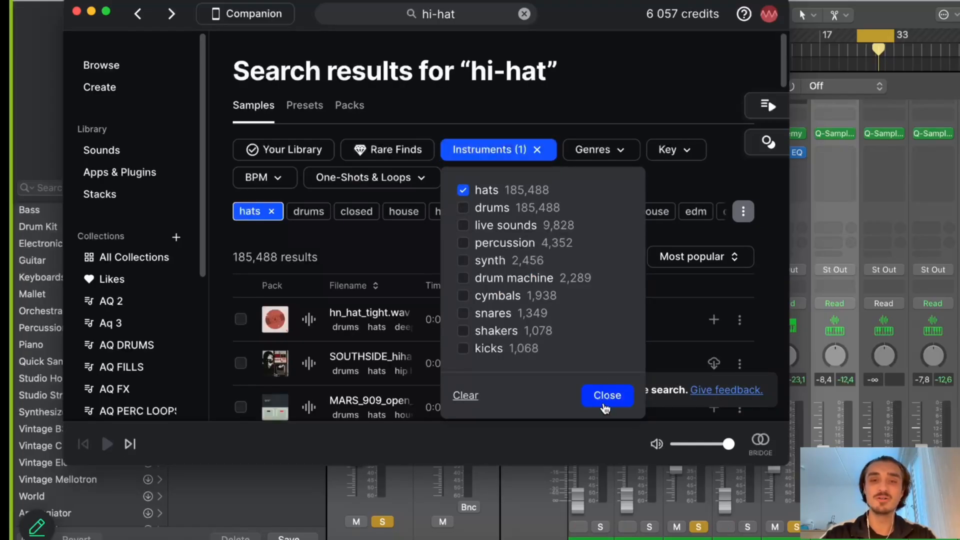
{"action": "left_click", "coordinate": [604, 404]}
{"action": "scroll", "coordinate": [408, 280], "scroll_direction": "down", "scroll_amount": 3}
{"action": "scroll", "coordinate": [407, 306], "scroll_direction": "up", "scroll_amount": 3}
{"action": "scroll", "coordinate": [408, 306], "scroll_direction": "down", "scroll_amount": 1}
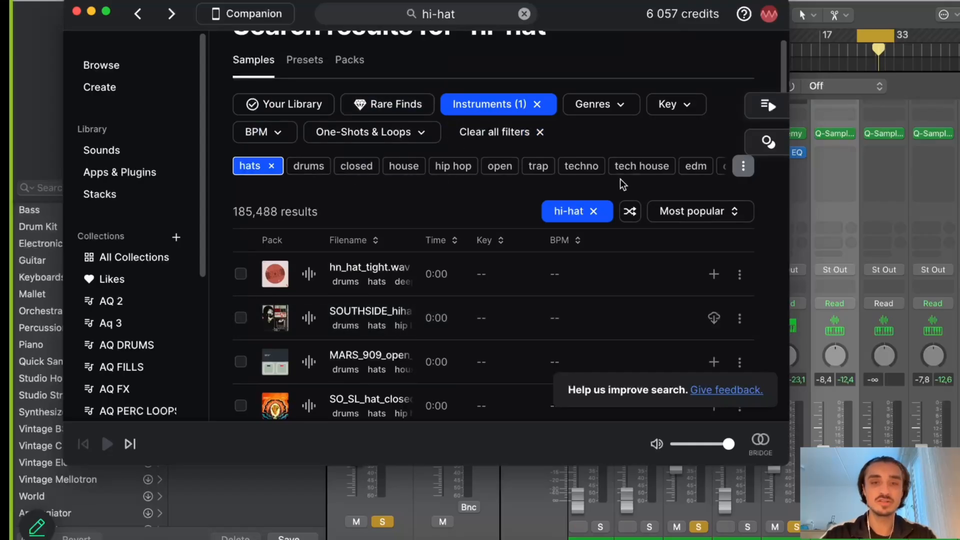
{"action": "left_click", "coordinate": [744, 168]}
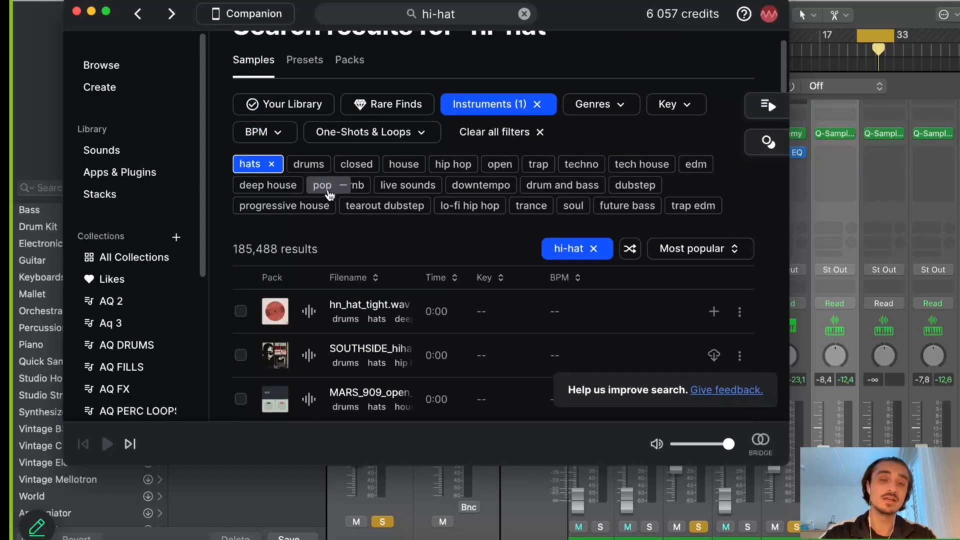
{"action": "left_click", "coordinate": [324, 185]}
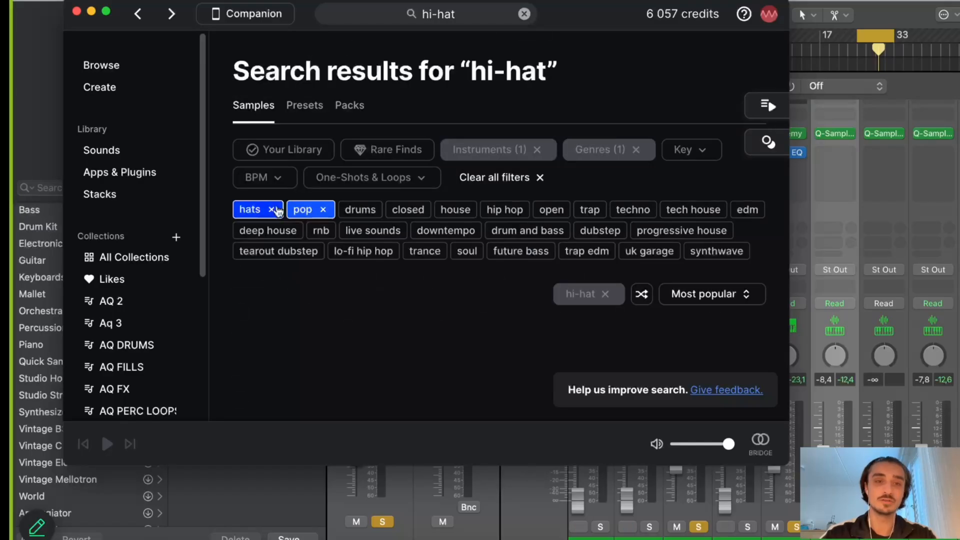
Play the Logic Pro loop and preview the first OLIVER hi-hat sample in Splice over it
{"action": "left_click", "coordinate": [456, 365]}
{"action": "scroll", "coordinate": [457, 367], "scroll_direction": "down", "scroll_amount": 5}
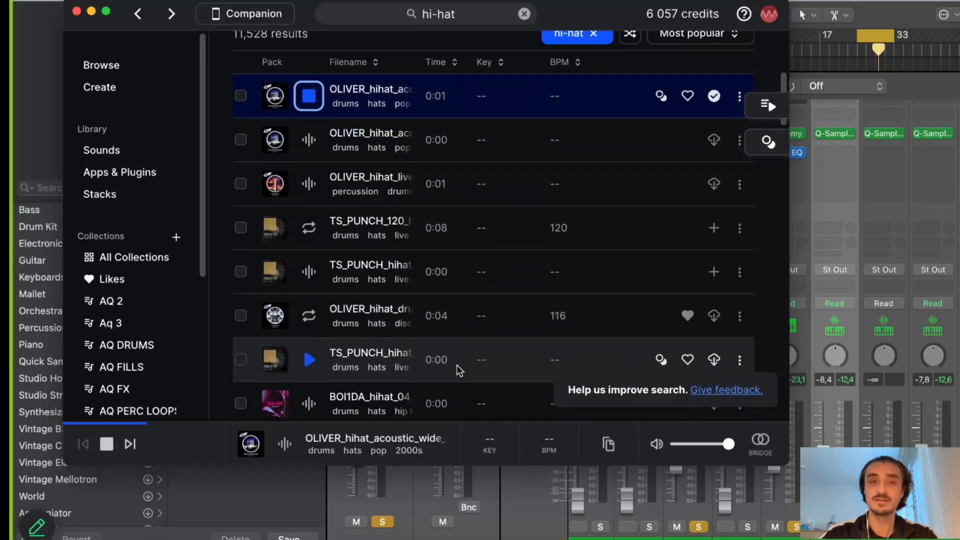
{"action": "left_click", "coordinate": [867, 426]}
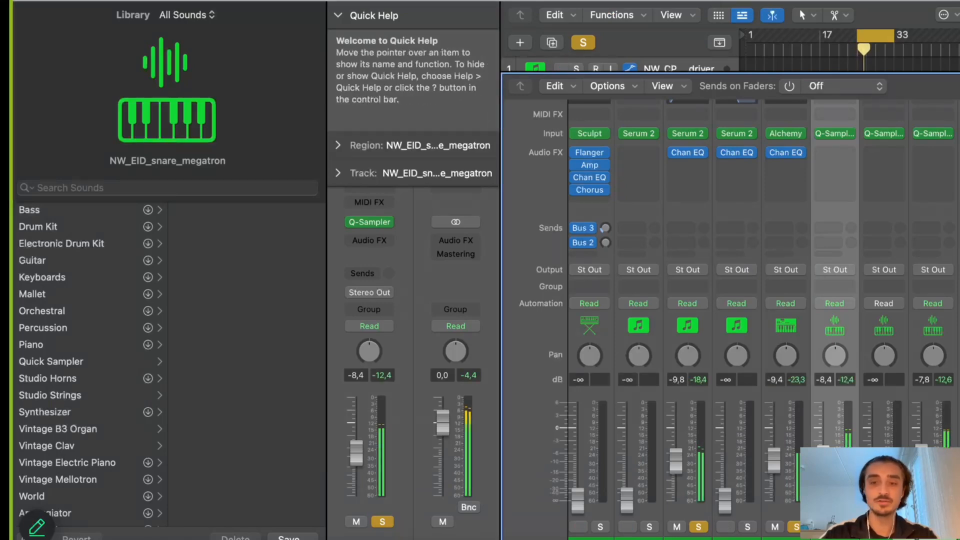
{"action": "key", "text": "super+Tab"}
{"action": "key", "text": "space"}
{"action": "key", "text": "space"}
{"action": "key", "text": "space"}
{"action": "key", "text": "space"}
{"action": "key", "text": "space"}
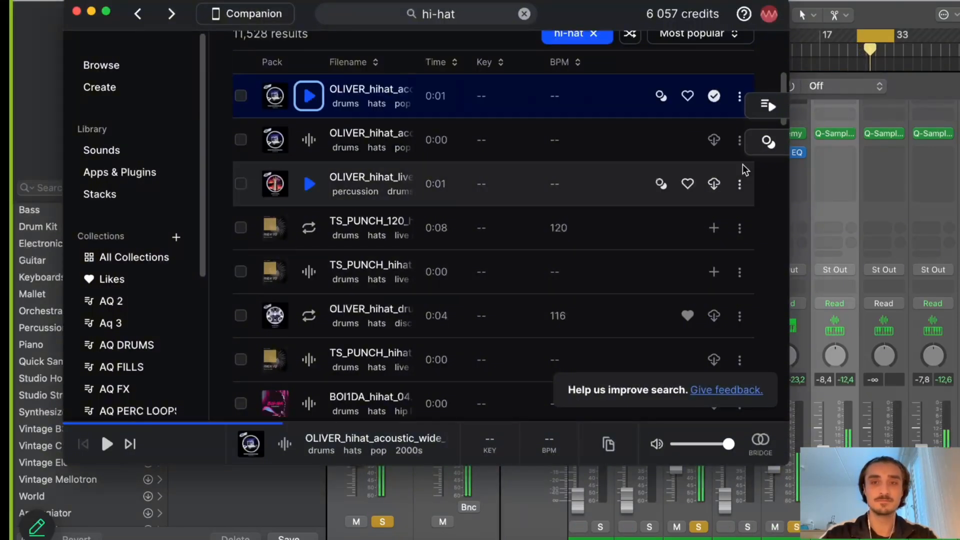
Audition the filtered hi-hat samples one after another against the playing loop, down to BOI1DA_hihat_07.wav
{"action": "key", "text": "Down"}
{"action": "key", "text": "Down"}
{"action": "key", "text": "Down"}
{"action": "key", "text": "Down"}
{"action": "key", "text": "Down"}
{"action": "key", "text": "Down"}
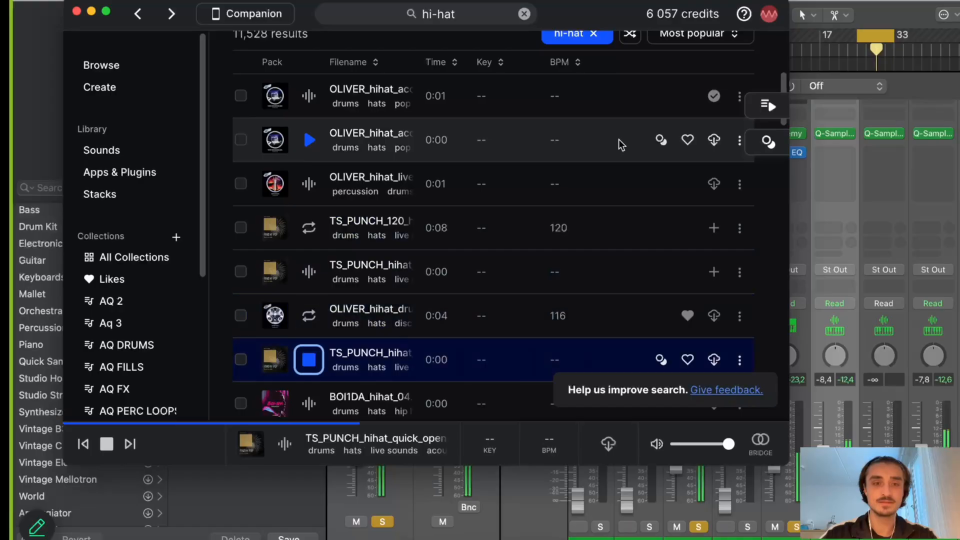
{"action": "key", "text": "Down"}
{"action": "key", "text": "Down"}
{"action": "key", "text": "Down"}
{"action": "key", "text": "Down"}
{"action": "key", "text": "Down"}
{"action": "key", "text": "Down"}
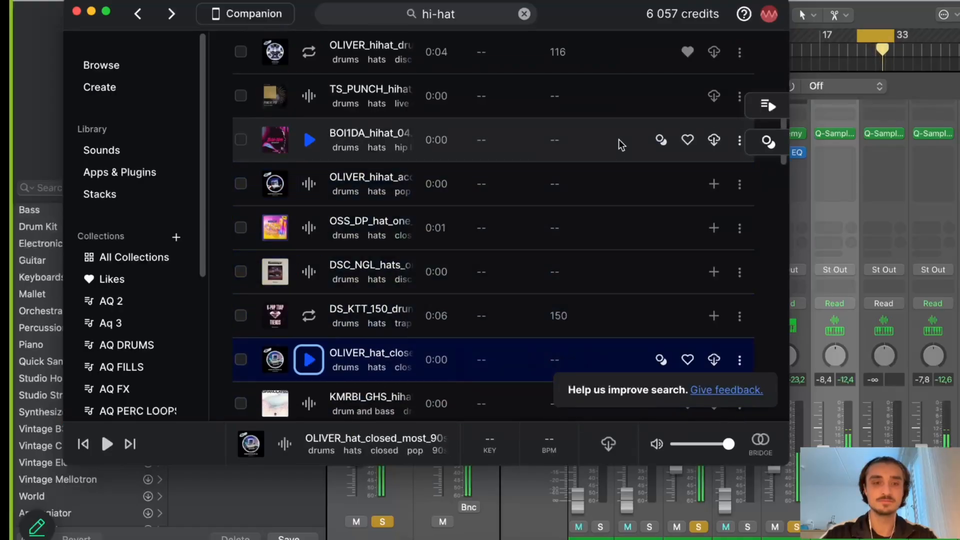
{"action": "key", "text": "Down"}
{"action": "key", "text": "Up"}
{"action": "key", "text": "Down"}
{"action": "key", "text": "Down"}
{"action": "key", "text": "Down"}
{"action": "key", "text": "Down"}
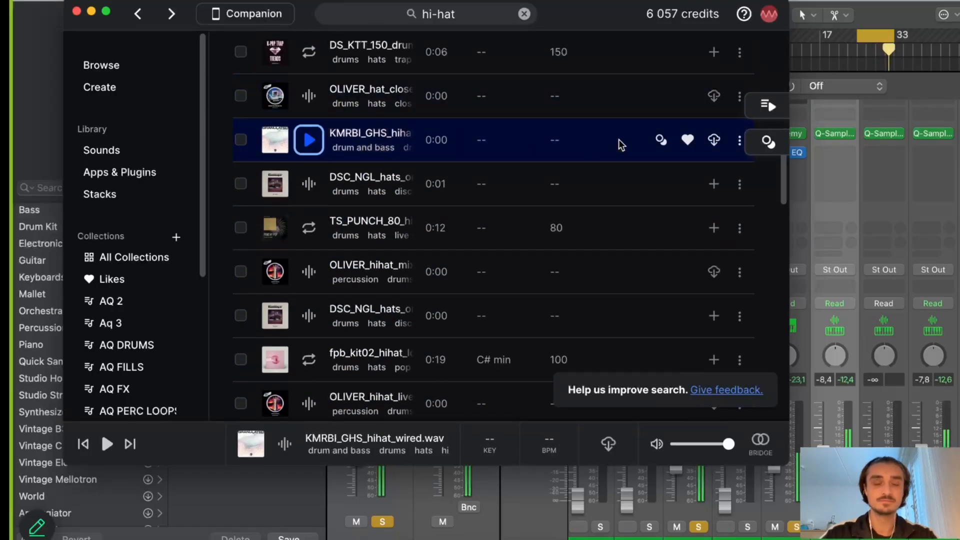
{"action": "key", "text": "Down"}
{"action": "key", "text": "Down"}
{"action": "key", "text": "Down"}
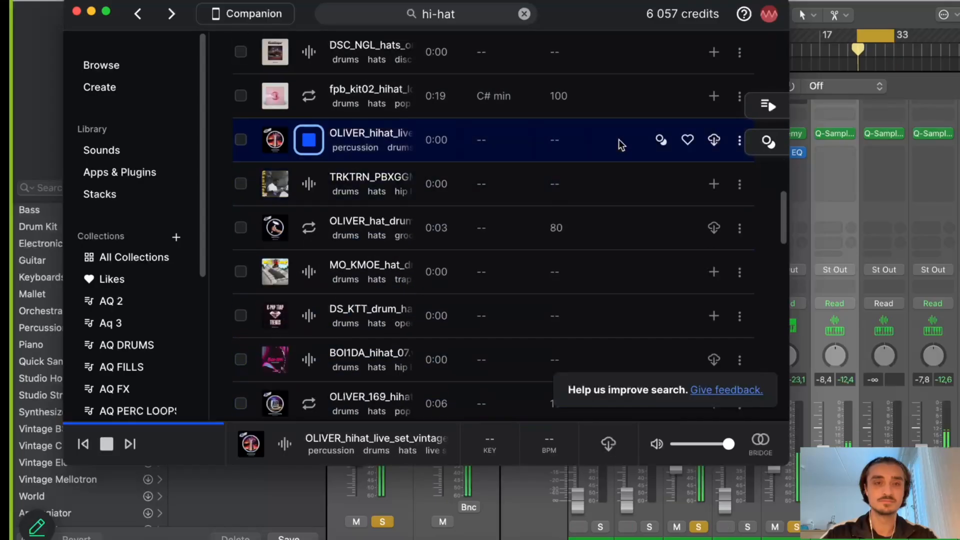
{"action": "key", "text": "Up"}
{"action": "key", "text": "Down"}
{"action": "key", "text": "Down"}
{"action": "key", "text": "Down"}
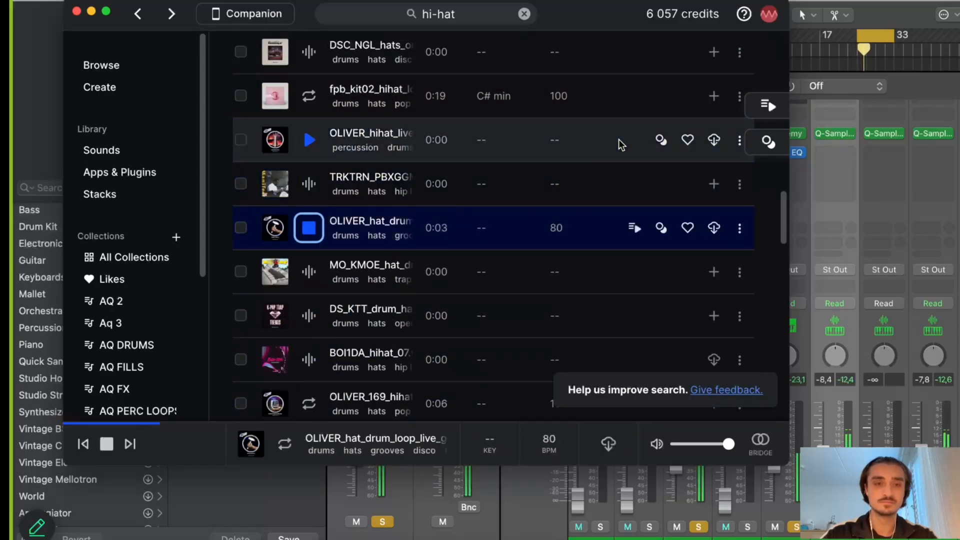
{"action": "key", "text": "Down"}
{"action": "key", "text": "Down"}
{"action": "key", "text": "Down"}
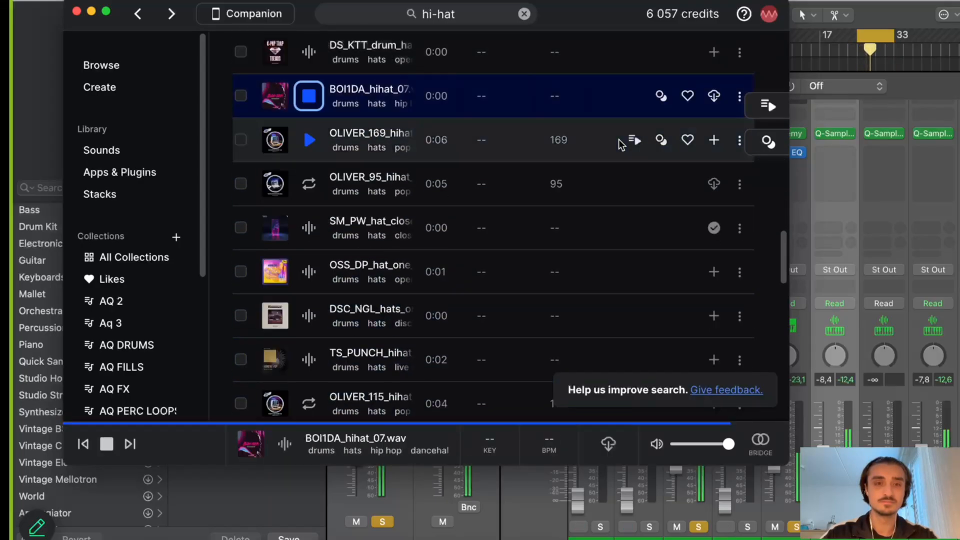
Sync BOI1DA_hihat_07.wav locally and continue auditioning the samples down to SM_PW_hat_closed_rip.wav
{"action": "left_click", "coordinate": [714, 97]}
{"action": "key", "text": "Down"}
{"action": "key", "text": "Down"}
{"action": "key", "text": "Down"}
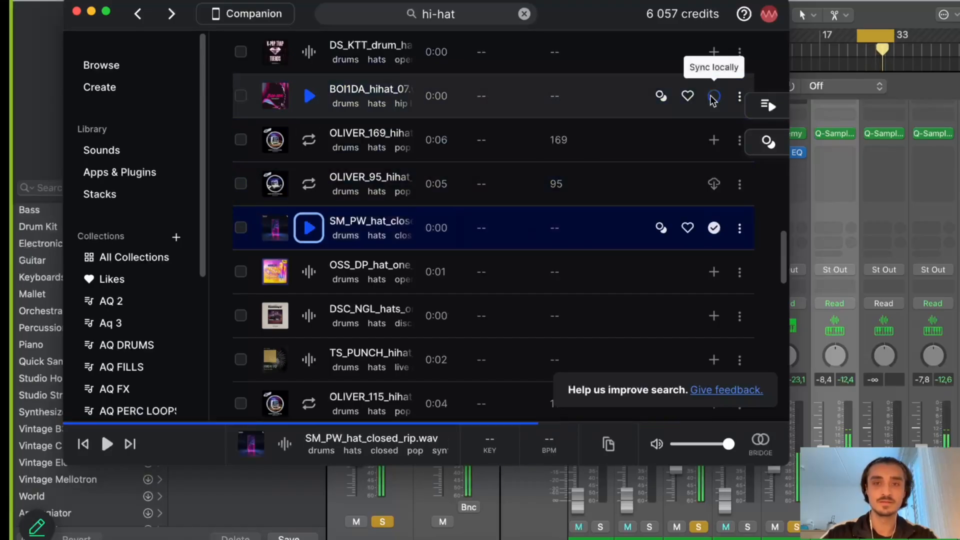
Audition SM_PW_hat_closed_rip.wav repeatedly in Splice against the playing loop
{"action": "key", "text": "space"}
{"action": "key", "text": "space"}
{"action": "key", "text": "space"}
{"action": "key", "text": "space"}
{"action": "key", "text": "space"}
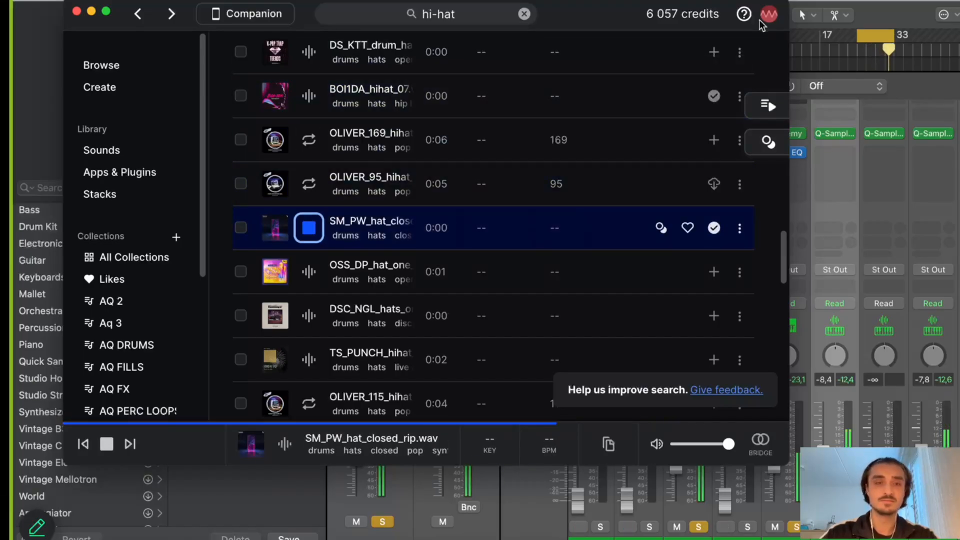
{"action": "key", "text": "space"}
{"action": "key", "text": "space"}
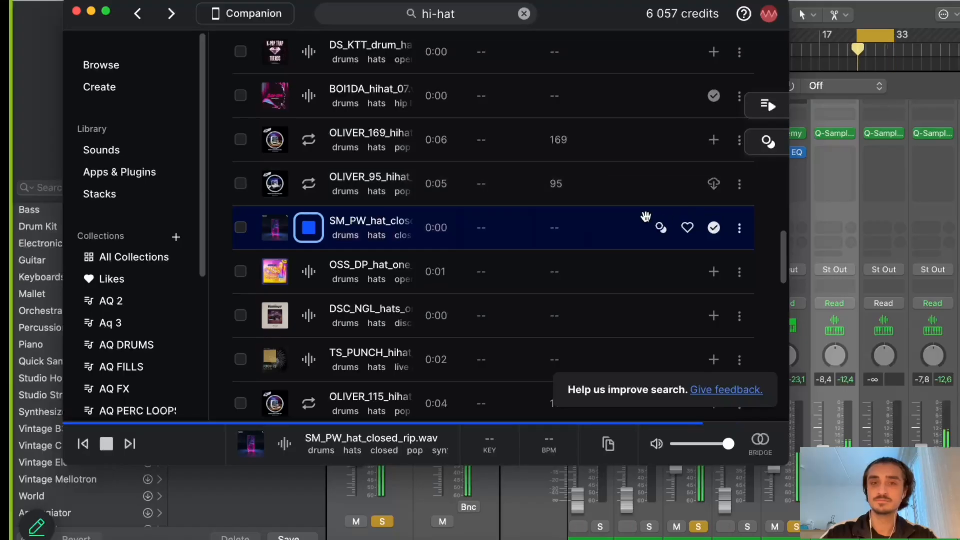
Hide the Logic Pro mixer and select BOI1DA_hihat_07.wav in Splice, with the Splice window moved clear of the track list
{"action": "left_click", "coordinate": [885, 172]}
{"action": "key", "text": "x"}
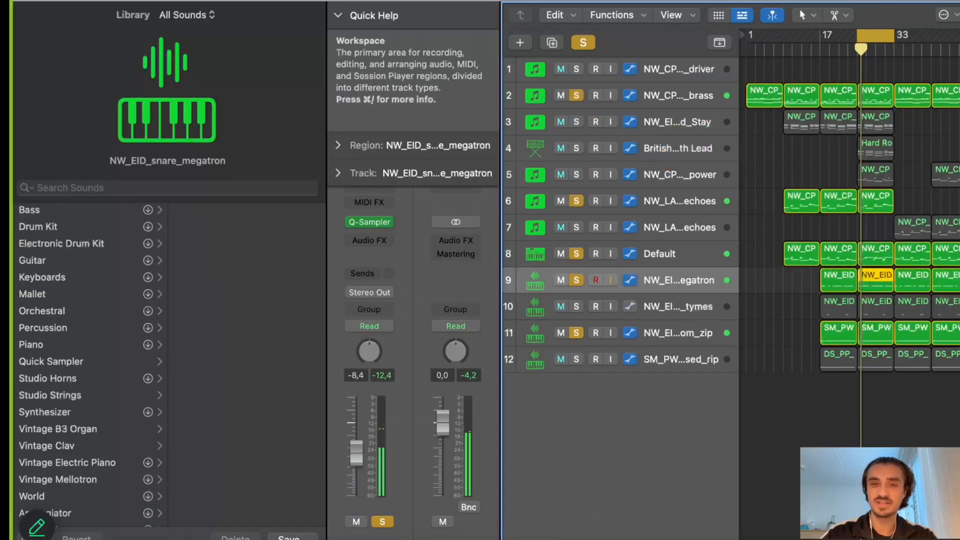
{"action": "left_click", "coordinate": [846, 538]}
{"action": "key", "text": "Up"}
{"action": "key", "text": "Up"}
{"action": "key", "text": "Up"}
{"action": "left_click_drag", "start_coordinate": [594, 10], "coordinate": [284, 11]}
Try adding BOI1DA_hihat_07 from Splice below the existing tracks and undo the drum kit that this creates
{"action": "left_click_drag", "start_coordinate": [245, 97], "coordinate": [703, 445]}
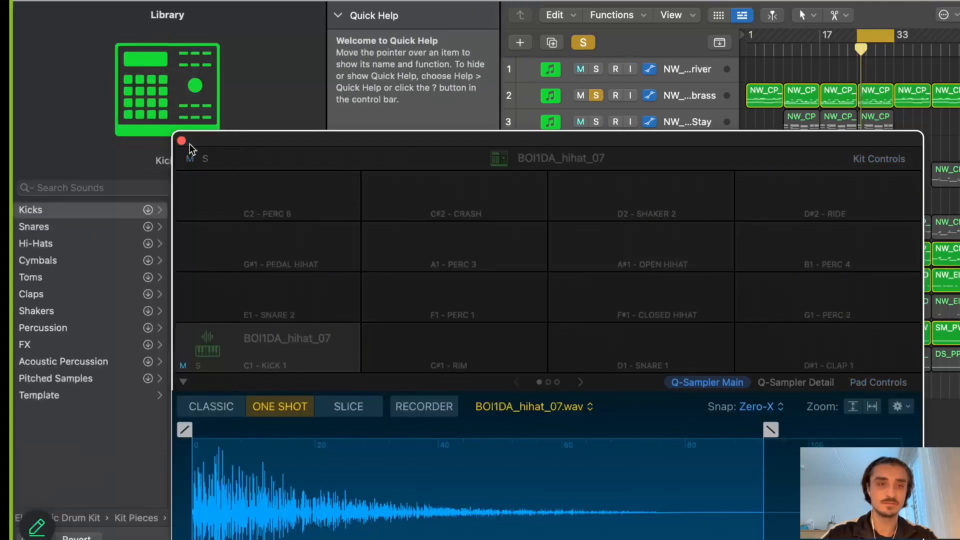
{"action": "left_click", "coordinate": [182, 140]}
{"action": "key", "text": "super+z"}
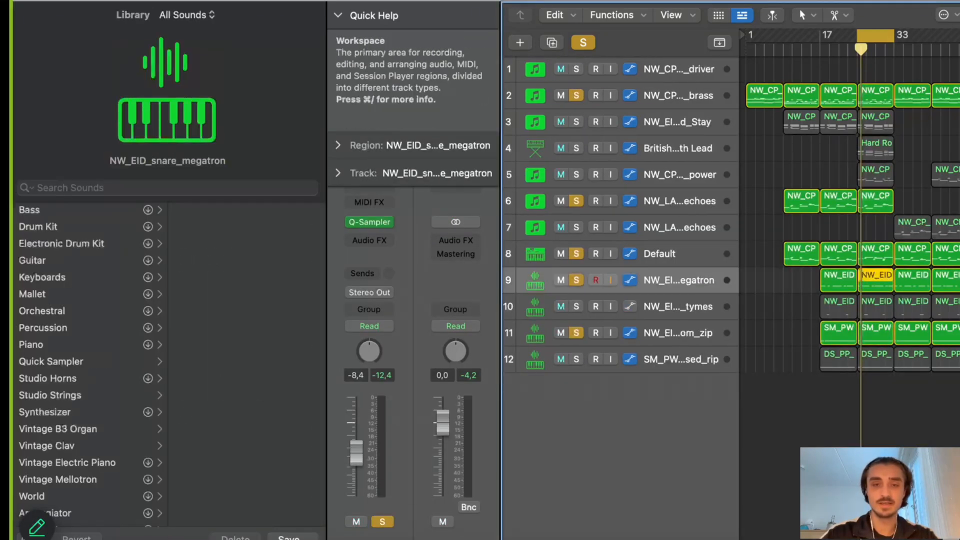
Try replacing the kick sound on track 11 with BOI1DA_hihat_07 in Quick Sampler (Original), and undo the replacement
{"action": "key", "text": "super+Tab"}
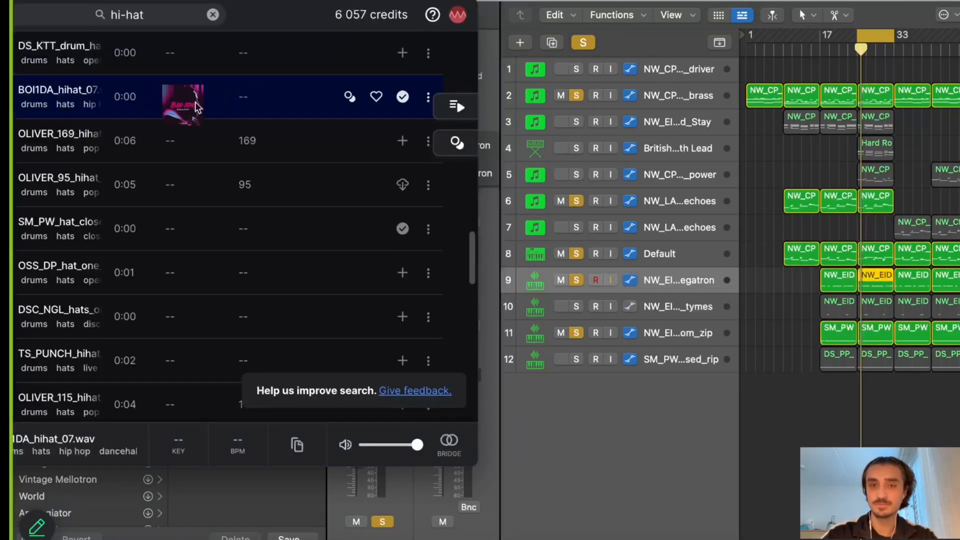
{"action": "left_click", "coordinate": [672, 342]}
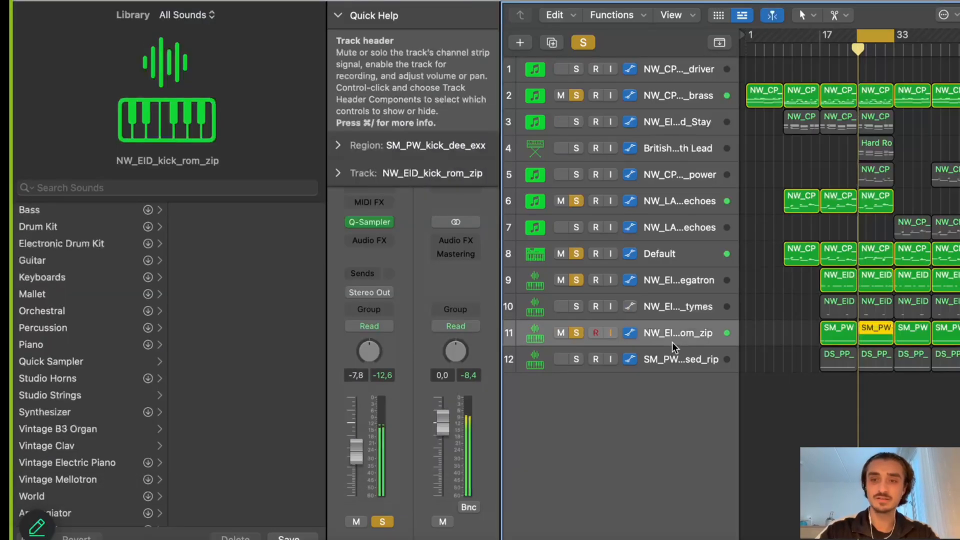
{"action": "key", "text": "super+Tab"}
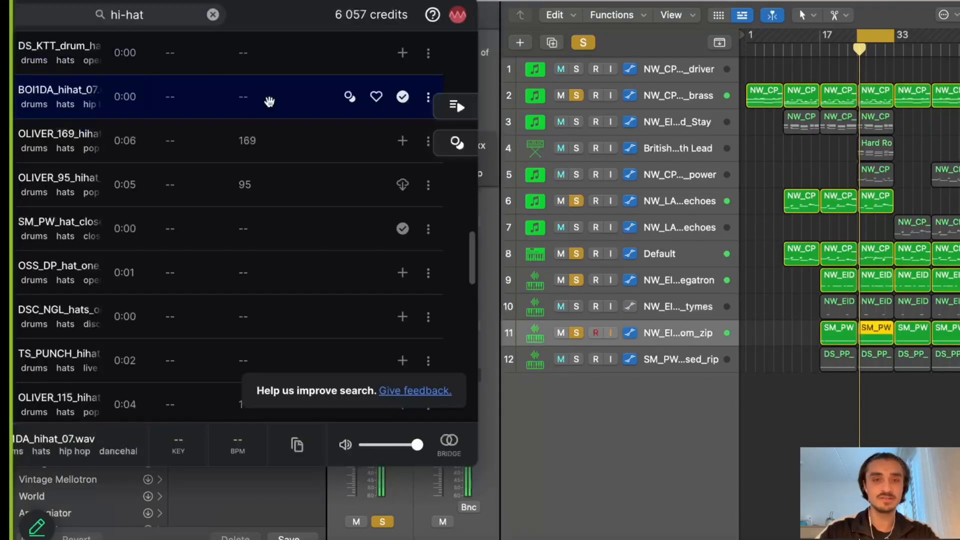
{"action": "left_click_drag", "start_coordinate": [456, 143], "coordinate": [673, 332]}
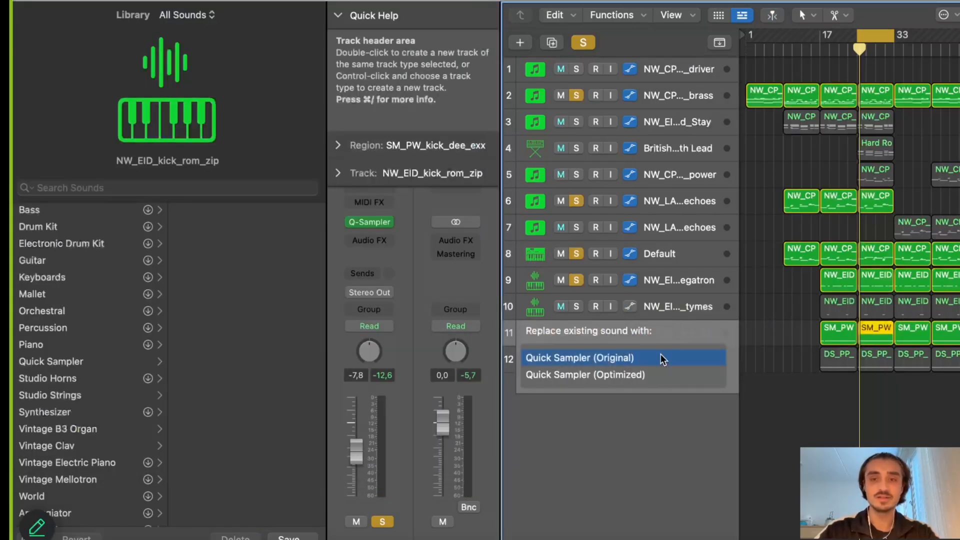
{"action": "left_click", "coordinate": [661, 354]}
{"action": "key", "text": "super+w"}
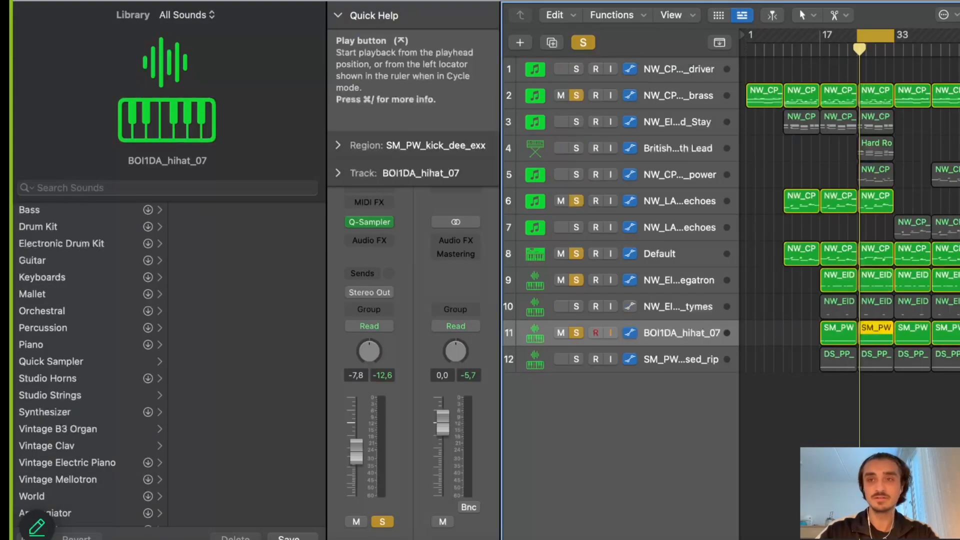
{"action": "key", "text": "x"}
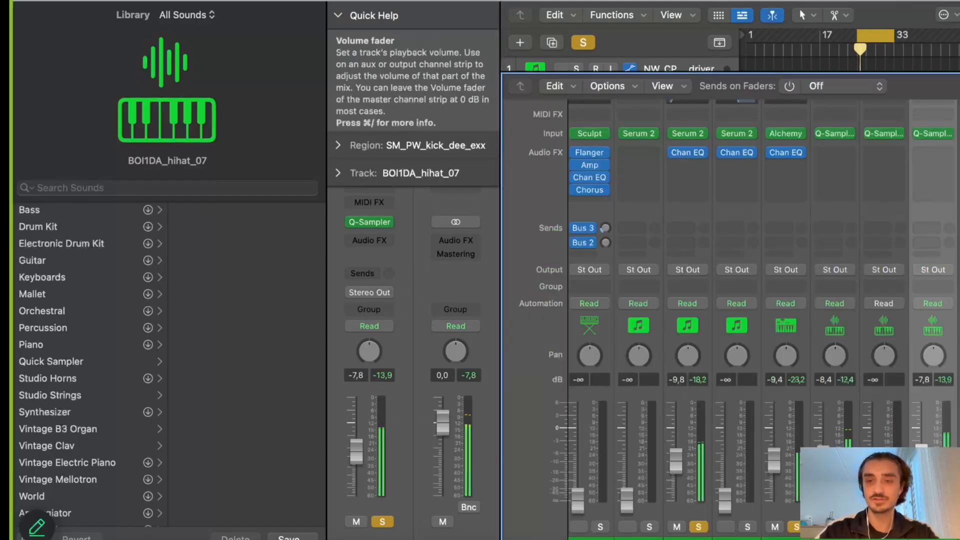
{"action": "key", "text": "x"}
{"action": "key", "text": "super+z"}
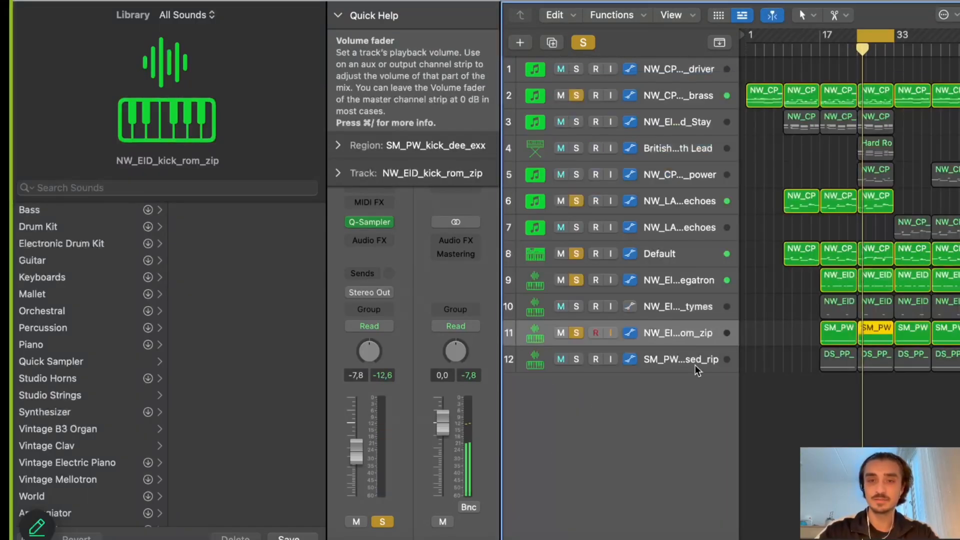
Solo track 12 and replace its closed-hat sound with BOI1DA_hihat_07 from Splice using Quick Sampler (Original)
{"action": "left_click", "coordinate": [699, 365]}
{"action": "left_click", "coordinate": [576, 360]}
{"action": "key", "text": "super+Tab"}
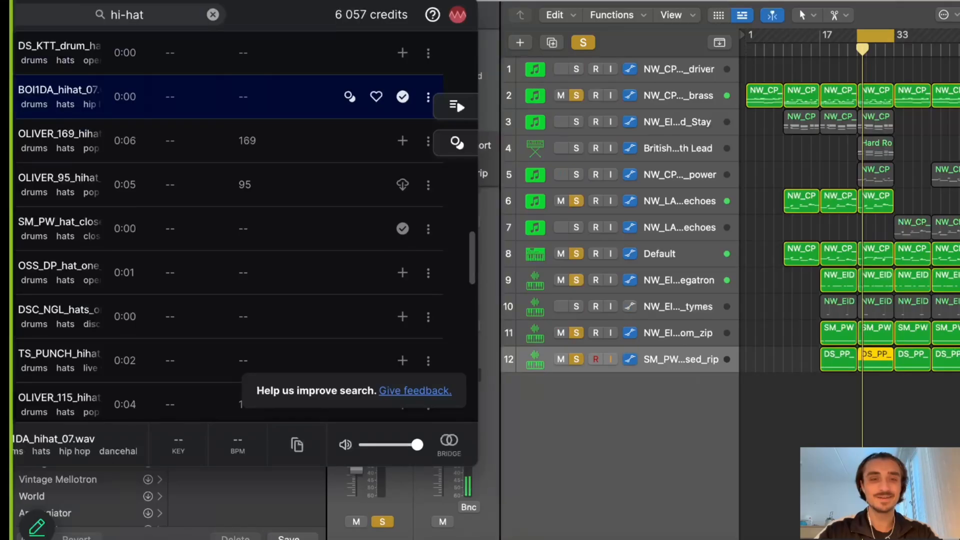
{"action": "left_click_drag", "start_coordinate": [208, 90], "coordinate": [682, 364]}
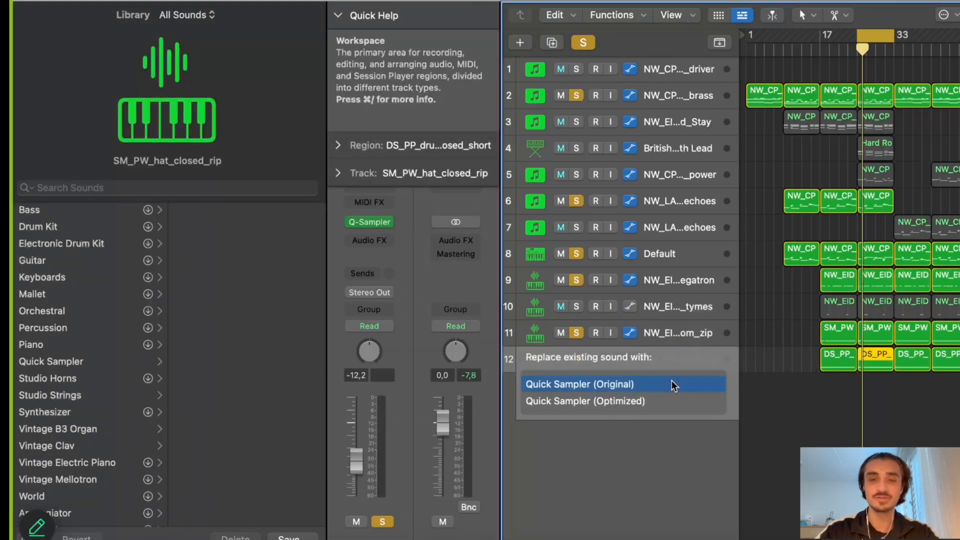
{"action": "left_click", "coordinate": [671, 383]}
{"action": "key", "text": "super+w"}
Set the new hi-hat track's volume to -13.0 dB while the loop plays
{"action": "key", "text": "x"}
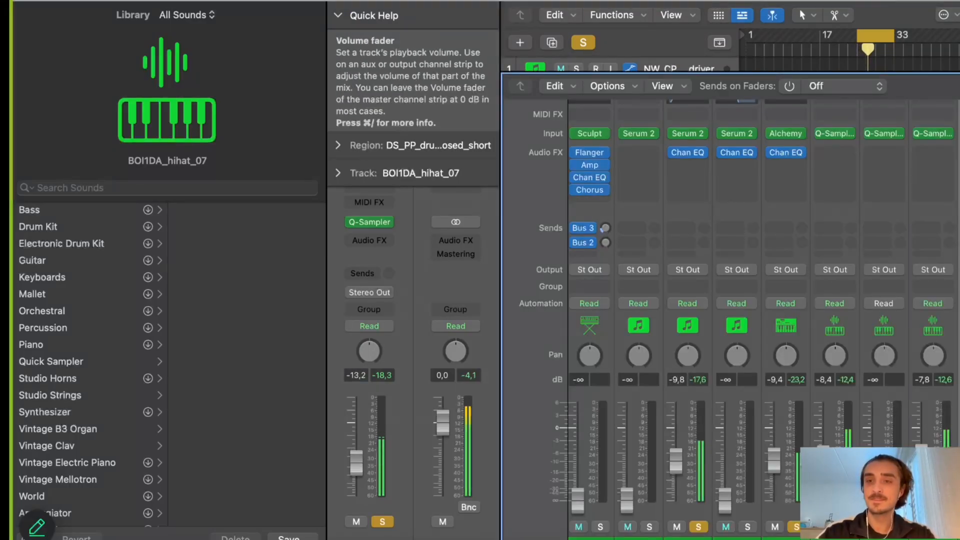
{"action": "key", "text": "x"}
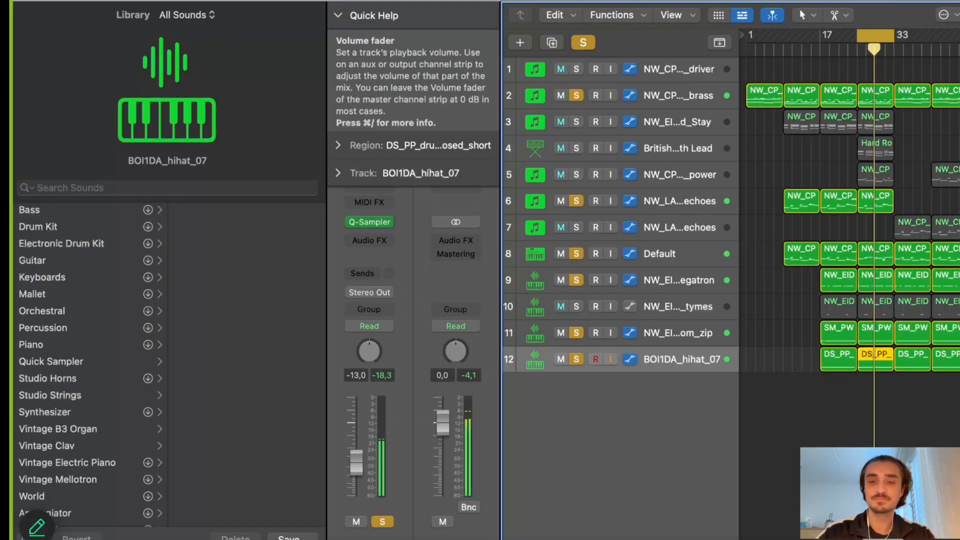
{"action": "key", "text": "super+Tab"}
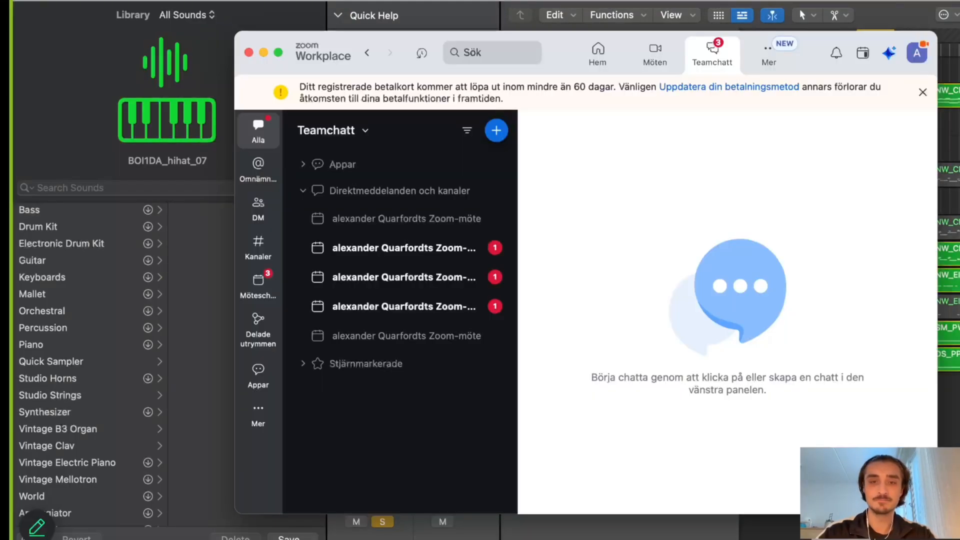
{"action": "left_click", "coordinate": [249, 52]}
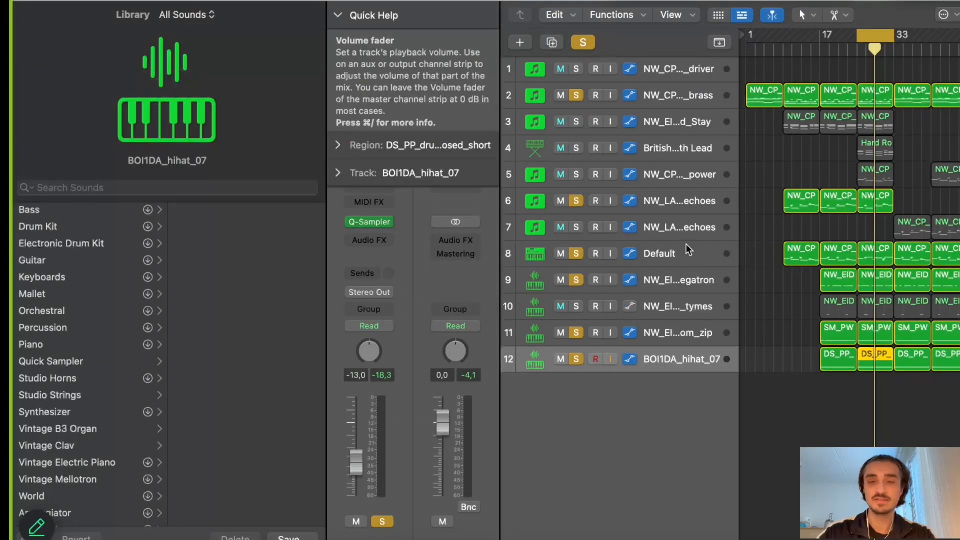
Play the loop again and lower the BOI1DA_hihat_07 track's volume to -13.8 dB in the mixer
{"action": "left_click", "coordinate": [829, 423]}
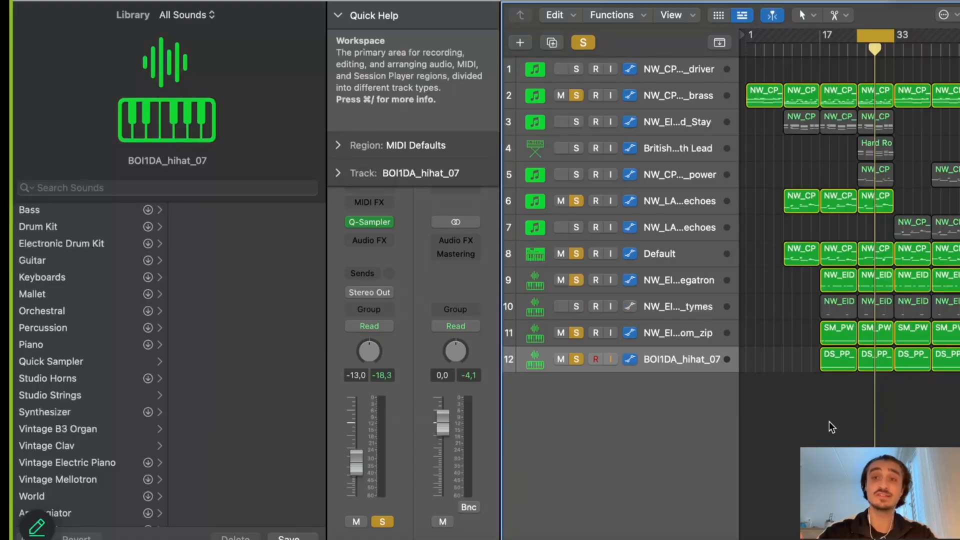
{"action": "key", "text": "space"}
{"action": "key", "text": "x"}
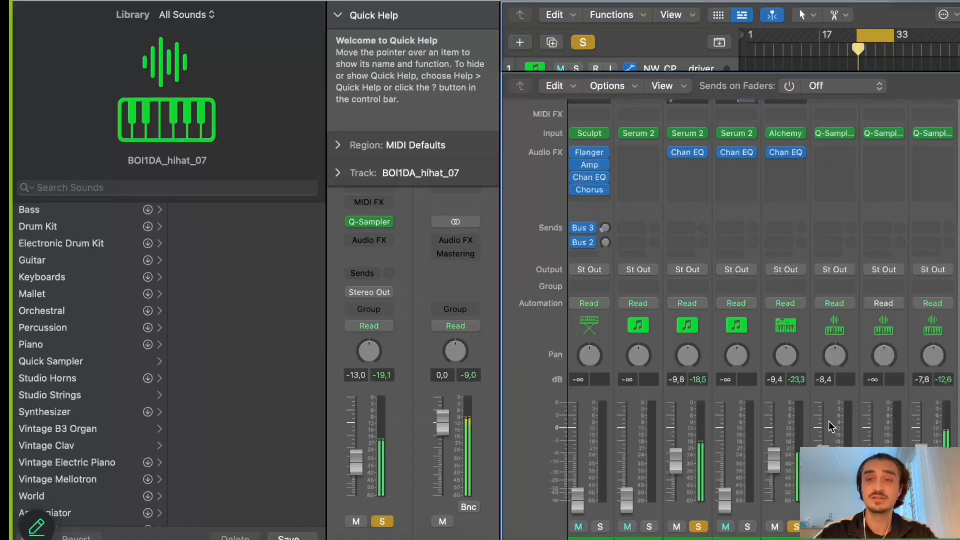
{"action": "scroll", "coordinate": [899, 422], "scroll_direction": "right", "scroll_amount": 3}
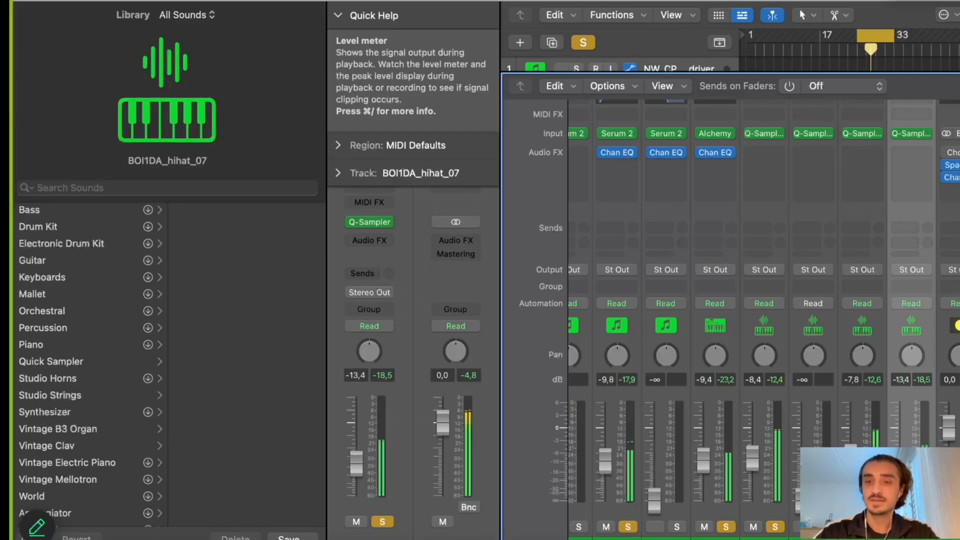
{"action": "key", "text": "x"}
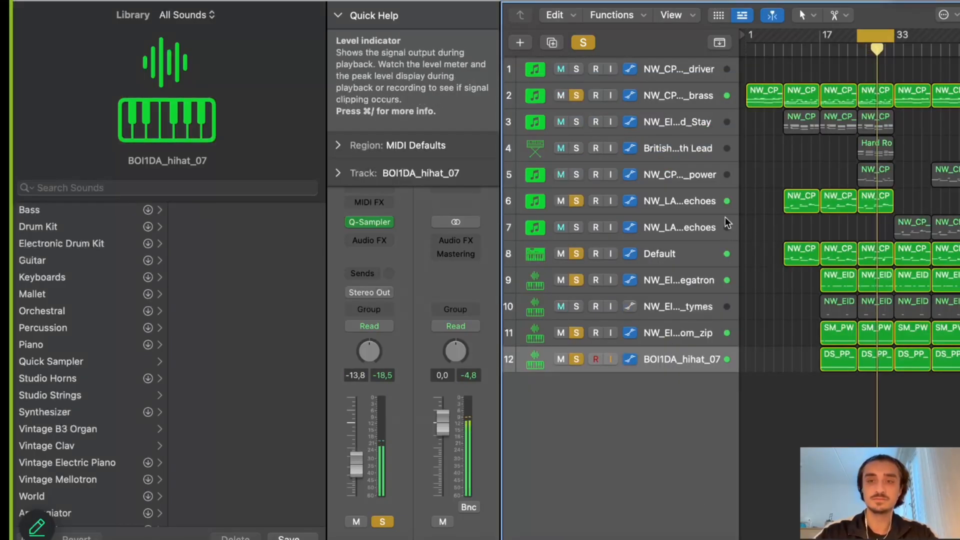
Set the volume of the NW_CP_Synth_dx_brass track to -12.6 dB
{"action": "left_click", "coordinate": [666, 94]}
{"action": "key", "text": "x"}
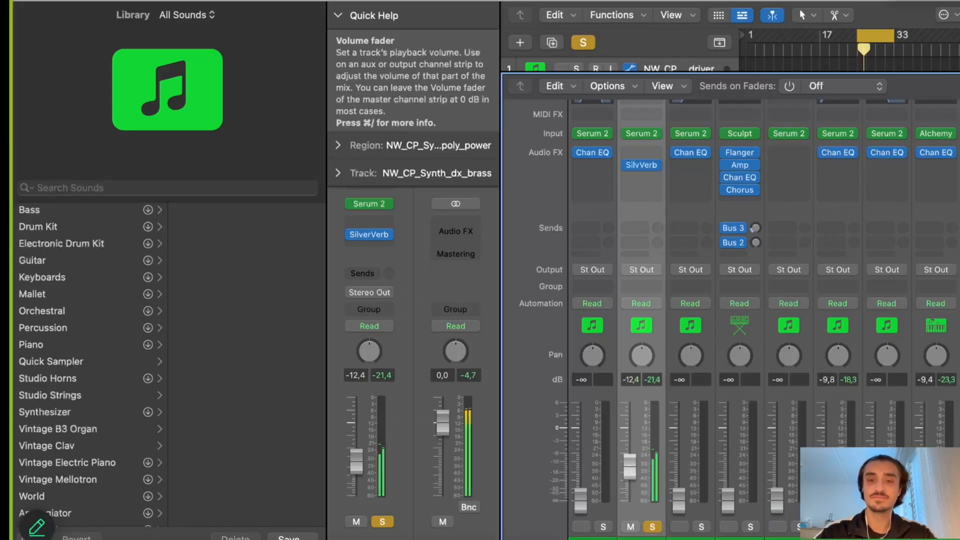
{"action": "key", "text": "x"}
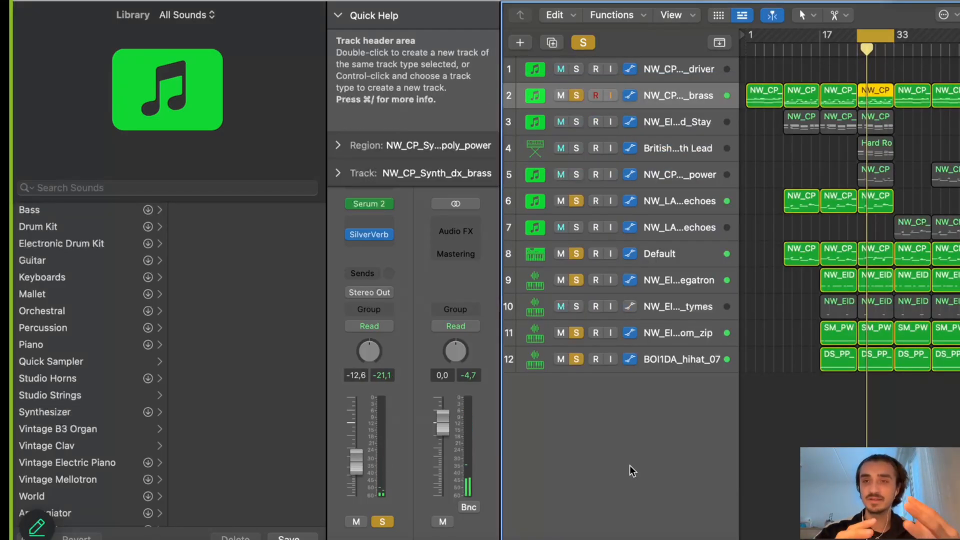
Solo the synth power track (track 5) as well and listen to it within the loop
{"action": "left_click", "coordinate": [577, 174]}
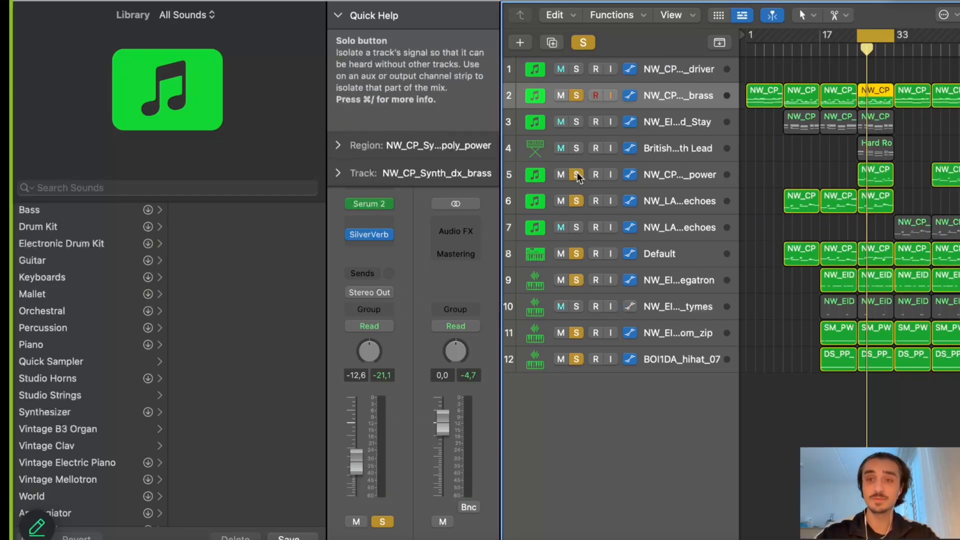
{"action": "key", "text": "x"}
{"action": "key", "text": "x"}
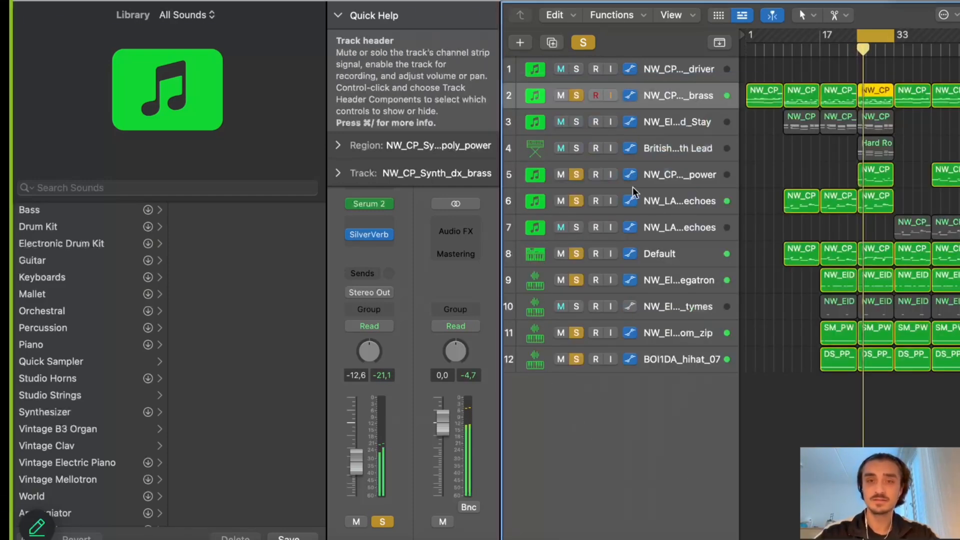
{"action": "left_click", "coordinate": [576, 174]}
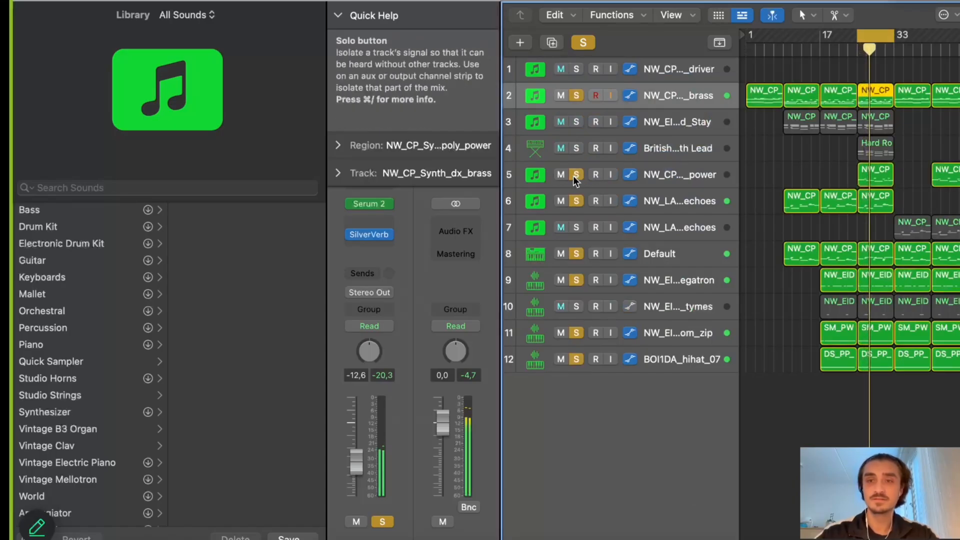
Raise the volume of the Alchemy pad track named Default to -8.6 dB in the mixer
{"action": "key", "text": "x"}
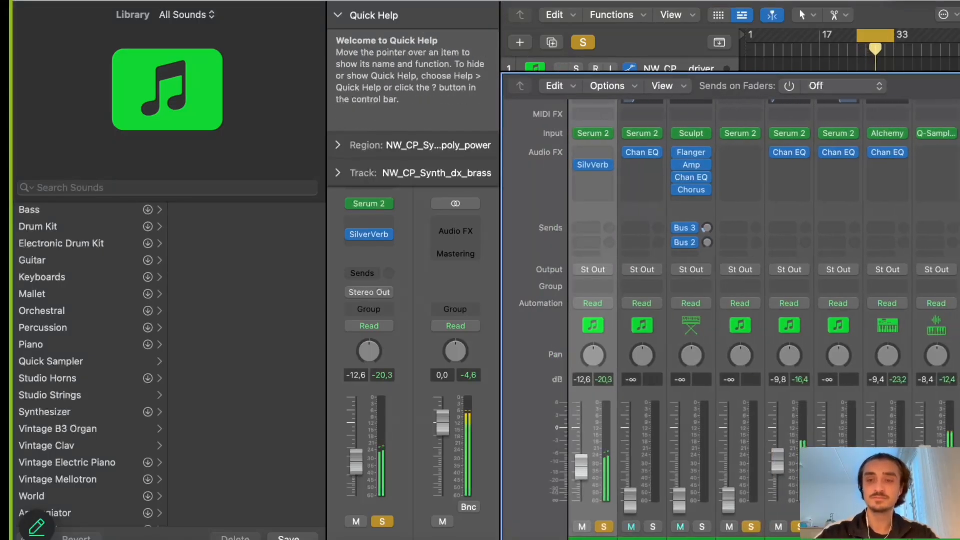
{"action": "left_click", "coordinate": [877, 459]}
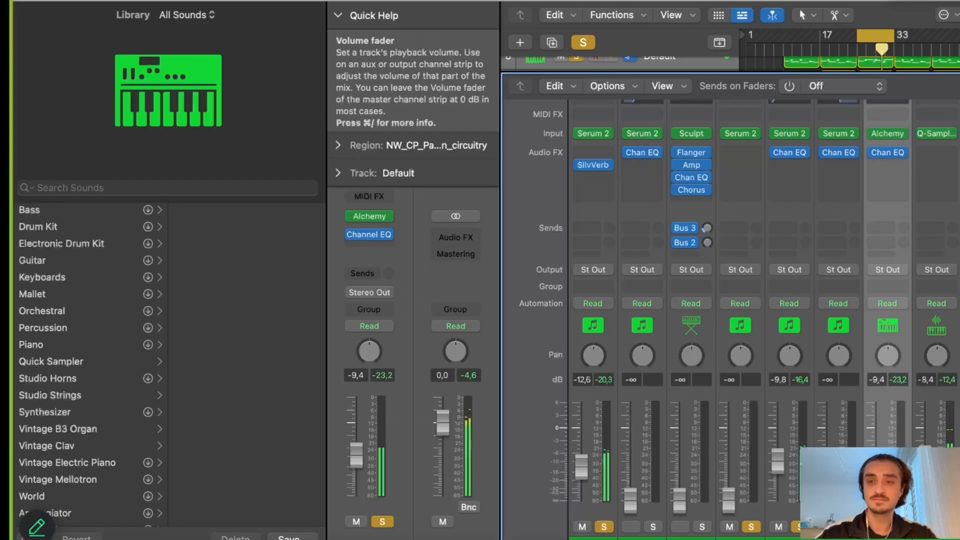
{"action": "key", "text": "x"}
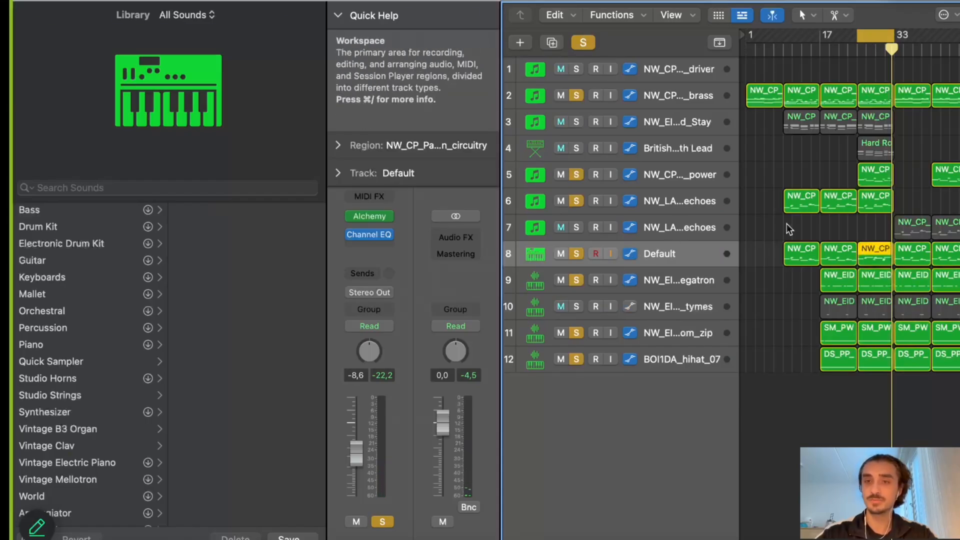
Open the NW_CP_Pad_italian_circuitry region in the Piano Roll and raise the Default track's volume to -7.4 dB
{"action": "double_click", "coordinate": [876, 259]}
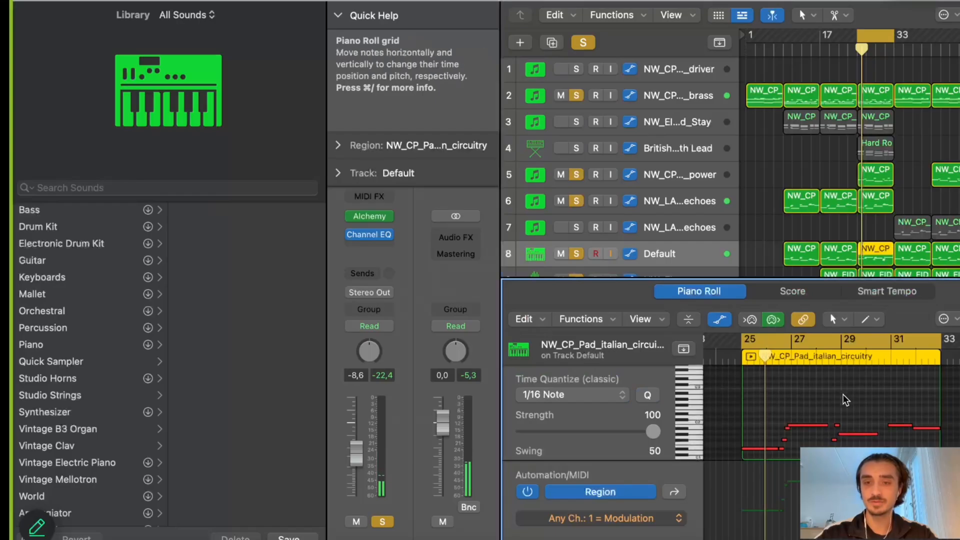
{"action": "left_click", "coordinate": [759, 403]}
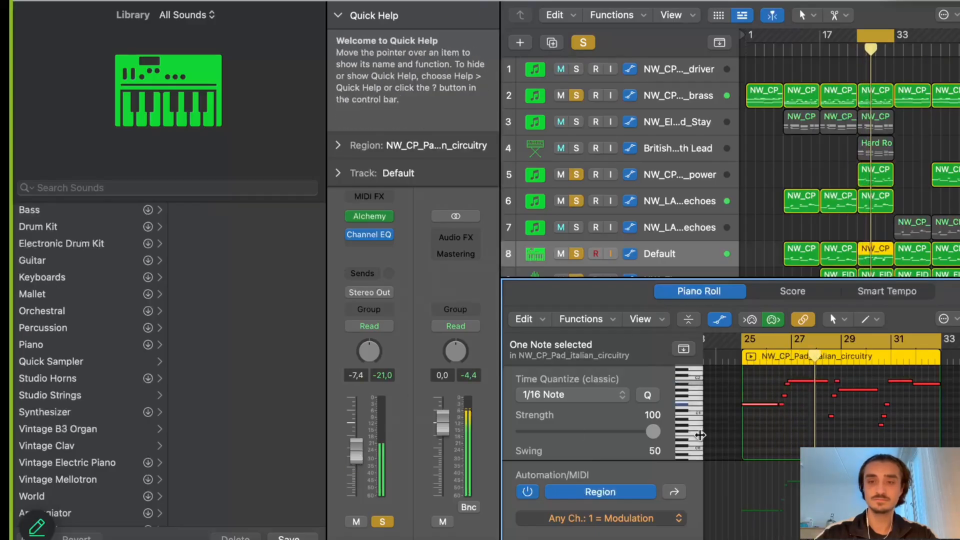
{"action": "left_click", "coordinate": [848, 418]}
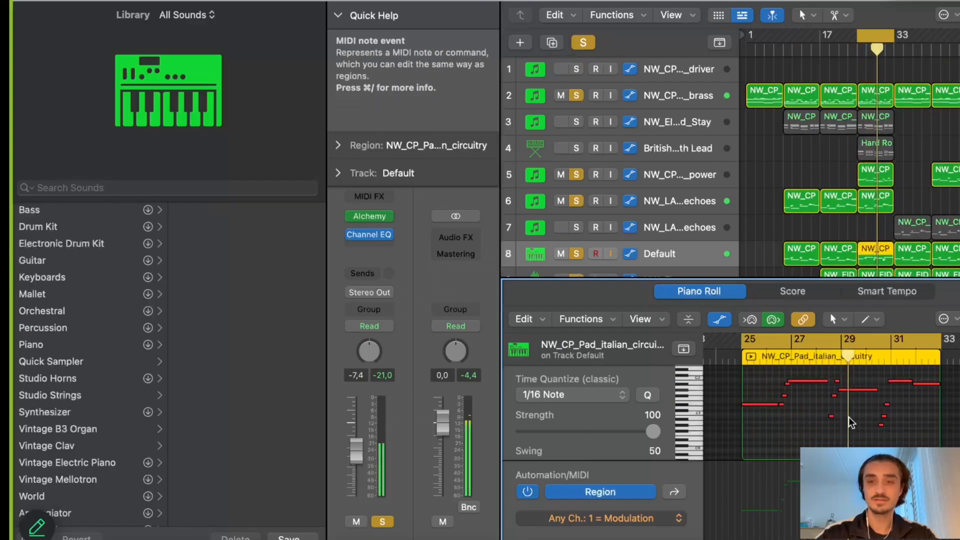
Select all notes of the pad region for inspection, clear the selection and play the loop
{"action": "key", "text": "super+a"}
{"action": "scroll", "coordinate": [851, 423], "scroll_direction": "up", "scroll_amount": 3}
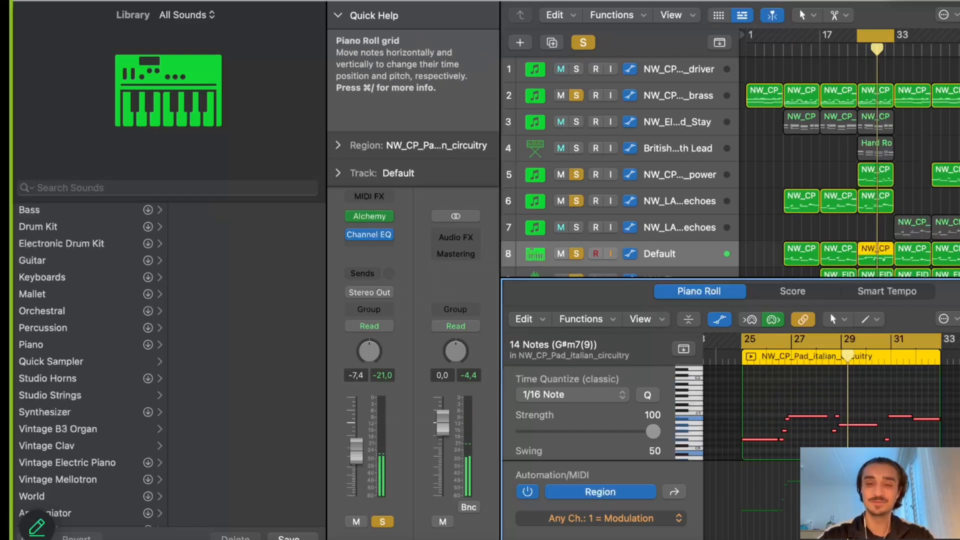
{"action": "left_click", "coordinate": [855, 403]}
{"action": "key", "text": "space"}
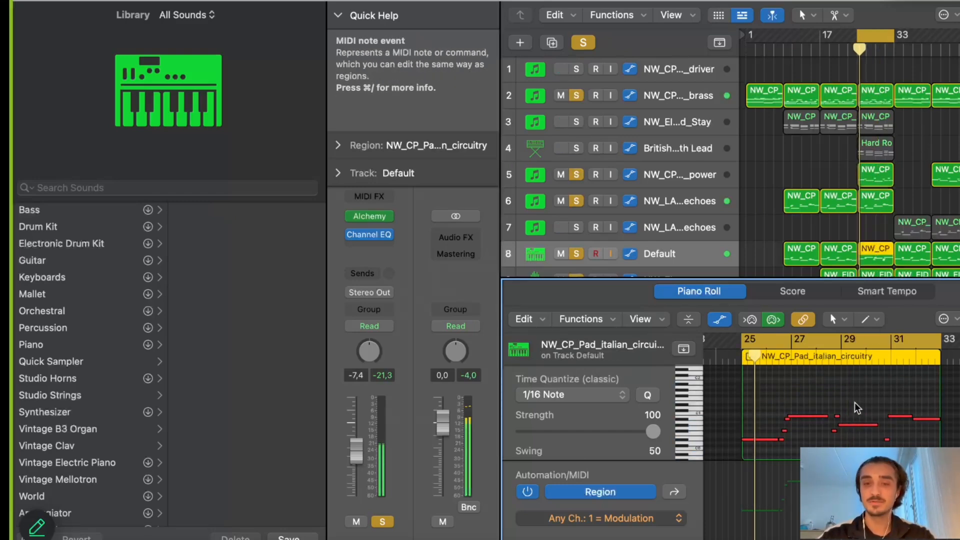
Compare the mixer channels with the track arrangement while the loop plays
{"action": "key", "text": "x"}
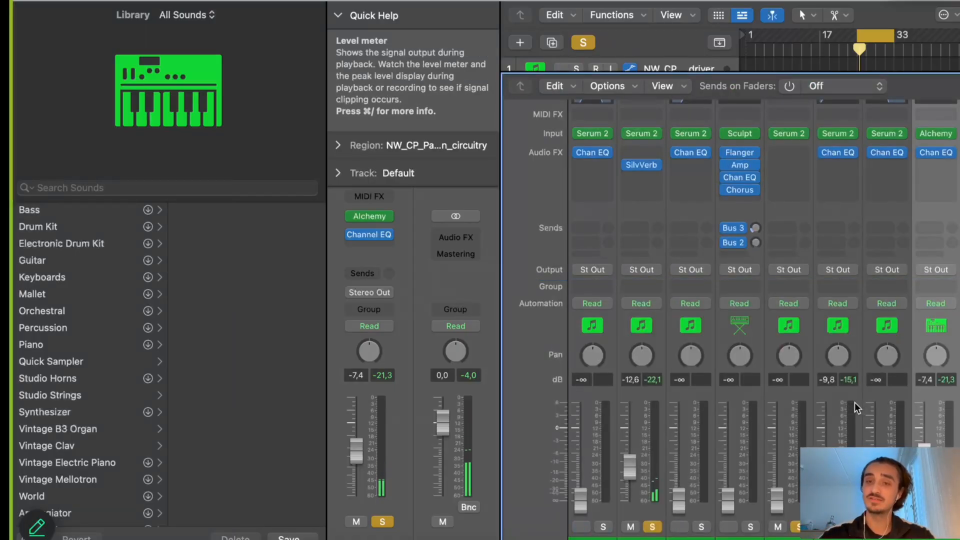
{"action": "key", "text": "x"}
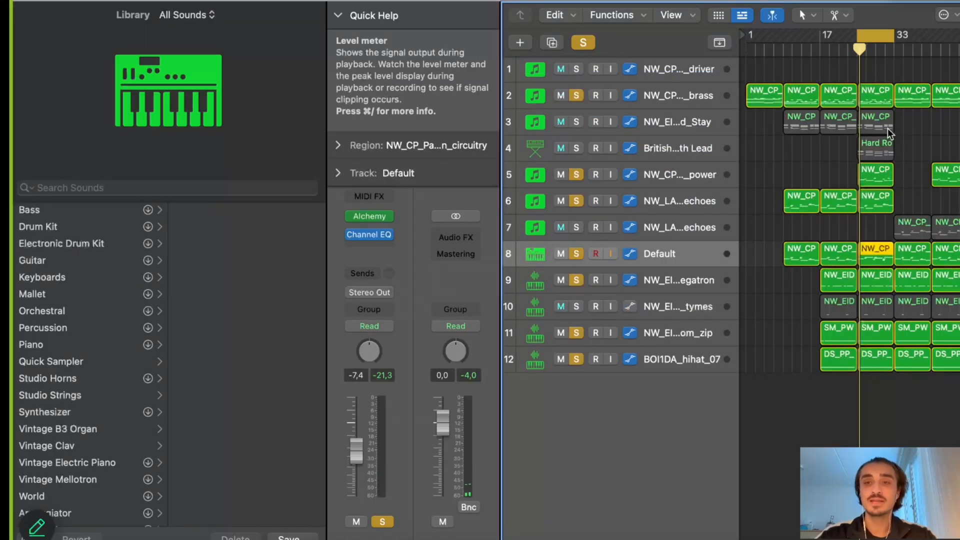
{"action": "key", "text": "x"}
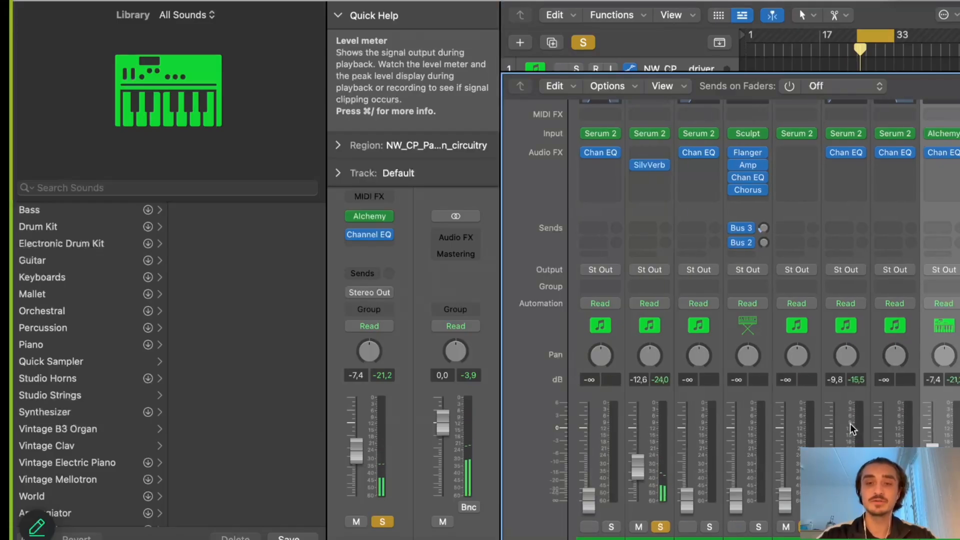
Switch to the Google Docs mixing notes and highlight Low in the think-in-frequencies point under Composition
{"action": "left_click", "coordinate": [793, 539]}
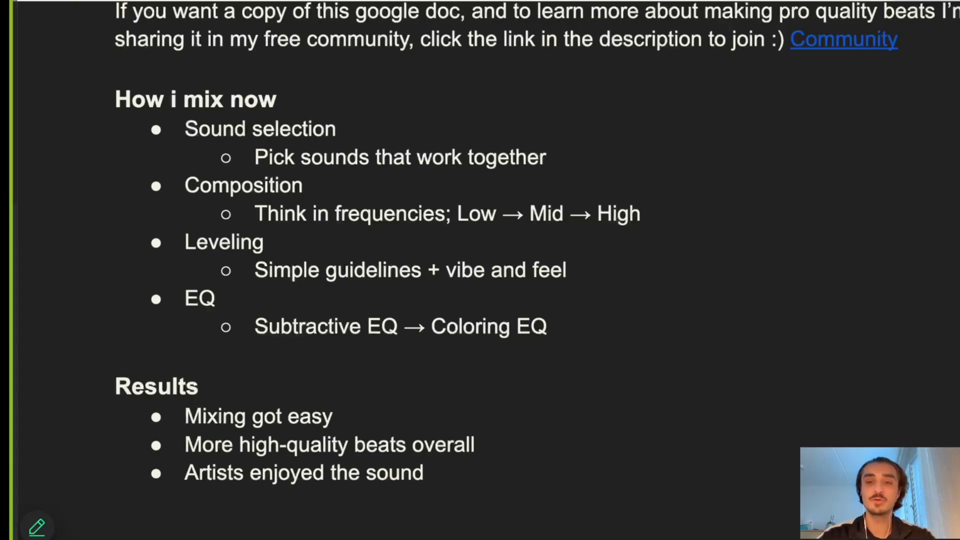
{"action": "double_click", "coordinate": [462, 214]}
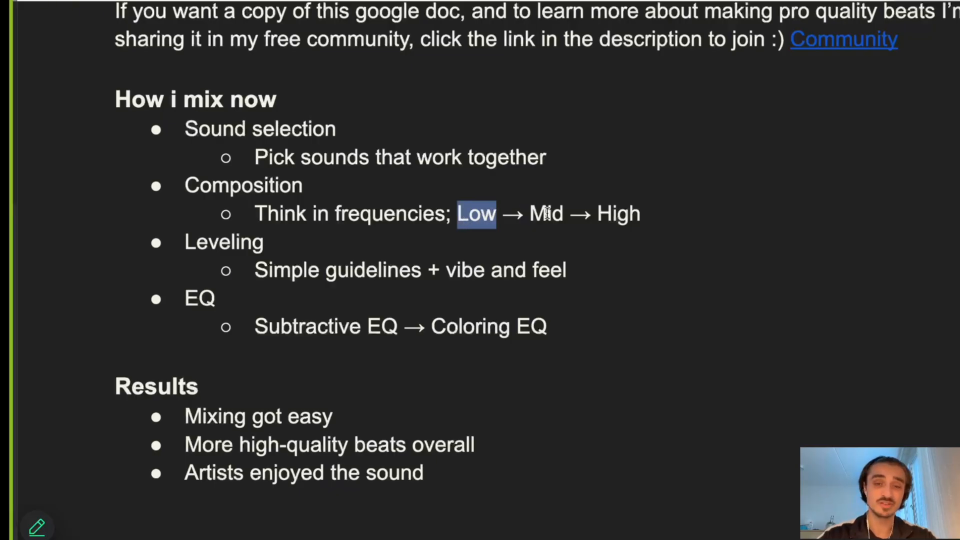
{"action": "left_click", "coordinate": [530, 214]}
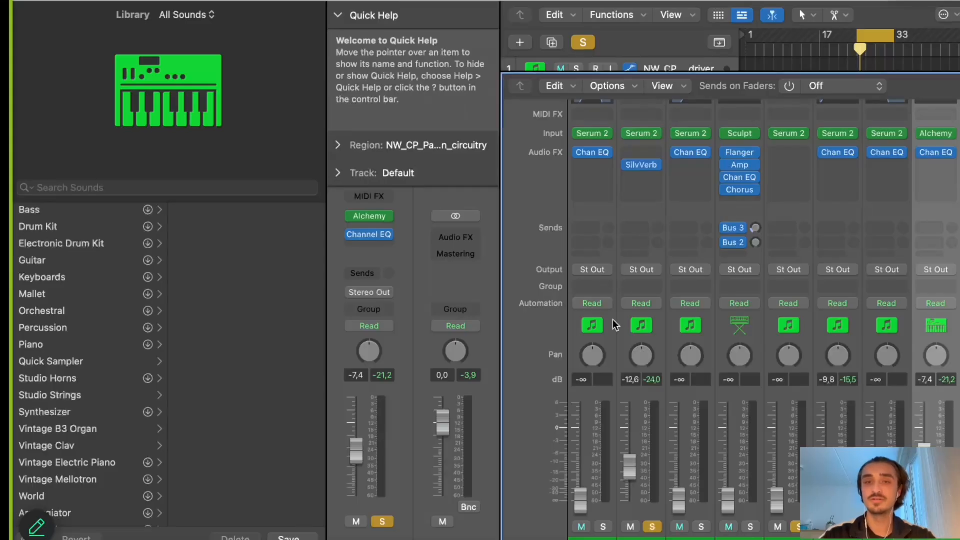
Return to Logic Pro, play the loop and raise the brass track's volume to -11.6 dB
{"action": "key", "text": "space"}
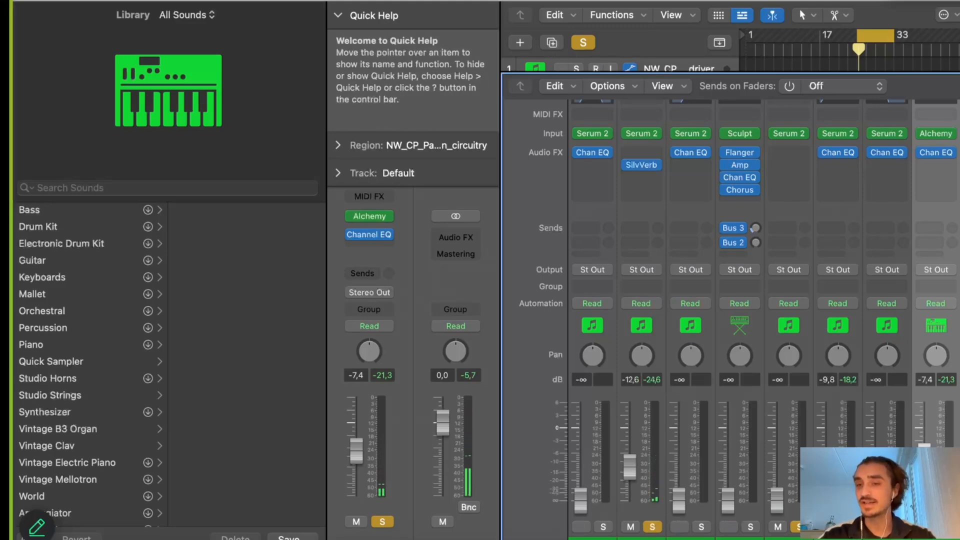
{"action": "key", "text": "x"}
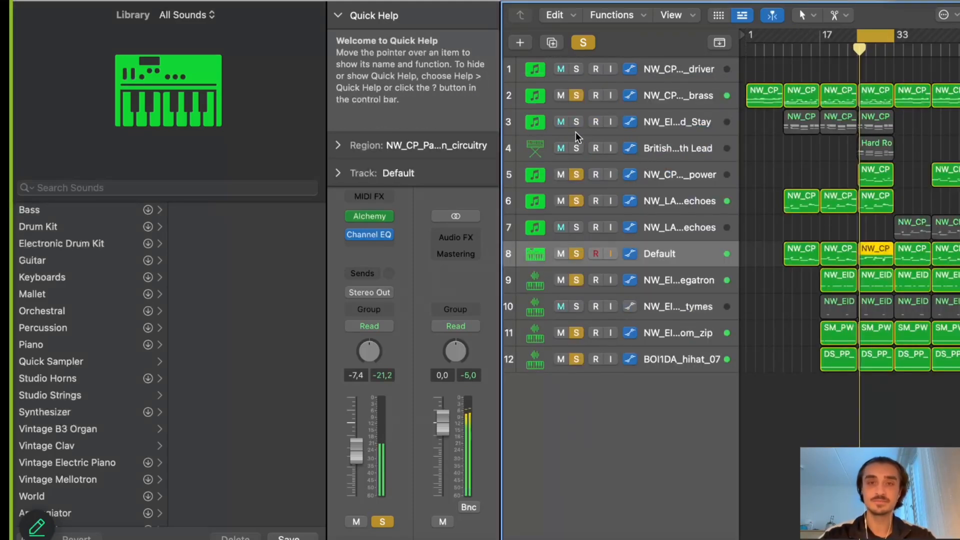
{"action": "key", "text": "x"}
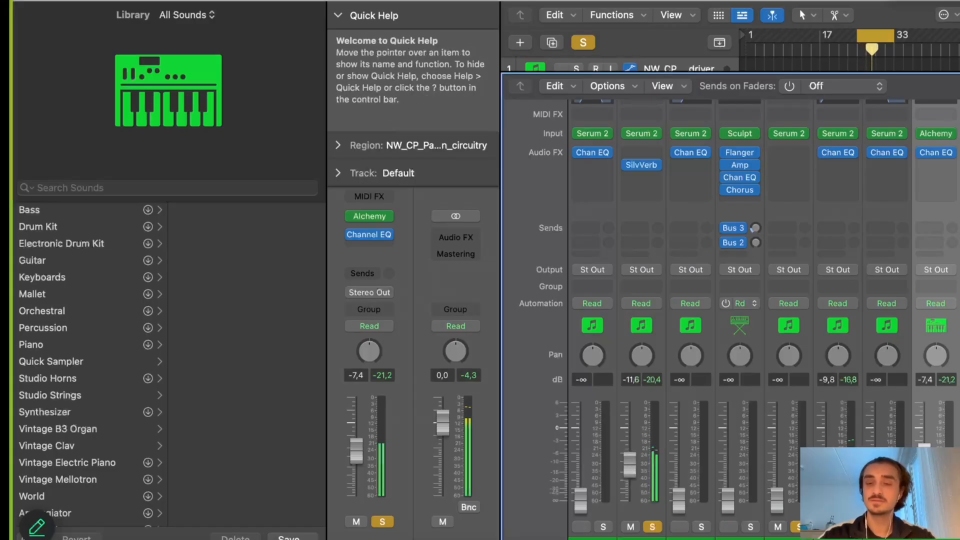
Solo the NW_EID_Pad_Stay track as well and raise its volume to -14.6 dB
{"action": "key", "text": "x"}
{"action": "left_click", "coordinate": [576, 123]}
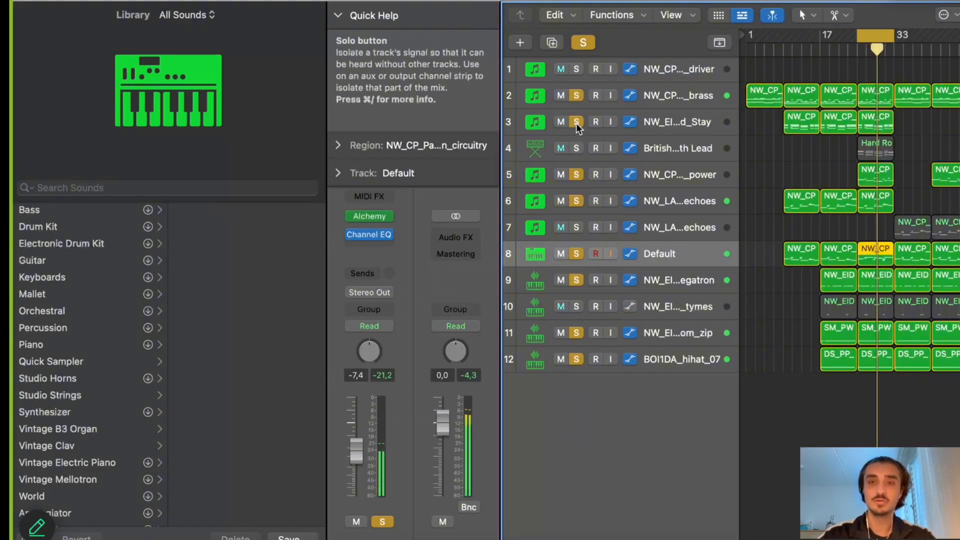
{"action": "left_click", "coordinate": [674, 122]}
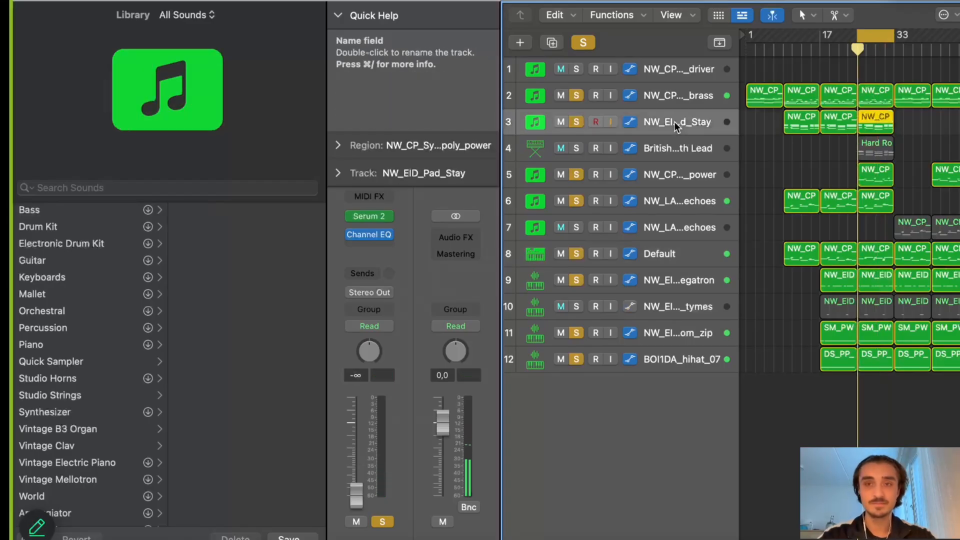
{"action": "key", "text": "x"}
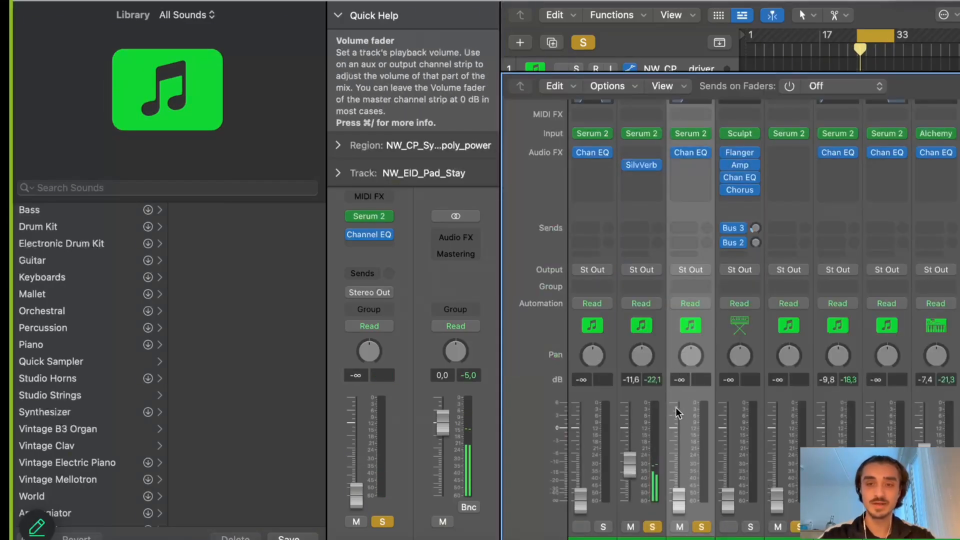
{"action": "left_click_drag", "start_coordinate": [676, 501], "coordinate": [678, 469]}
{"action": "key", "text": "x"}
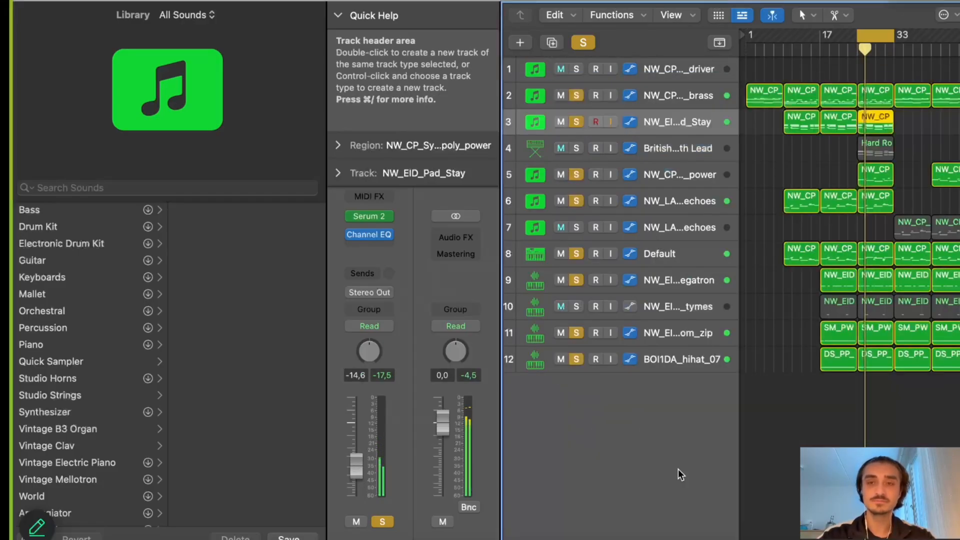
{"action": "key", "text": "x"}
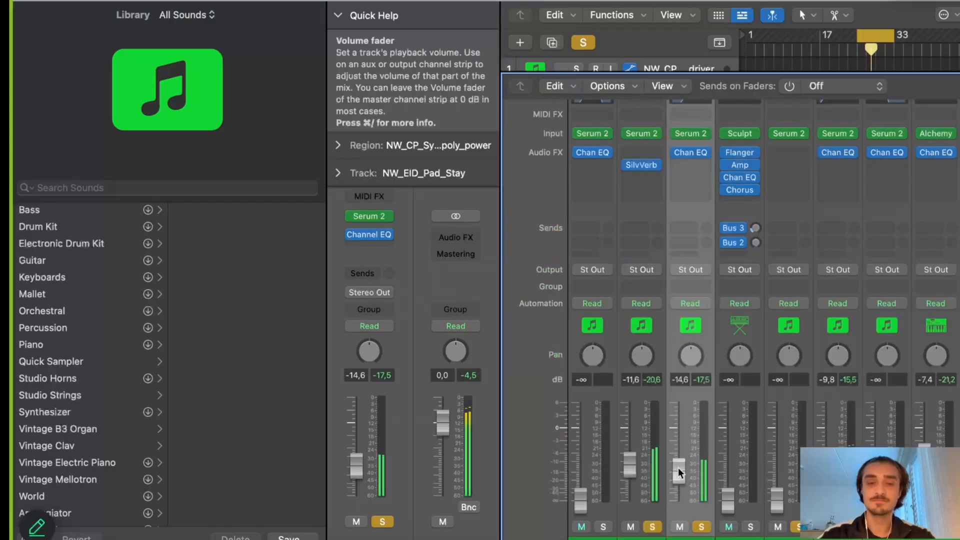
Open the NW_CP_Synth_poly_power region of the NW_EID_Pad_Stay track in the Piano Roll, inspect its low notes and play the loop
{"action": "key", "text": "p"}
{"action": "scroll", "coordinate": [771, 416], "scroll_direction": "down", "scroll_amount": 5}
{"action": "left_click", "coordinate": [801, 407]}
{"action": "scroll", "coordinate": [802, 407], "scroll_direction": "up", "scroll_amount": 1}
{"action": "scroll", "coordinate": [803, 408], "scroll_direction": "down", "scroll_amount": 3}
{"action": "key", "text": "space"}
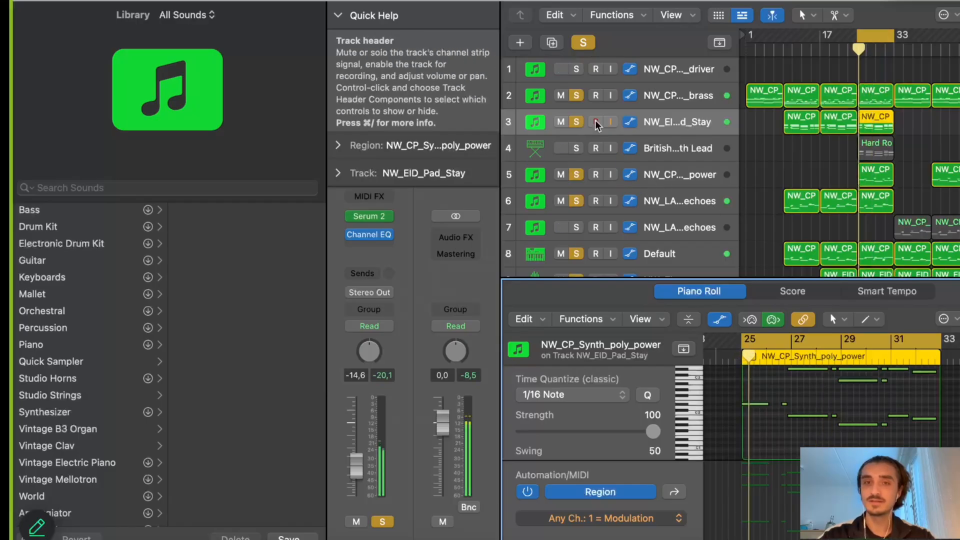
Take the brass track out of solo and raise the NW_EID_Pad_Stay track's volume to -11.8 dB during playback
{"action": "left_click", "coordinate": [577, 95]}
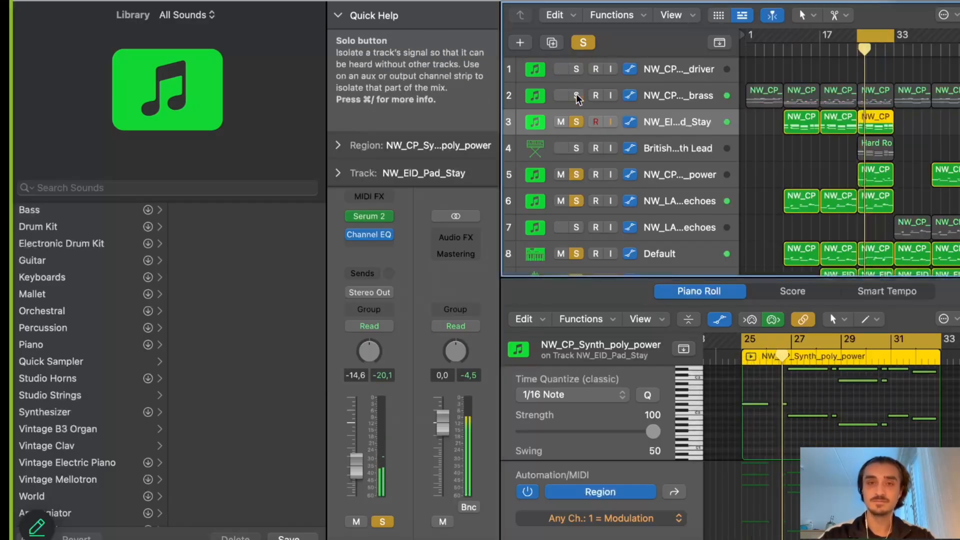
{"action": "left_click_drag", "start_coordinate": [356, 466], "coordinate": [357, 461]}
{"action": "key", "text": "space"}
{"action": "key", "text": "space"}
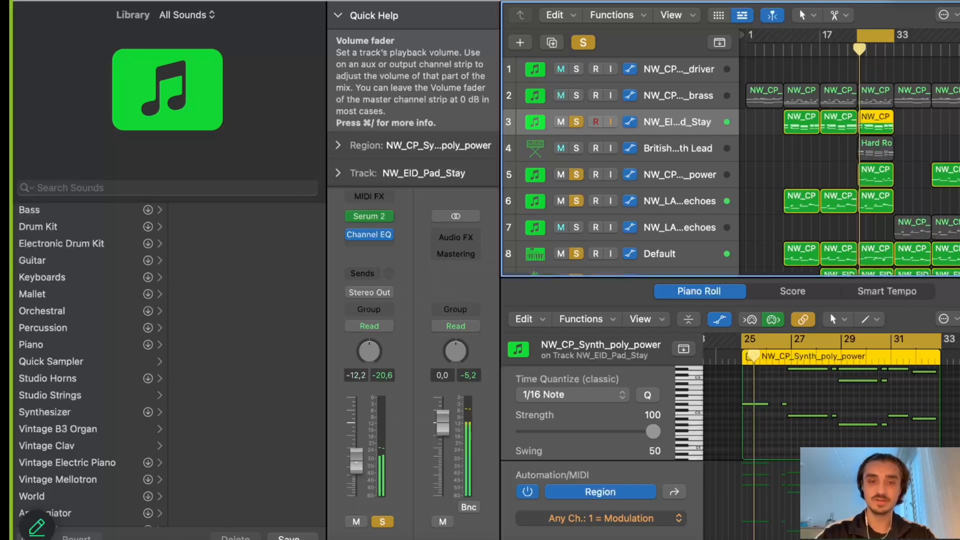
Clear all solos, solo only the brass and NW_EID_Pad_Stay tracks and listen to them while viewing the pad notes
{"action": "left_click", "coordinate": [583, 43]}
{"action": "left_click", "coordinate": [576, 96]}
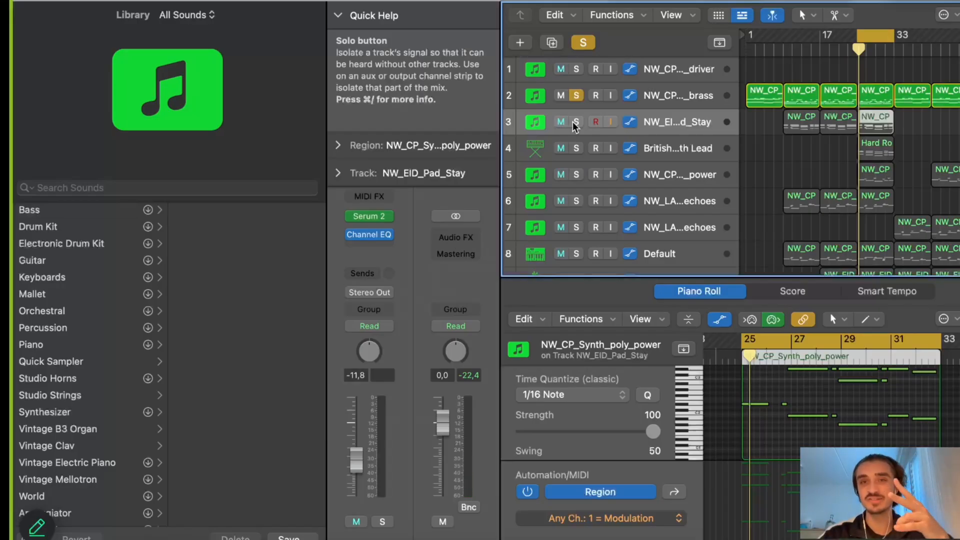
{"action": "left_click", "coordinate": [577, 123]}
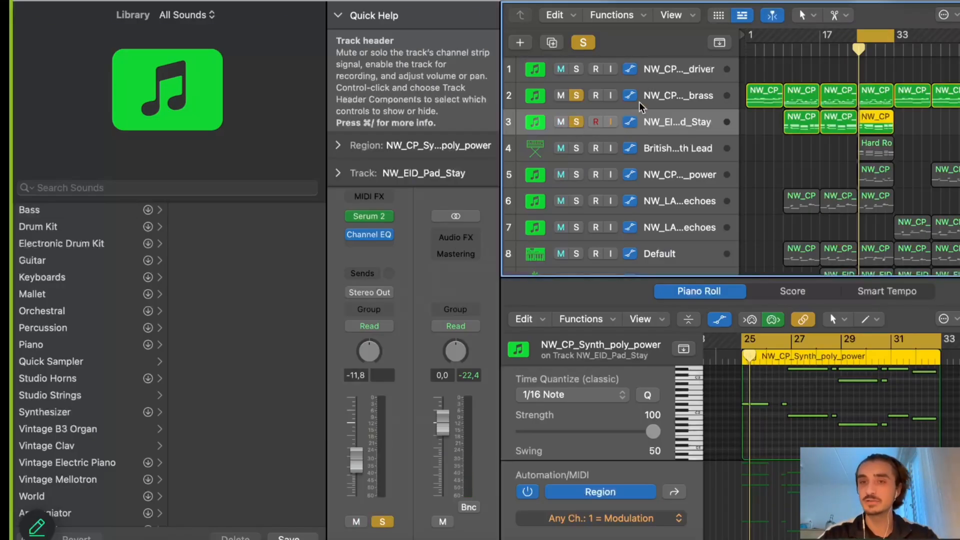
{"action": "scroll", "coordinate": [815, 403], "scroll_direction": "up", "scroll_amount": 3}
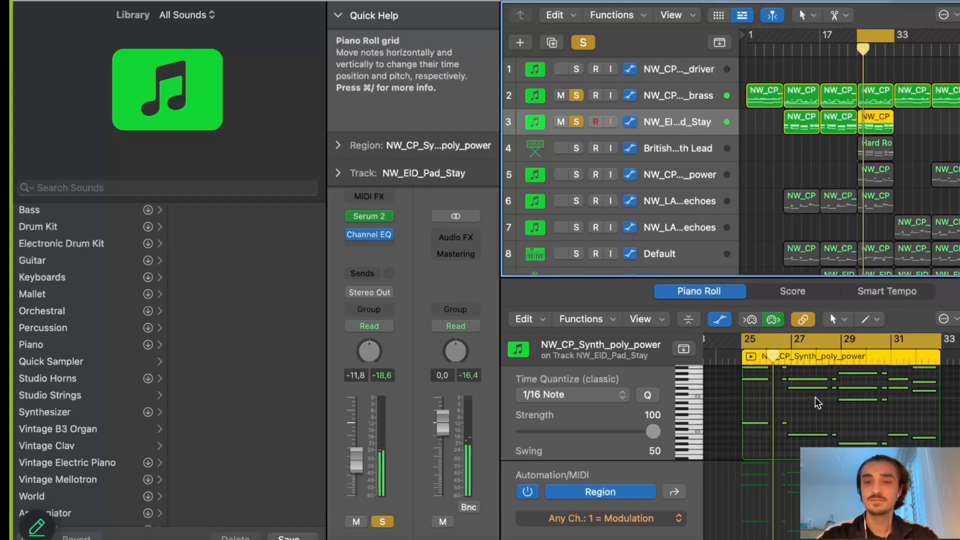
{"action": "scroll", "coordinate": [846, 418], "scroll_direction": "up", "scroll_amount": 2}
{"action": "scroll", "coordinate": [845, 417], "scroll_direction": "down", "scroll_amount": 2}
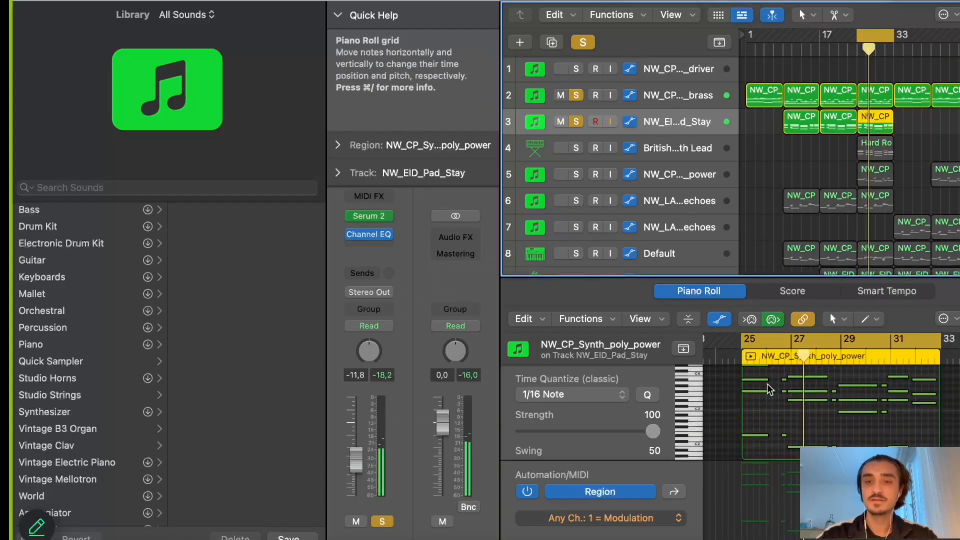
Try deleting the lowest row of notes in the NW_CP_Synth_poly_power region, listen to the loop and restore the notes
{"action": "left_click", "coordinate": [757, 380]}
{"action": "left_click", "coordinate": [846, 434]}
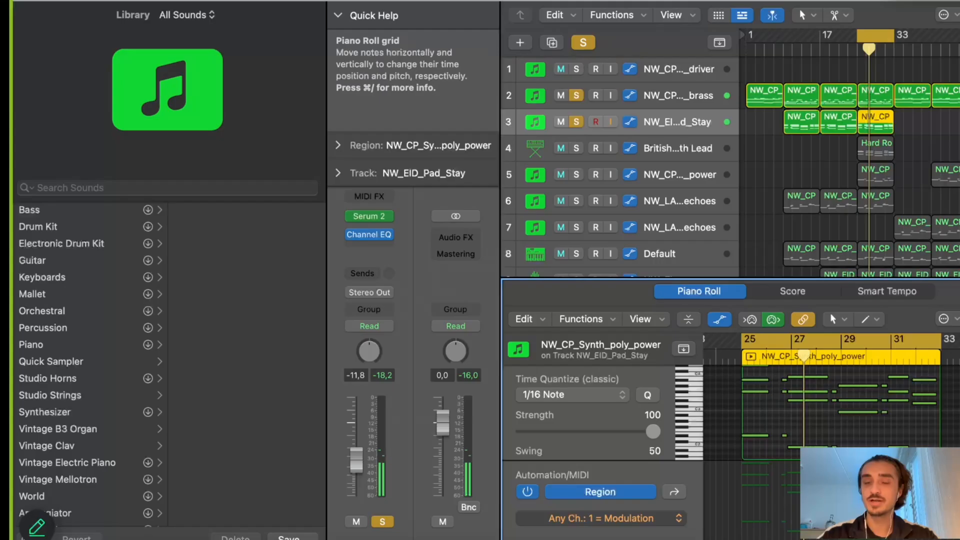
{"action": "left_click", "coordinate": [755, 436]}
{"action": "scroll", "coordinate": [754, 437], "scroll_direction": "down", "scroll_amount": 1}
{"action": "left_click_drag", "start_coordinate": [943, 416], "coordinate": [722, 471]}
{"action": "key", "text": "BackSpace"}
{"action": "key", "text": "space"}
{"action": "scroll", "coordinate": [848, 367], "scroll_direction": "up", "scroll_amount": 3}
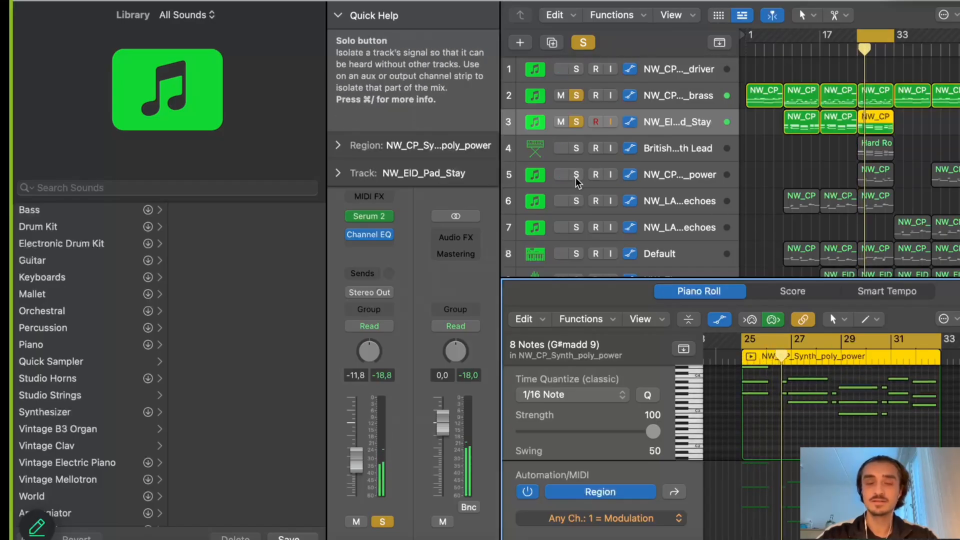
{"action": "scroll", "coordinate": [855, 420], "scroll_direction": "up", "scroll_amount": 2}
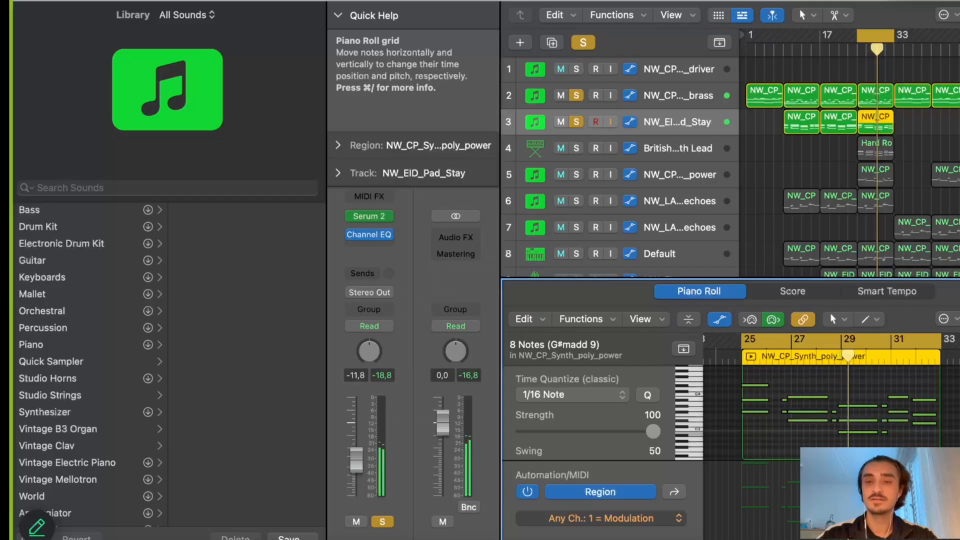
{"action": "left_click", "coordinate": [784, 436]}
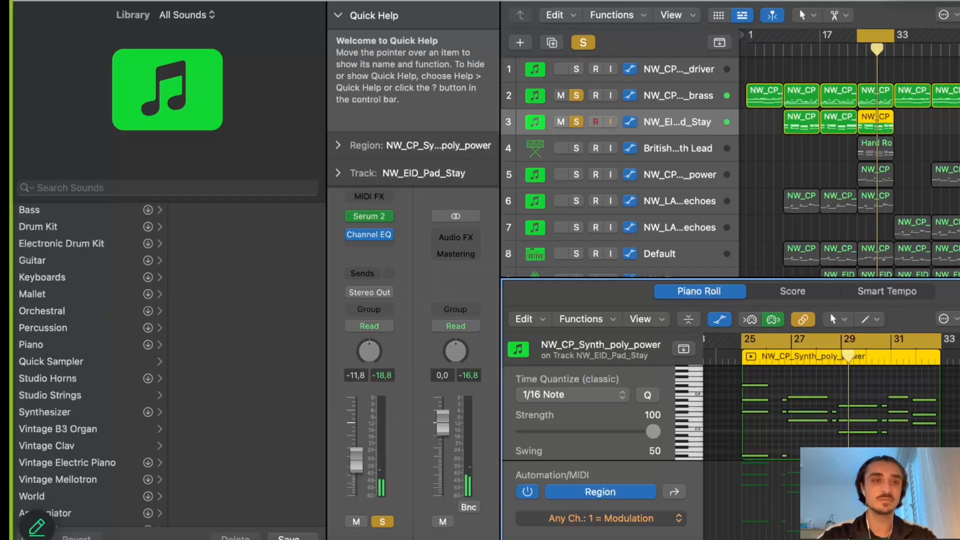
Set the I/O buffer size to 256 samples in the audio device settings, apply it and close the settings
{"action": "left_click", "coordinate": [63, 0]}
{"action": "mouse_move", "coordinate": [80, 0]}
{"action": "left_click", "coordinate": [251, 0]}
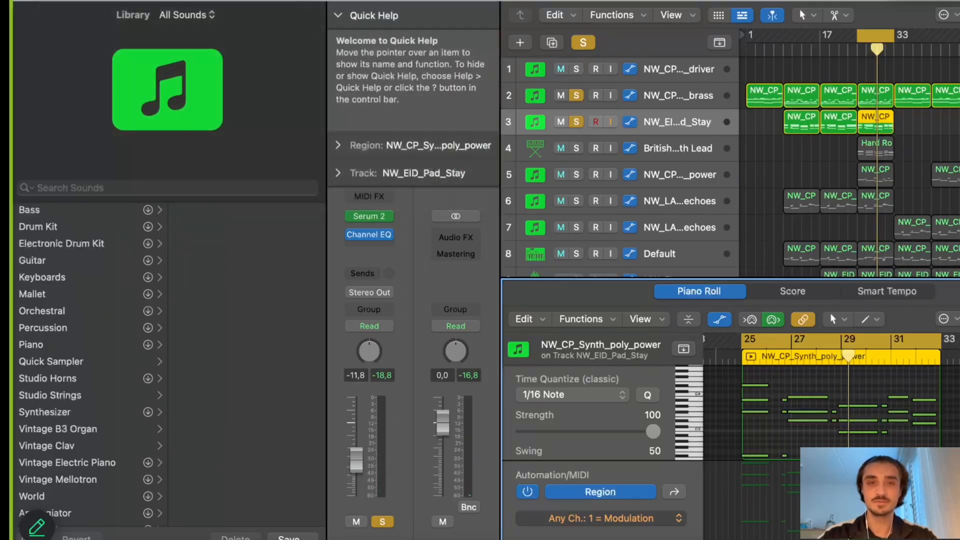
{"action": "left_click", "coordinate": [388, 214]}
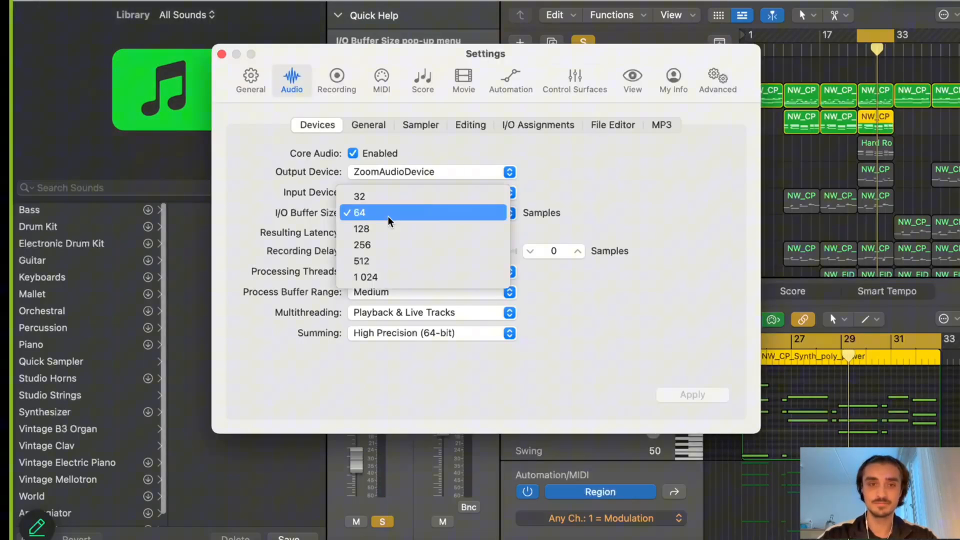
{"action": "left_click", "coordinate": [382, 245]}
{"action": "left_click", "coordinate": [717, 394]}
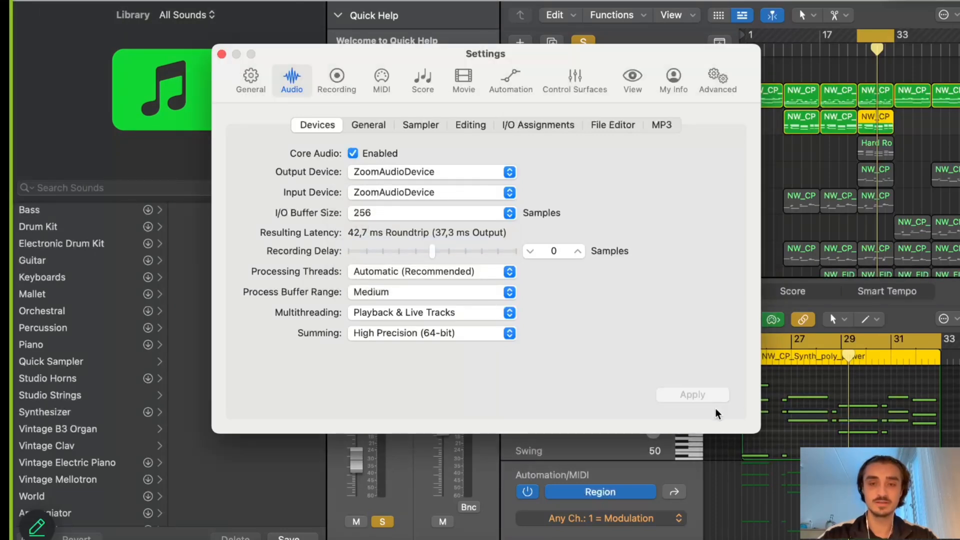
{"action": "left_click", "coordinate": [222, 54]}
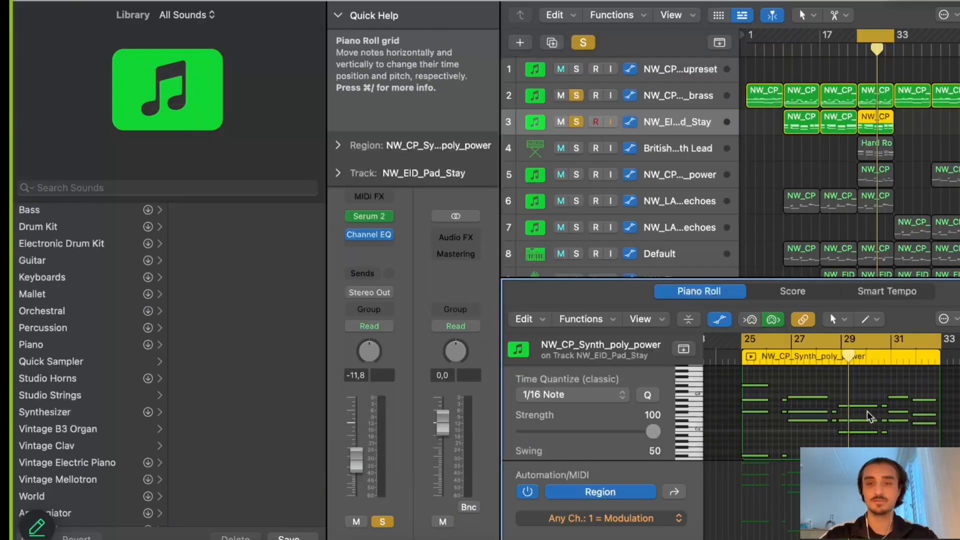
Play the soloed brass and NW_EID_Pad_Stay tracks and bring up the mixer
{"action": "key", "text": "space"}
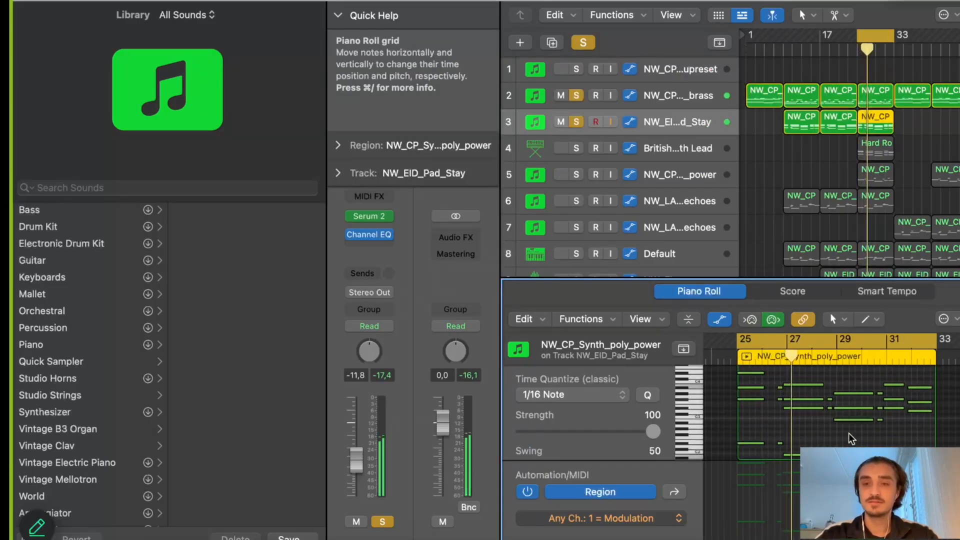
{"action": "key", "text": "x"}
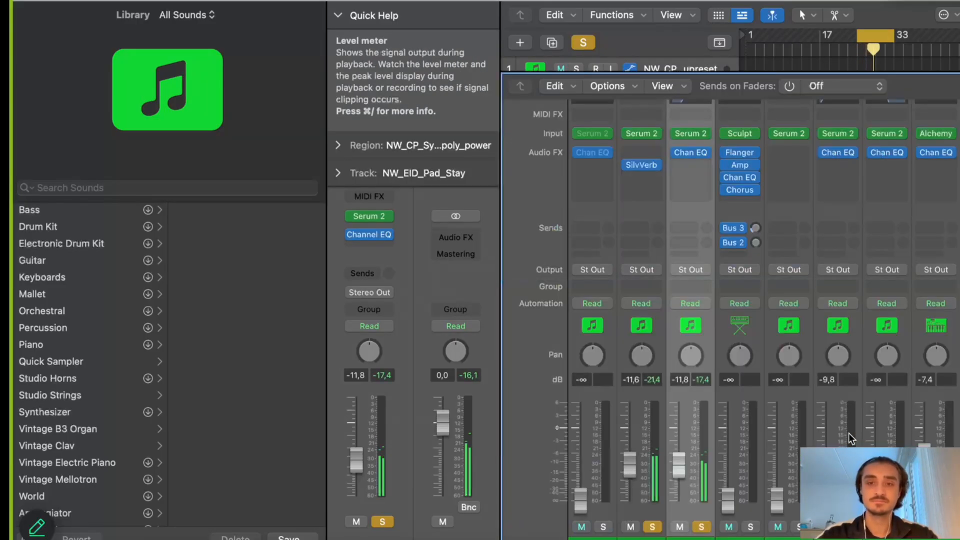
Hide the mixer and inspect the Serum 2 instrument on the NW_EID_Pad_Stay track before closing its window
{"action": "key", "text": "x"}
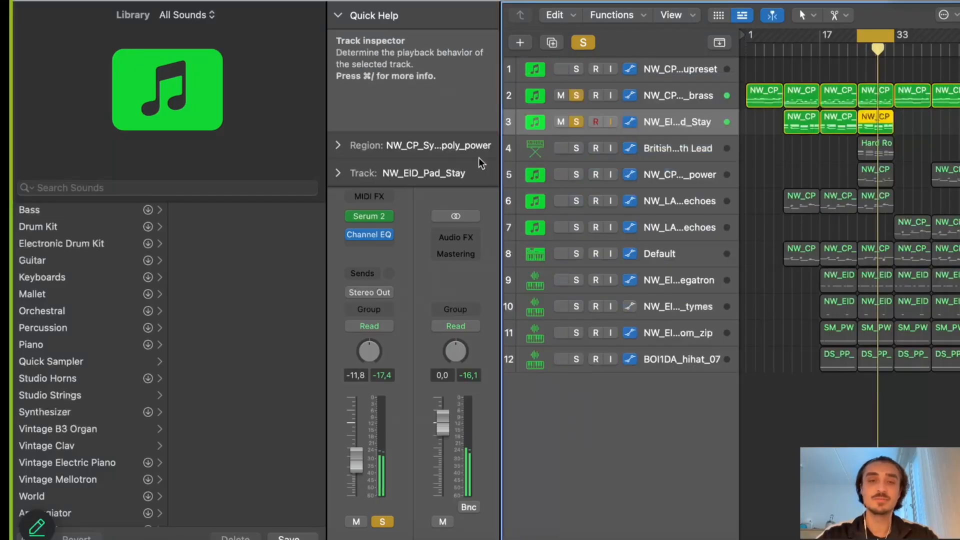
{"action": "left_click", "coordinate": [370, 216]}
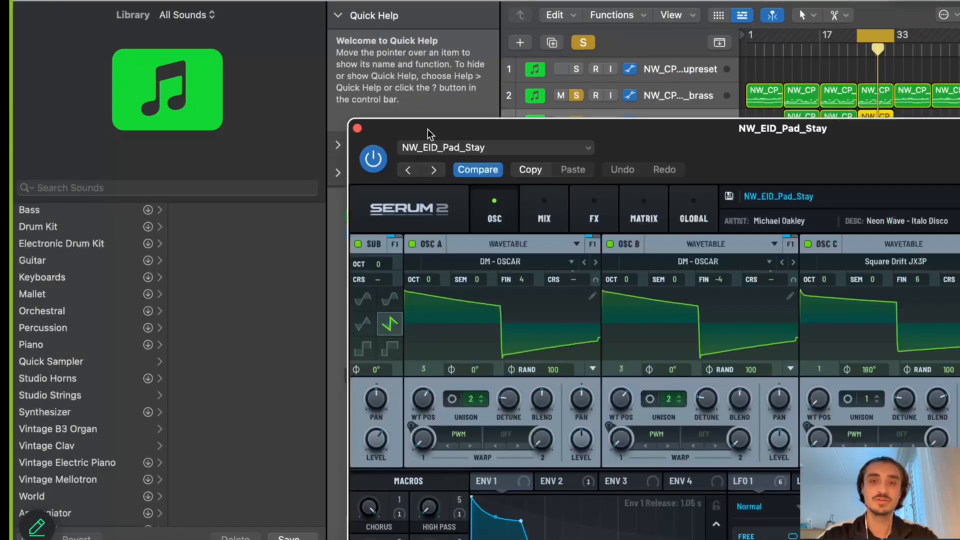
{"action": "left_click_drag", "start_coordinate": [427, 129], "coordinate": [373, 257]}
{"action": "left_click_drag", "start_coordinate": [434, 253], "coordinate": [321, 304]}
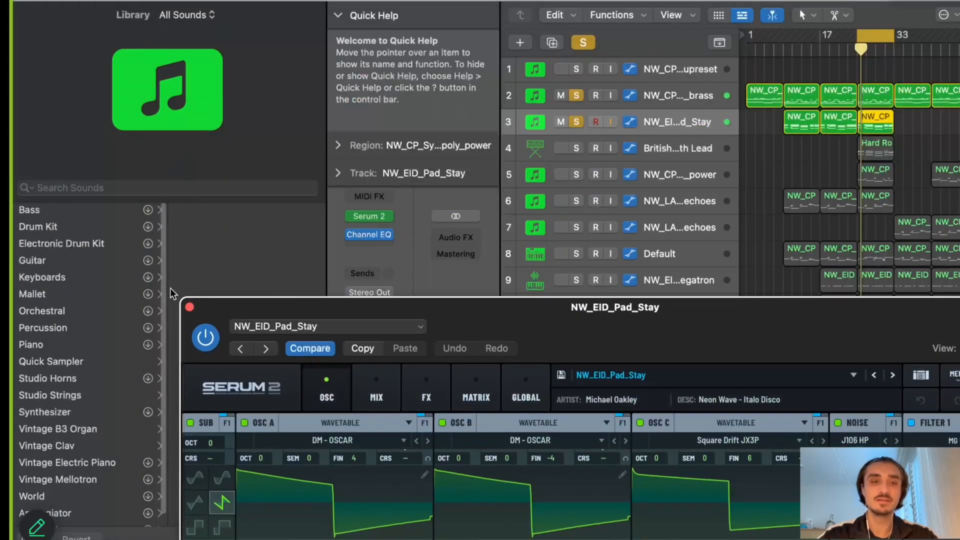
{"action": "left_click", "coordinate": [189, 306]}
Lower the NW_EID_Pad_Stay track's volume to -14.4 dB, toggle playback and collapse the Quick Help section
{"action": "left_click_drag", "start_coordinate": [363, 460], "coordinate": [366, 470]}
{"action": "key", "text": "space"}
{"action": "left_click", "coordinate": [339, 12]}
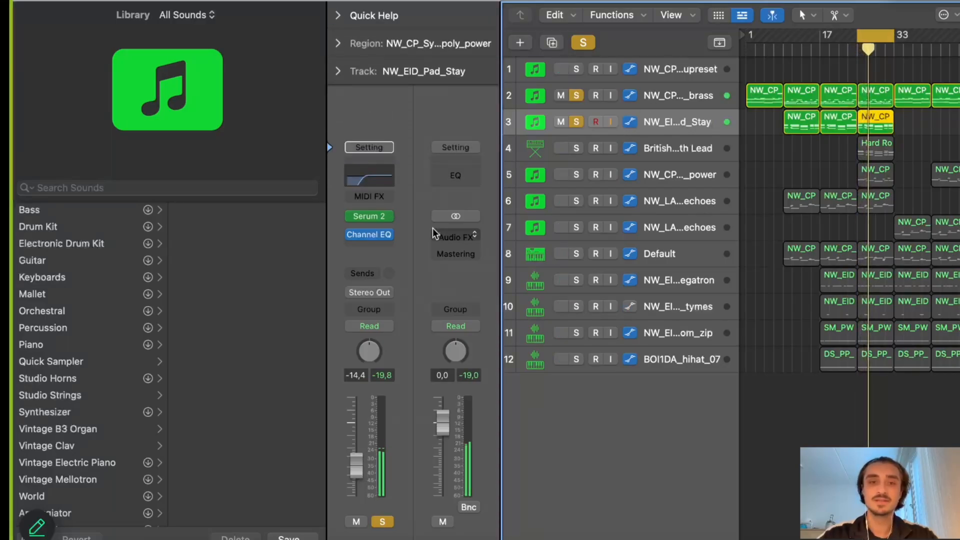
Try the NW_LASD_pad_rooftops and NW_LASD_pad_shadows presets from After Sunset LA Synth Dreams in track 3's Serum 2
{"action": "left_click", "coordinate": [369, 215]}
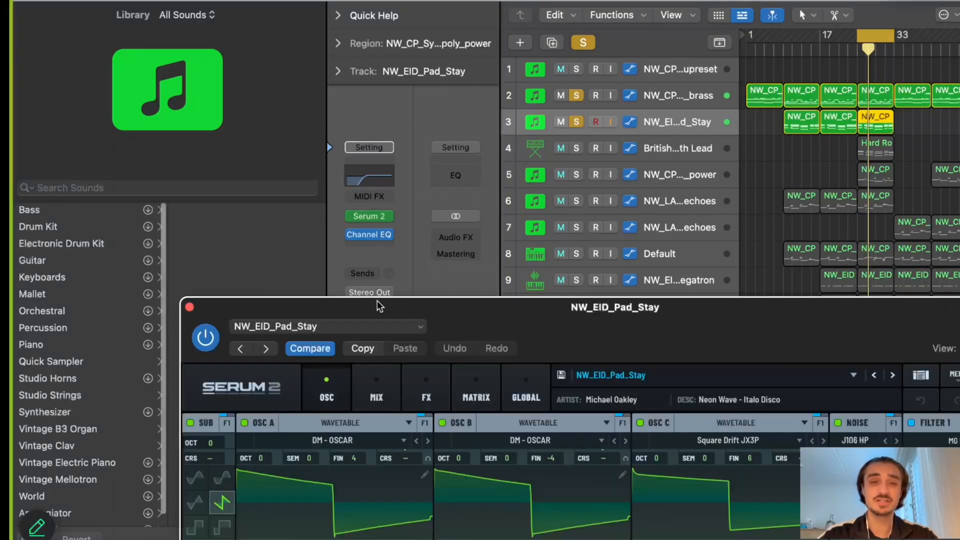
{"action": "left_click_drag", "start_coordinate": [491, 312], "coordinate": [431, 0]}
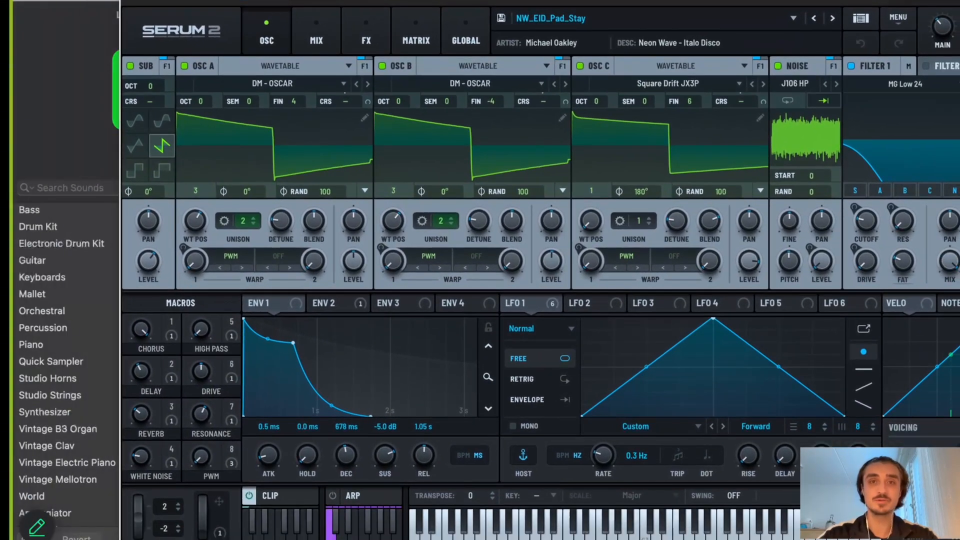
{"action": "left_click", "coordinate": [587, 23]}
{"action": "mouse_move", "coordinate": [596, 52]}
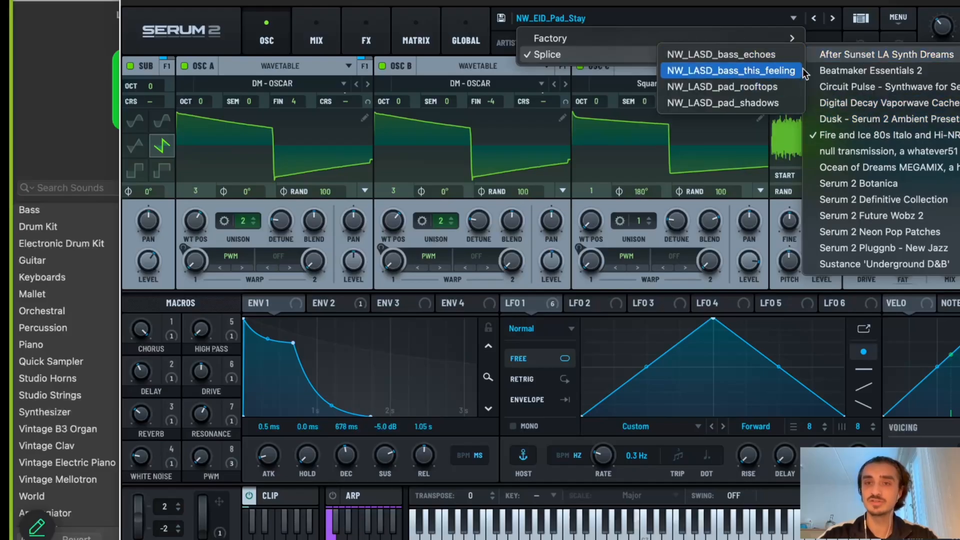
{"action": "mouse_move", "coordinate": [848, 53]}
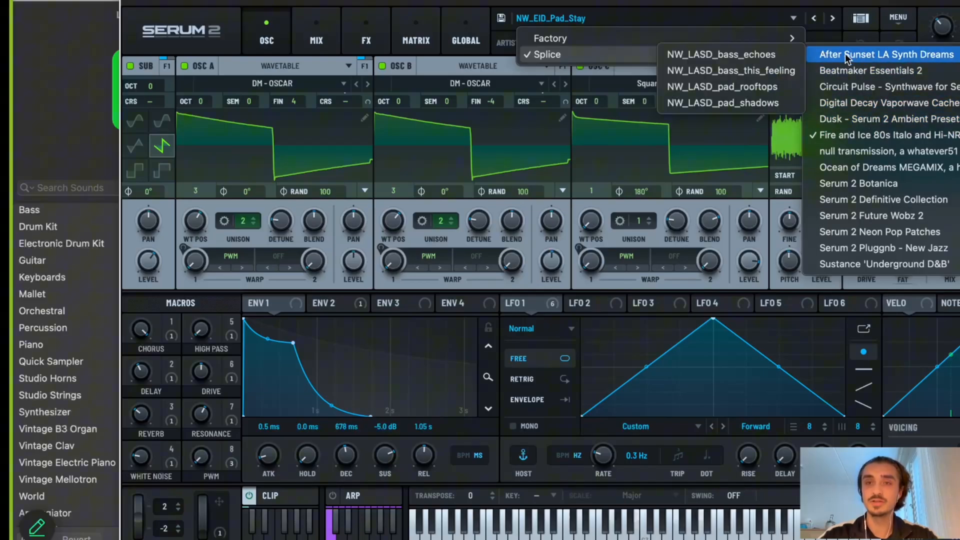
{"action": "left_click", "coordinate": [783, 84]}
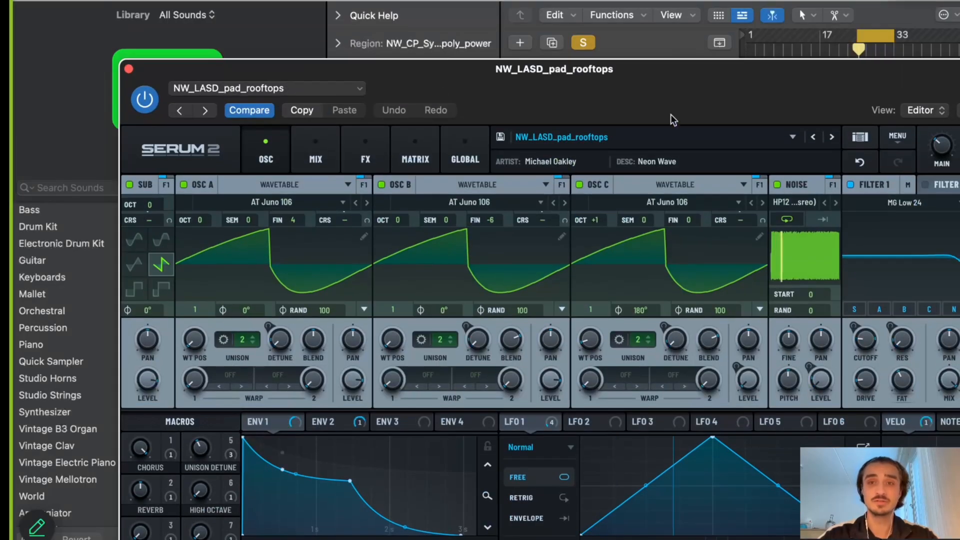
{"action": "left_click", "coordinate": [832, 137]}
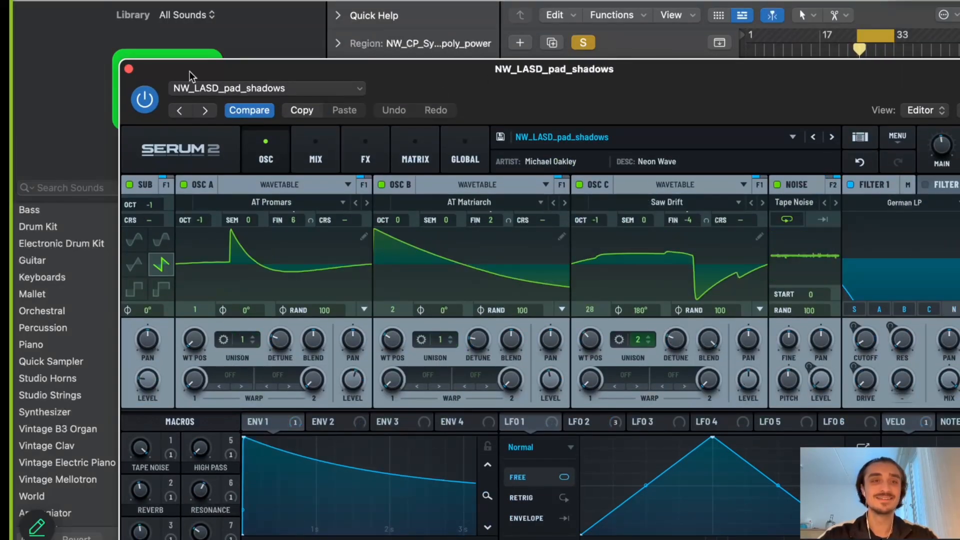
{"action": "left_click", "coordinate": [129, 68]}
Transpose all notes of track 3's NW_CP_Synth_poly_power region at bar 25 down seven semitones while it plays
{"action": "key", "text": "p"}
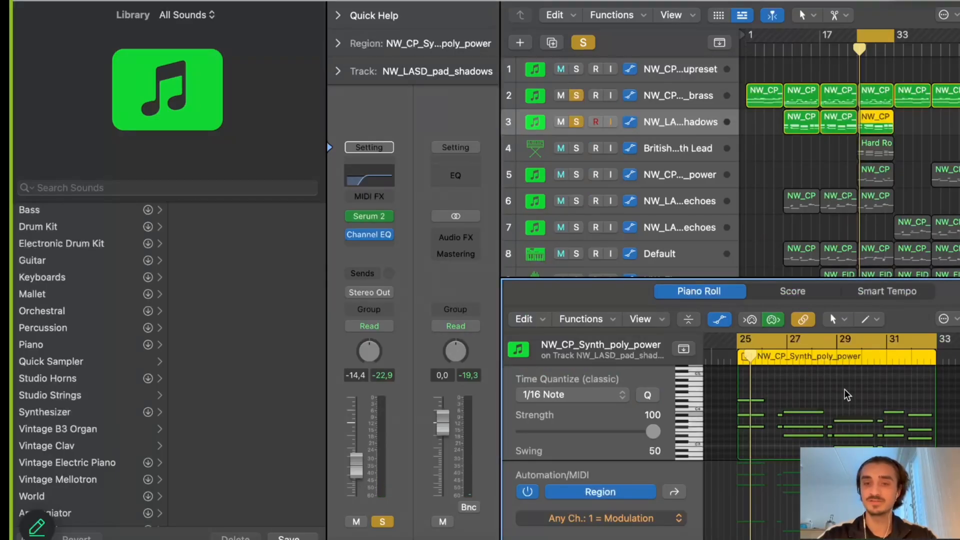
{"action": "key", "text": "super+a"}
{"action": "key", "text": "space"}
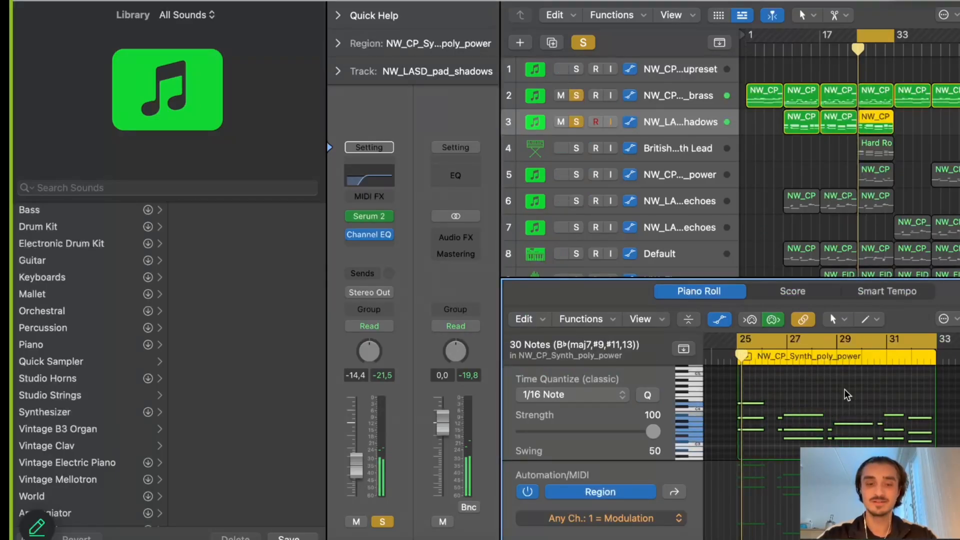
{"action": "key", "text": "alt+Down"}
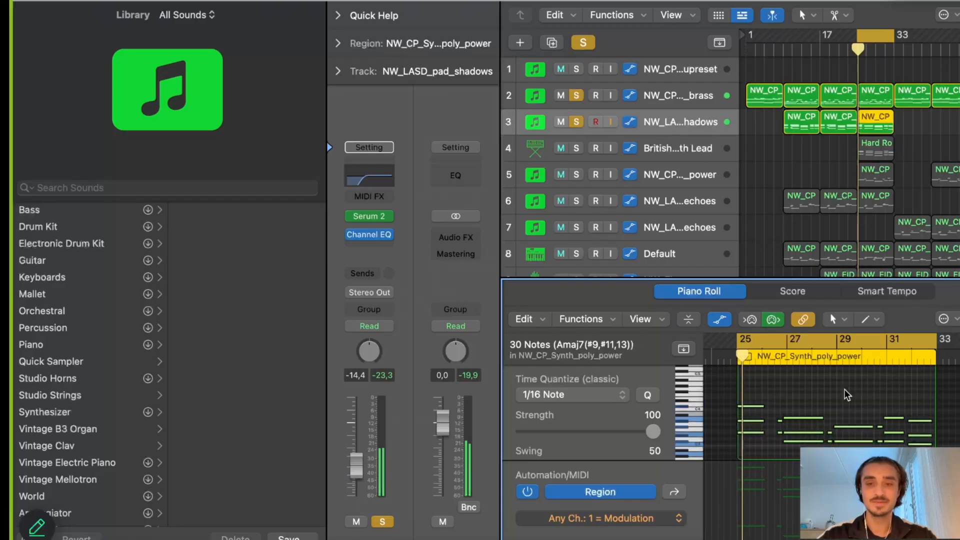
{"action": "key", "text": "alt+Down"}
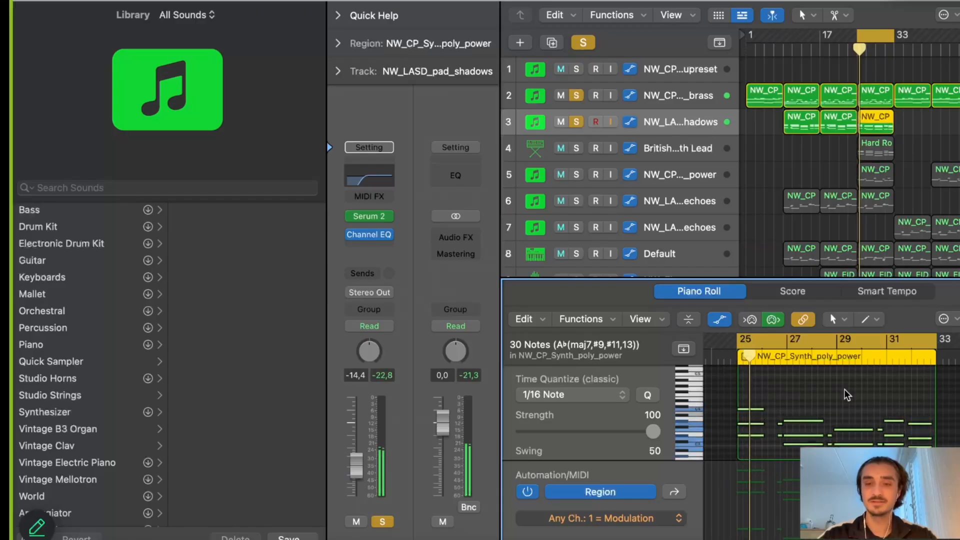
{"action": "key", "text": "alt+Down"}
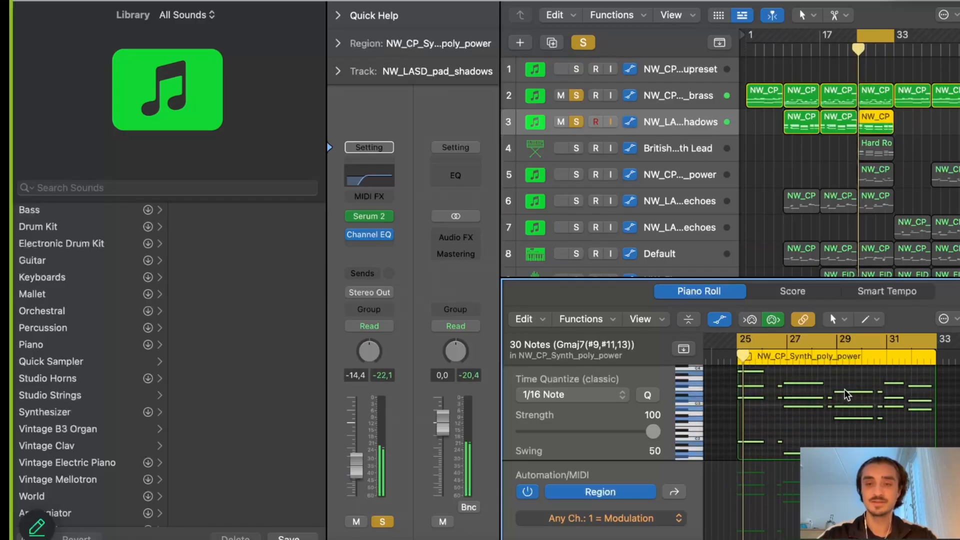
{"action": "key", "text": "alt+Down"}
{"action": "key", "text": "alt+Down"}
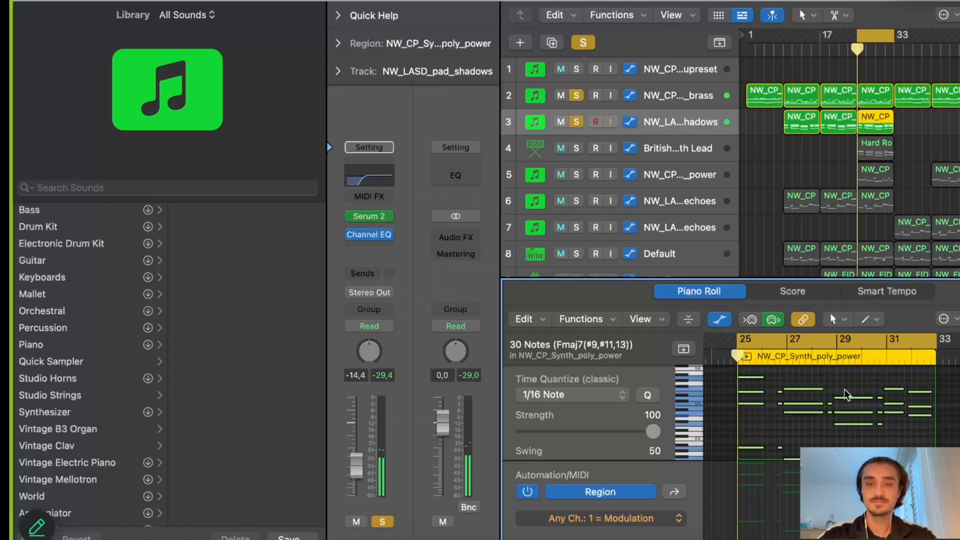
{"action": "key", "text": "alt+Down"}
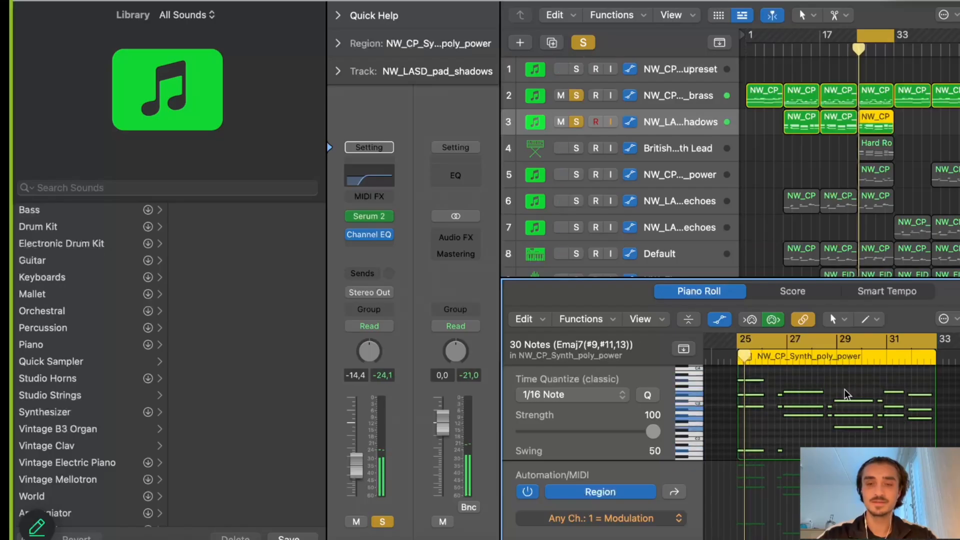
Switch track 3's Serum 2 to the RKU_BME2_pluck_muted_guitar_02 preset
{"action": "left_click", "coordinate": [369, 218]}
{"action": "left_click", "coordinate": [831, 138]}
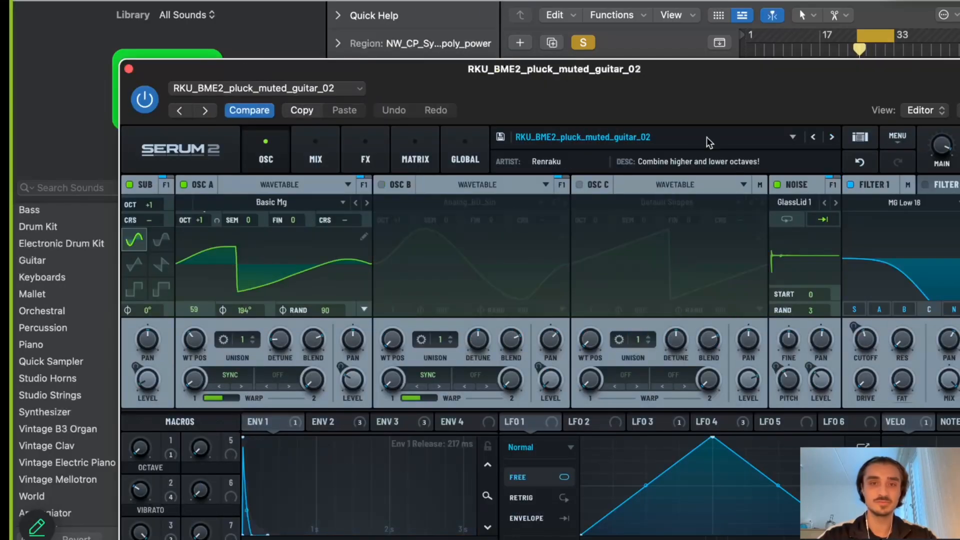
{"action": "left_click", "coordinate": [130, 67]}
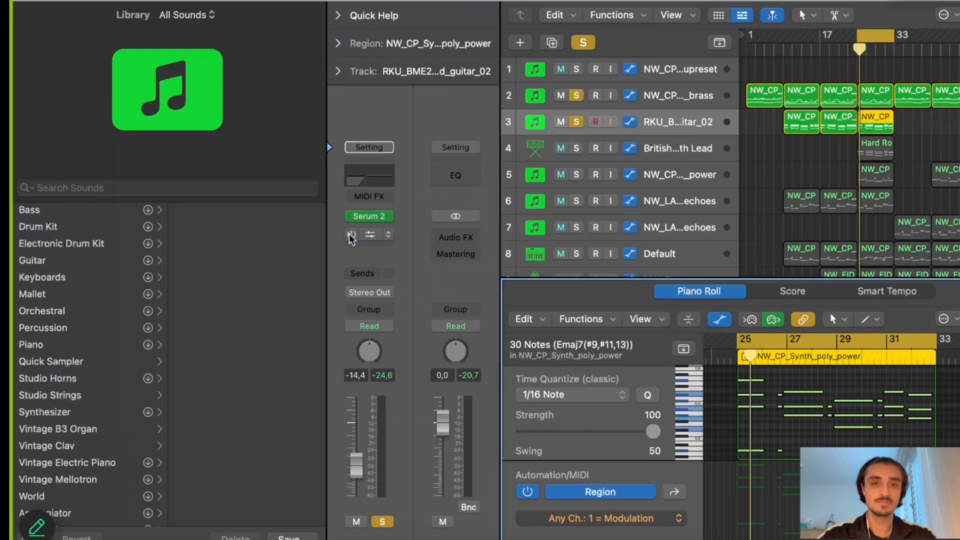
Load the NW_EID_Keys_Lecce preset from the Fire and Ice 80s Italo pack into track 3's Serum 2
{"action": "left_click", "coordinate": [372, 216]}
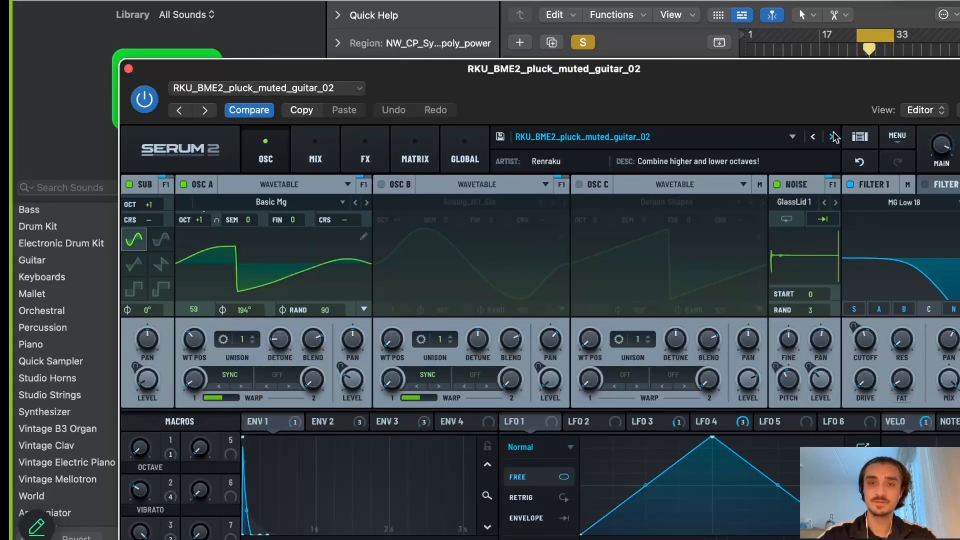
{"action": "left_click", "coordinate": [832, 137]}
{"action": "left_click", "coordinate": [618, 137]}
{"action": "mouse_move", "coordinate": [625, 173]}
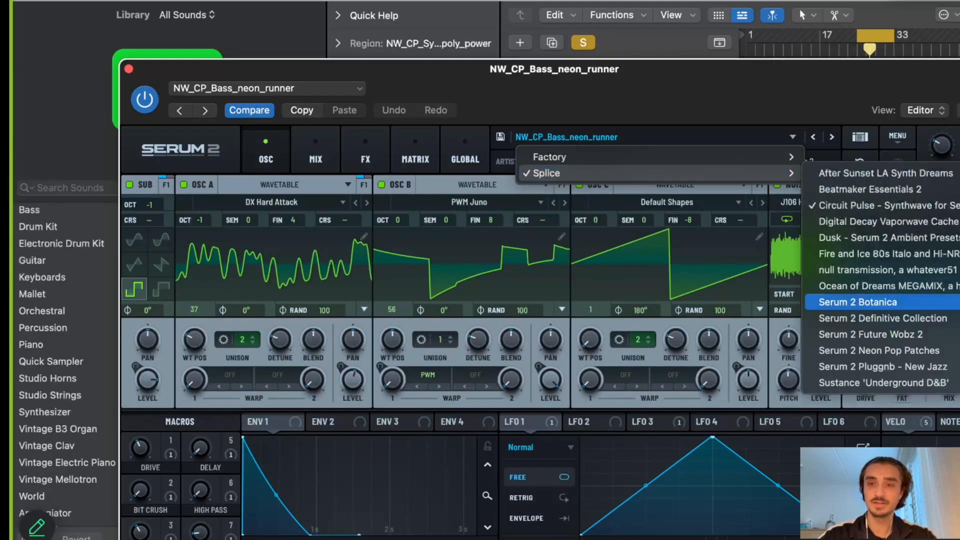
{"action": "mouse_move", "coordinate": [928, 256]}
{"action": "left_click", "coordinate": [761, 256]}
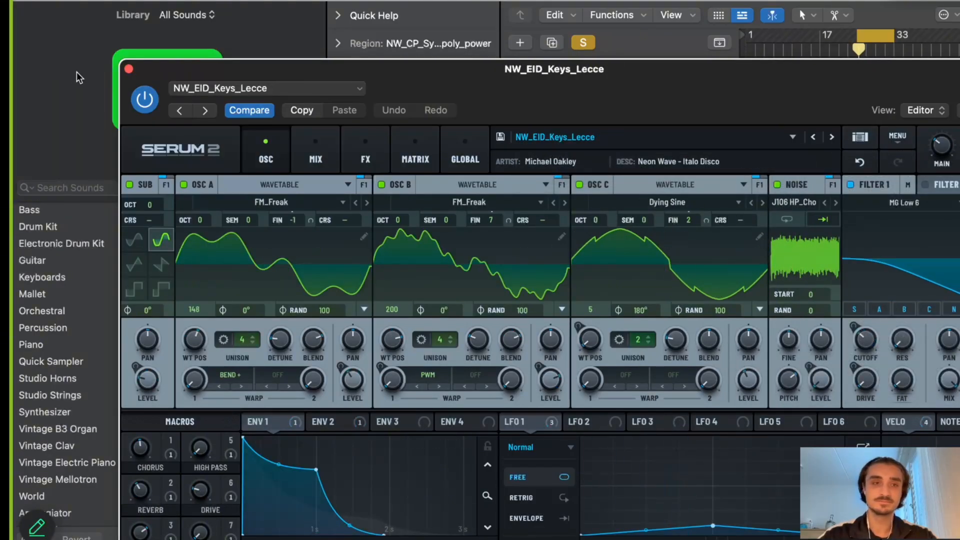
{"action": "left_click", "coordinate": [129, 69]}
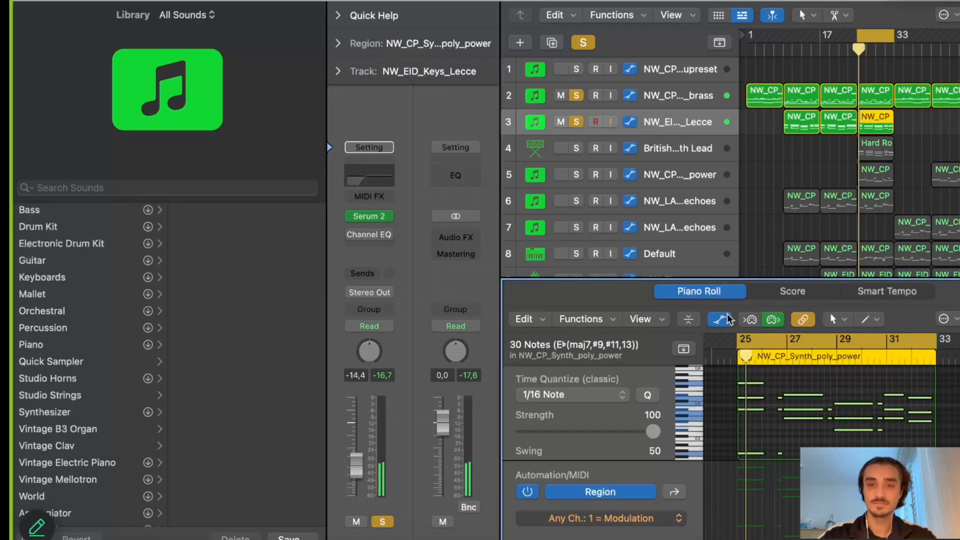
Transpose the selected notes of track 3's bar 25 region down another four semitones
{"action": "key", "text": "alt+Down"}
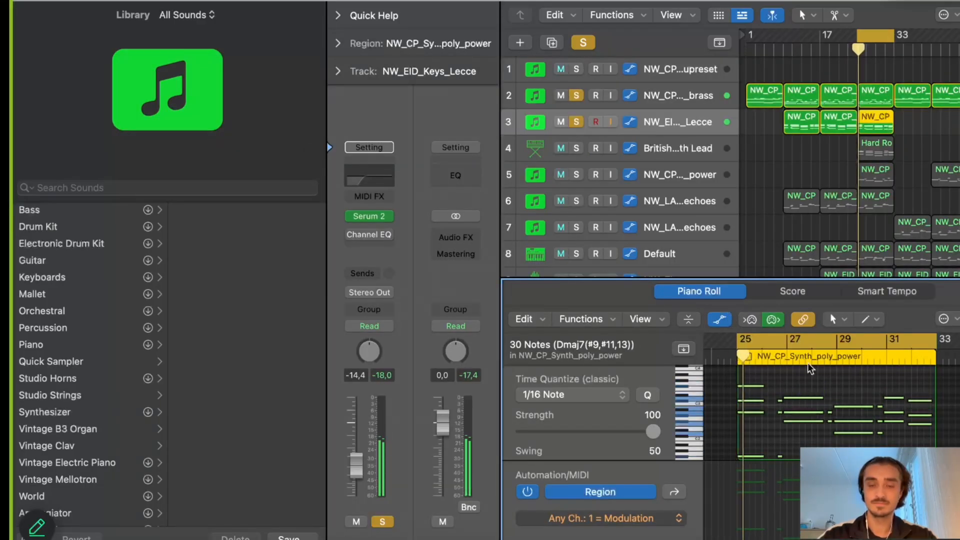
{"action": "key", "text": "alt+Down"}
{"action": "key", "text": "alt+Down"}
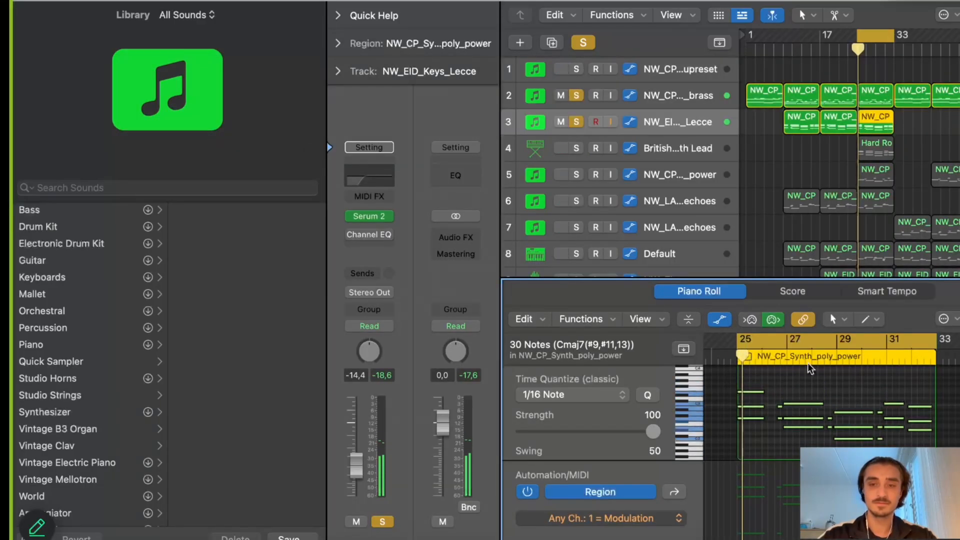
{"action": "key", "text": "alt+Down"}
{"action": "scroll", "coordinate": [806, 440], "scroll_direction": "down", "scroll_amount": 3}
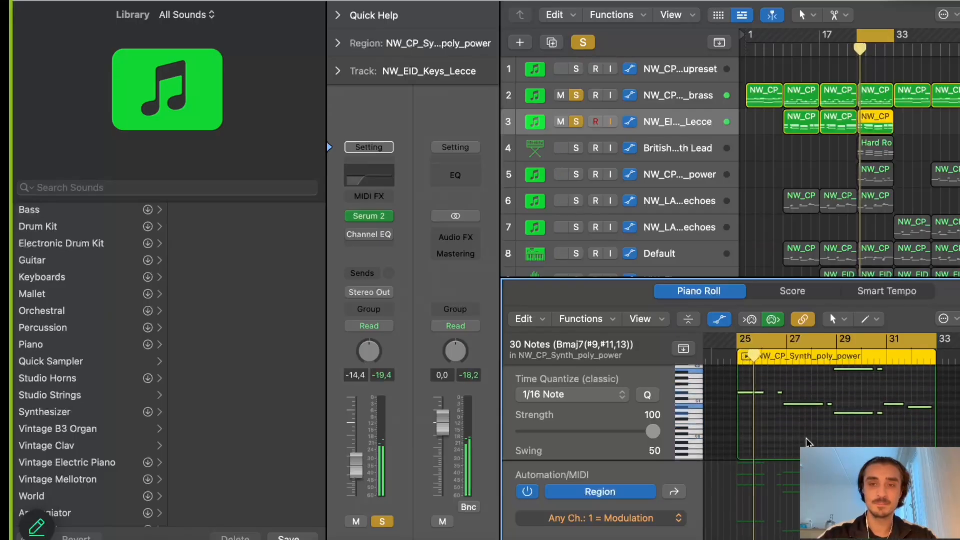
{"action": "scroll", "coordinate": [806, 438], "scroll_direction": "up", "scroll_amount": 2}
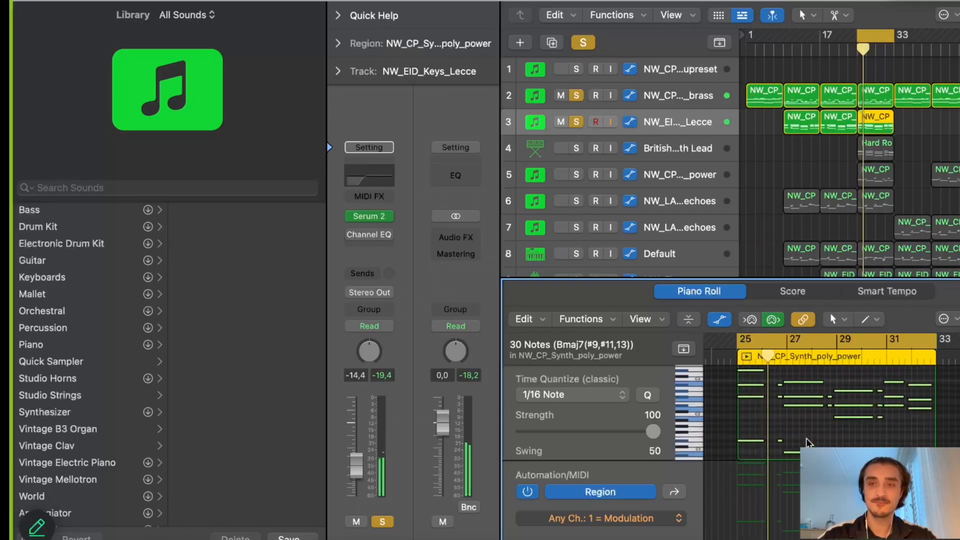
Remove the Serum 2 instrument from track 3 and insert a fresh stereo instance of Serum 2
{"action": "left_click", "coordinate": [375, 217]}
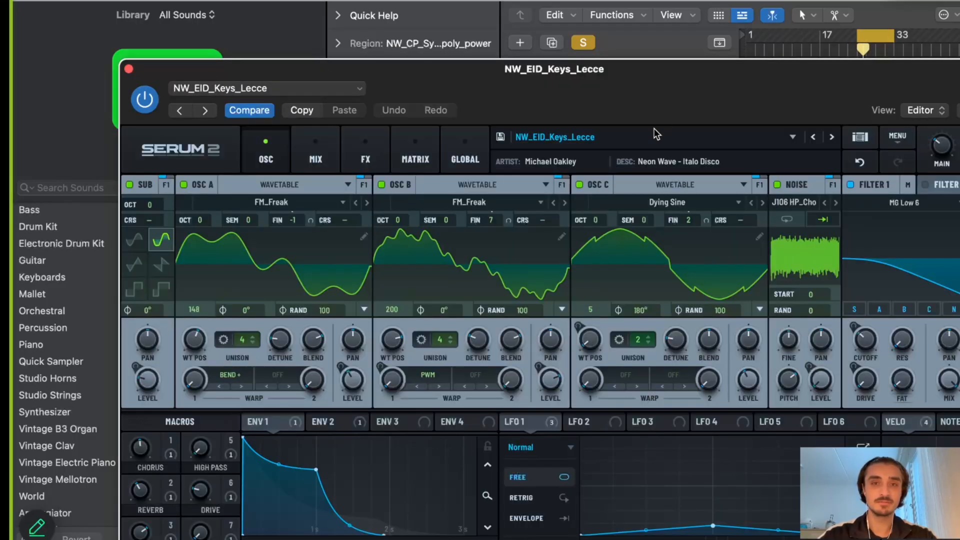
{"action": "left_click", "coordinate": [128, 68]}
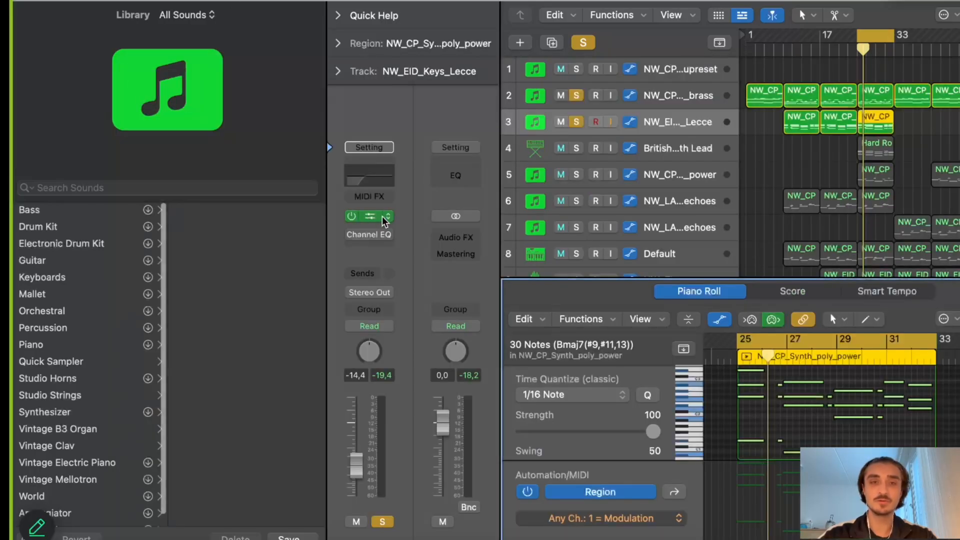
{"action": "left_click", "coordinate": [379, 216]}
{"action": "left_click", "coordinate": [415, 263]}
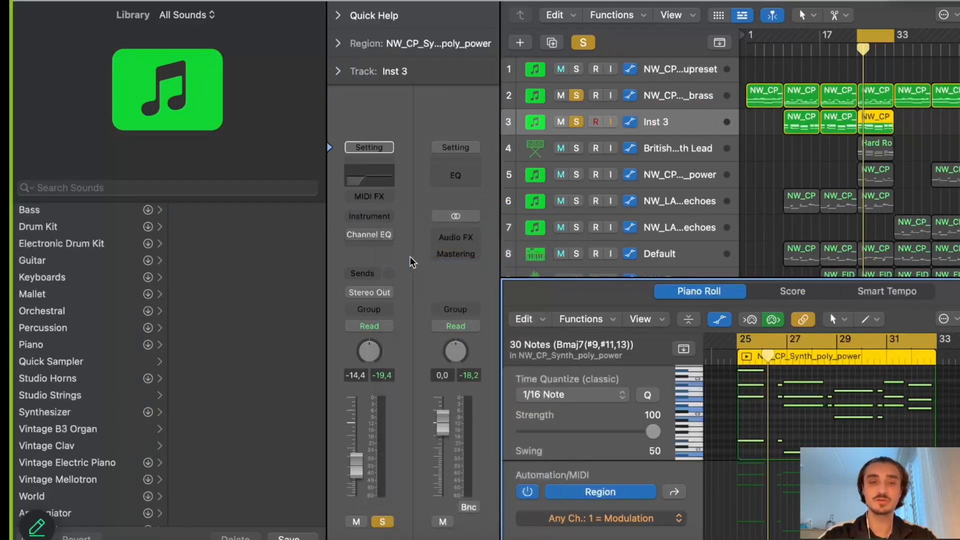
{"action": "left_click", "coordinate": [368, 216]}
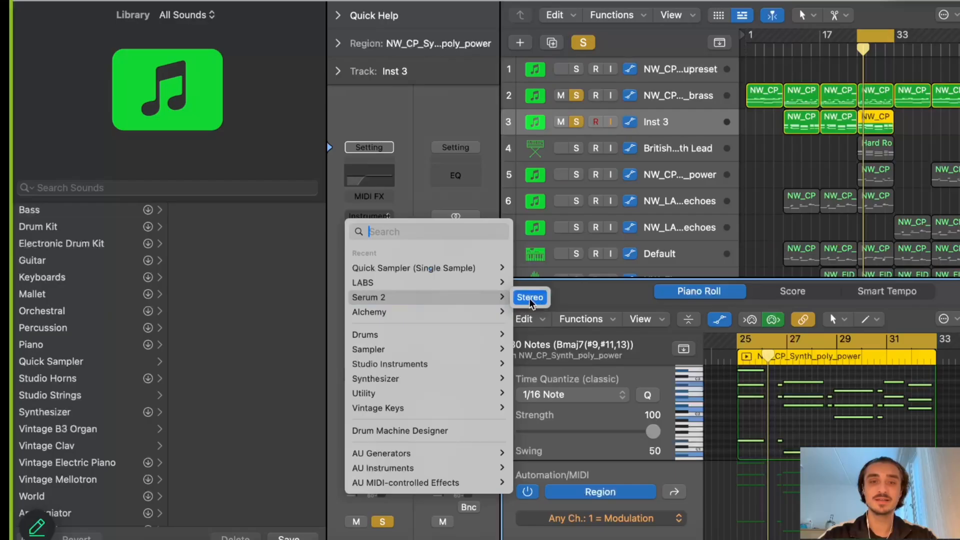
{"action": "left_click", "coordinate": [529, 298]}
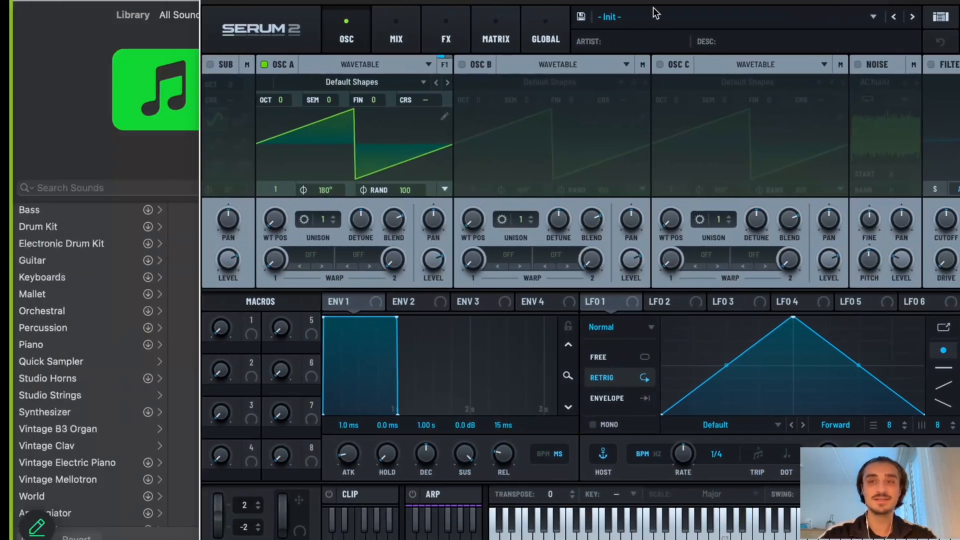
Load the NW_CP_Pad_italian_circuitry preset from the Splice pack Circuit Pulse - Synthwave for Serum 2
{"action": "left_click", "coordinate": [646, 18]}
{"action": "mouse_move", "coordinate": [633, 50]}
{"action": "mouse_move", "coordinate": [467, 103]}
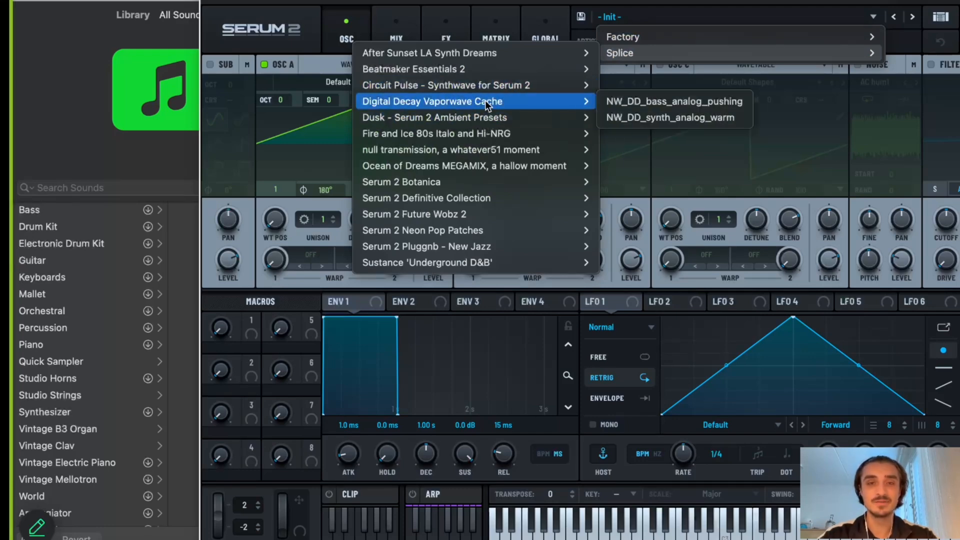
{"action": "mouse_move", "coordinate": [519, 88]}
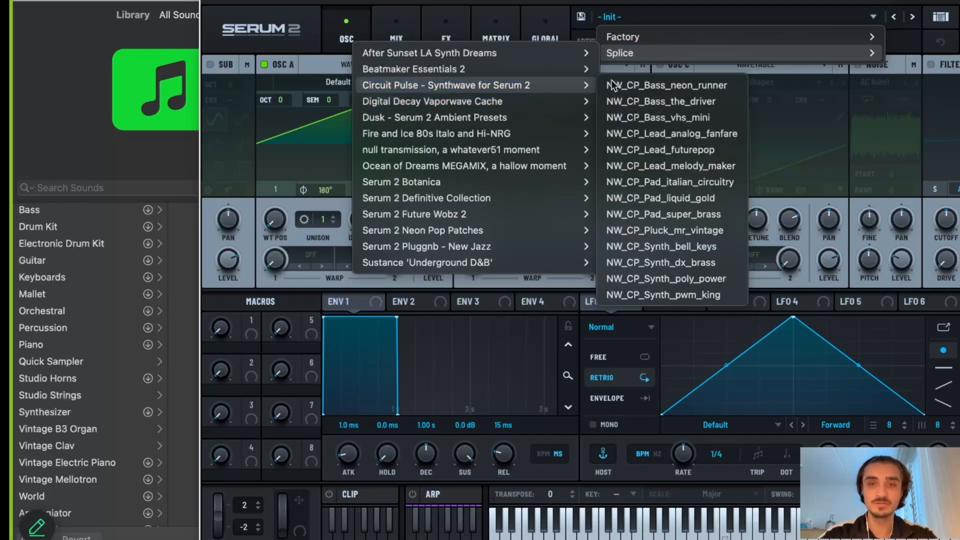
{"action": "left_click", "coordinate": [686, 177]}
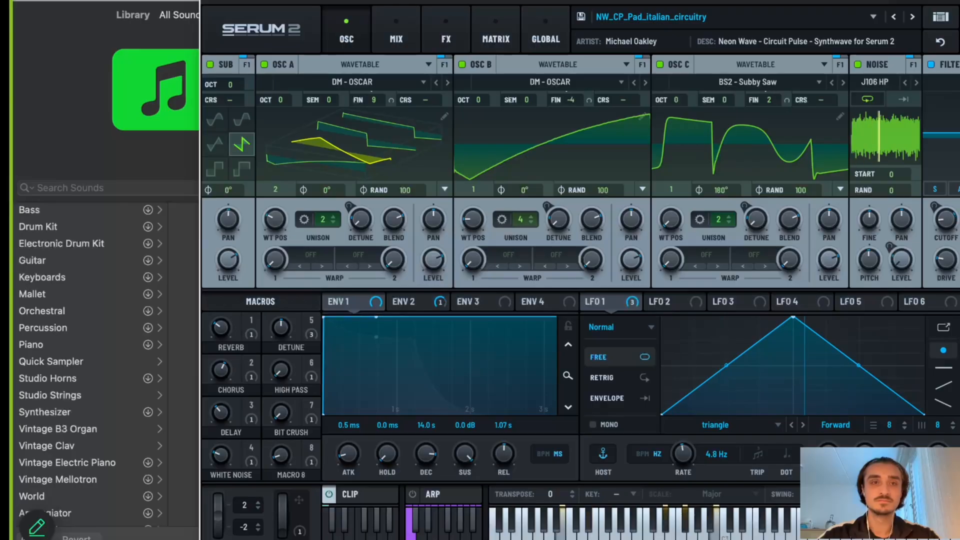
Try all notes of track 3's bar 25 region one octave higher during playback, and return them to their previous pitch
{"action": "key", "text": "v"}
{"action": "left_click", "coordinate": [854, 433]}
{"action": "key", "text": "super+a"}
{"action": "key", "text": "alt+shift+Up"}
{"action": "key", "text": "space"}
{"action": "scroll", "coordinate": [853, 433], "scroll_direction": "up", "scroll_amount": 3}
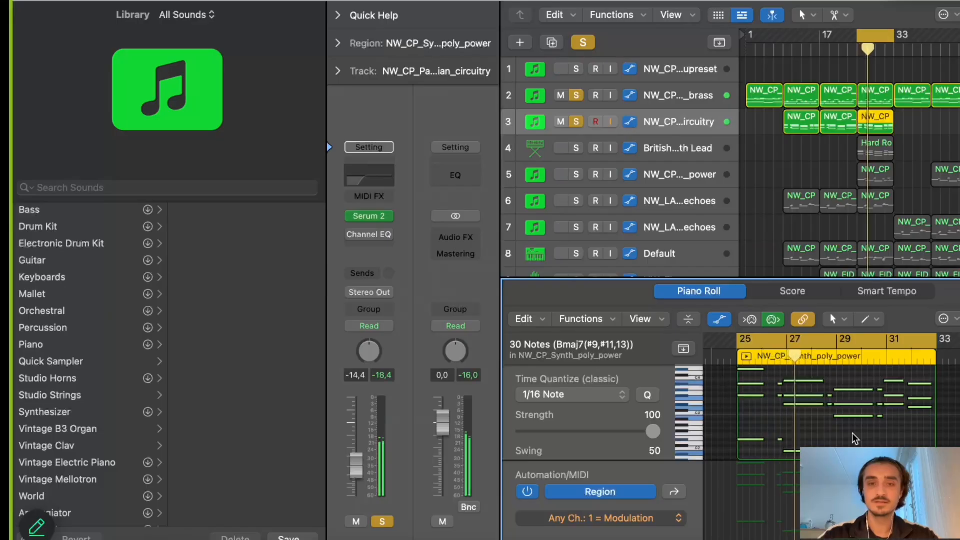
{"action": "key", "text": "space"}
{"action": "key", "text": "alt+shift+Down"}
{"action": "key", "text": "space"}
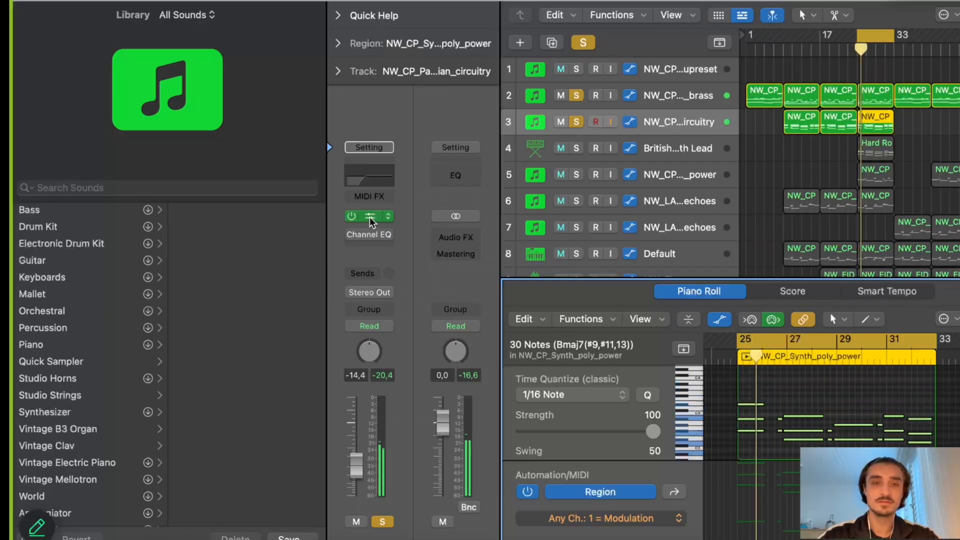
Audition the NW_CP_Pad_liquid_gold and NW_CP_Pad_super_brass presets in track 3's Serum 2
{"action": "left_click", "coordinate": [369, 216]}
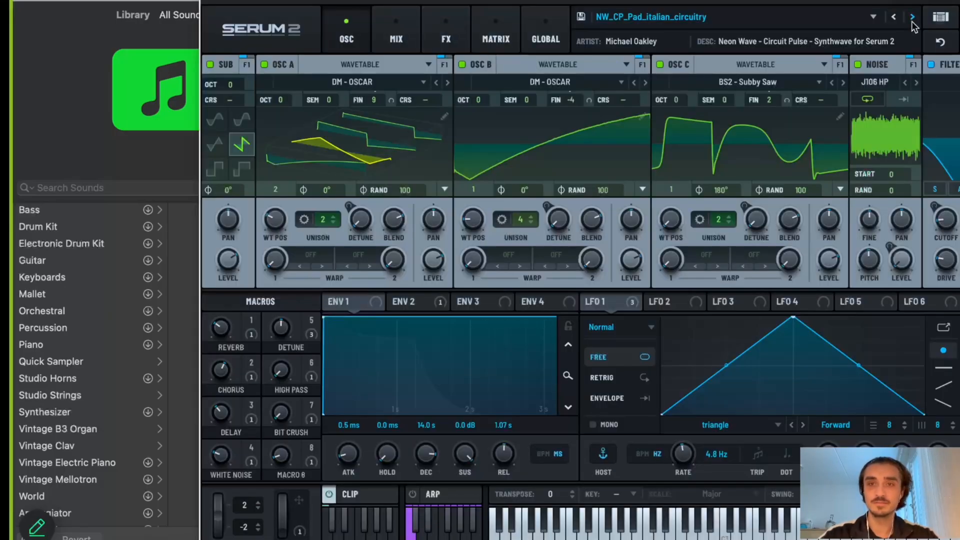
{"action": "left_click", "coordinate": [911, 20]}
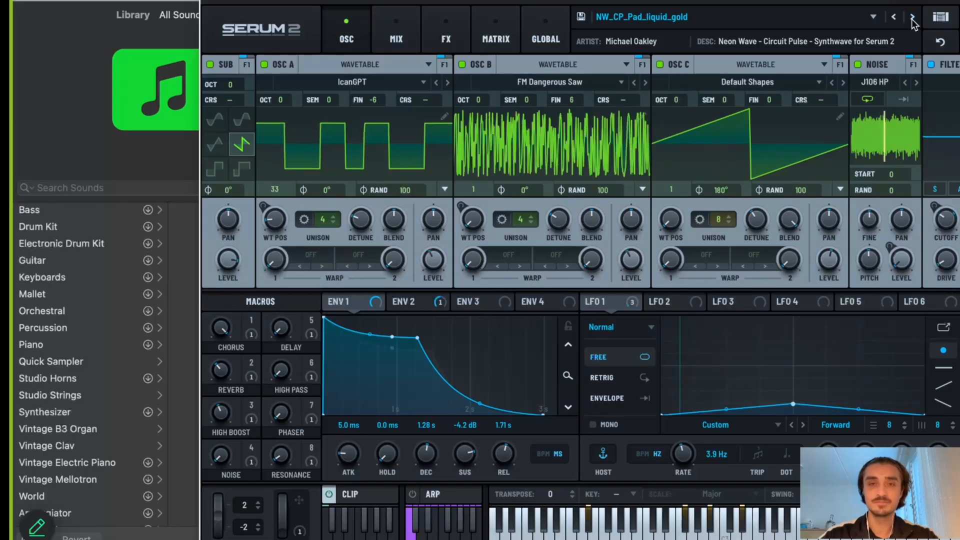
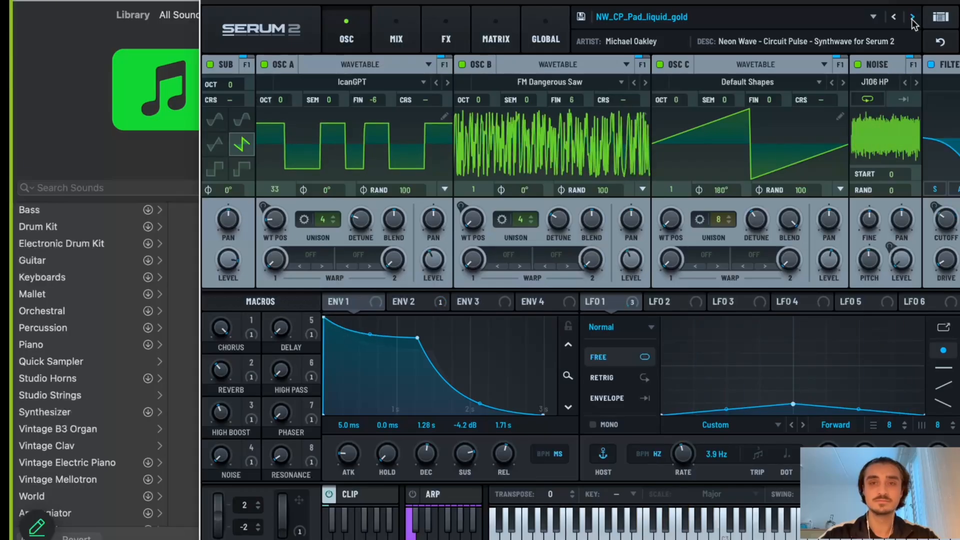
{"action": "left_click", "coordinate": [912, 19]}
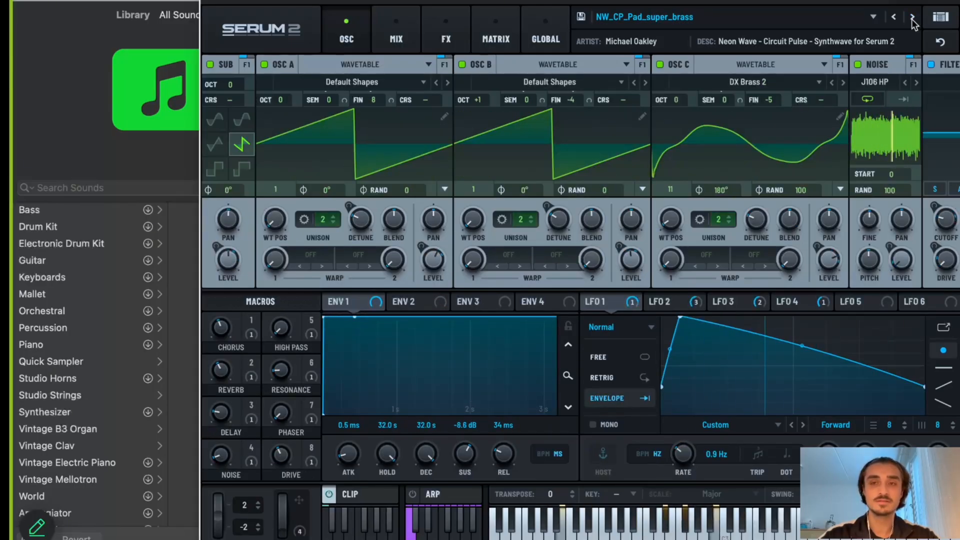
{"action": "key", "text": "super+w"}
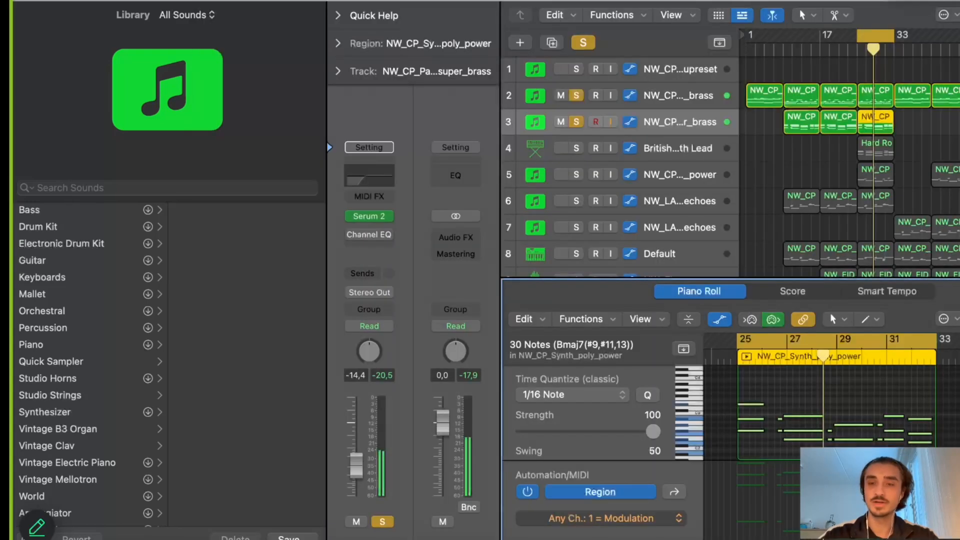
Raise one inner note of each of the first two chords in track 3's bar 25 region by an octave
{"action": "scroll", "coordinate": [867, 417], "scroll_direction": "down", "scroll_amount": 3}
{"action": "left_click", "coordinate": [866, 438]}
{"action": "scroll", "coordinate": [865, 438], "scroll_direction": "up", "scroll_amount": 3}
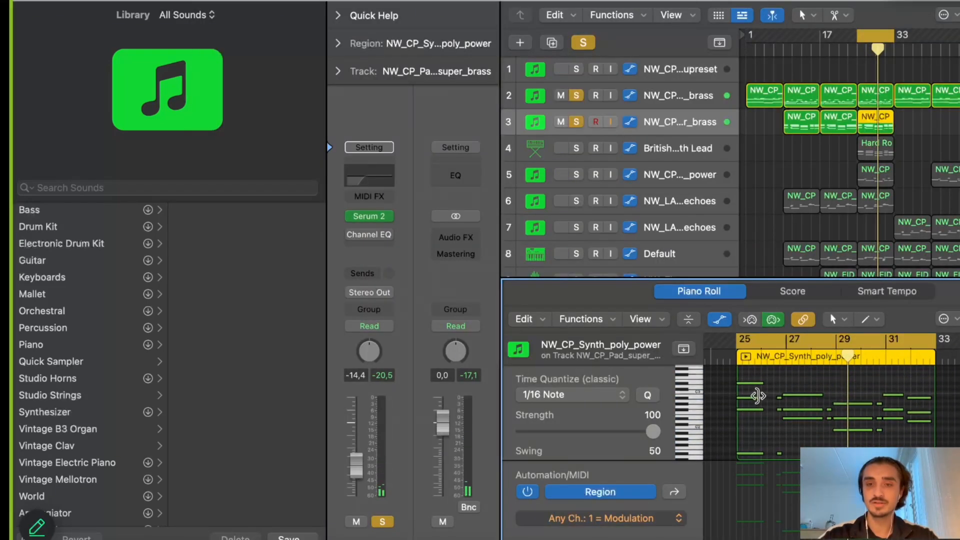
{"action": "left_click", "coordinate": [758, 396]}
{"action": "left_click", "coordinate": [779, 409], "text": "shift"}
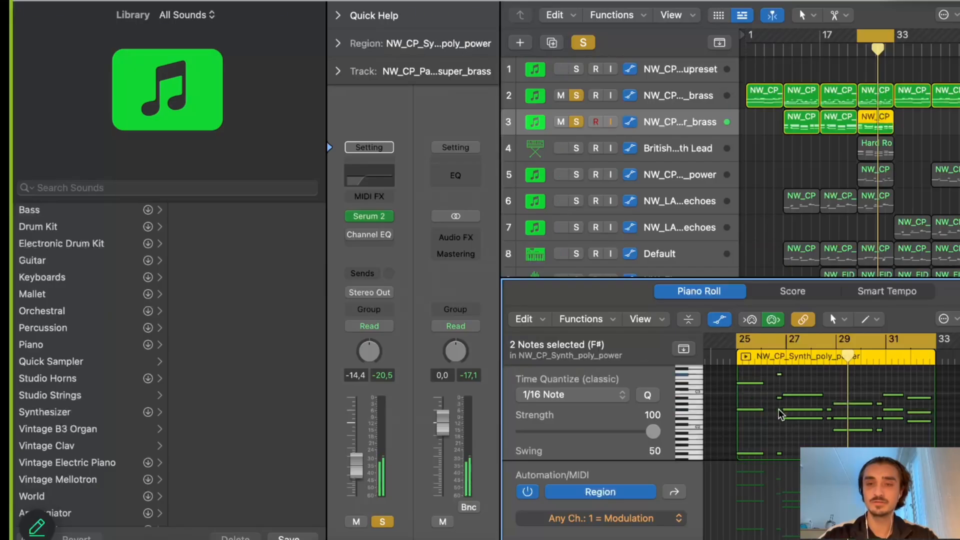
{"action": "scroll", "coordinate": [799, 420], "scroll_direction": "up", "scroll_amount": 1}
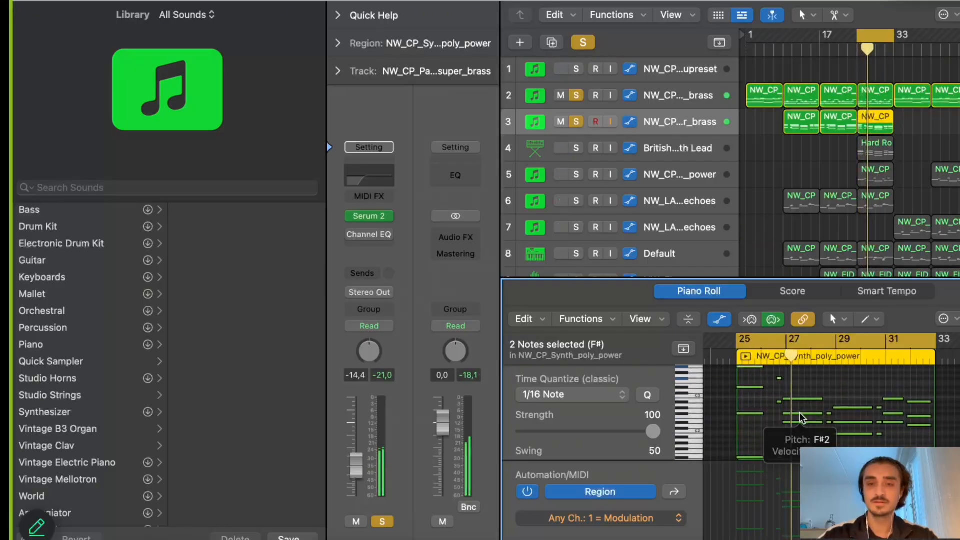
Raise the inner notes of the long chords in bars 27, 29, 31 and 32 of track 3's region by an octave
{"action": "left_click", "coordinate": [799, 413]}
{"action": "key", "text": "shift+alt+Up"}
{"action": "left_click", "coordinate": [839, 422]}
{"action": "key", "text": "shift+alt+Up"}
{"action": "left_click", "coordinate": [896, 413]}
{"action": "left_click", "coordinate": [918, 416], "text": "shift"}
{"action": "key", "text": "alt+shift+Up"}
Raise the inner note of the short chord just before bar 29 by an octave and clear the note selection
{"action": "left_click", "coordinate": [918, 417]}
{"action": "scroll", "coordinate": [918, 416], "scroll_direction": "down", "scroll_amount": 2}
{"action": "scroll", "coordinate": [917, 416], "scroll_direction": "up", "scroll_amount": 2}
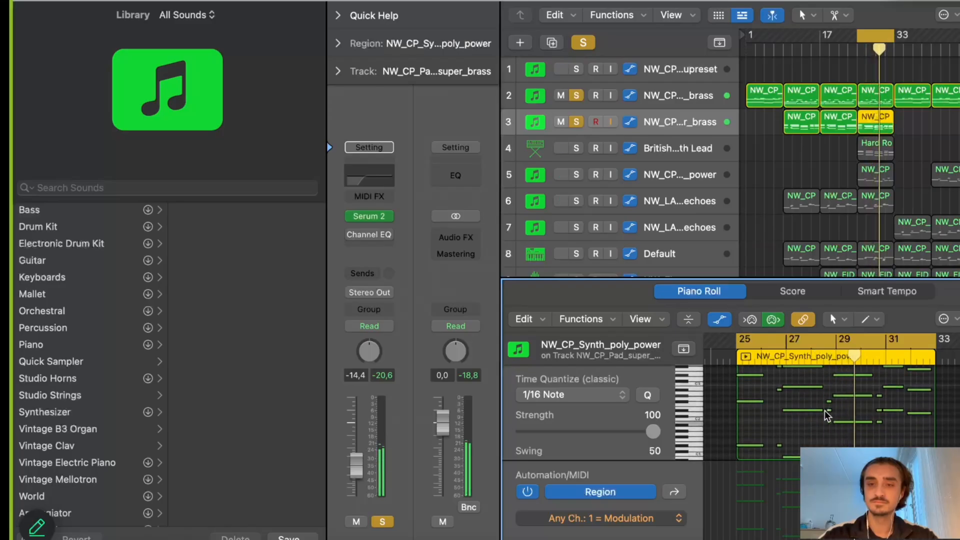
{"action": "left_click", "coordinate": [825, 410]}
{"action": "scroll", "coordinate": [825, 410], "scroll_direction": "up", "scroll_amount": 3}
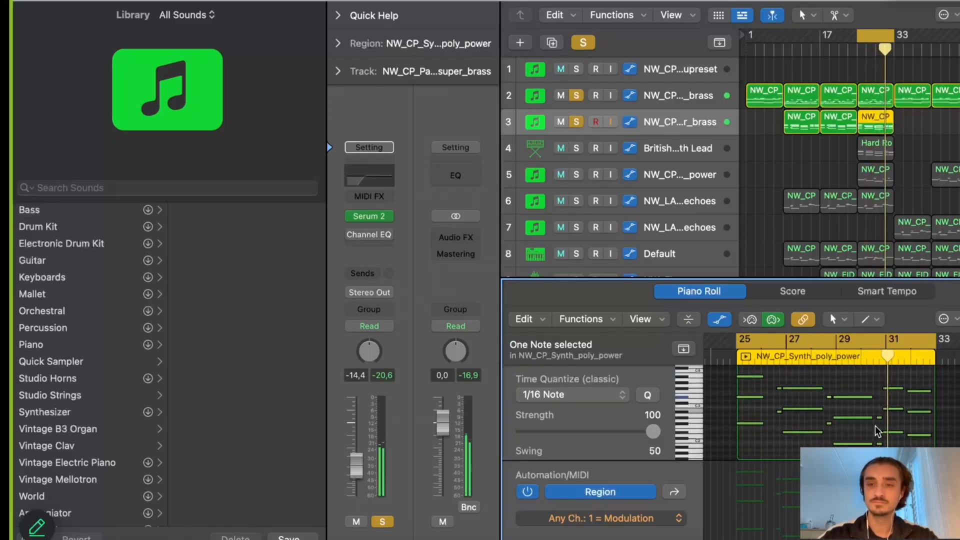
{"action": "left_click", "coordinate": [945, 433]}
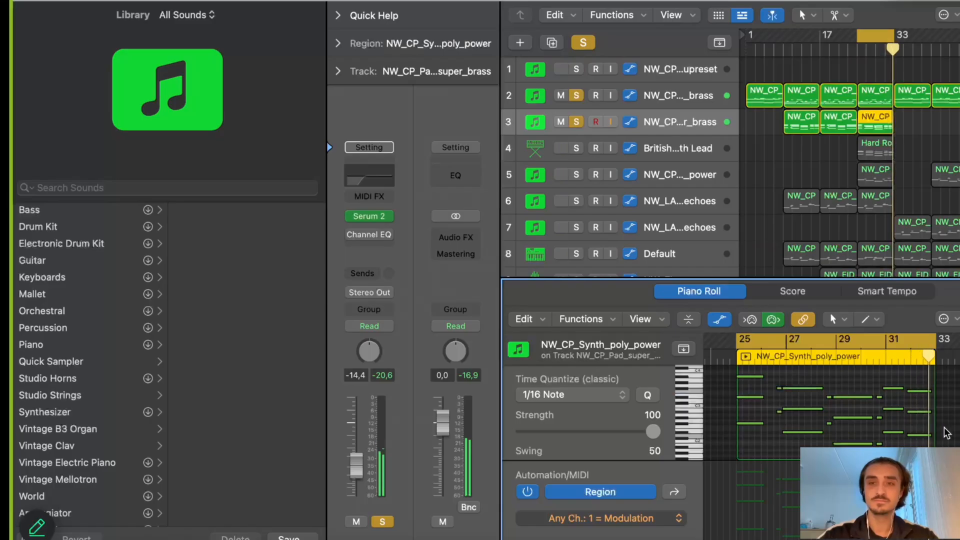
Audition the following presets in track 3's Serum 2, from NW_CP_Pluck_mr_vintage through NW_CP_Synth_dx_brass to NW_CP_Synth_poly_power
{"action": "left_click", "coordinate": [369, 217]}
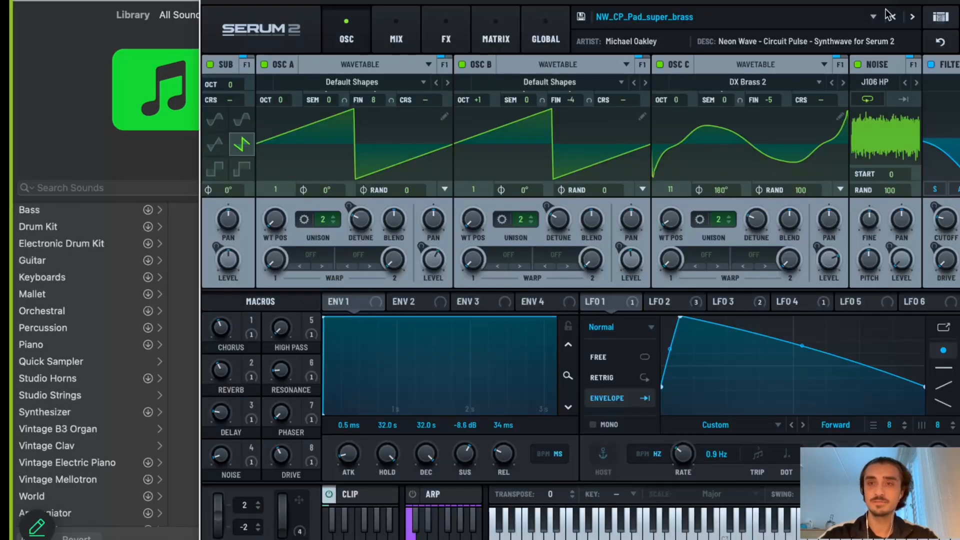
{"action": "left_click", "coordinate": [910, 18]}
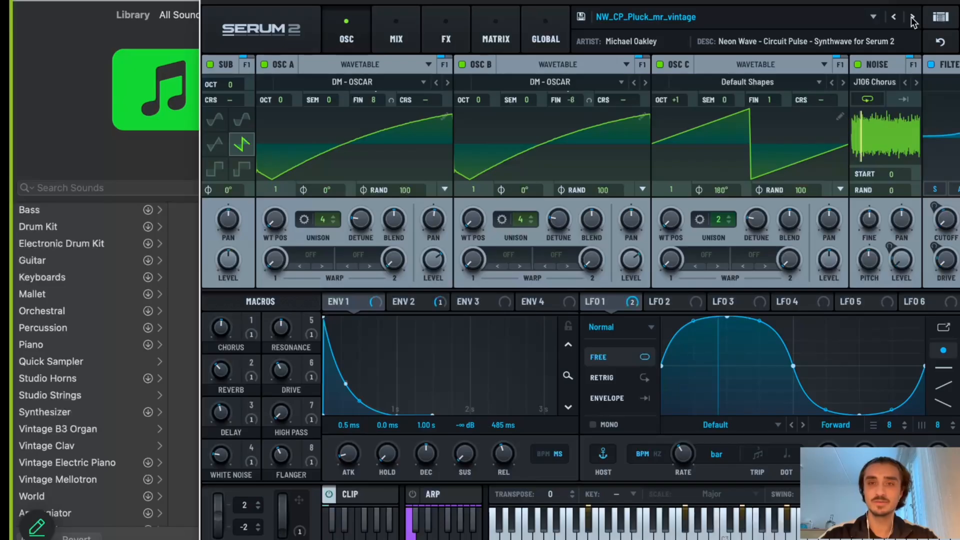
{"action": "left_click", "coordinate": [911, 18]}
{"action": "left_click", "coordinate": [911, 17]}
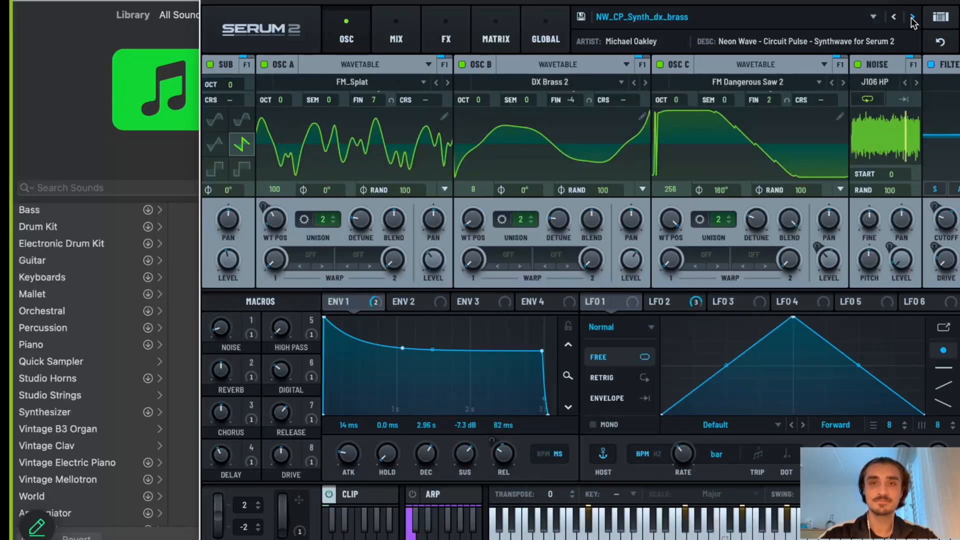
{"action": "left_click", "coordinate": [911, 17]}
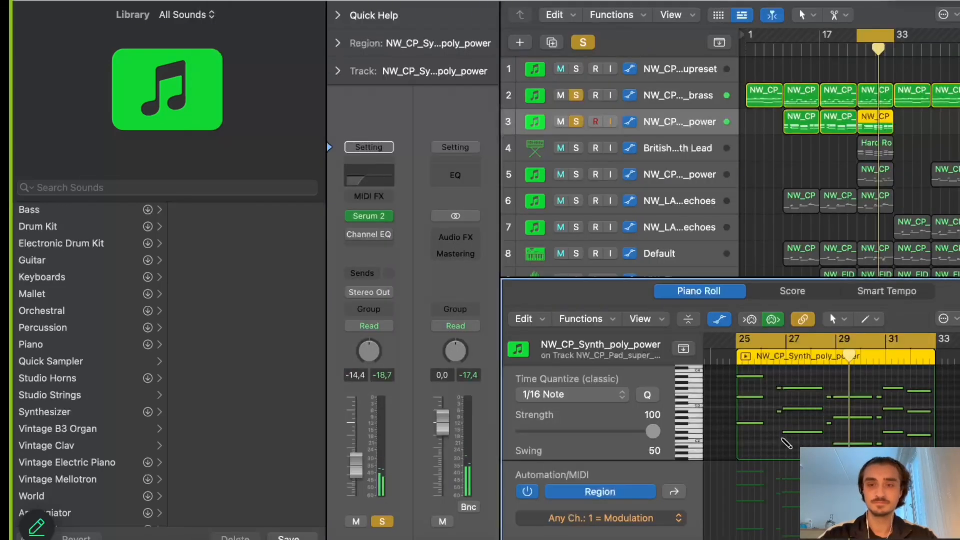
Transpose all notes of track 3's bar 25 region up an octave
{"action": "key", "text": "super+a"}
{"action": "key", "text": "alt+shift+Up"}
{"action": "key", "text": "space"}
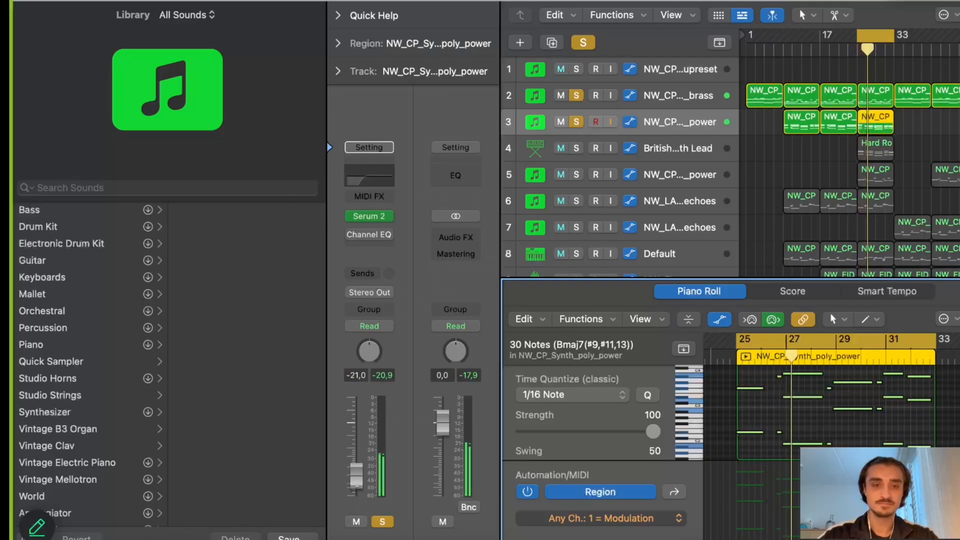
Load the NW_CP_Synth_pwm_king preset into track 3's Serum 2 and close the plug-in
{"action": "left_click", "coordinate": [369, 216]}
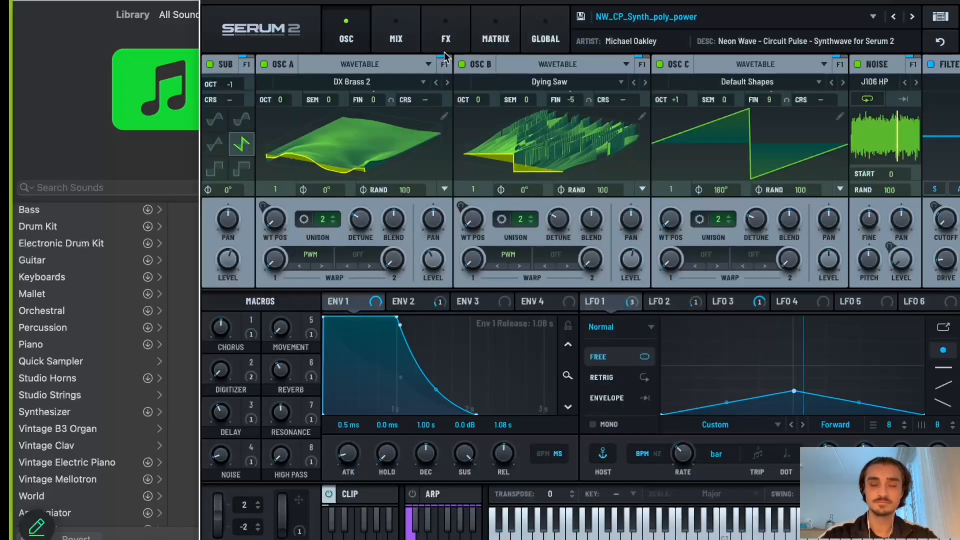
{"action": "left_click", "coordinate": [914, 17]}
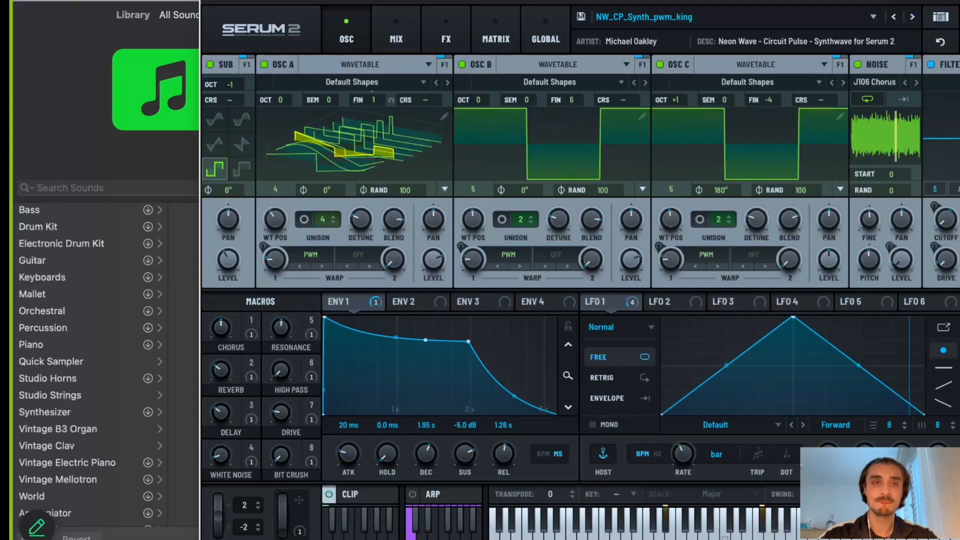
{"action": "key", "text": "super+w"}
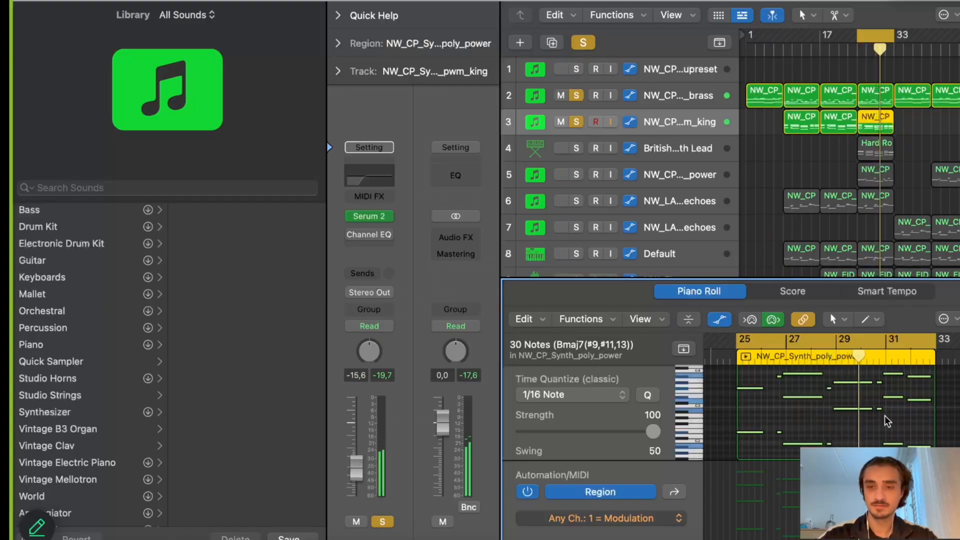
{"action": "key", "text": "z"}
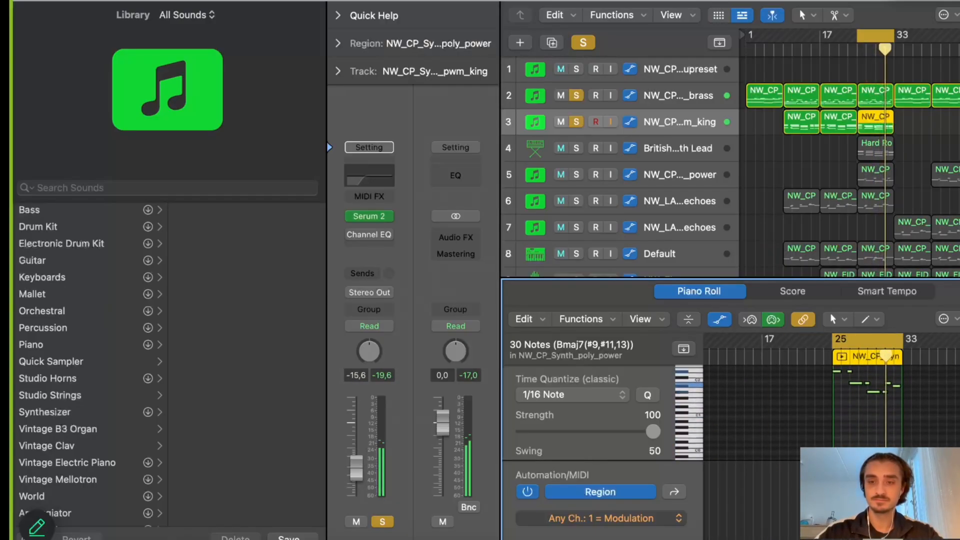
{"action": "key", "text": "super+Tab"}
{"action": "key", "text": "super+Tab"}
{"action": "key", "text": "space"}
{"action": "key", "text": "space"}
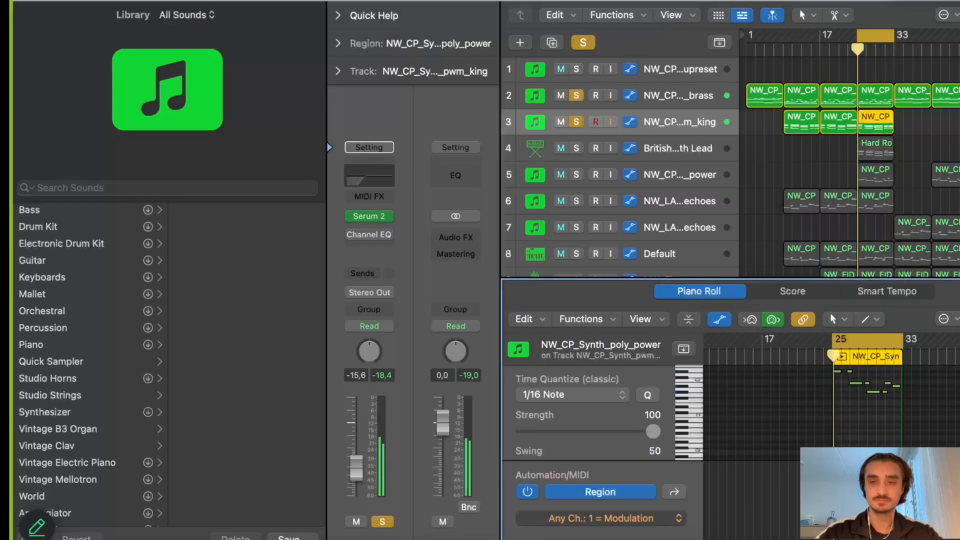
Lower the top notes of the first two chords, in bars 25 and 26 of track 3's region, by an octave
{"action": "key", "text": "z"}
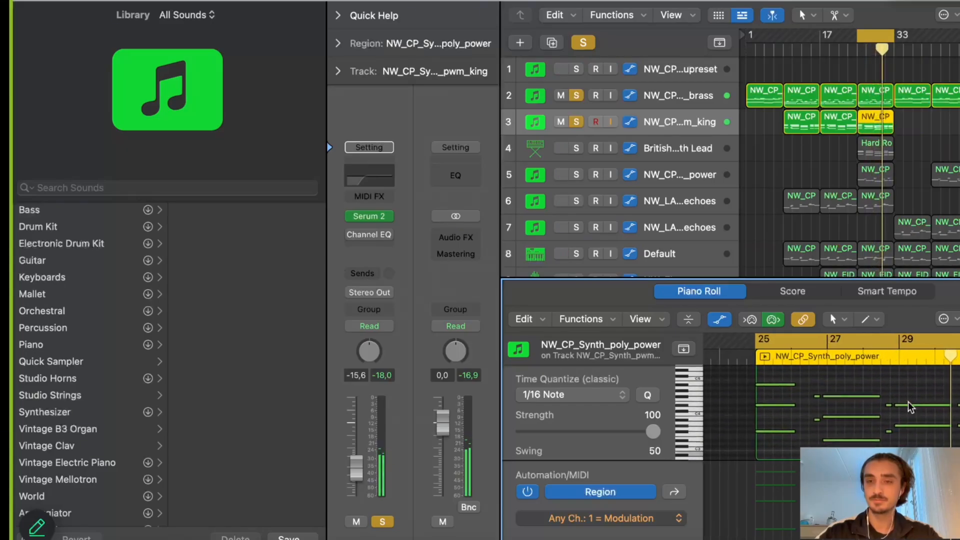
{"action": "left_click_drag", "start_coordinate": [766, 378], "coordinate": [817, 401]}
{"action": "key", "text": "alt+shift+Down"}
{"action": "scroll", "coordinate": [816, 393], "scroll_direction": "down", "scroll_amount": 1}
{"action": "left_click", "coordinate": [818, 391]}
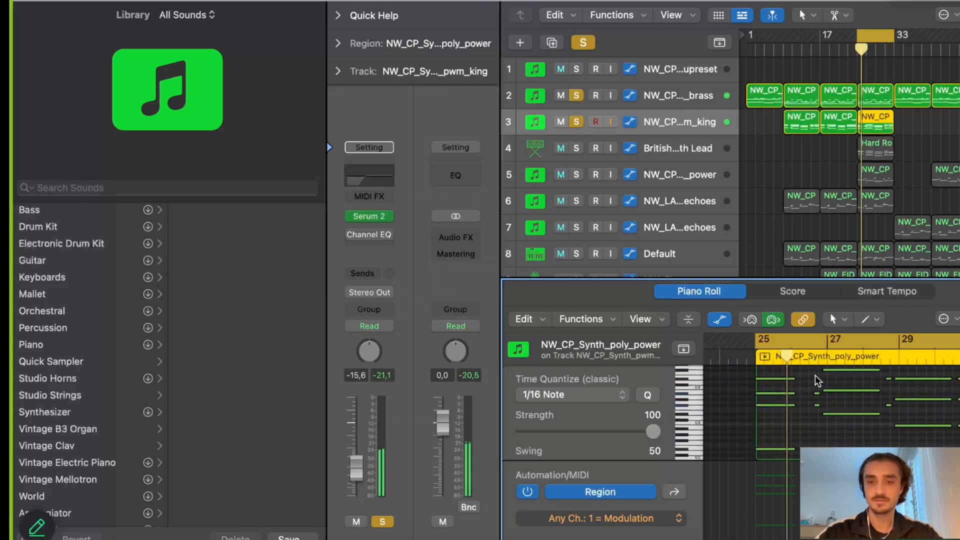
{"action": "scroll", "coordinate": [819, 391], "scroll_direction": "up", "scroll_amount": 1}
Lower the top notes of the bar 27 chord, the short chord before bar 29 and the bar 29 chord by an octave
{"action": "left_click", "coordinate": [843, 395]}
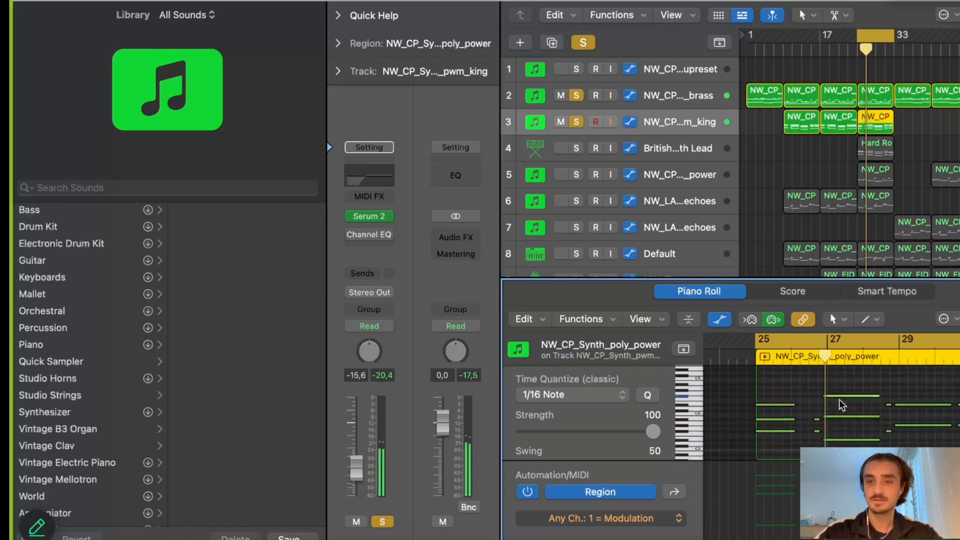
{"action": "key", "text": "alt+shift+Down"}
{"action": "scroll", "coordinate": [880, 395], "scroll_direction": "down", "scroll_amount": 1}
{"action": "left_click", "coordinate": [918, 371]}
{"action": "left_click_drag", "start_coordinate": [917, 373], "coordinate": [883, 381]}
{"action": "key", "text": "alt+shift+Down"}
{"action": "key", "text": "alt+shift+Down"}
{"action": "scroll", "coordinate": [884, 382], "scroll_direction": "up", "scroll_amount": 1}
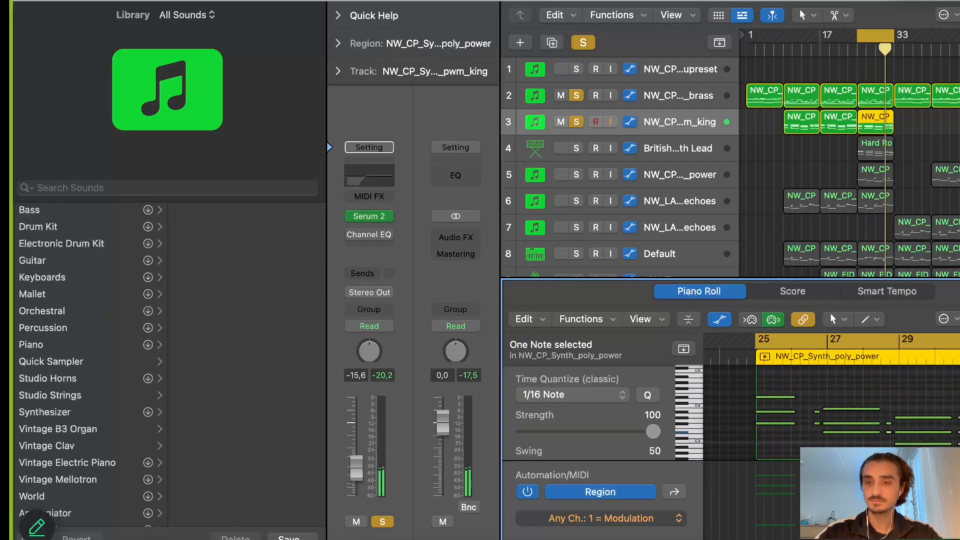
Lower the top notes of the chords after the long bar 29 chord by an octave and clear the note selection
{"action": "left_click_drag", "start_coordinate": [954, 376], "coordinate": [959, 400]}
{"action": "key", "text": "alt+shift+Down"}
{"action": "scroll", "coordinate": [880, 400], "scroll_direction": "down", "scroll_amount": 1}
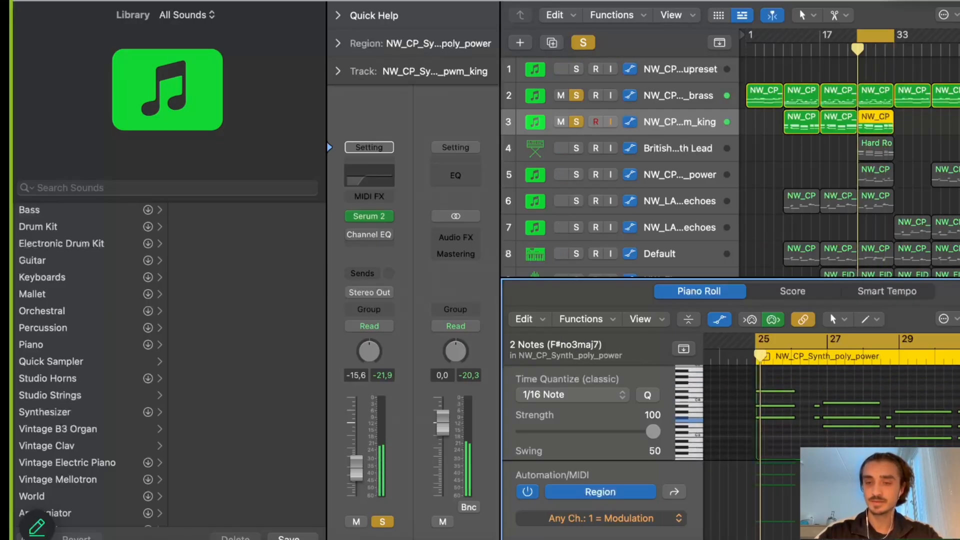
{"action": "scroll", "coordinate": [841, 421], "scroll_direction": "down", "scroll_amount": 1}
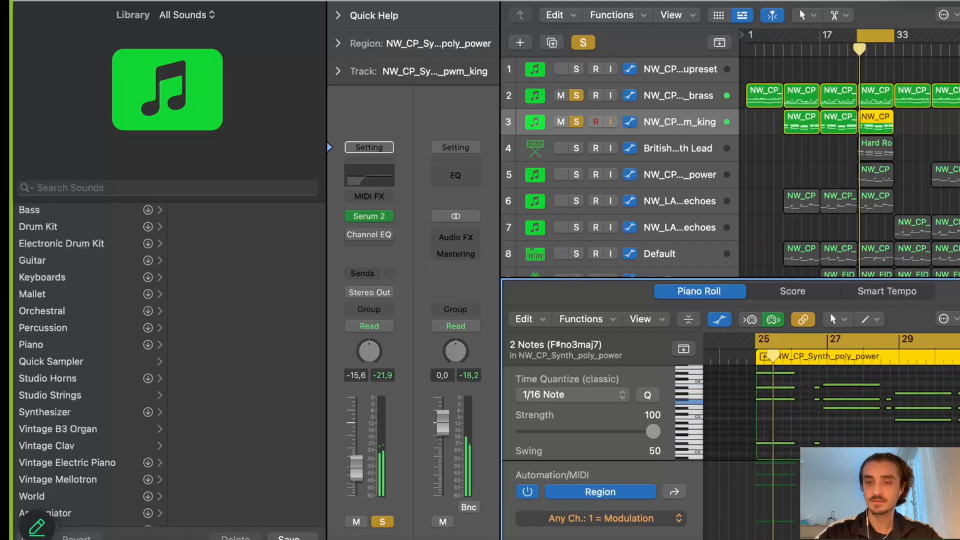
{"action": "left_click", "coordinate": [840, 435]}
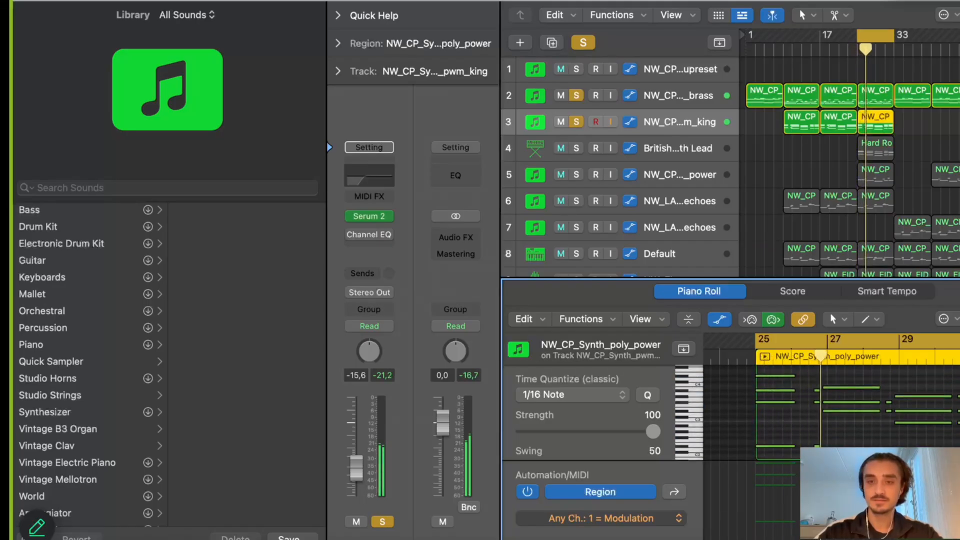
Set track 3's volume fader to -16.8 dB
{"action": "scroll", "coordinate": [840, 420], "scroll_direction": "down", "scroll_amount": 1}
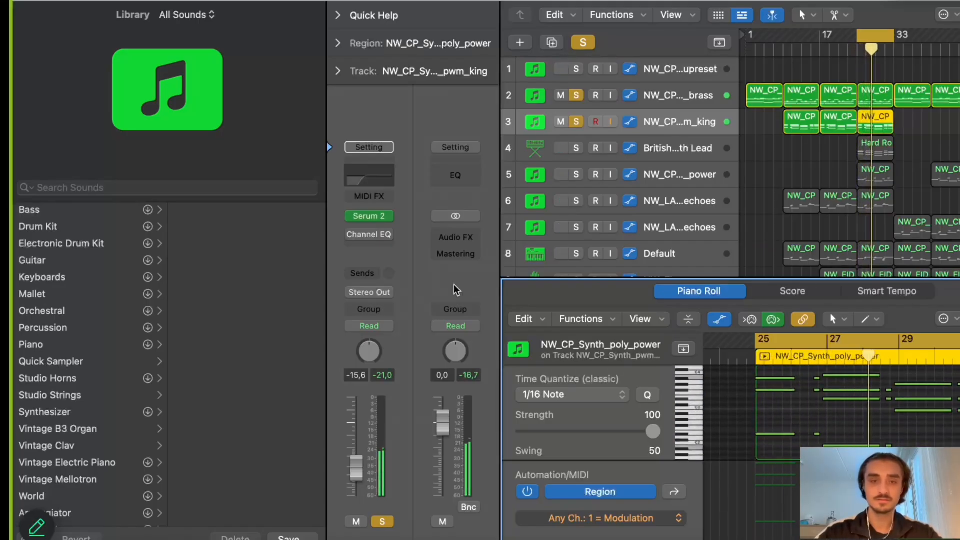
{"action": "left_click_drag", "start_coordinate": [354, 476], "coordinate": [354, 477]}
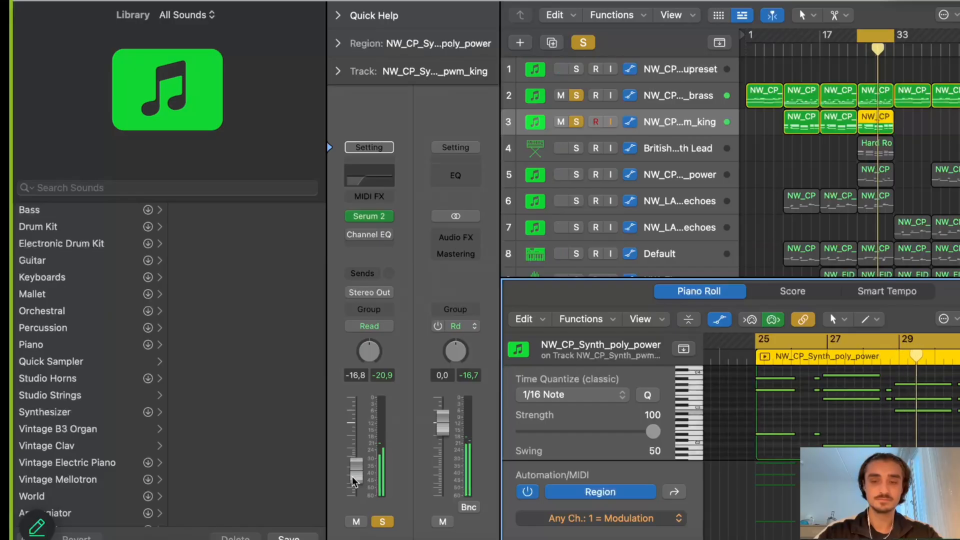
{"action": "scroll", "coordinate": [868, 412], "scroll_direction": "up", "scroll_amount": 1}
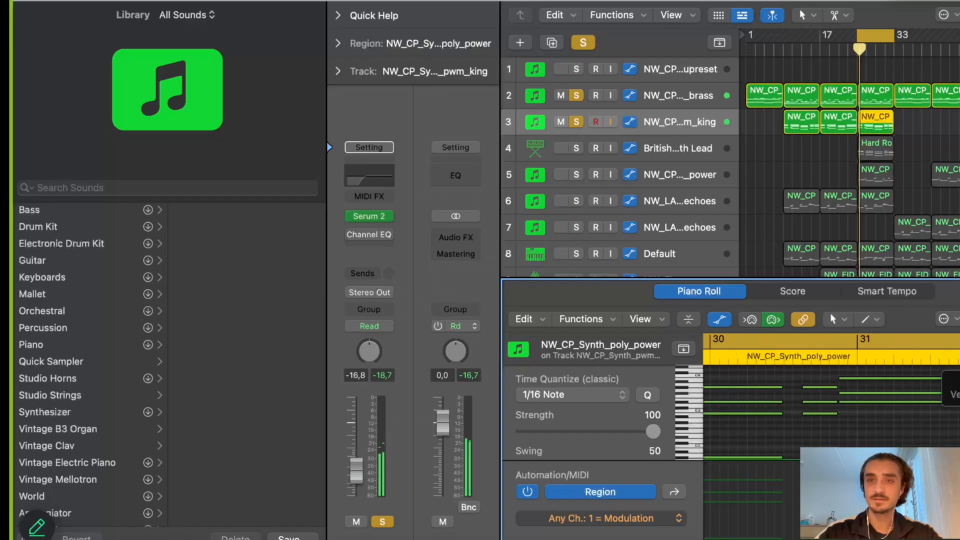
Solo tracks 5, 6 and 7 alongside the already soloed tracks 2 and 3
{"action": "left_click", "coordinate": [576, 175]}
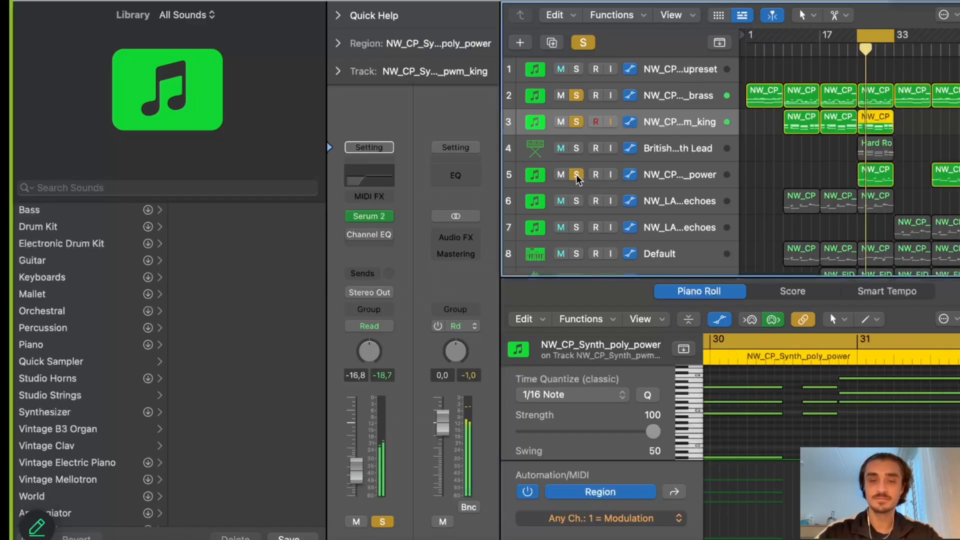
{"action": "left_click", "coordinate": [577, 201]}
{"action": "left_click", "coordinate": [577, 227]}
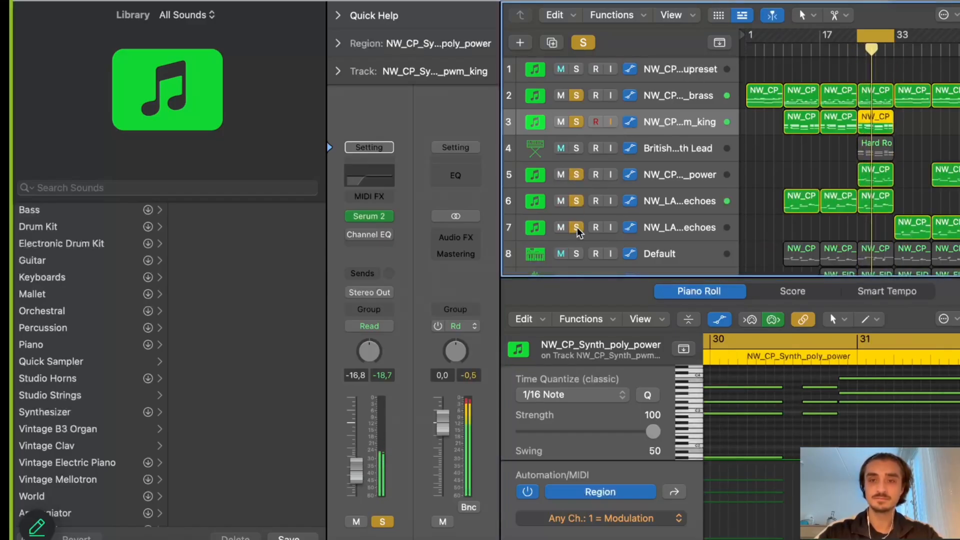
Solo tracks 8 to 12 alongside the already soloed synth tracks
{"action": "scroll", "coordinate": [578, 230], "scroll_direction": "down", "scroll_amount": 2}
{"action": "left_click", "coordinate": [577, 207]}
{"action": "left_click", "coordinate": [577, 233]}
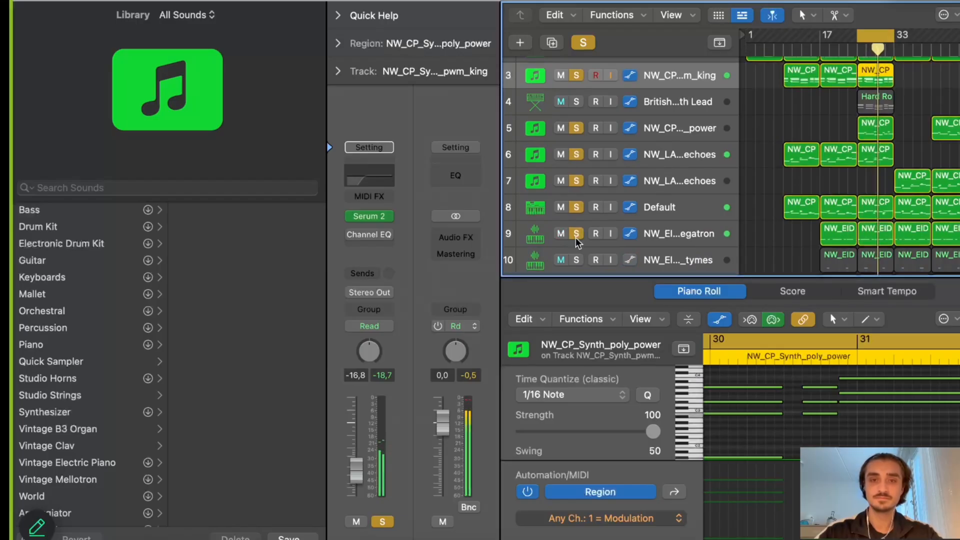
{"action": "left_click", "coordinate": [577, 259]}
{"action": "scroll", "coordinate": [595, 181], "scroll_direction": "down", "scroll_amount": 3}
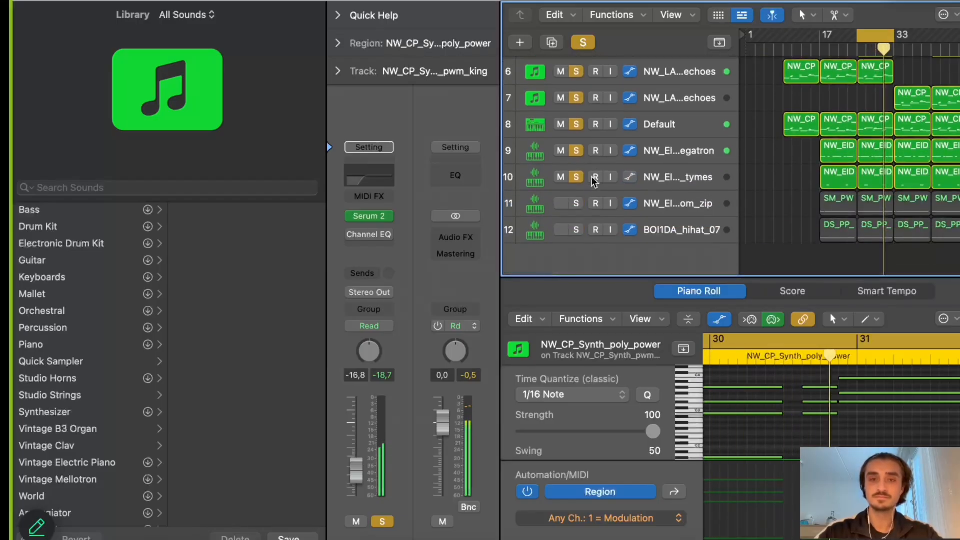
{"action": "left_click", "coordinate": [577, 204]}
{"action": "left_click", "coordinate": [577, 230]}
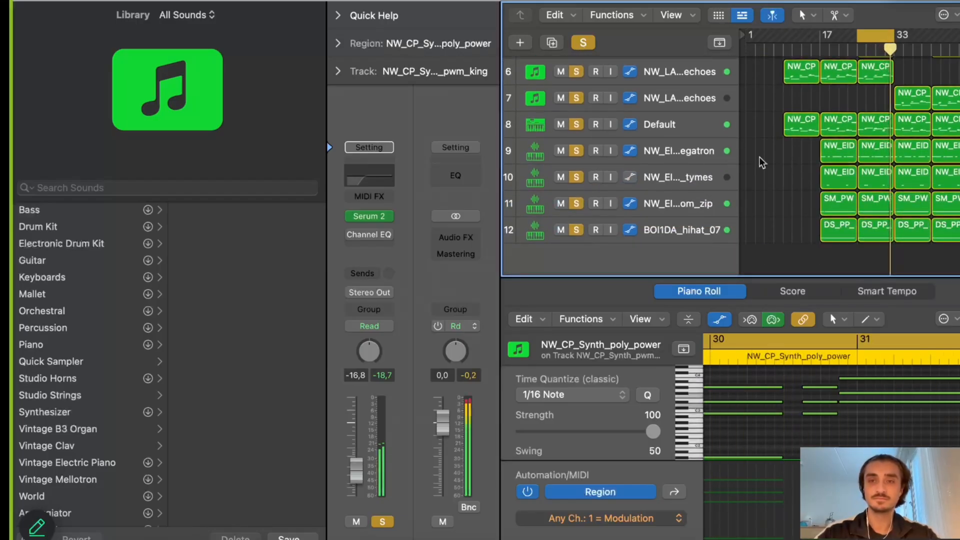
Turn off the cycle range and raise track 3's volume fader to -14.0 dB
{"action": "scroll", "coordinate": [576, 230], "scroll_direction": "up", "scroll_amount": 5}
{"action": "left_click", "coordinate": [870, 39]}
{"action": "key", "text": "x"}
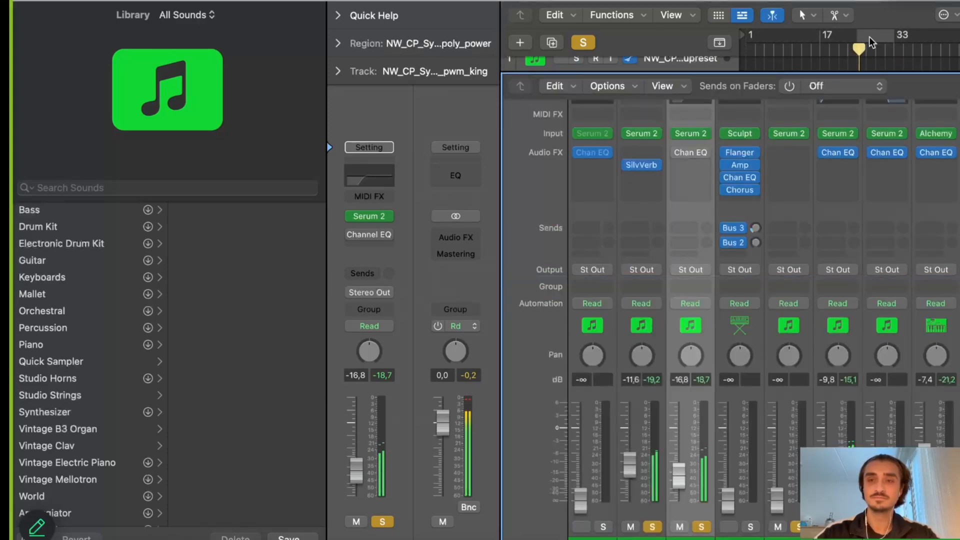
{"action": "key", "text": "x"}
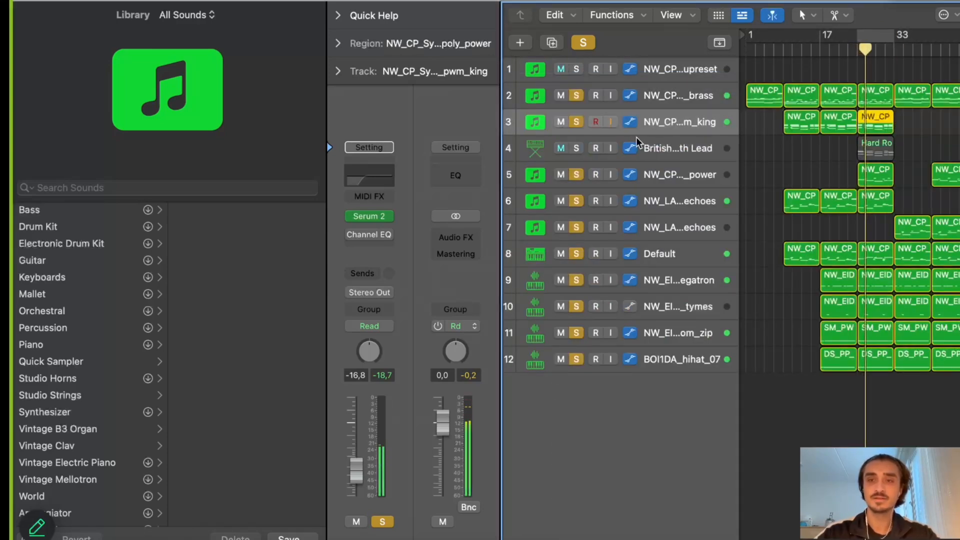
{"action": "key", "text": "x"}
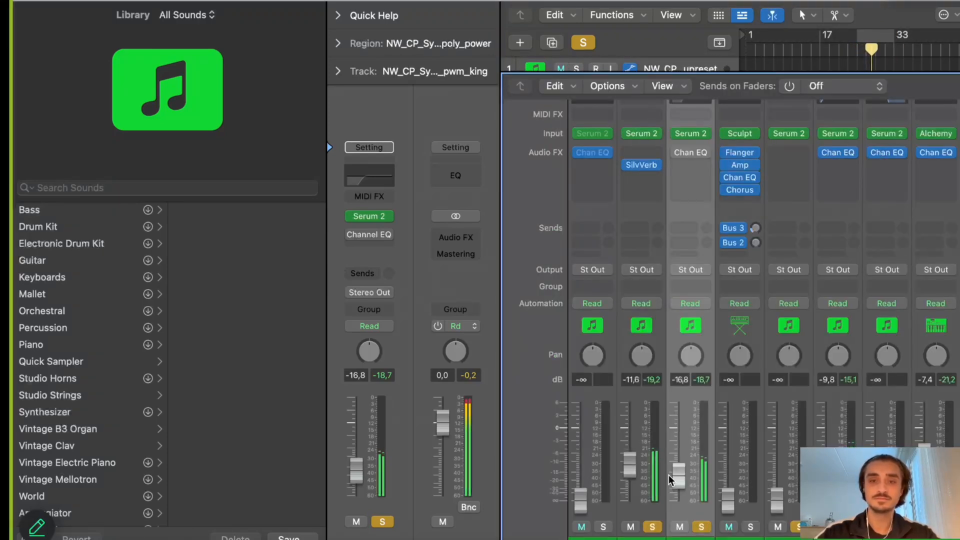
{"action": "left_click_drag", "start_coordinate": [680, 473], "coordinate": [679, 466]}
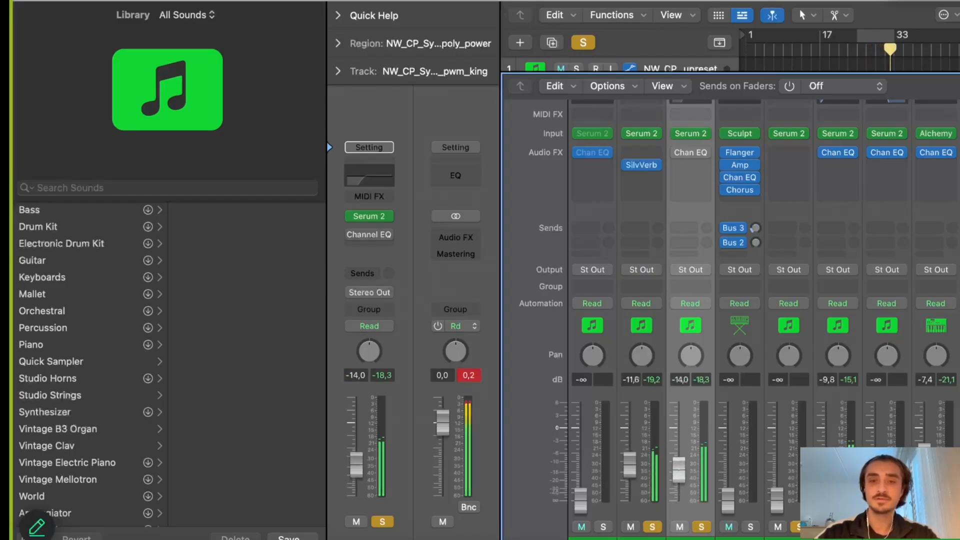
Open track 3's bar 25 region for note editing, select its bar 32 chord and return the playhead to the start
{"action": "key", "text": "x"}
{"action": "left_click", "coordinate": [932, 157]}
{"action": "double_click", "coordinate": [872, 109]}
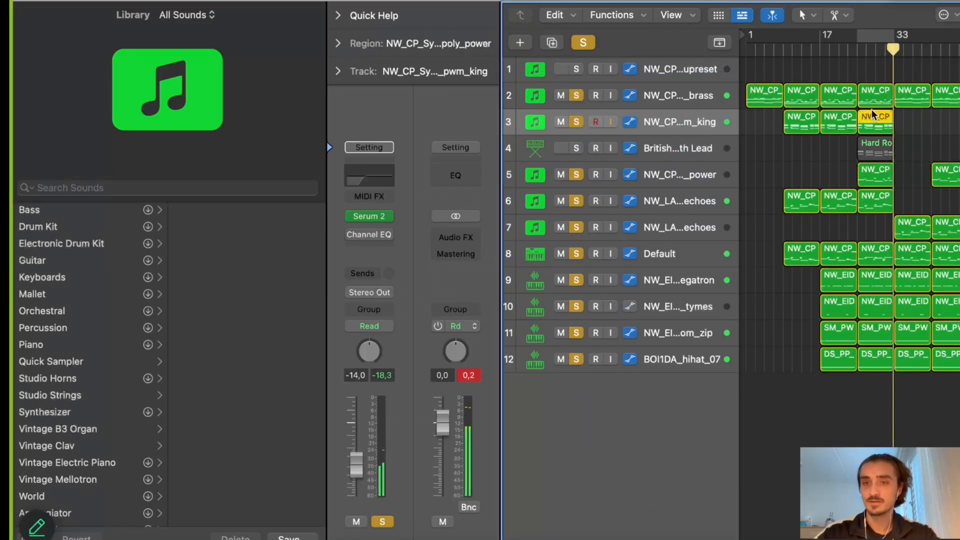
{"action": "left_click_drag", "start_coordinate": [890, 372], "coordinate": [893, 462]}
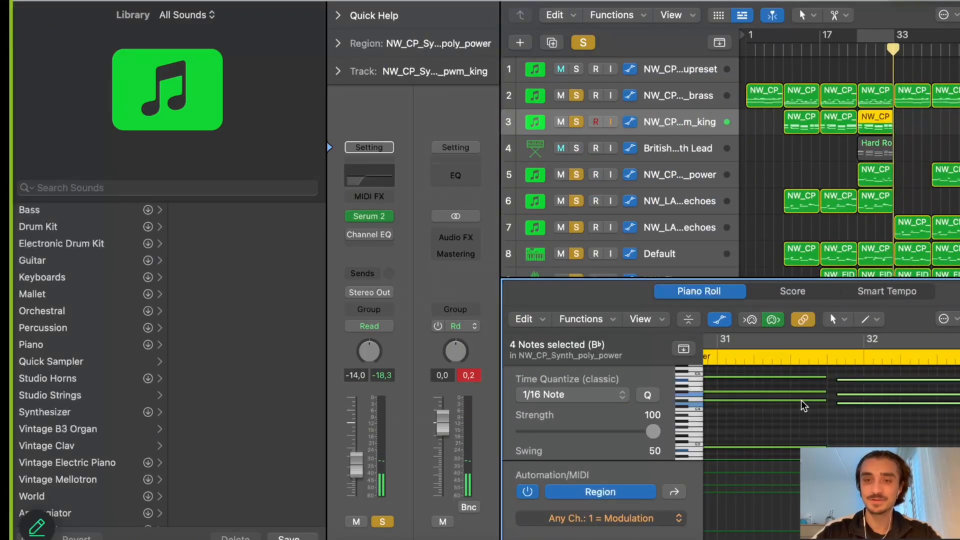
{"action": "key", "text": "Return"}
Replace the track 3 regions at bars 9 and 17 with copies of the edited bar 25 region
{"action": "left_click", "coordinate": [810, 129]}
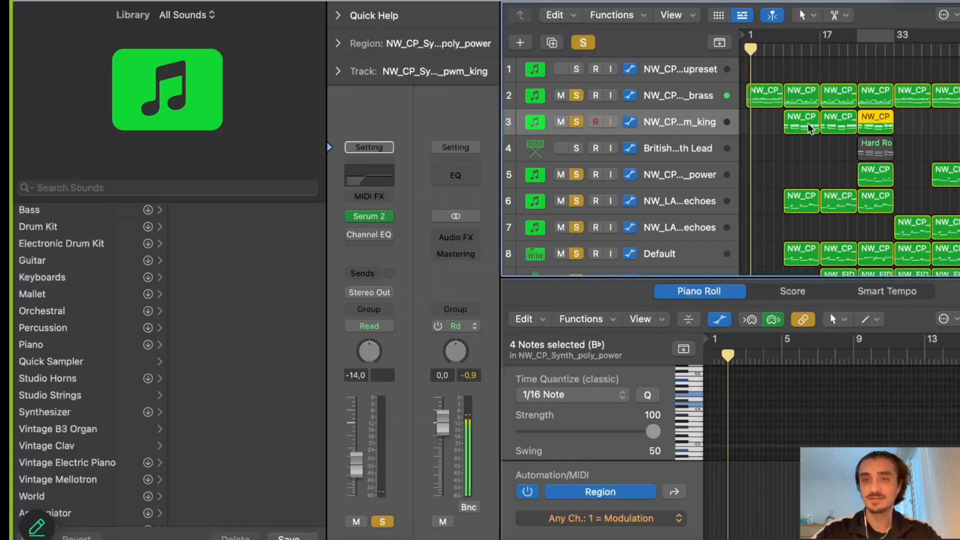
{"action": "left_click", "coordinate": [839, 129], "text": "shift"}
{"action": "key", "text": "BackSpace"}
{"action": "left_click_drag", "start_coordinate": [876, 126], "coordinate": [802, 127]}
{"action": "key", "text": "super+r"}
{"action": "key", "text": "super+r"}
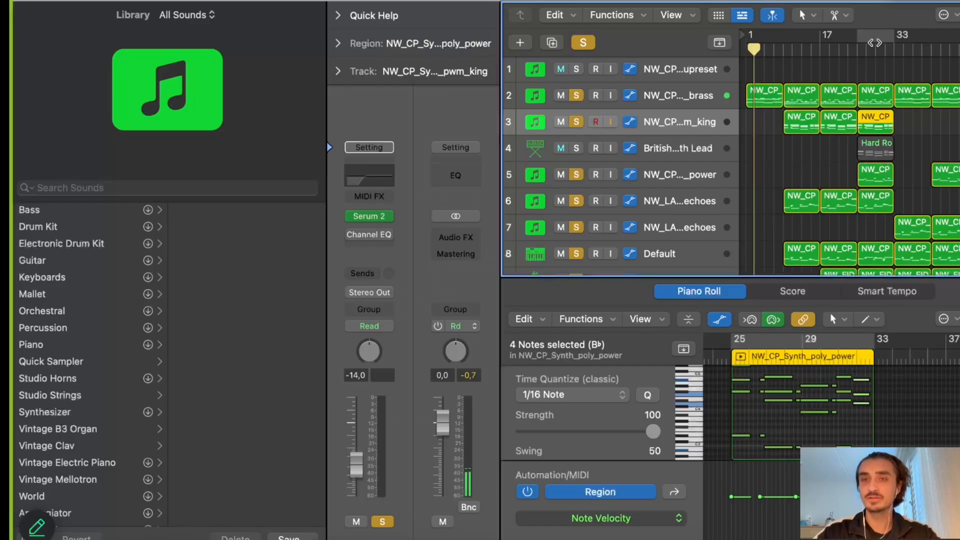
Turn on the bar 25 to 33 cycle and follow track 3's chords through the loop during playback
{"action": "key", "text": "c"}
{"action": "scroll", "coordinate": [812, 422], "scroll_direction": "up", "scroll_amount": 5}
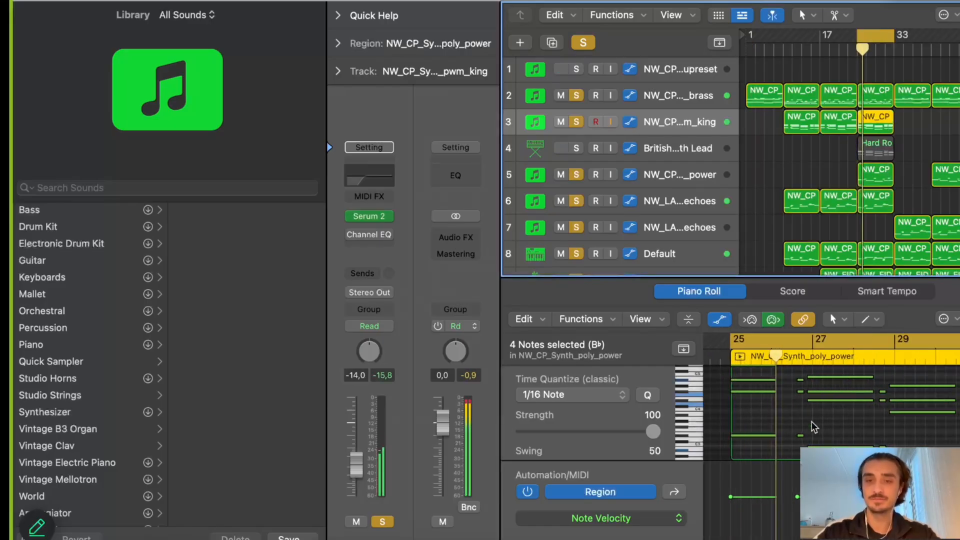
{"action": "left_click", "coordinate": [812, 422]}
{"action": "scroll", "coordinate": [812, 424], "scroll_direction": "right", "scroll_amount": 3}
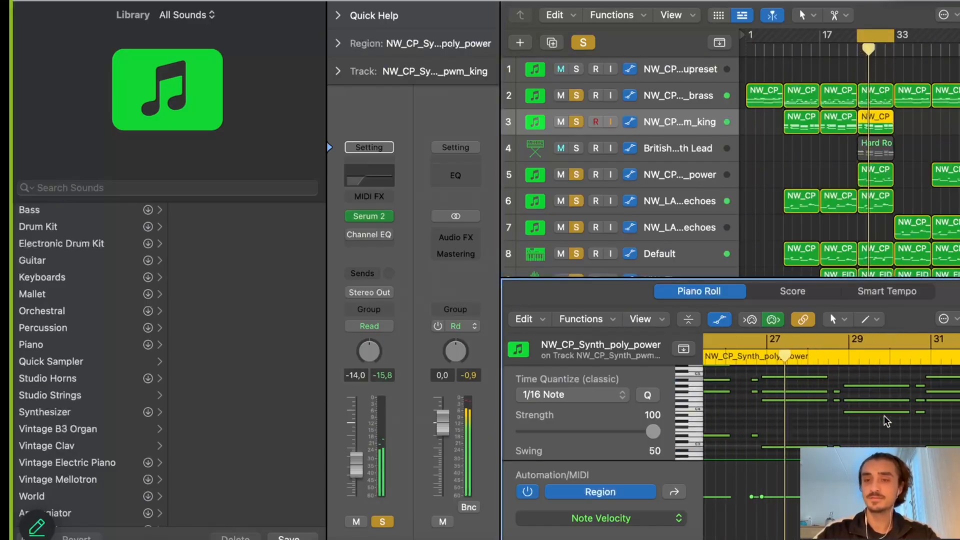
{"action": "scroll", "coordinate": [884, 417], "scroll_direction": "right", "scroll_amount": 2}
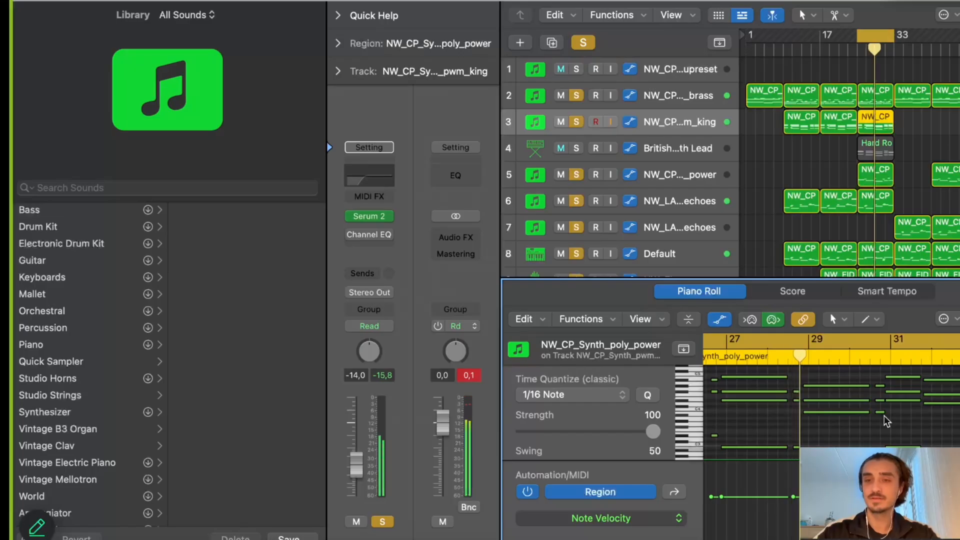
{"action": "scroll", "coordinate": [885, 422], "scroll_direction": "right", "scroll_amount": 2}
{"action": "scroll", "coordinate": [884, 418], "scroll_direction": "up", "scroll_amount": 3}
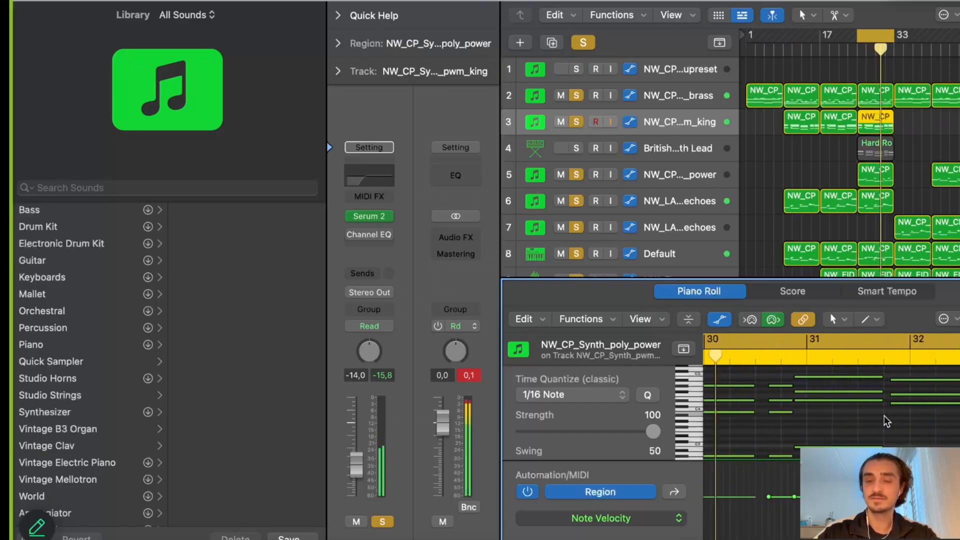
{"action": "scroll", "coordinate": [884, 422], "scroll_direction": "right", "scroll_amount": 2}
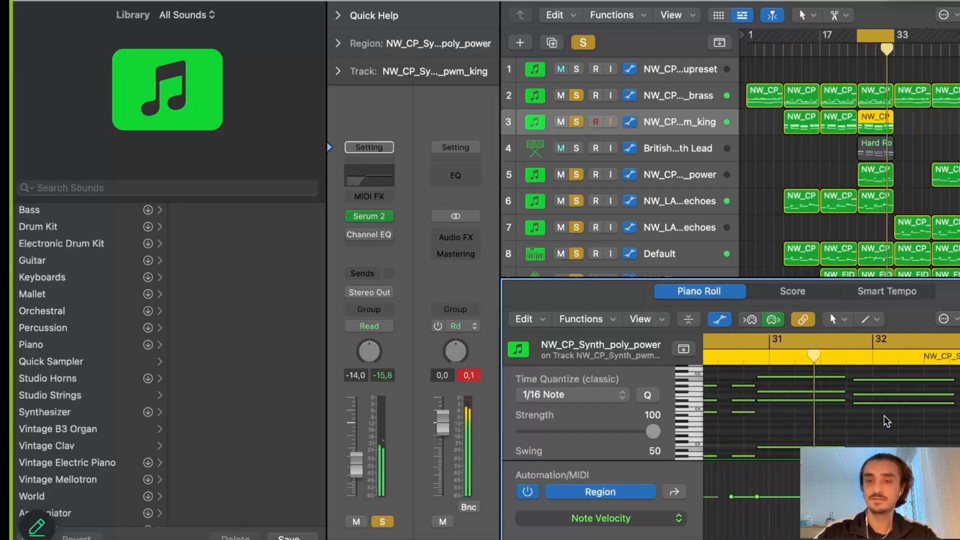
{"action": "left_click_drag", "start_coordinate": [873, 374], "coordinate": [878, 450]}
{"action": "scroll", "coordinate": [878, 450], "scroll_direction": "down", "scroll_amount": 8}
{"action": "left_click", "coordinate": [929, 414]}
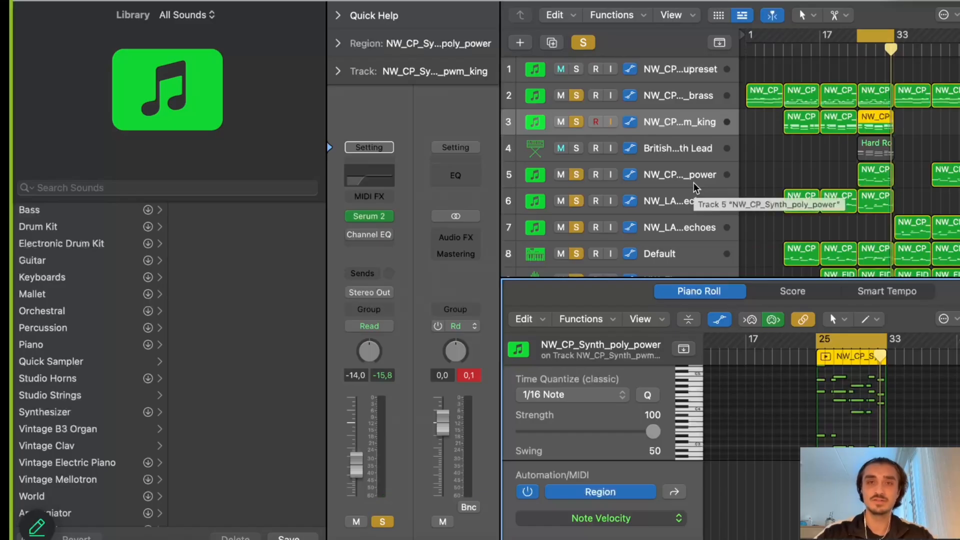
Play the loop and lower track 3's volume fader to -16.8 dB
{"action": "key", "text": "space"}
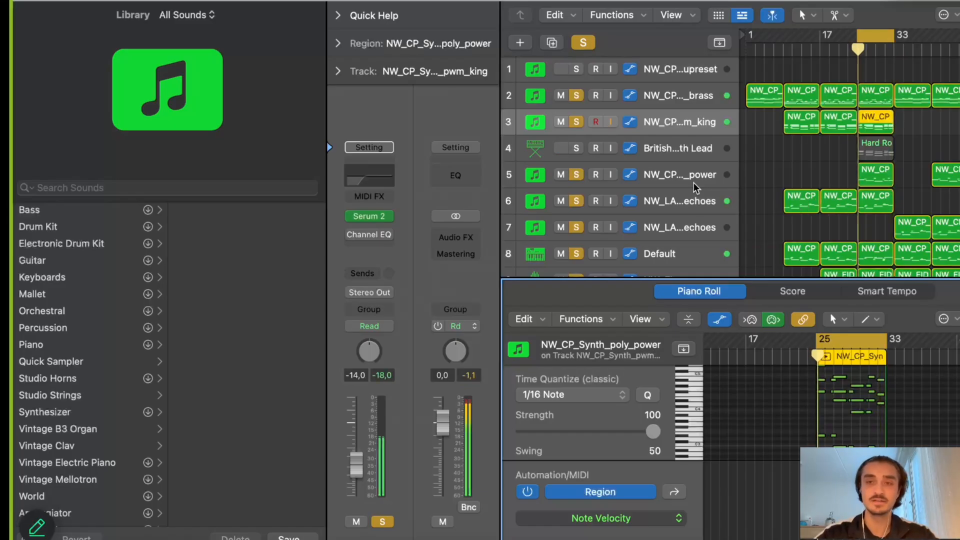
{"action": "key", "text": "x"}
{"action": "left_click_drag", "start_coordinate": [680, 467], "coordinate": [680, 478]}
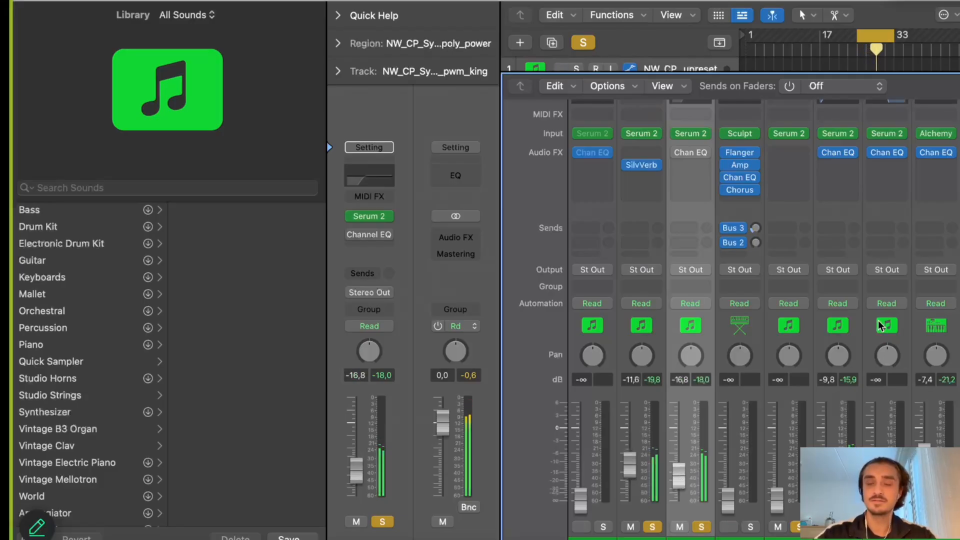
{"action": "key", "text": "x"}
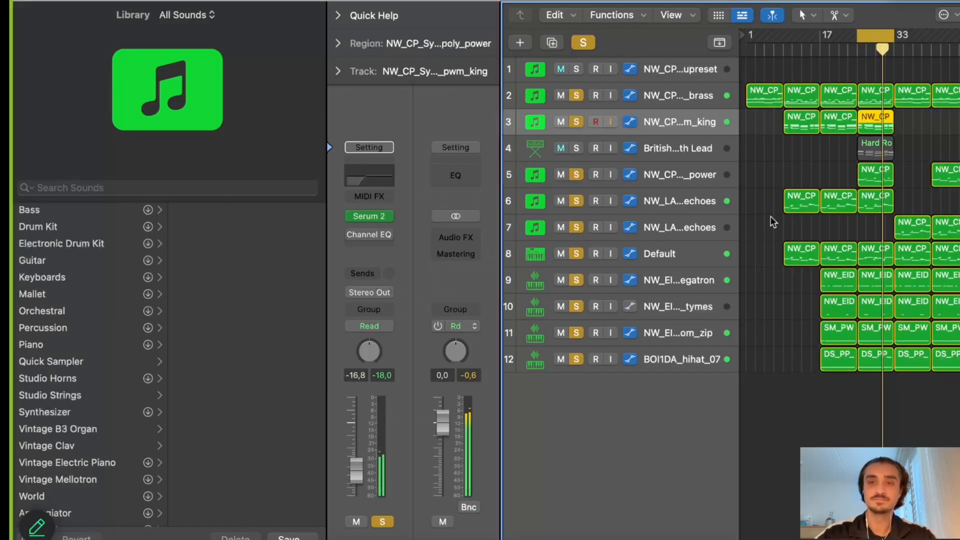
{"action": "left_click", "coordinate": [877, 35]}
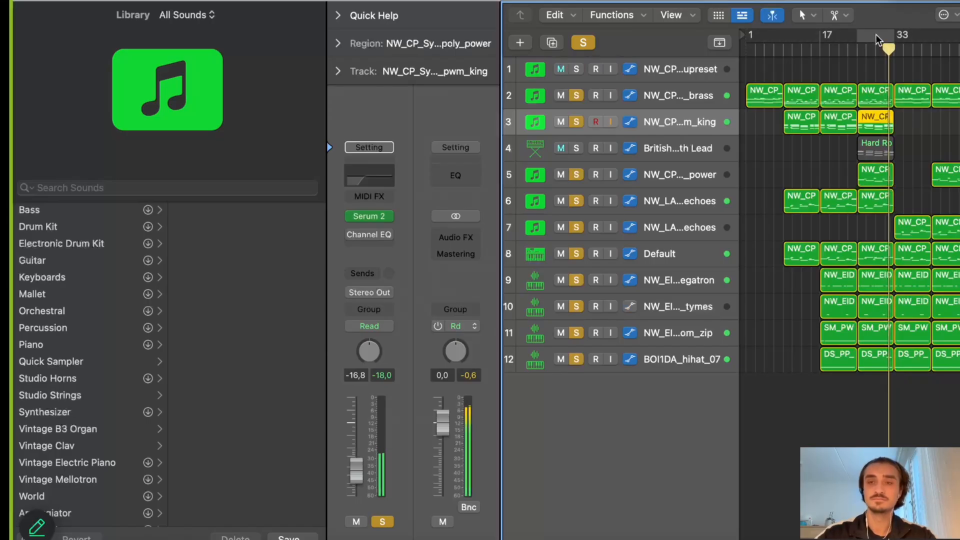
{"action": "key", "text": "x"}
{"action": "key", "text": "x"}
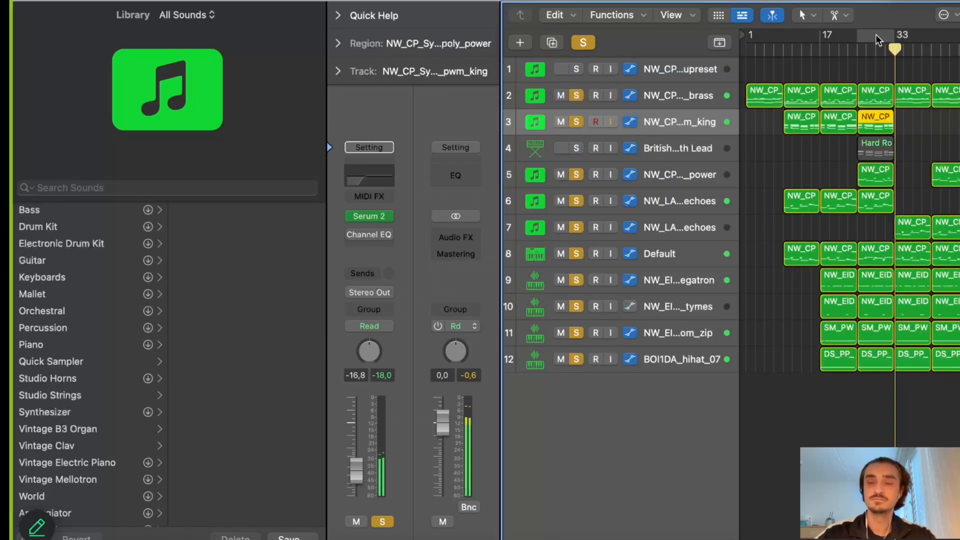
{"action": "left_click", "coordinate": [870, 36]}
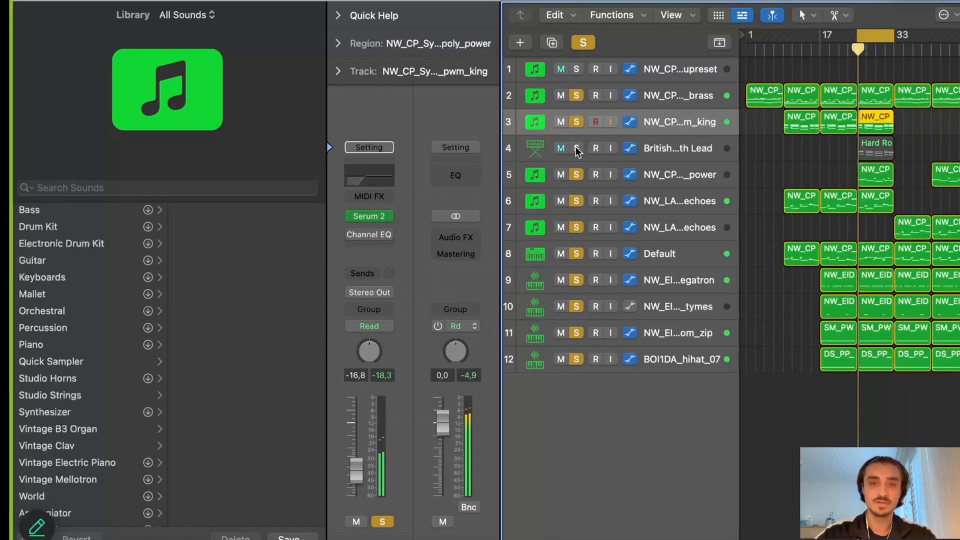
Solo the British Combo Synth Lead on track 4 with the other tracks and raise its volume fader to -15.8 dB
{"action": "left_click", "coordinate": [576, 149]}
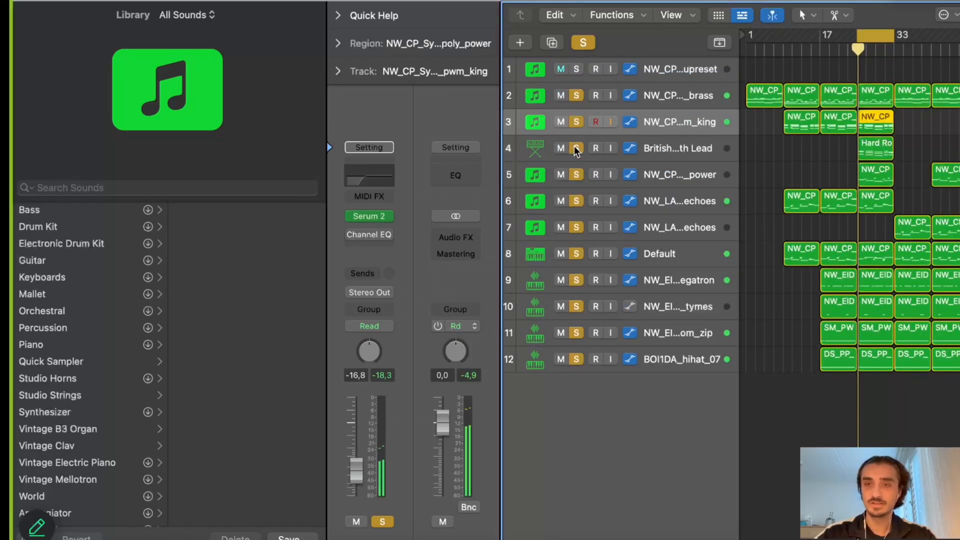
{"action": "left_click", "coordinate": [656, 142]}
{"action": "key", "text": "x"}
{"action": "mouse_move", "coordinate": [728, 497]}
{"action": "left_mouse_down"}
{"action": "mouse_move", "coordinate": [728, 461]}
{"action": "mouse_move", "coordinate": [728, 474]}
{"action": "left_mouse_up"}
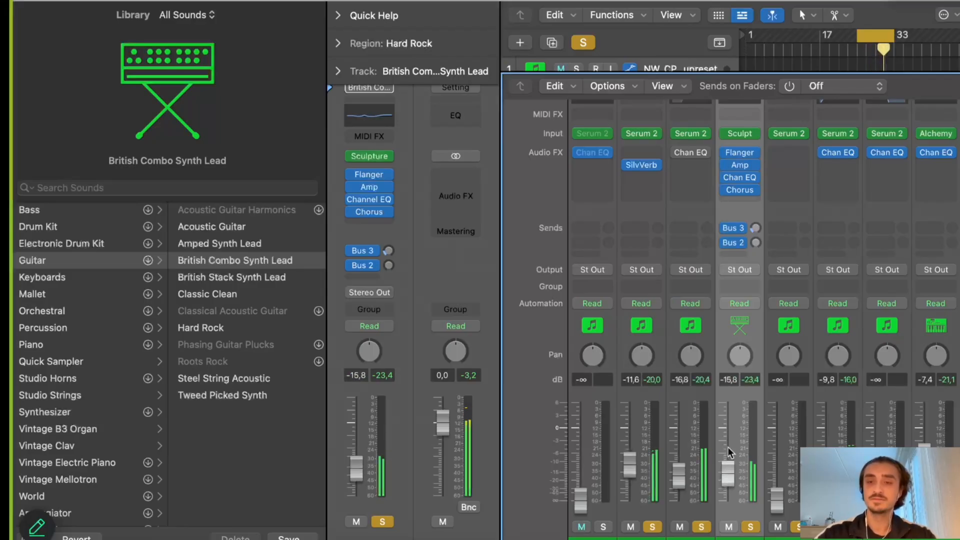
{"action": "key", "text": "x"}
{"action": "key", "text": "x"}
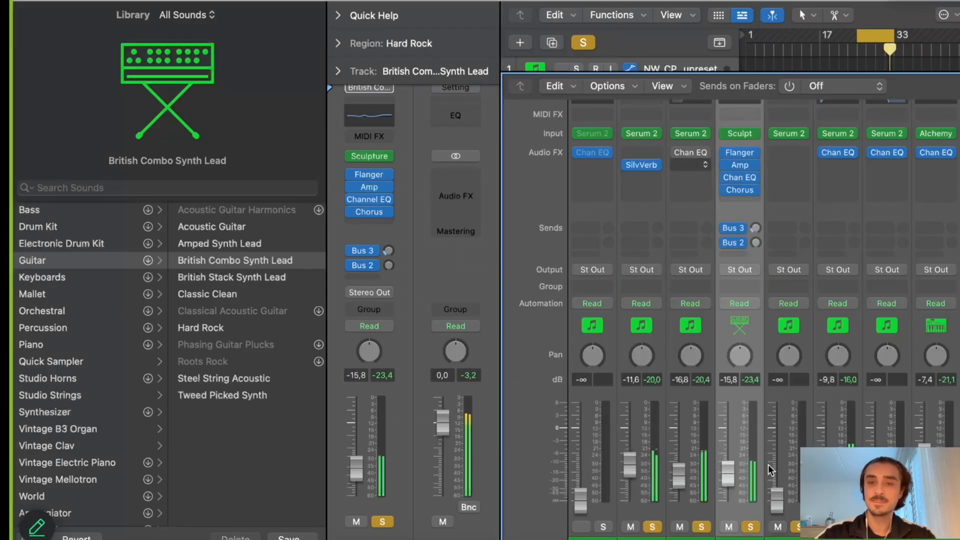
Raise track 4's volume fader further to -12.8 dB and check the mixer levels during playback
{"action": "left_click_drag", "start_coordinate": [733, 479], "coordinate": [734, 466]}
{"action": "key", "text": "x"}
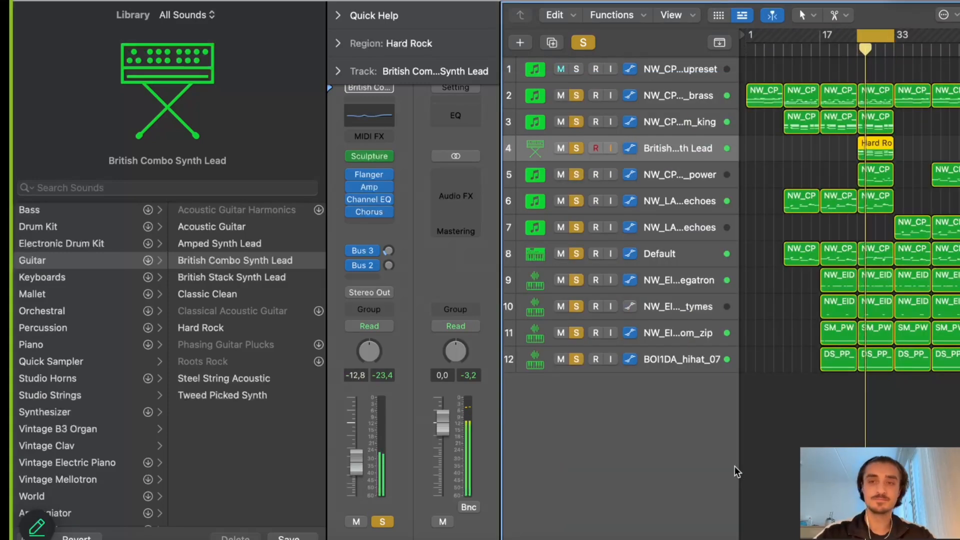
{"action": "key", "text": "x"}
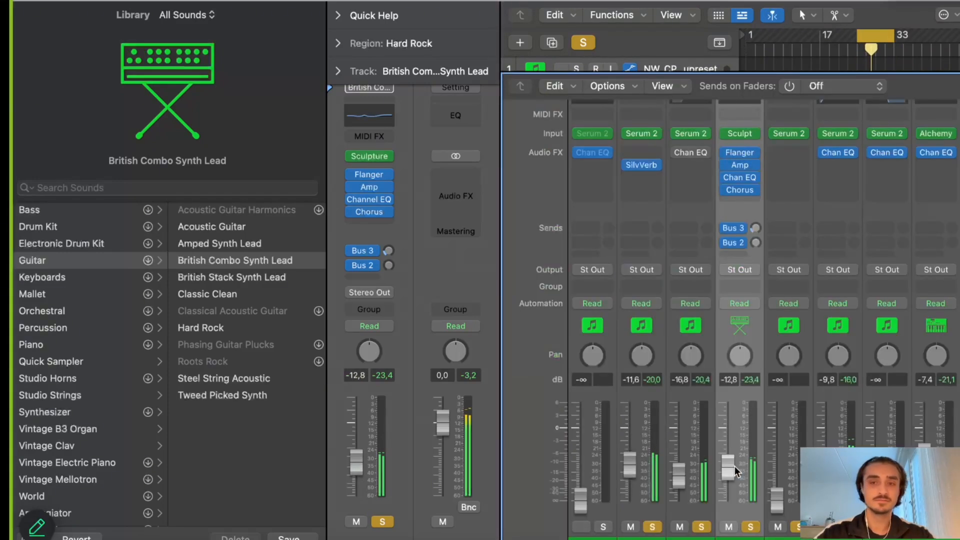
{"action": "scroll", "coordinate": [734, 466], "scroll_direction": "right", "scroll_amount": 3}
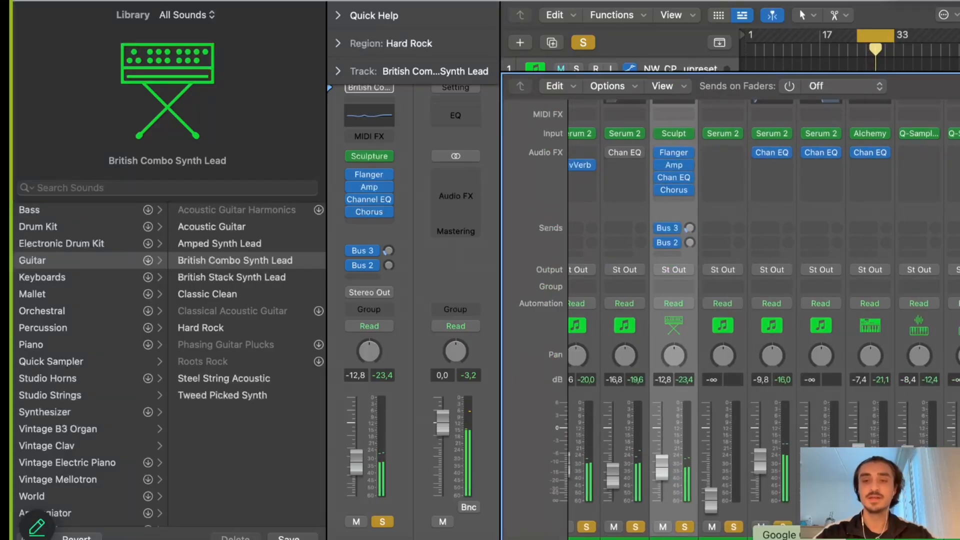
Switch to the Google Doc and highlight the sound selection point and its sub-point under "How i mix now"
{"action": "left_click", "coordinate": [799, 539]}
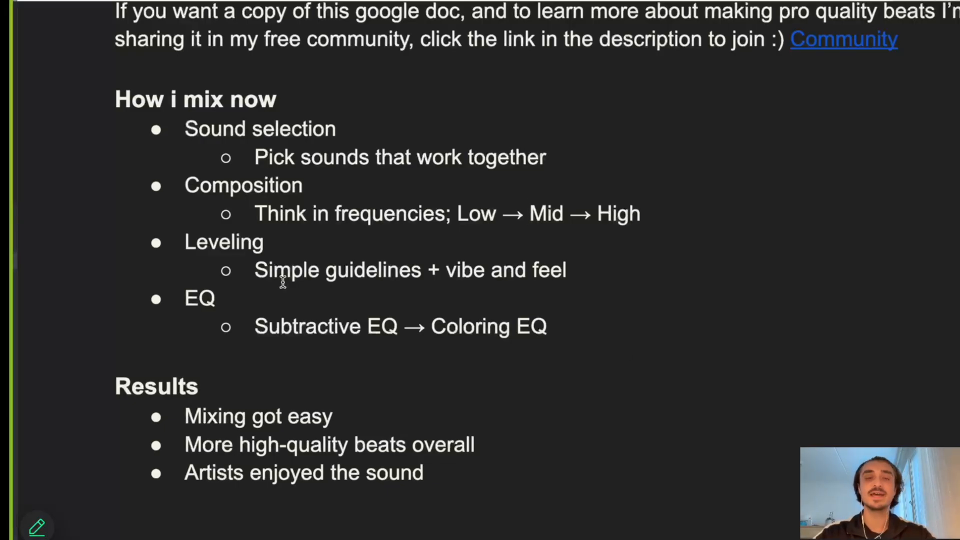
{"action": "left_click_drag", "start_coordinate": [194, 132], "coordinate": [361, 135]}
{"action": "left_click", "coordinate": [361, 135]}
{"action": "left_click_drag", "start_coordinate": [180, 132], "coordinate": [383, 132]}
{"action": "left_click", "coordinate": [387, 129]}
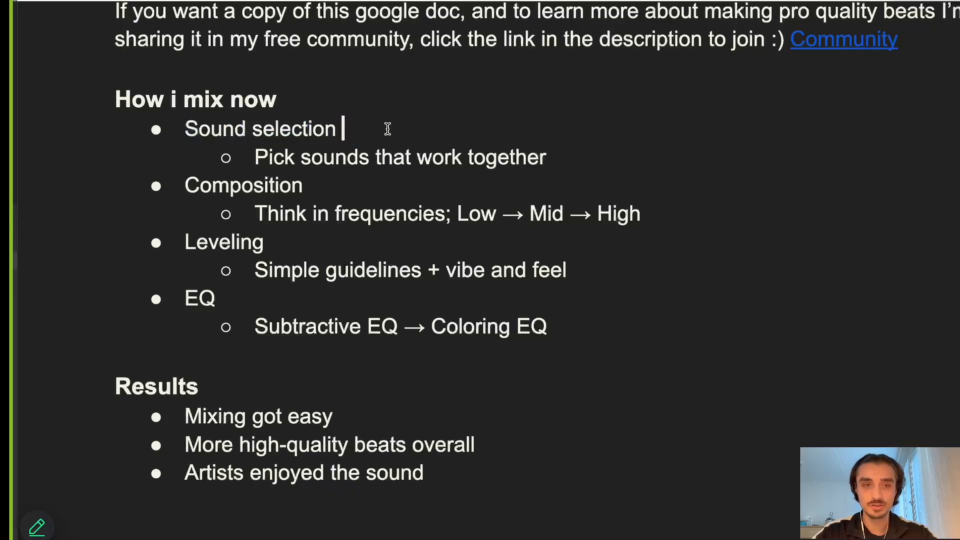
{"action": "left_click_drag", "start_coordinate": [253, 157], "coordinate": [578, 148]}
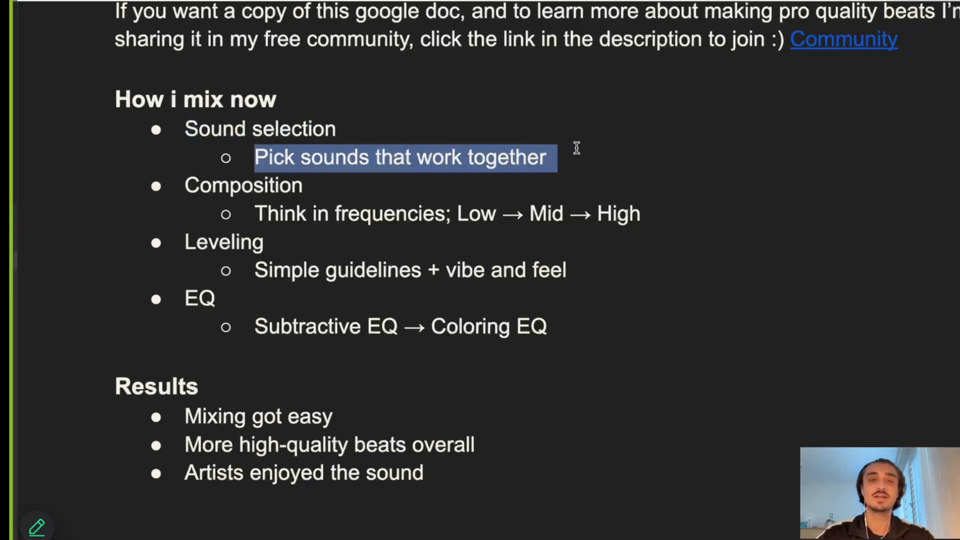
{"action": "left_click", "coordinate": [576, 148]}
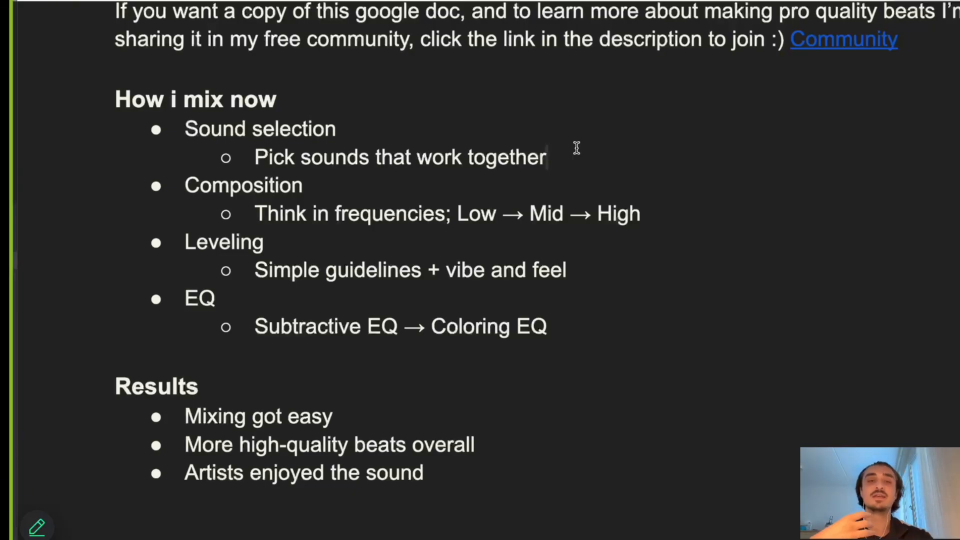
Highlight the Composition point and its sub-point about thinking in frequencies from low to high
{"action": "left_click_drag", "start_coordinate": [177, 188], "coordinate": [306, 185]}
{"action": "left_click", "coordinate": [306, 187]}
{"action": "left_click_drag", "start_coordinate": [254, 219], "coordinate": [484, 216]}
{"action": "left_click", "coordinate": [484, 216]}
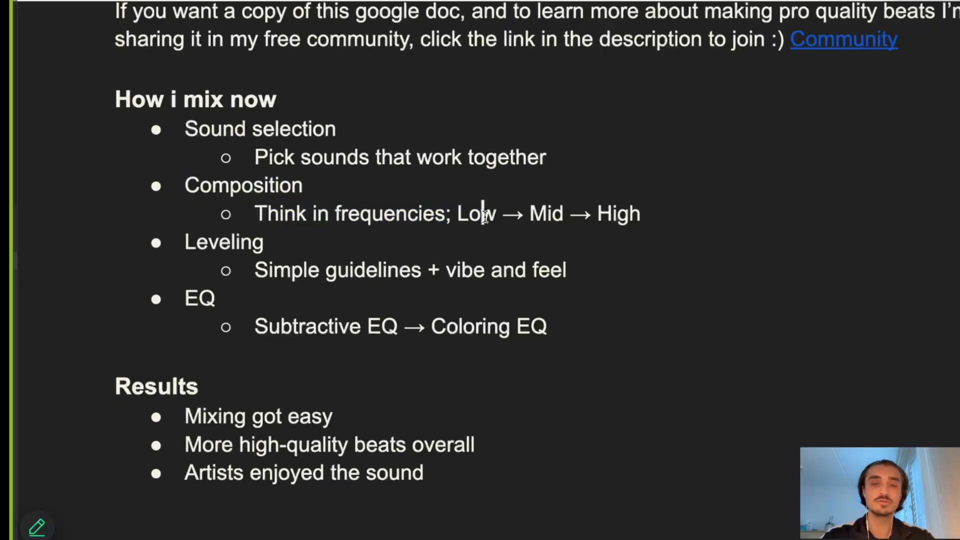
{"action": "left_click_drag", "start_coordinate": [238, 223], "coordinate": [645, 215]}
{"action": "left_click", "coordinate": [645, 215]}
Highlight the Leveling point and its sub-point "Simple guidelines + vibe and feel"
{"action": "left_click_drag", "start_coordinate": [189, 240], "coordinate": [307, 244]}
{"action": "left_click", "coordinate": [307, 244]}
{"action": "left_click_drag", "start_coordinate": [245, 270], "coordinate": [447, 274]}
{"action": "left_click", "coordinate": [446, 275]}
{"action": "left_click_drag", "start_coordinate": [189, 243], "coordinate": [585, 271]}
{"action": "left_click", "coordinate": [422, 278]}
{"action": "left_click", "coordinate": [585, 270]}
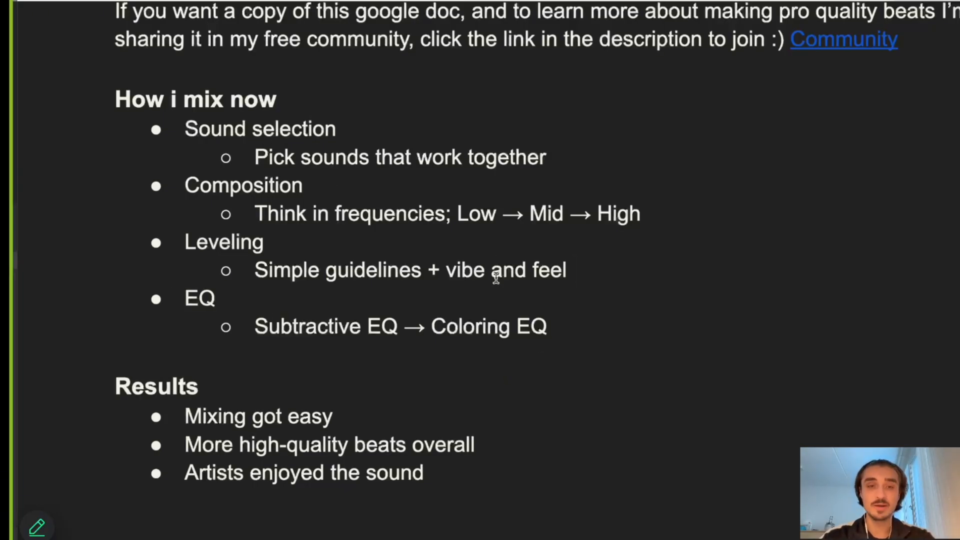
Highlight the EQ point and its sub-point "Subtractive EQ → Coloring EQ" under "How i mix now"
{"action": "left_click", "coordinate": [246, 299]}
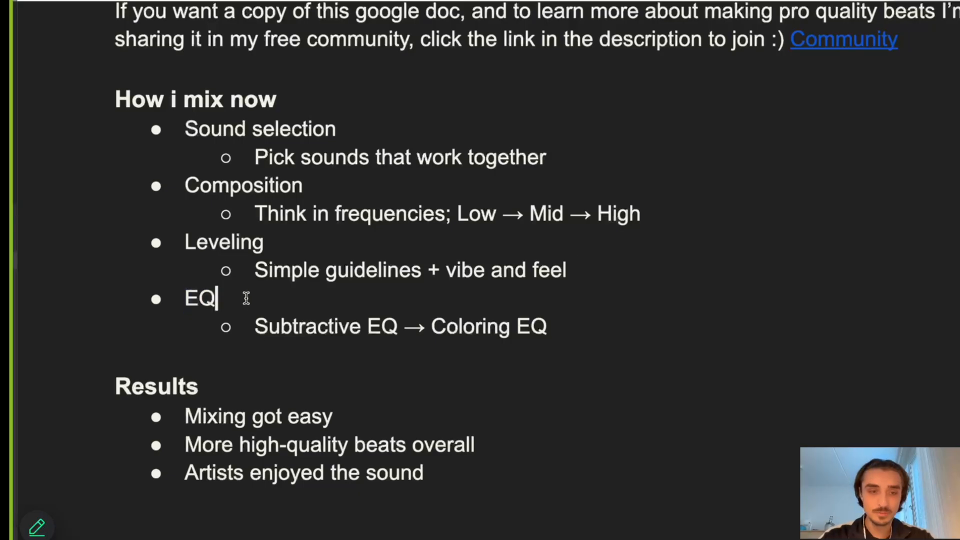
{"action": "left_click_drag", "start_coordinate": [249, 338], "coordinate": [579, 326]}
{"action": "left_click", "coordinate": [400, 330]}
{"action": "left_click", "coordinate": [579, 325]}
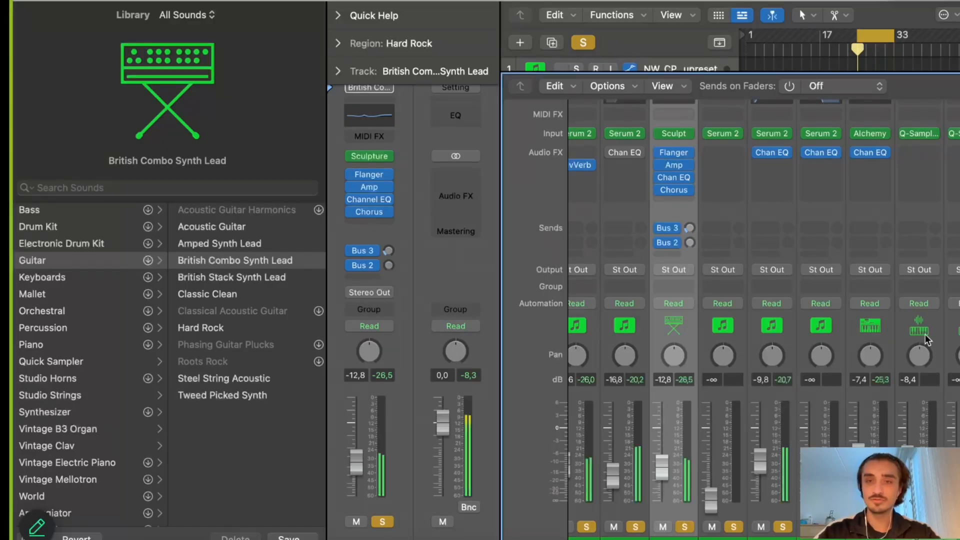
Switch to Logic Pro, check the channel levels across the mixer during playback, and select the track 2 brass
{"action": "scroll", "coordinate": [925, 334], "scroll_direction": "right", "scroll_amount": 3}
{"action": "scroll", "coordinate": [926, 334], "scroll_direction": "right", "scroll_amount": 1}
{"action": "key", "text": "x"}
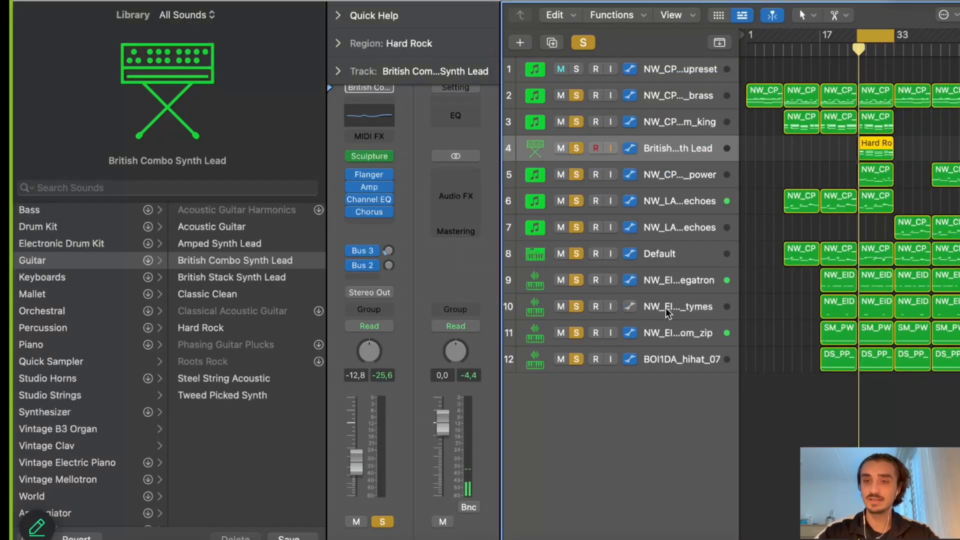
{"action": "key", "text": "x"}
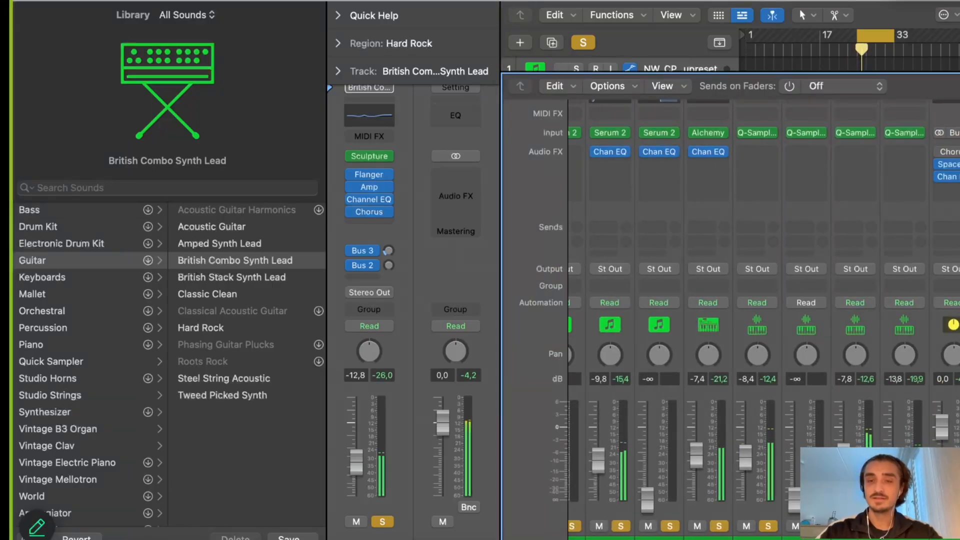
{"action": "key", "text": "x"}
{"action": "left_click", "coordinate": [695, 120]}
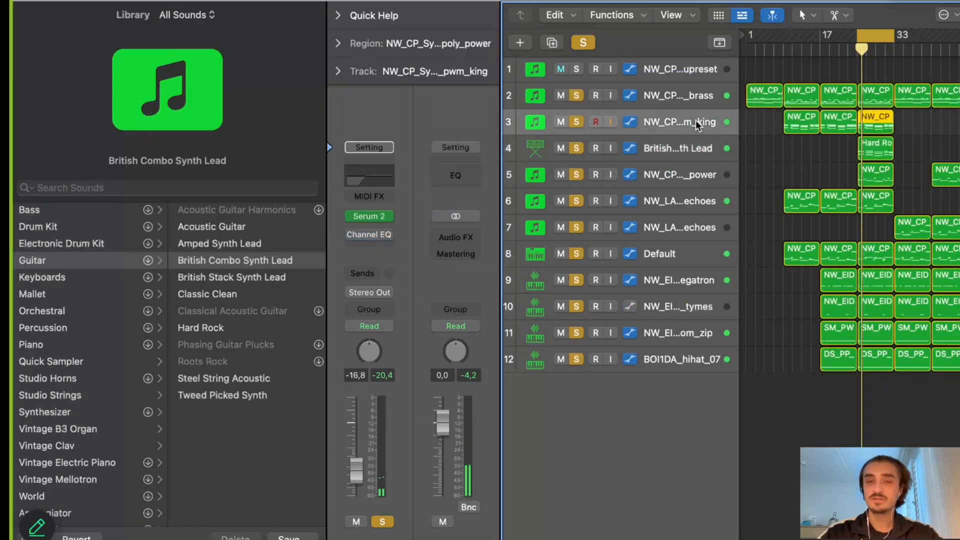
{"action": "left_click", "coordinate": [694, 99]}
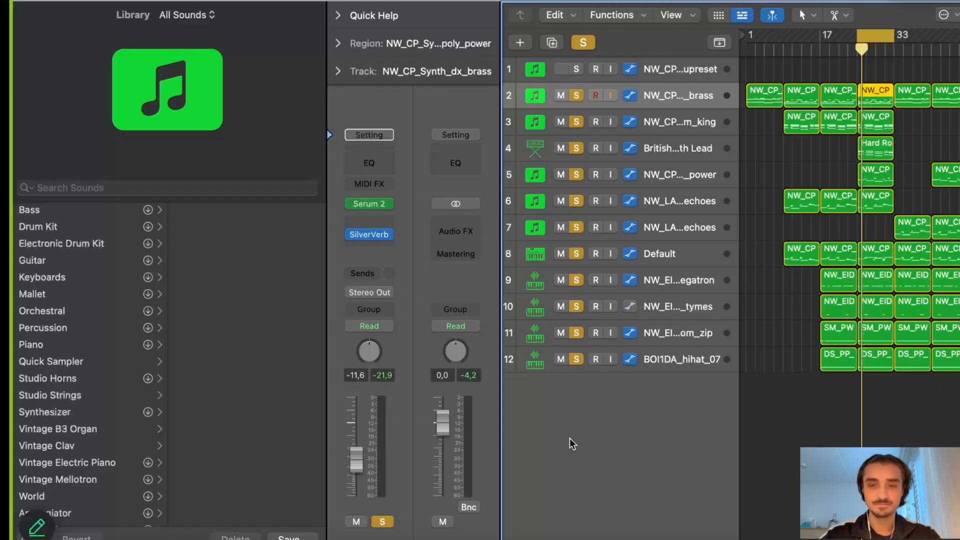
Clear all track solos and play the looped section while checking the levels of every mixer channel
{"action": "key", "text": "x"}
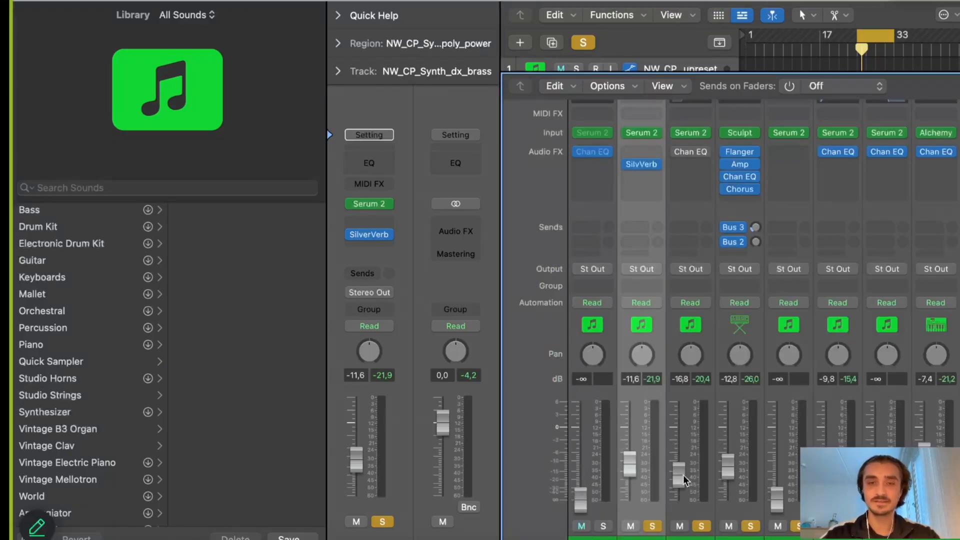
{"action": "left_click", "coordinate": [583, 43]}
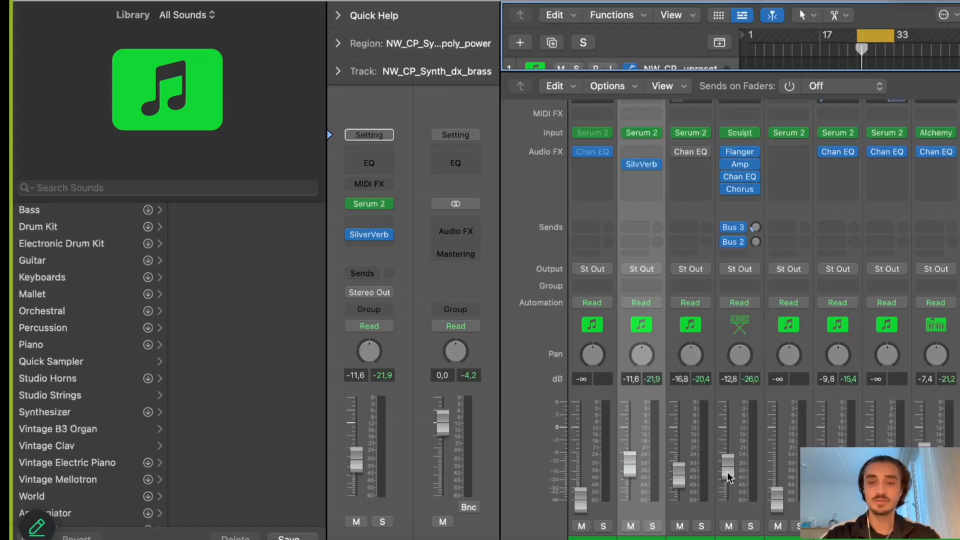
{"action": "scroll", "coordinate": [731, 471], "scroll_direction": "right", "scroll_amount": 2}
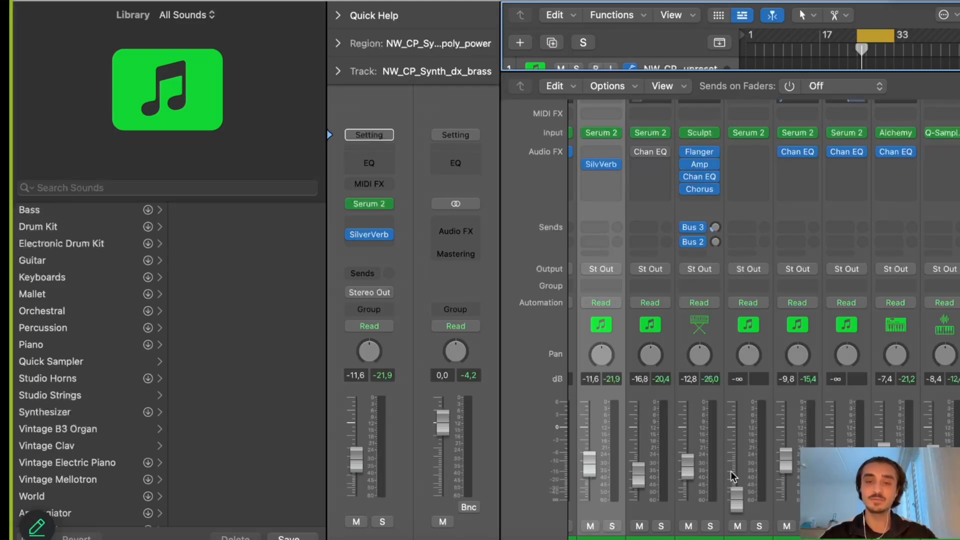
{"action": "key", "text": "space"}
{"action": "key", "text": "x"}
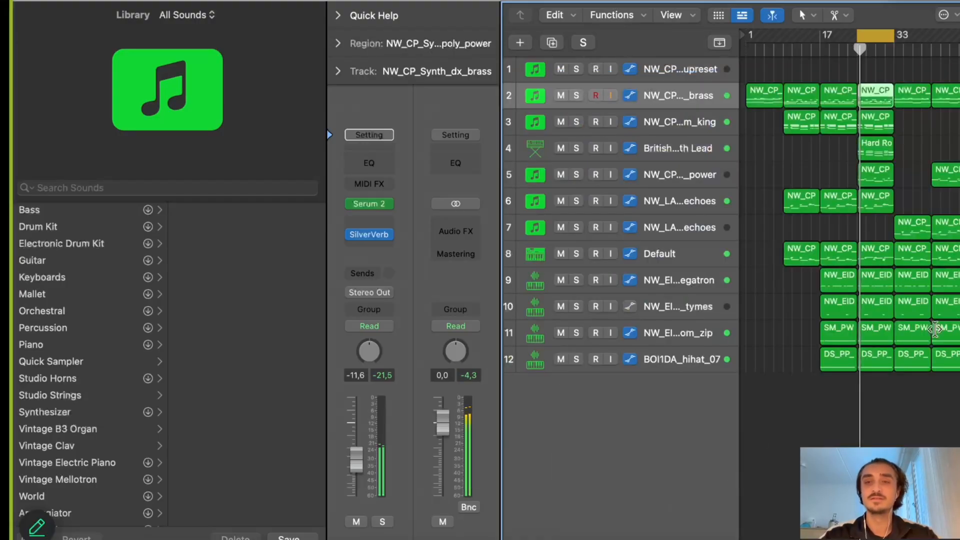
{"action": "key", "text": "x"}
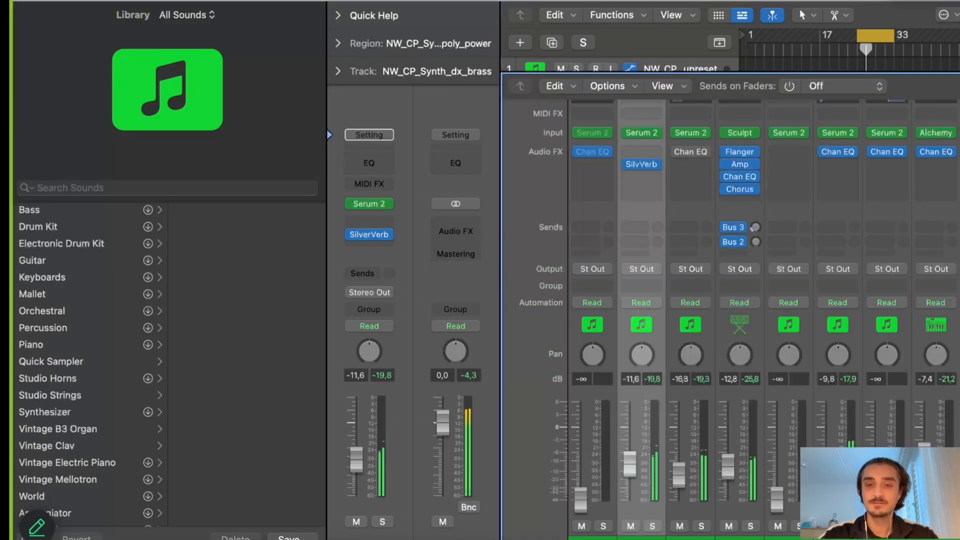
{"action": "scroll", "coordinate": [719, 502], "scroll_direction": "right", "scroll_amount": 5}
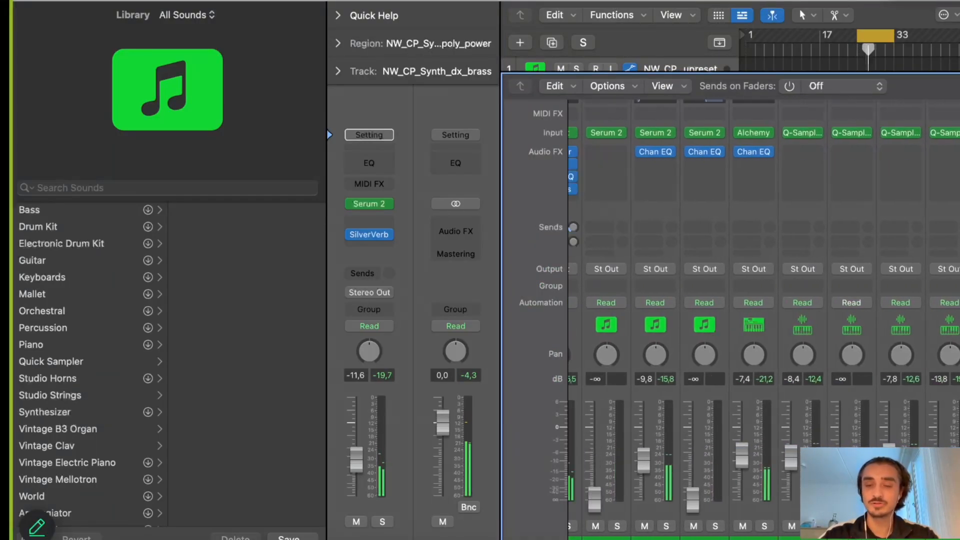
{"action": "scroll", "coordinate": [625, 529], "scroll_direction": "left", "scroll_amount": 5}
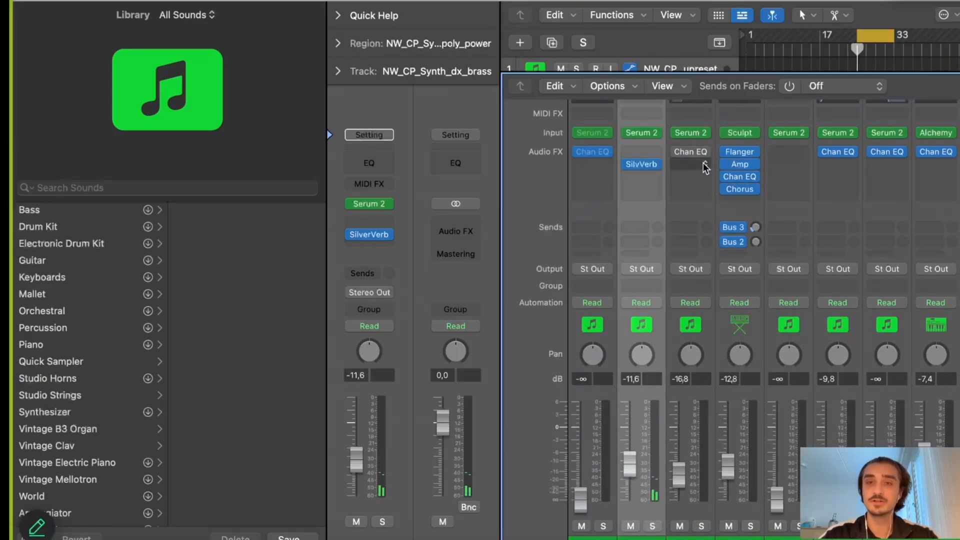
Insert a Channel EQ above SilverVerb on the track 2 brass channel
{"action": "left_click", "coordinate": [638, 151]}
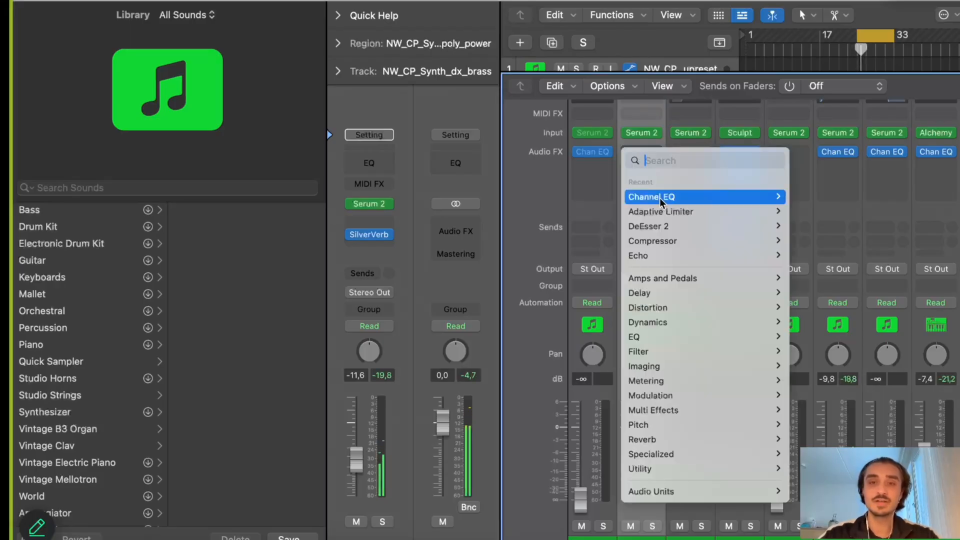
{"action": "mouse_move", "coordinate": [659, 197]}
{"action": "left_click", "coordinate": [808, 197]}
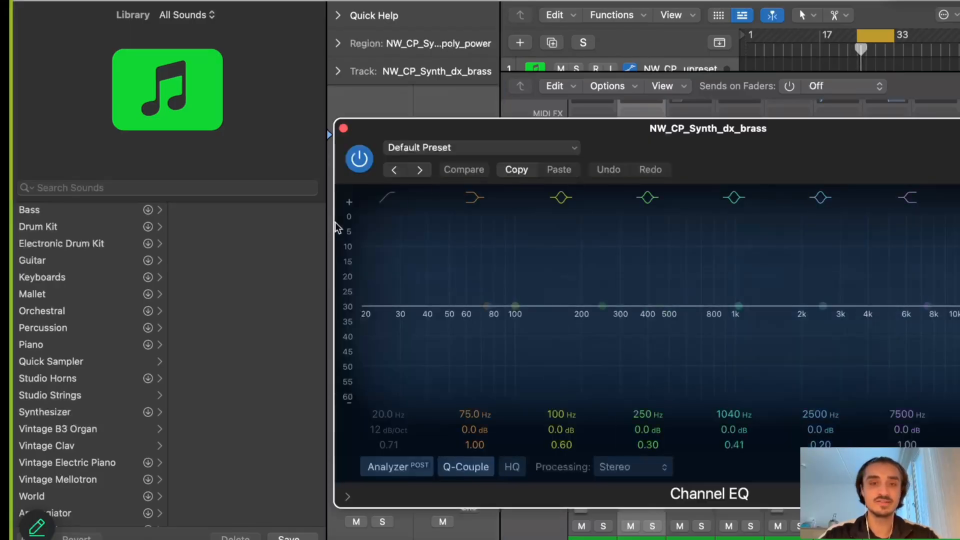
On the brass EQ, enable the low cut at about 264 Hz and dip the 1040 Hz bell about 3.2 dB at 1730 Hz during playback
{"action": "left_click", "coordinate": [394, 204]}
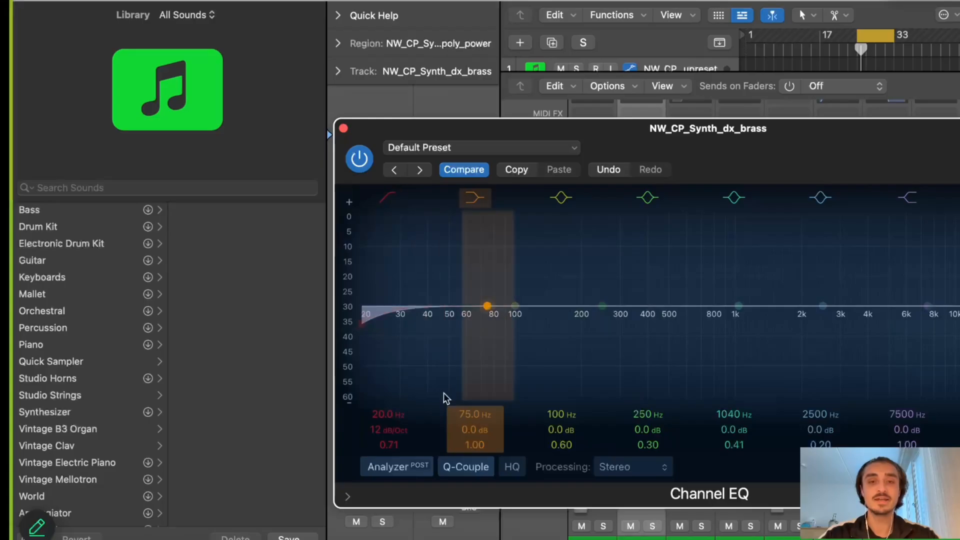
{"action": "left_click_drag", "start_coordinate": [362, 323], "coordinate": [583, 323]}
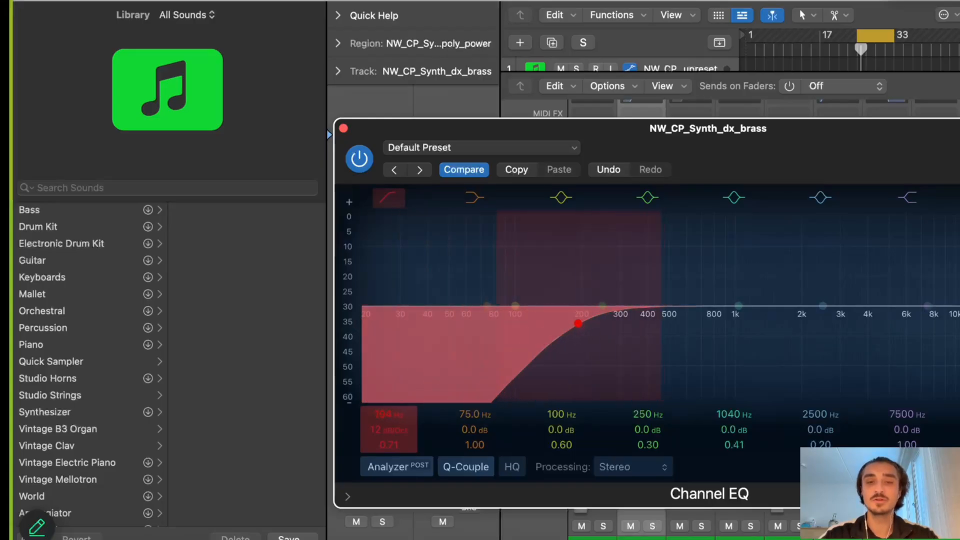
{"action": "key", "text": "space"}
{"action": "mouse_move", "coordinate": [379, 418]}
{"action": "left_mouse_down"}
{"action": "mouse_move", "coordinate": [390, 392]}
{"action": "mouse_move", "coordinate": [390, 413]}
{"action": "left_mouse_up"}
{"action": "left_click_drag", "start_coordinate": [739, 306], "coordinate": [792, 347]}
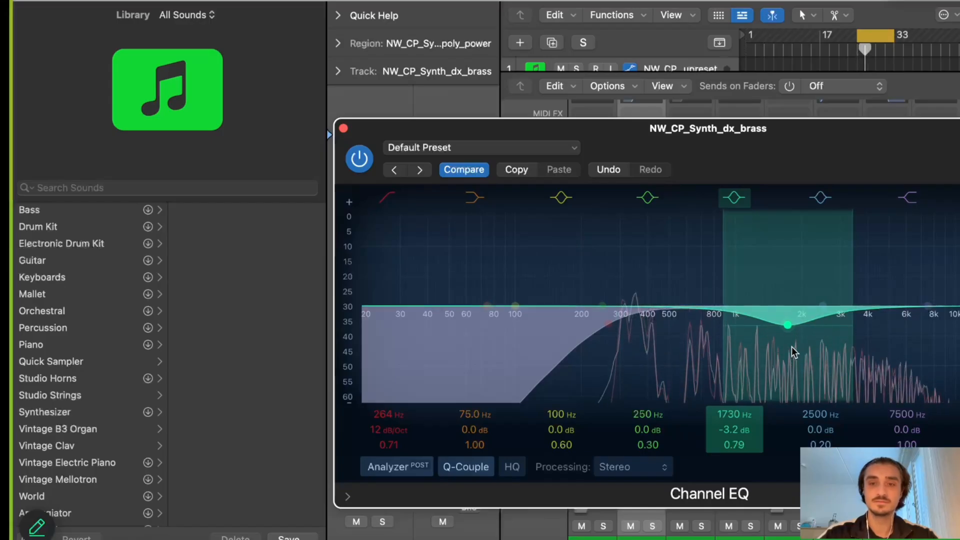
{"action": "left_click", "coordinate": [343, 129]}
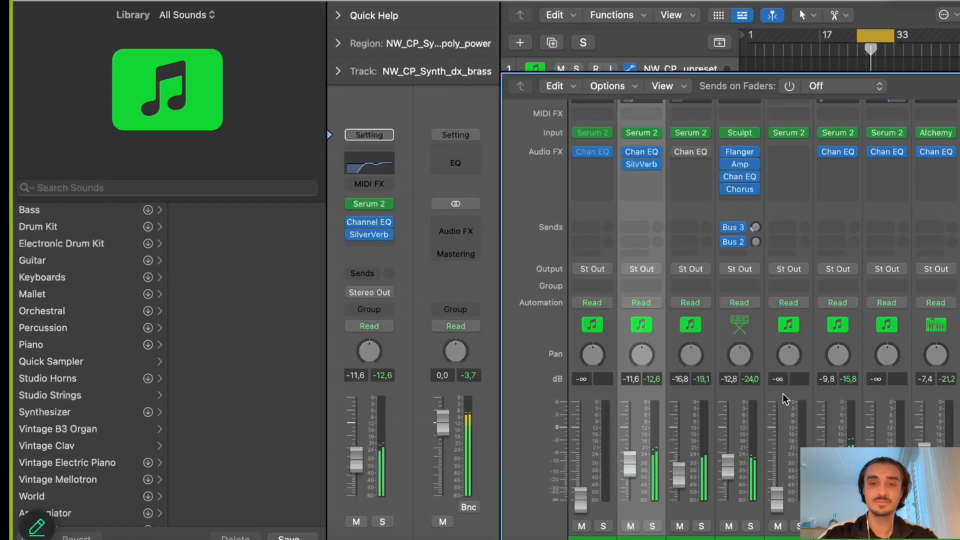
On the track 6 bass echoes Channel EQ, set the 1040 Hz bell to 1740 Hz, -0.4 dB and the high shelf to 760 Hz, -6.1 dB
{"action": "scroll", "coordinate": [774, 433], "scroll_direction": "right", "scroll_amount": 3}
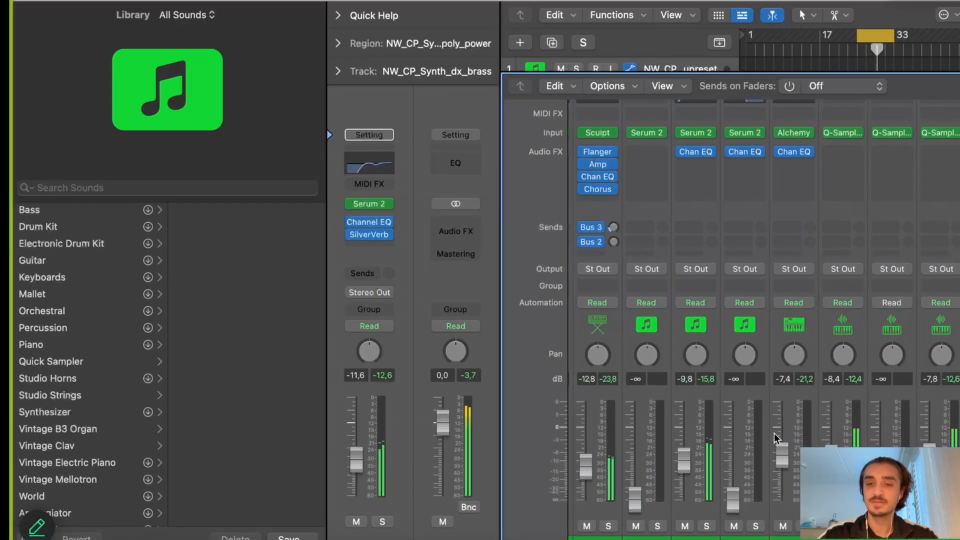
{"action": "key", "text": "s"}
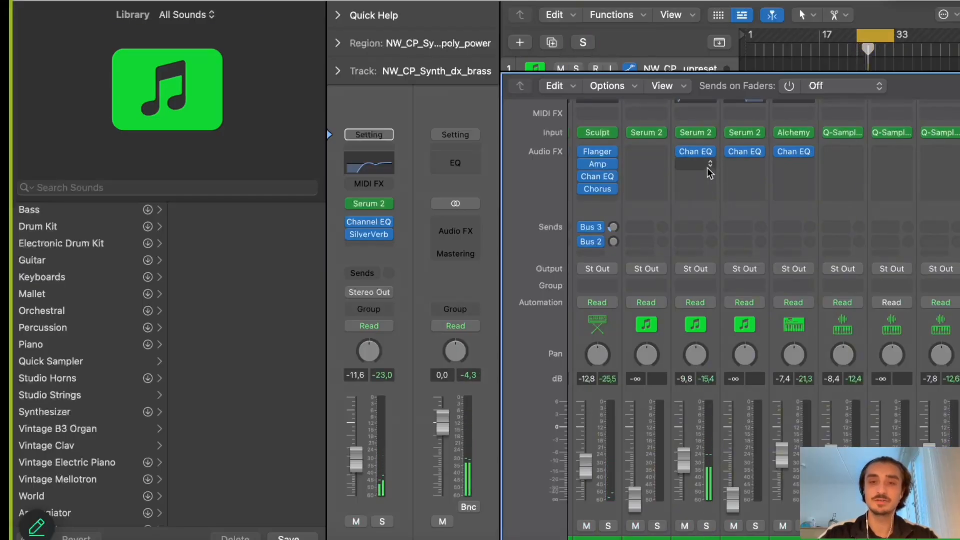
{"action": "left_click", "coordinate": [696, 150]}
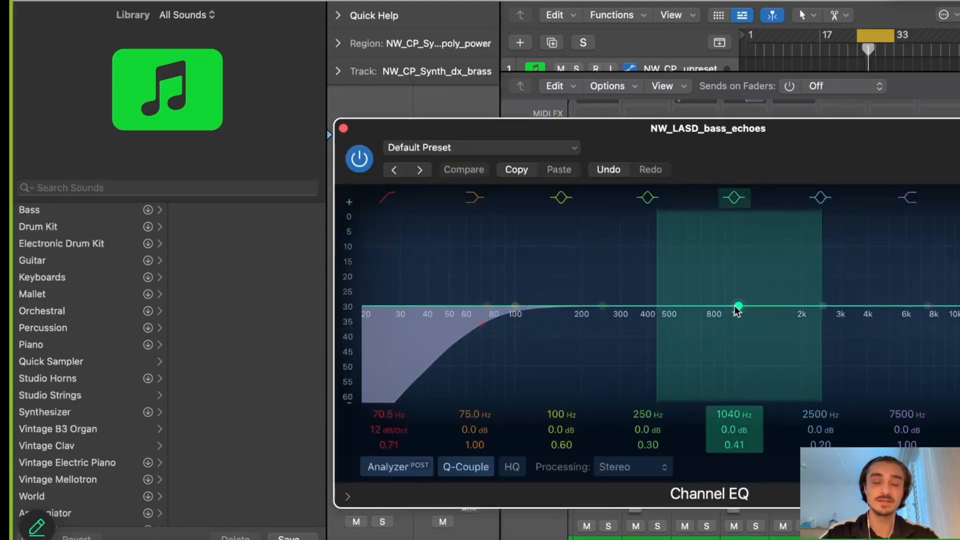
{"action": "left_click_drag", "start_coordinate": [738, 307], "coordinate": [787, 307]}
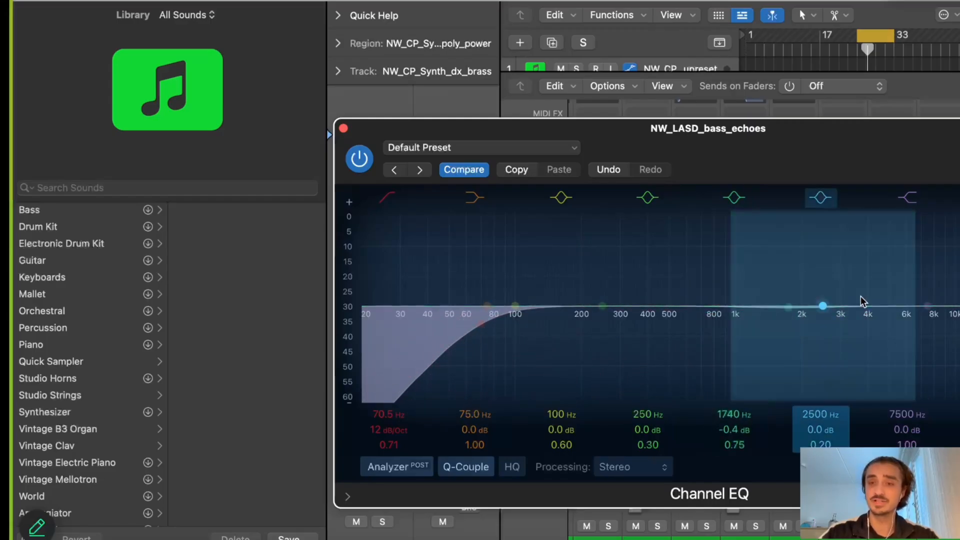
{"action": "left_click_drag", "start_coordinate": [927, 306], "coordinate": [721, 449]}
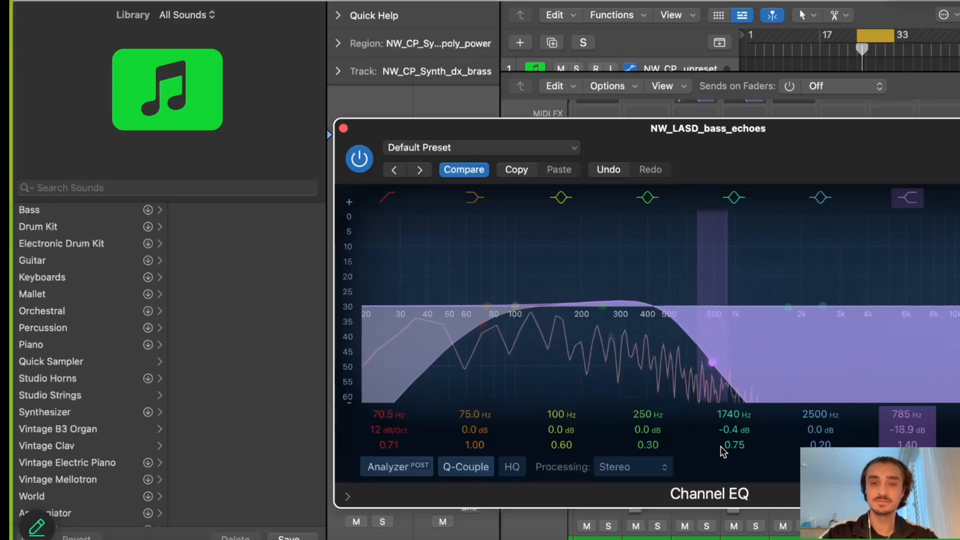
{"action": "left_click_drag", "start_coordinate": [721, 446], "coordinate": [710, 327]}
Set the audio I/O buffer size to 512 samples in Logic Pro's settings and apply it
{"action": "left_click", "coordinate": [69, 0]}
{"action": "mouse_move", "coordinate": [80, 0]}
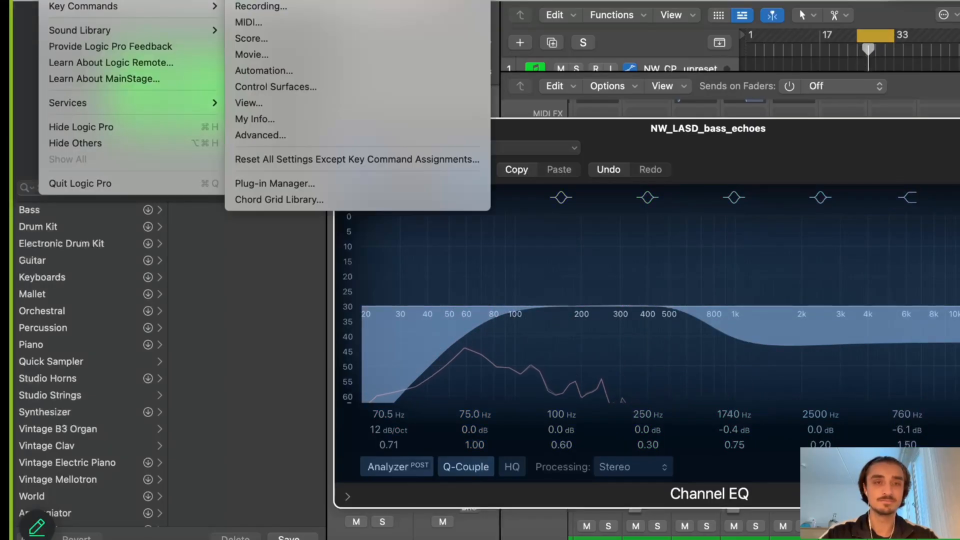
{"action": "left_click", "coordinate": [250, 0]}
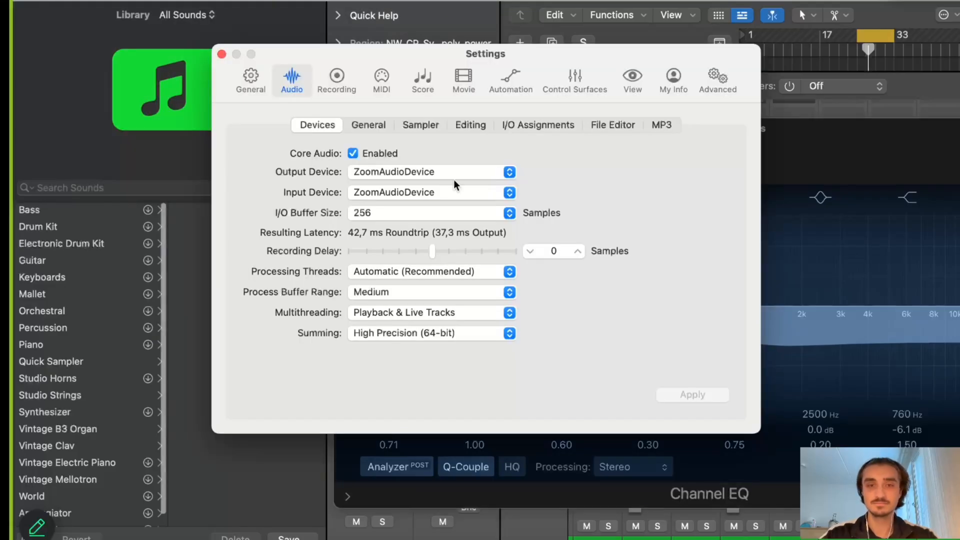
{"action": "left_click", "coordinate": [398, 213]}
{"action": "left_click", "coordinate": [394, 231]}
{"action": "left_click", "coordinate": [701, 393]}
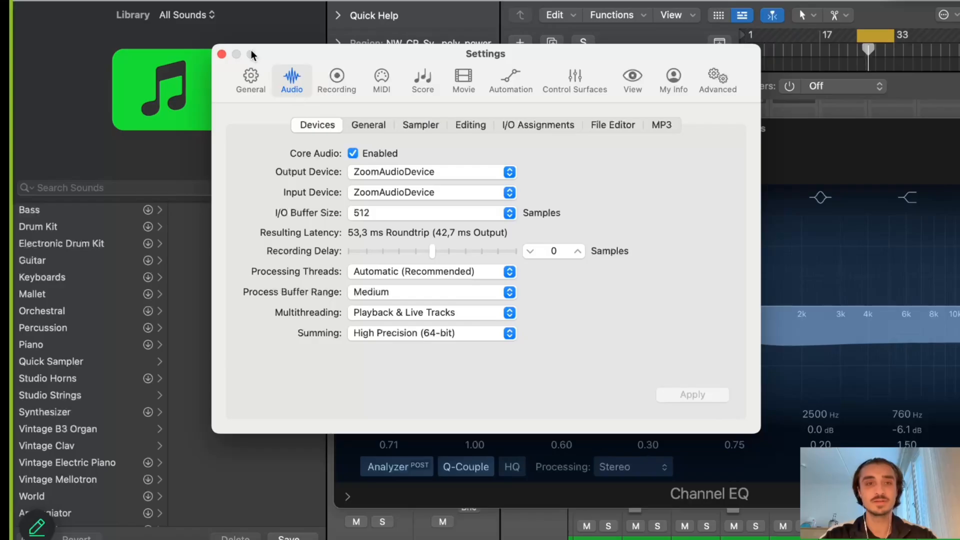
{"action": "left_click", "coordinate": [222, 54]}
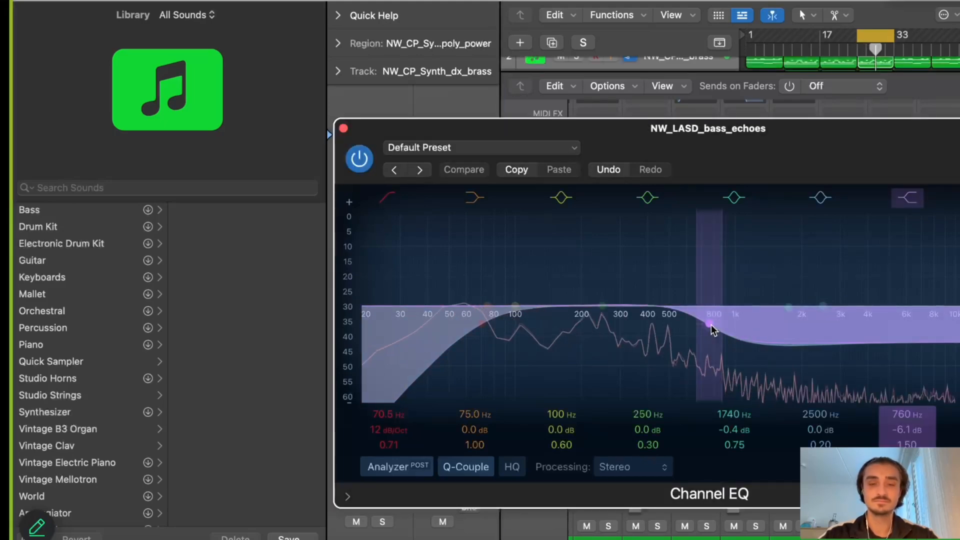
Close the bass EQ and briefly solo the track 4 British Combo Synth Lead to hear it alone
{"action": "left_click", "coordinate": [344, 128]}
{"action": "scroll", "coordinate": [730, 300], "scroll_direction": "left", "scroll_amount": 5}
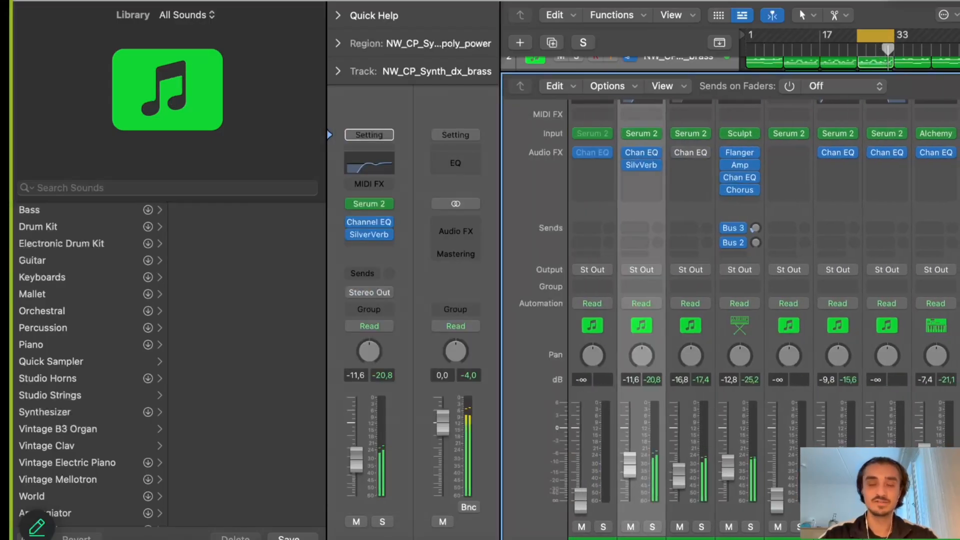
{"action": "left_click", "coordinate": [752, 526]}
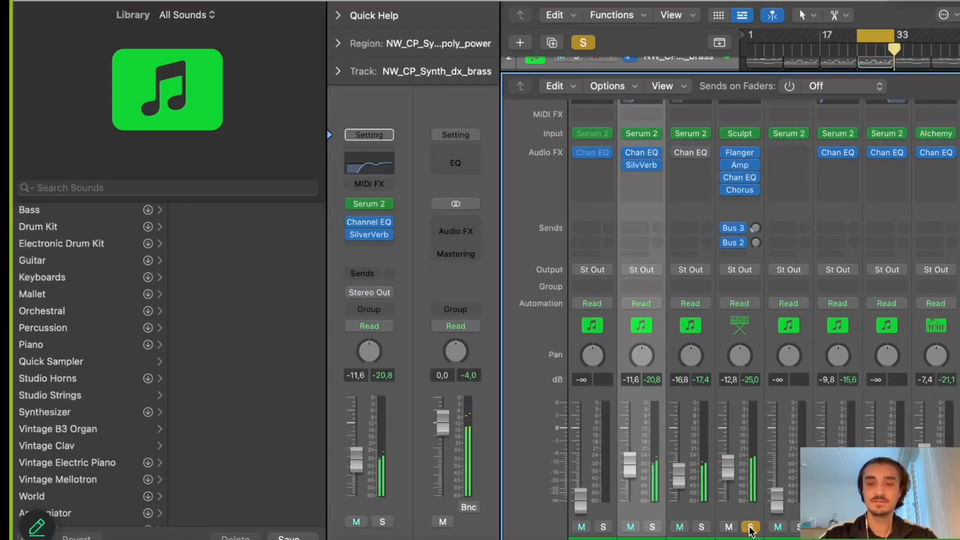
{"action": "left_click", "coordinate": [750, 527]}
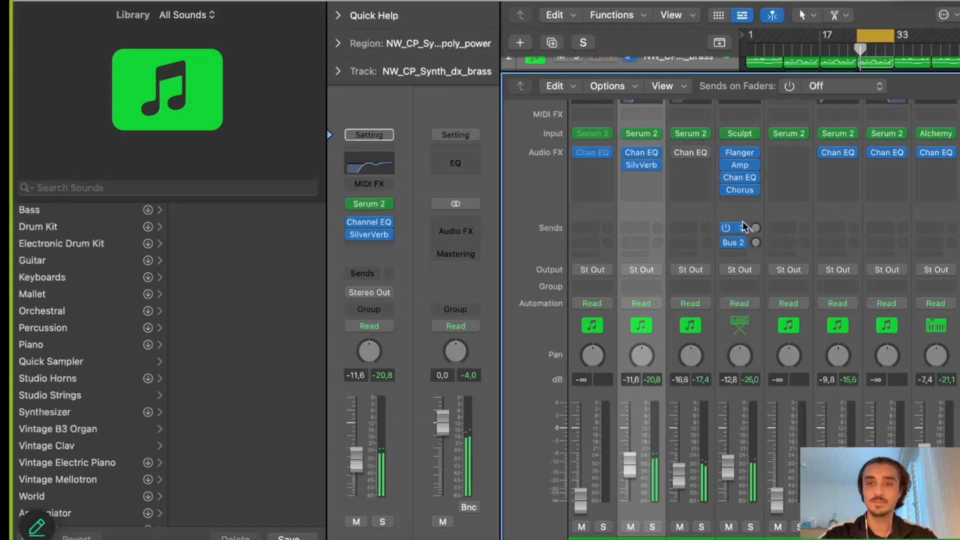
Insert a Channel EQ after Chorus on the track 4 lead and enable its low cut at 250 Hz during playback
{"action": "left_click", "coordinate": [739, 196]}
{"action": "mouse_move", "coordinate": [851, 244]}
{"action": "left_click", "coordinate": [923, 244]}
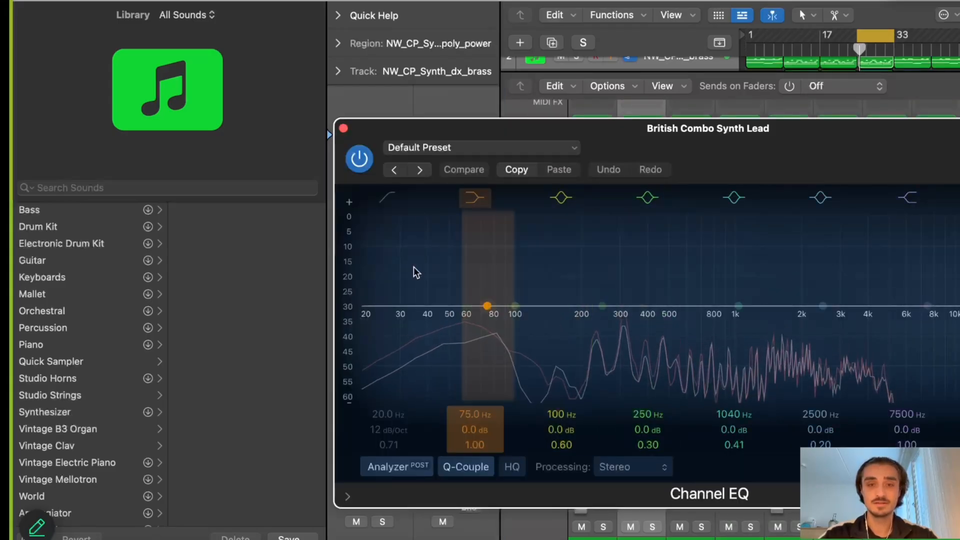
{"action": "left_click", "coordinate": [388, 197]}
{"action": "left_click_drag", "start_coordinate": [364, 342], "coordinate": [604, 337]}
{"action": "key", "text": "space"}
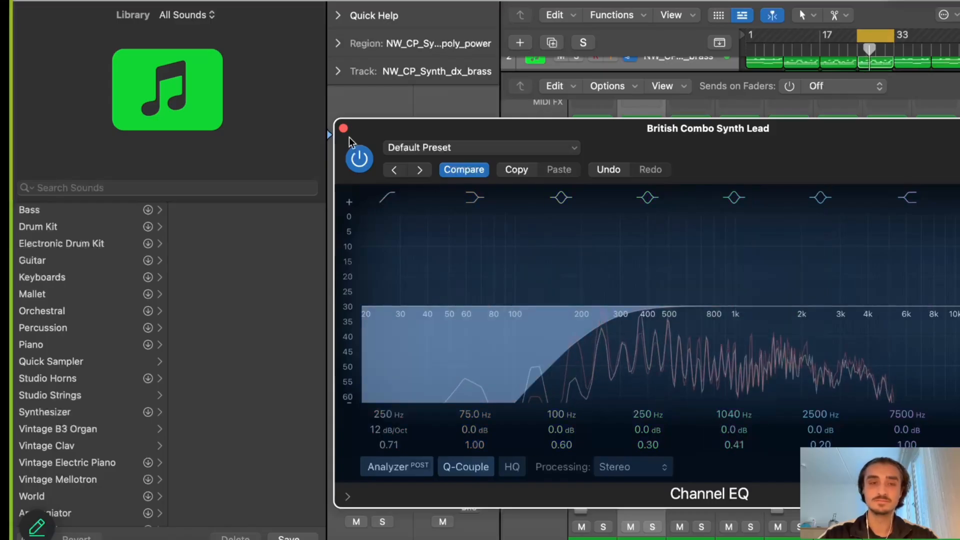
Audition a boosted bell around 1540 Hz on the lead's EQ, pull that band down into a cut, and close the EQ
{"action": "left_click_drag", "start_coordinate": [750, 330], "coordinate": [787, 236]}
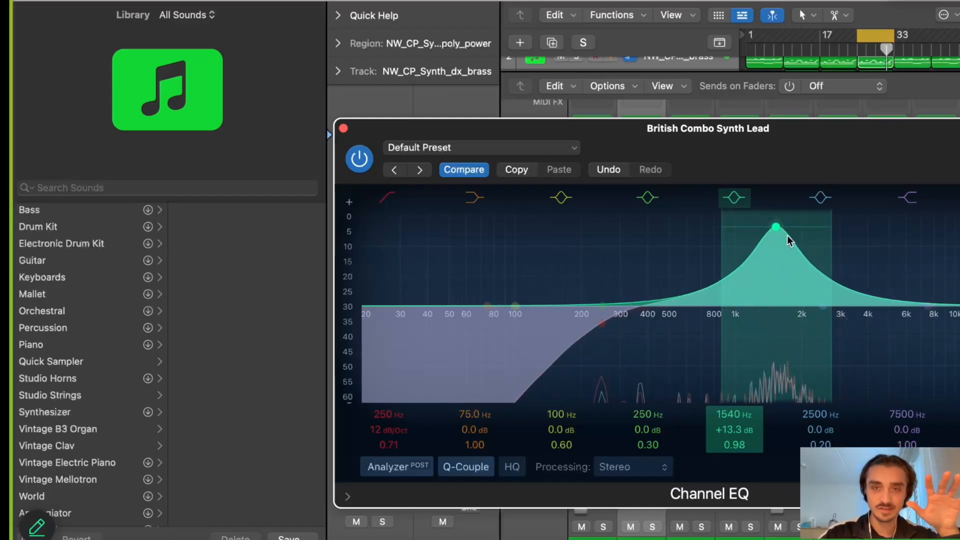
{"action": "left_click_drag", "start_coordinate": [787, 235], "coordinate": [785, 231]}
{"action": "mouse_move", "coordinate": [785, 328]}
{"action": "left_mouse_down"}
{"action": "mouse_move", "coordinate": [790, 367]}
{"action": "mouse_move", "coordinate": [785, 337]}
{"action": "left_mouse_up"}
{"action": "left_click", "coordinate": [343, 129]}
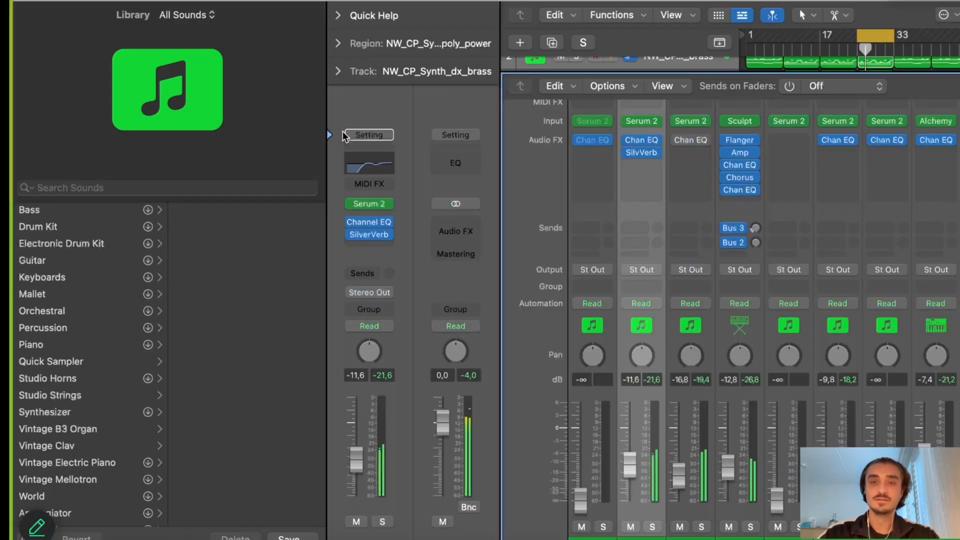
Raise the track 3 bass fader to -14.8 dB and remove its Channel EQ
{"action": "left_click_drag", "start_coordinate": [683, 479], "coordinate": [681, 470]}
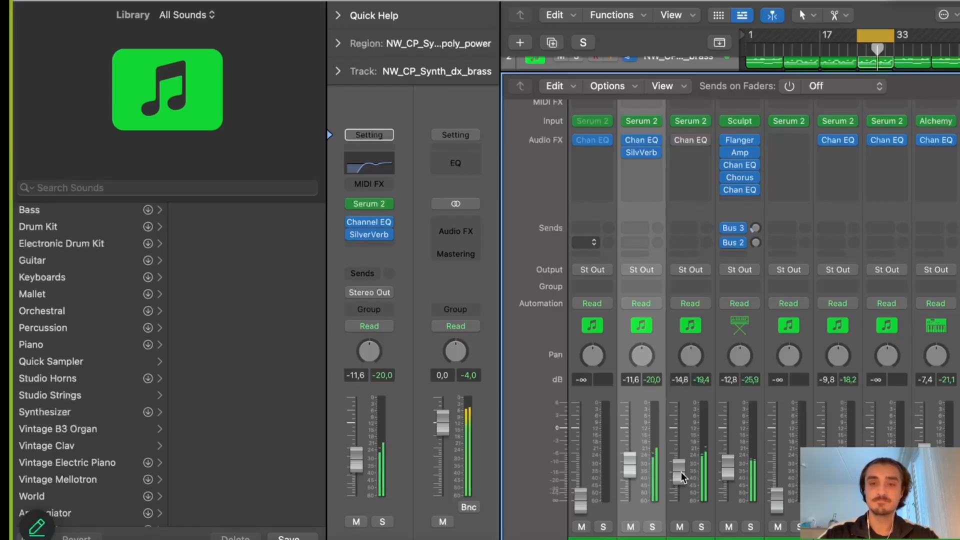
{"action": "left_click", "coordinate": [706, 142]}
{"action": "left_click", "coordinate": [733, 184]}
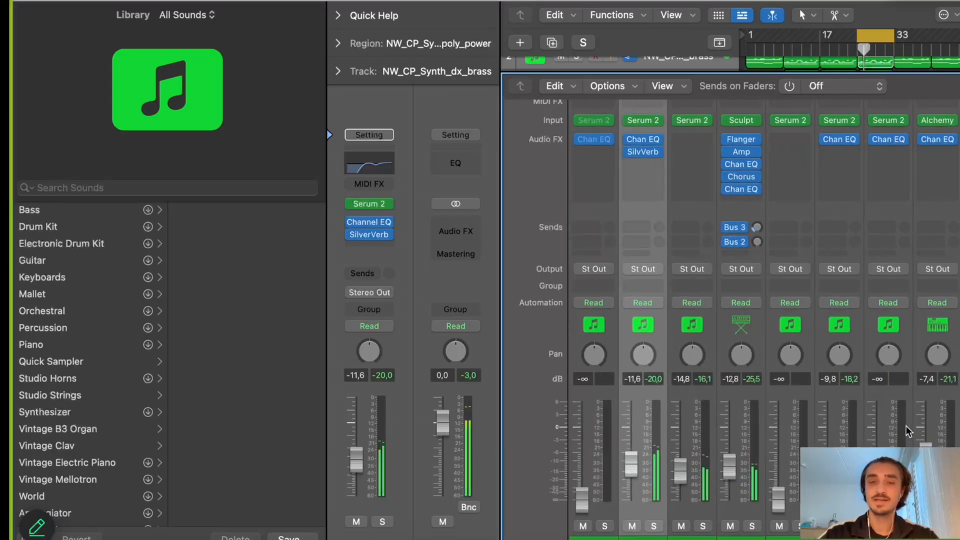
Mute tracks 3 and 4 and raise the track 2 brass fader to about -8.2 dB during playback
{"action": "scroll", "coordinate": [906, 425], "scroll_direction": "right", "scroll_amount": 3}
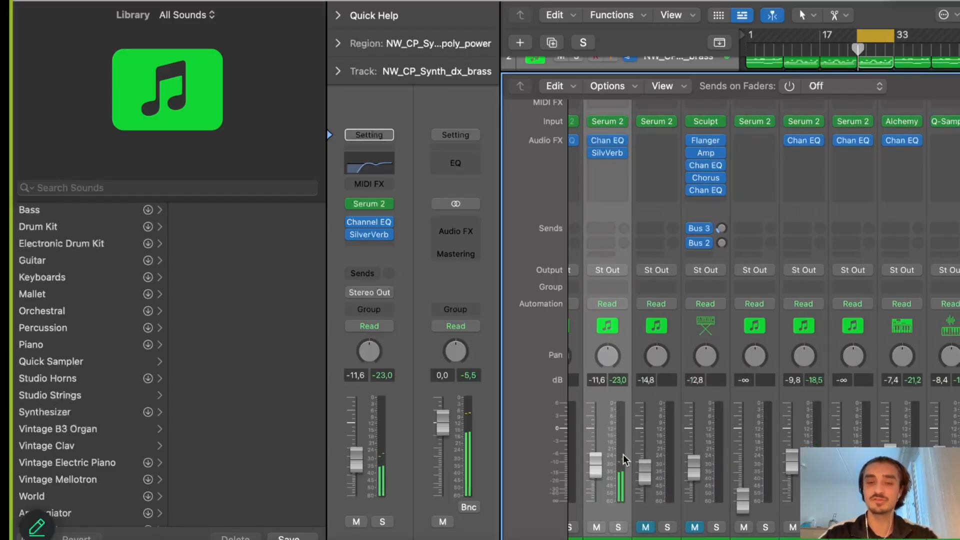
{"action": "scroll", "coordinate": [665, 424], "scroll_direction": "left", "scroll_amount": 3}
{"action": "left_click", "coordinate": [698, 425]}
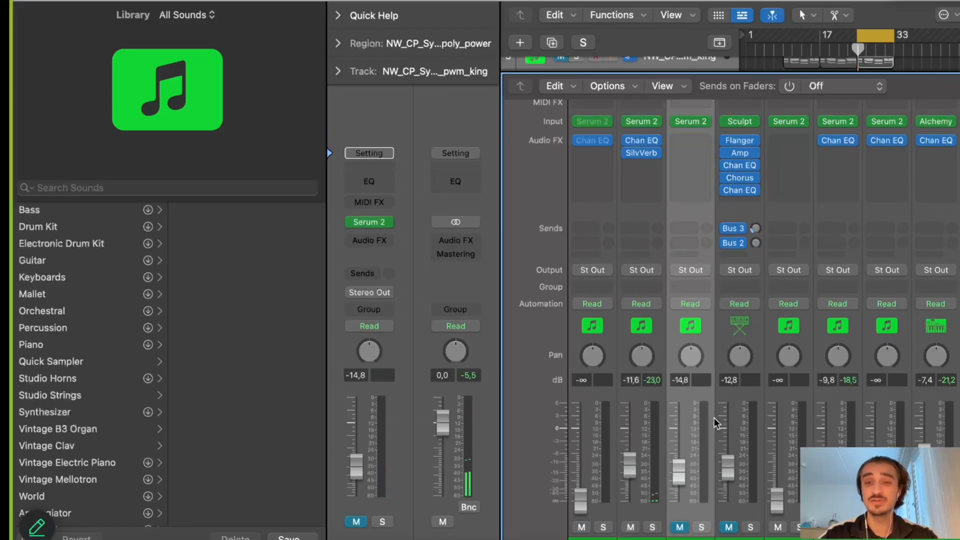
{"action": "left_click", "coordinate": [769, 418]}
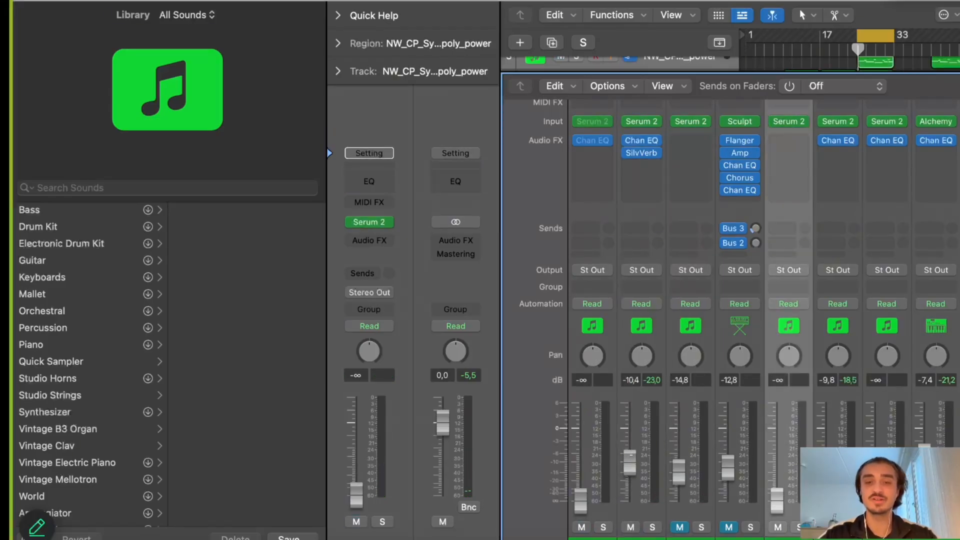
{"action": "left_click", "coordinate": [644, 422]}
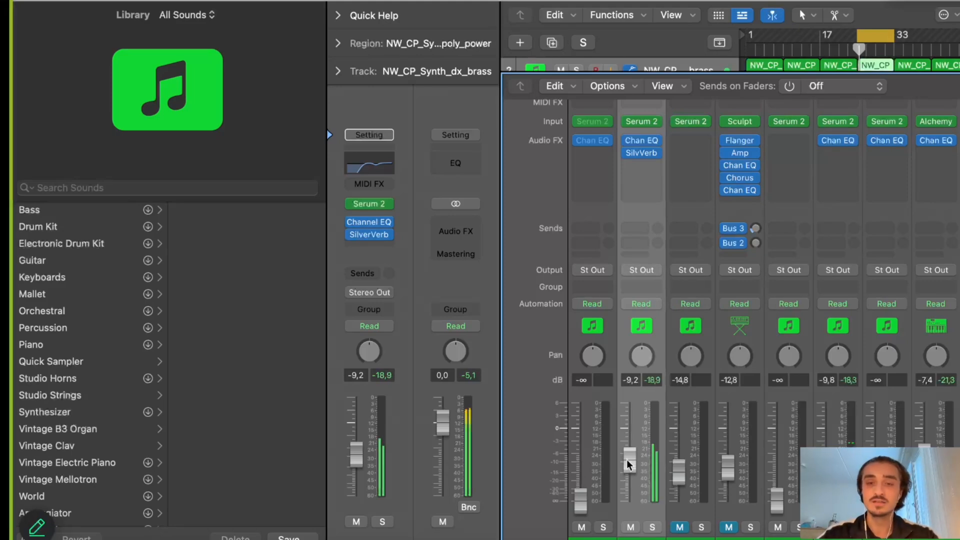
{"action": "left_click_drag", "start_coordinate": [629, 463], "coordinate": [629, 460]}
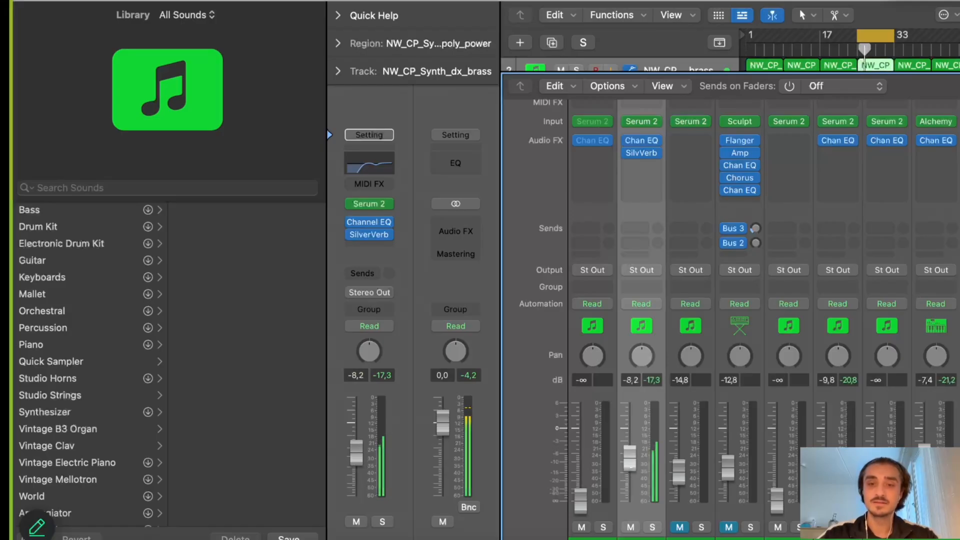
In the track 2 brass's Channel EQ, cut 406 Hz by 3.4 dB and set the high shelf to -6.9 dB at 12200 Hz
{"action": "left_click", "coordinate": [641, 140]}
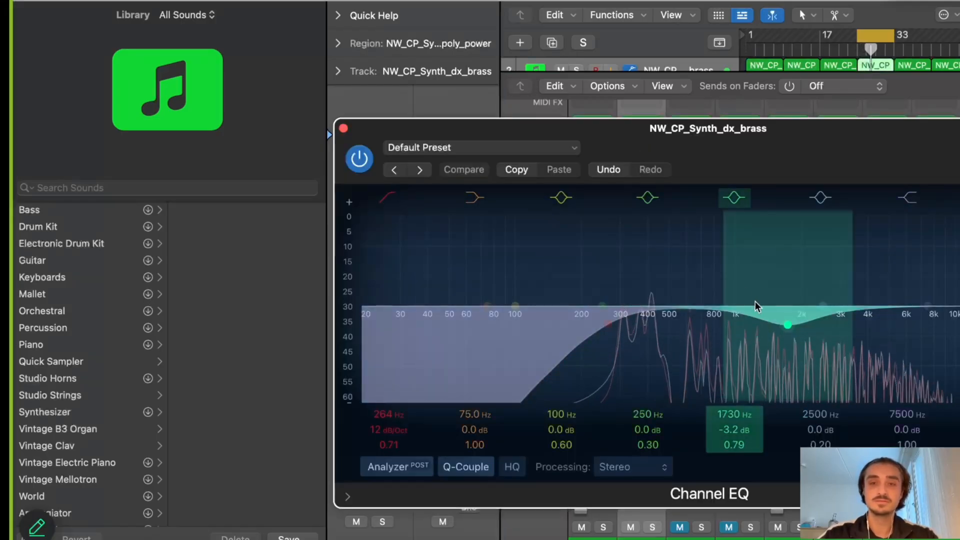
{"action": "left_click_drag", "start_coordinate": [771, 288], "coordinate": [664, 334]}
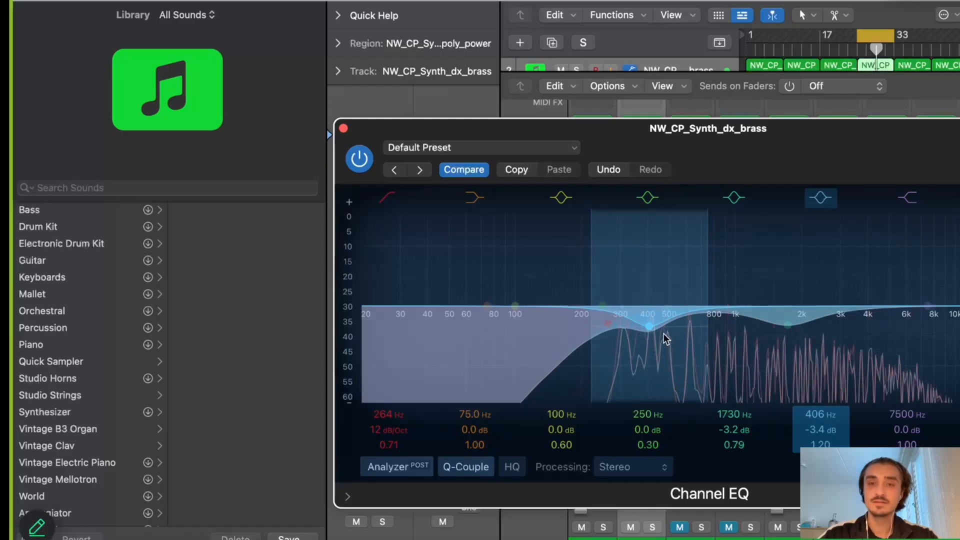
{"action": "left_click_drag", "start_coordinate": [928, 306], "coordinate": [959, 328]}
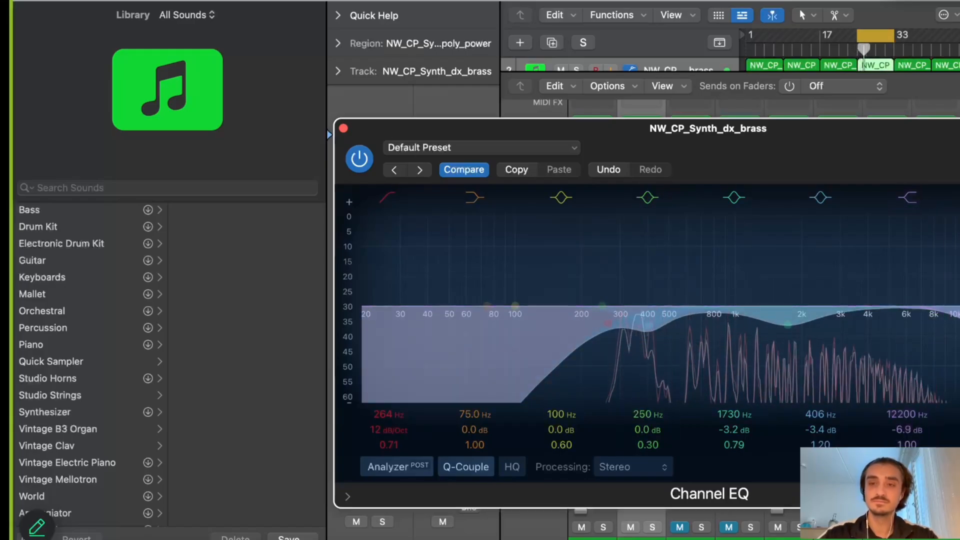
Set the brass EQ's 1730 Hz band to -2.9 dB and add a narrow -3.9 dB cut at 800 Hz with a Q of 2.80
{"action": "left_click_drag", "start_coordinate": [791, 322], "coordinate": [790, 320]}
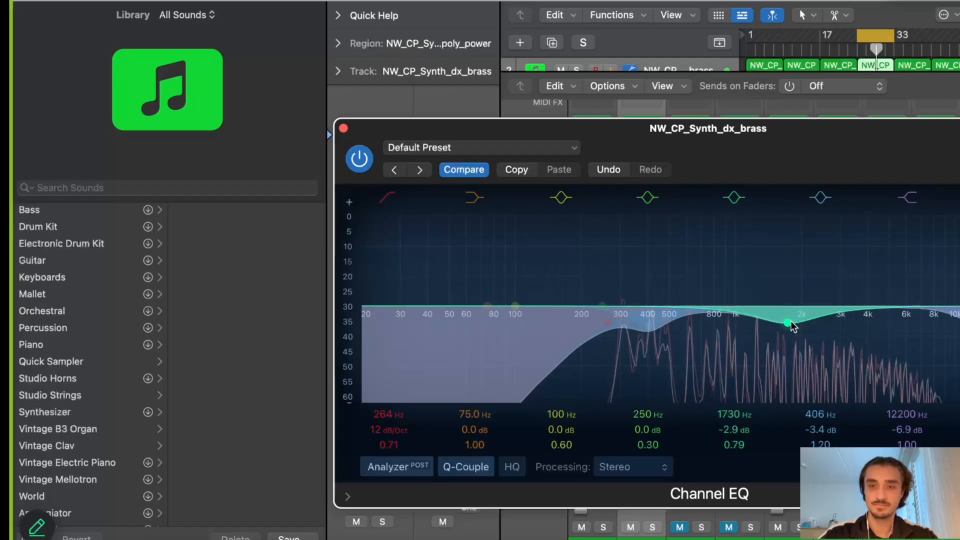
{"action": "left_click_drag", "start_coordinate": [609, 304], "coordinate": [715, 343]}
{"action": "scroll", "coordinate": [692, 265], "scroll_direction": "up", "scroll_amount": 5}
{"action": "scroll", "coordinate": [716, 233], "scroll_direction": "up", "scroll_amount": 5}
{"action": "key", "text": "space"}
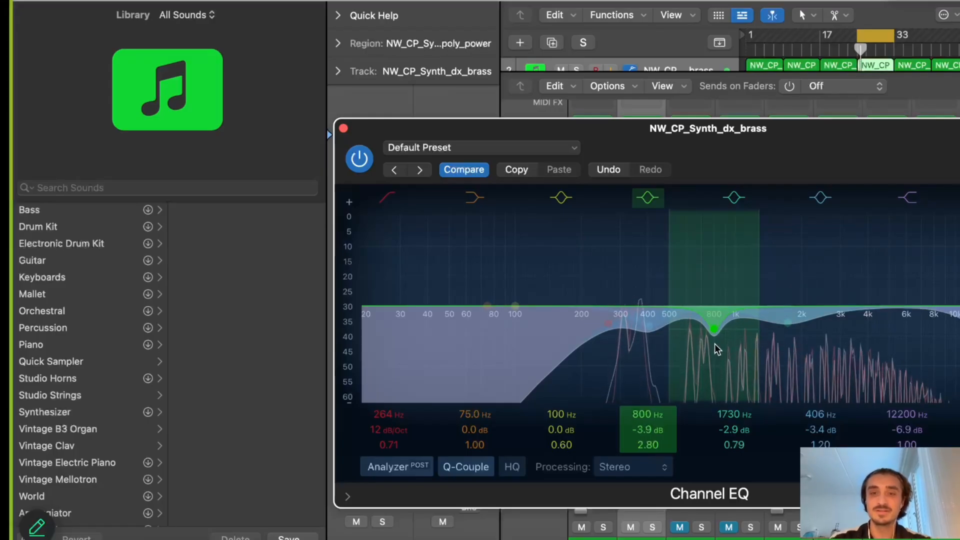
Adjust the brass EQ's upper-mid bell to 1720 Hz, -3.4 dB and Q 0.93, then close the EQ
{"action": "left_click_drag", "start_coordinate": [789, 329], "coordinate": [788, 331]}
{"action": "scroll", "coordinate": [788, 331], "scroll_direction": "up", "scroll_amount": 5}
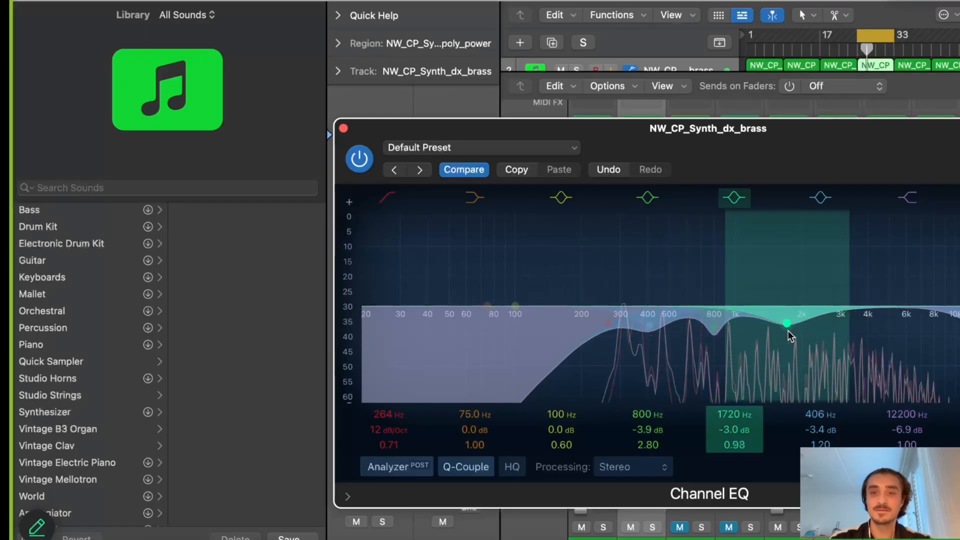
{"action": "scroll", "coordinate": [788, 331], "scroll_direction": "down", "scroll_amount": 4}
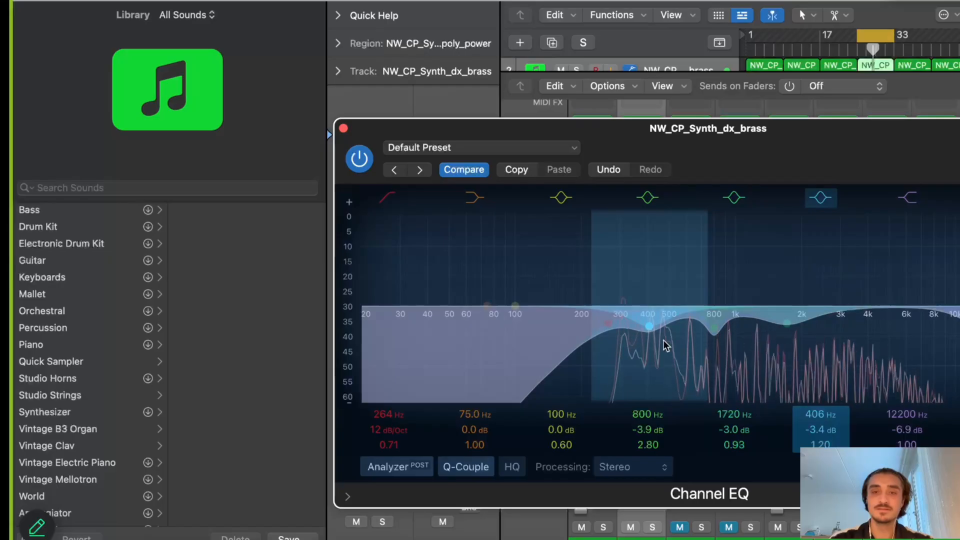
{"action": "left_click_drag", "start_coordinate": [793, 346], "coordinate": [793, 349]}
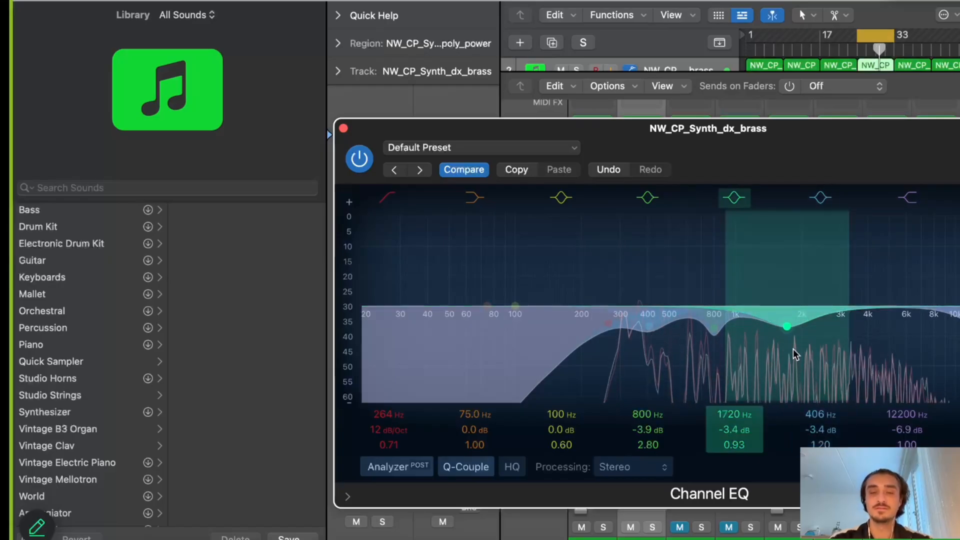
{"action": "left_click", "coordinate": [358, 161]}
{"action": "left_click", "coordinate": [344, 130]}
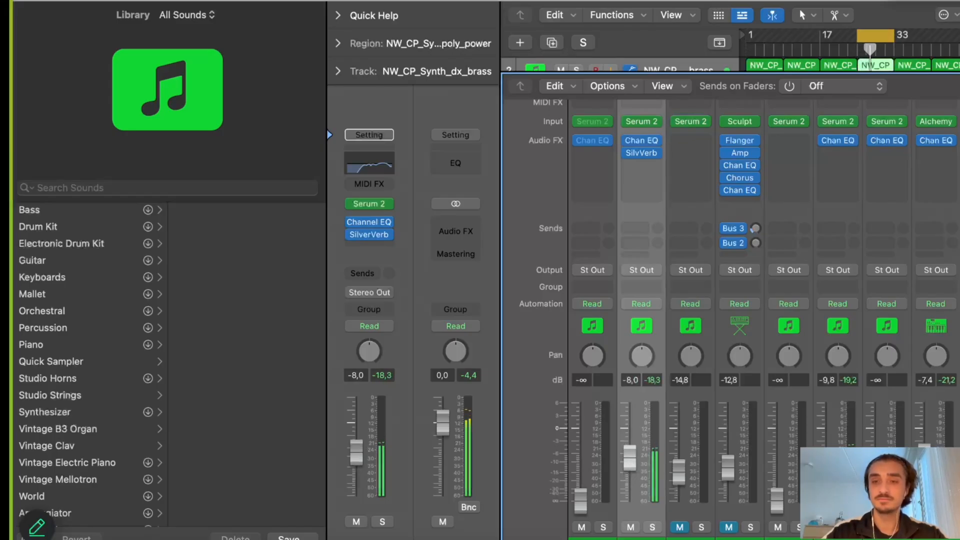
Raise the track 6 fader to -8.4 dB and set the track 8 Alchemy fader to -8.2 dB
{"action": "scroll", "coordinate": [750, 320], "scroll_direction": "right", "scroll_amount": 5}
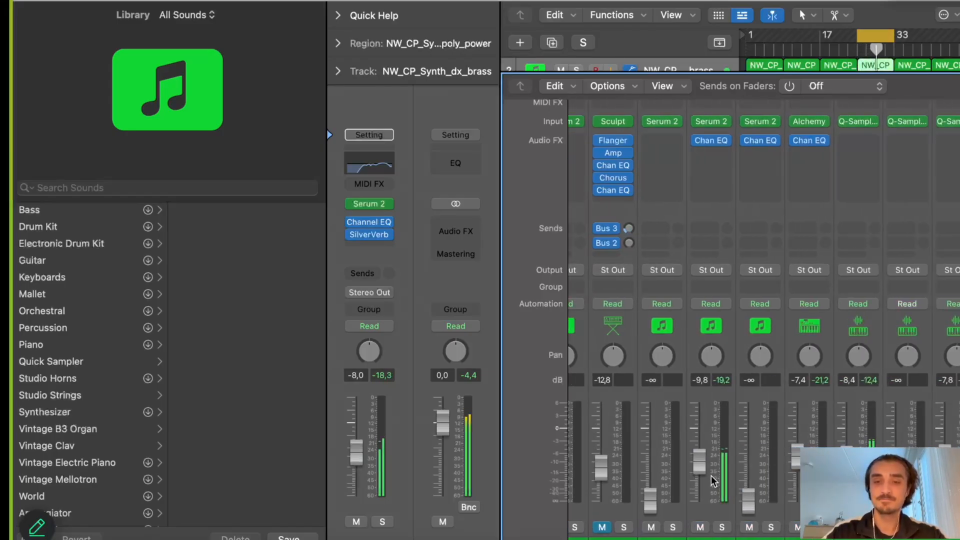
{"action": "left_click_drag", "start_coordinate": [700, 468], "coordinate": [700, 458]}
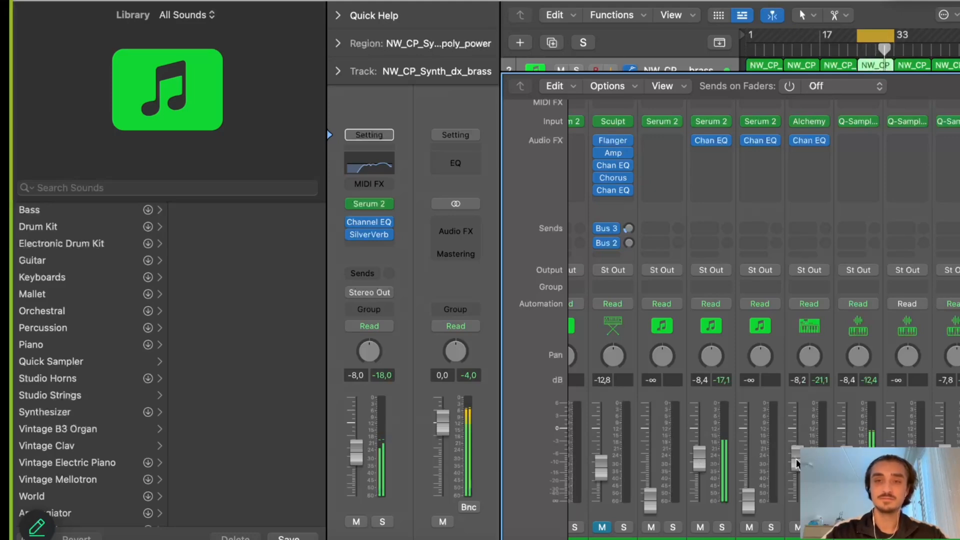
{"action": "key", "text": "x"}
{"action": "key", "text": "x"}
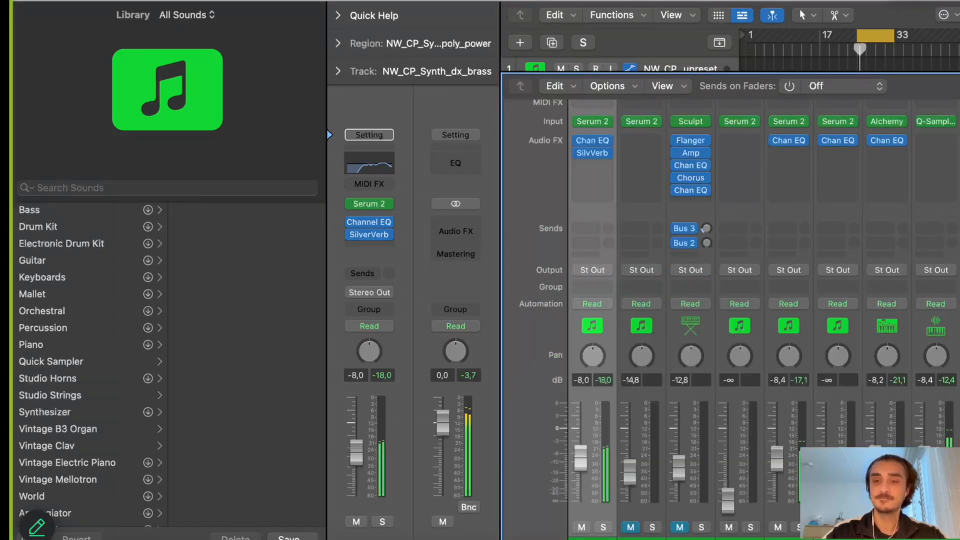
Unmute the track 4 British Combo Synth Lead, select it in the track list, and return to the mixer
{"action": "scroll", "coordinate": [764, 319], "scroll_direction": "right", "scroll_amount": 3}
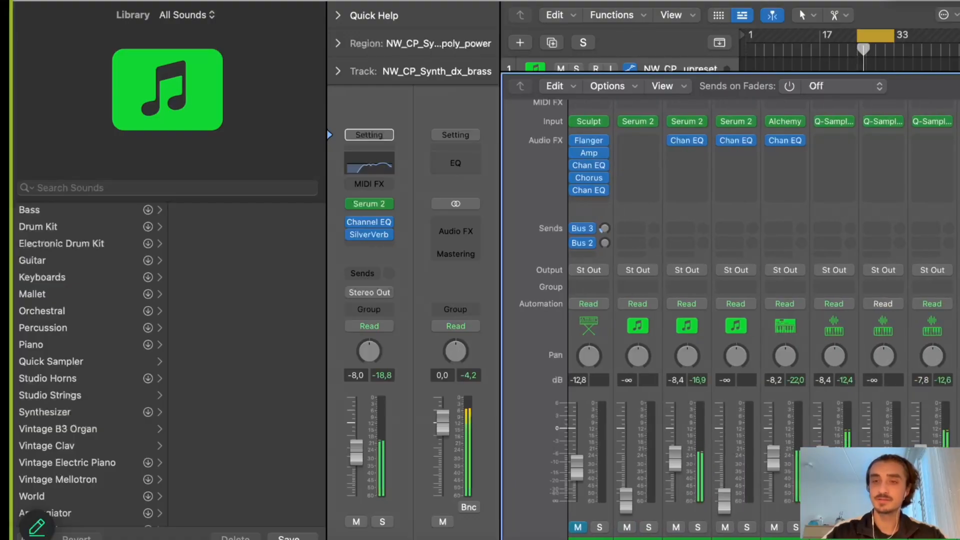
{"action": "key", "text": "x"}
{"action": "left_click", "coordinate": [577, 148]}
{"action": "left_click", "coordinate": [576, 148]}
{"action": "left_click", "coordinate": [565, 148]}
{"action": "left_click", "coordinate": [680, 150]}
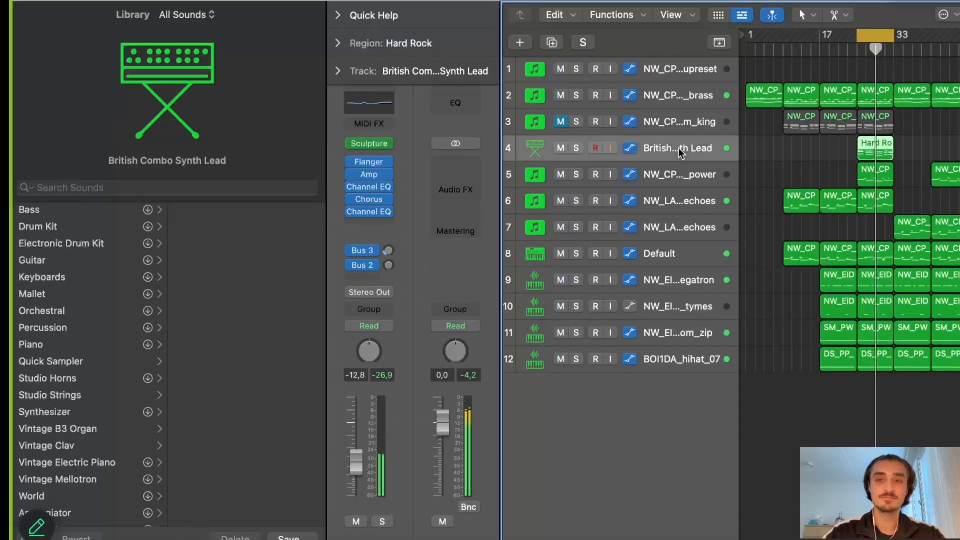
{"action": "key", "text": "x"}
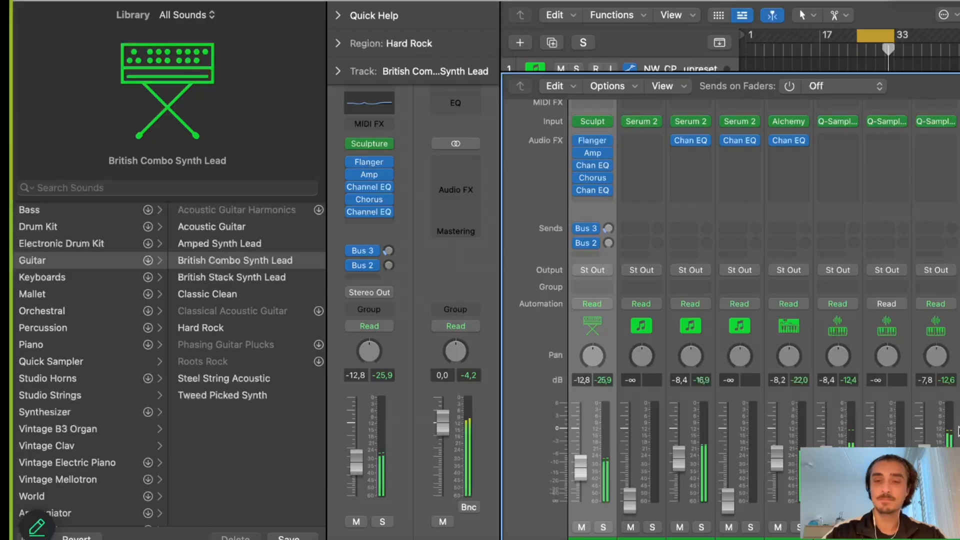
Lower the track 11 fader to -8.8 dB and the track 9 snare fader to -9.0 dB
{"action": "scroll", "coordinate": [959, 431], "scroll_direction": "right", "scroll_amount": 4}
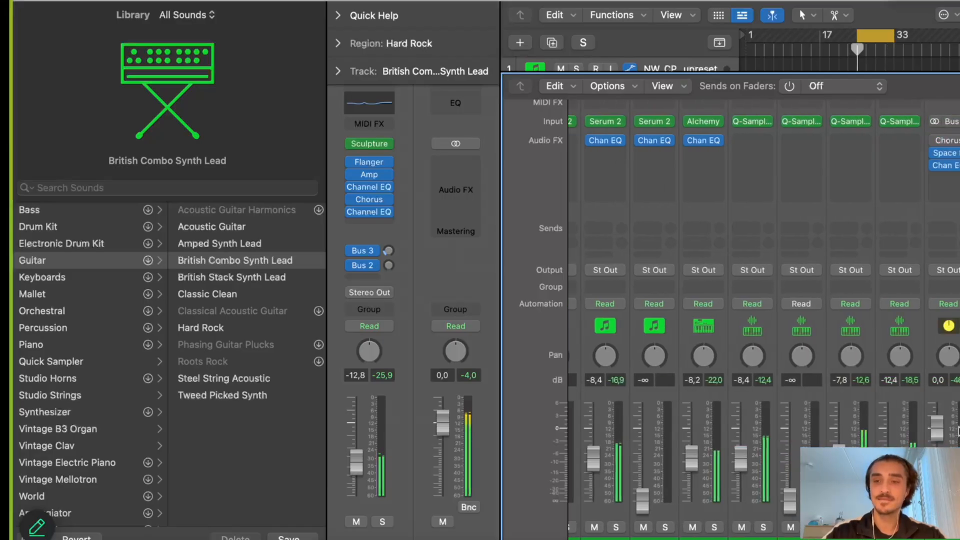
{"action": "scroll", "coordinate": [958, 432], "scroll_direction": "left", "scroll_amount": 2}
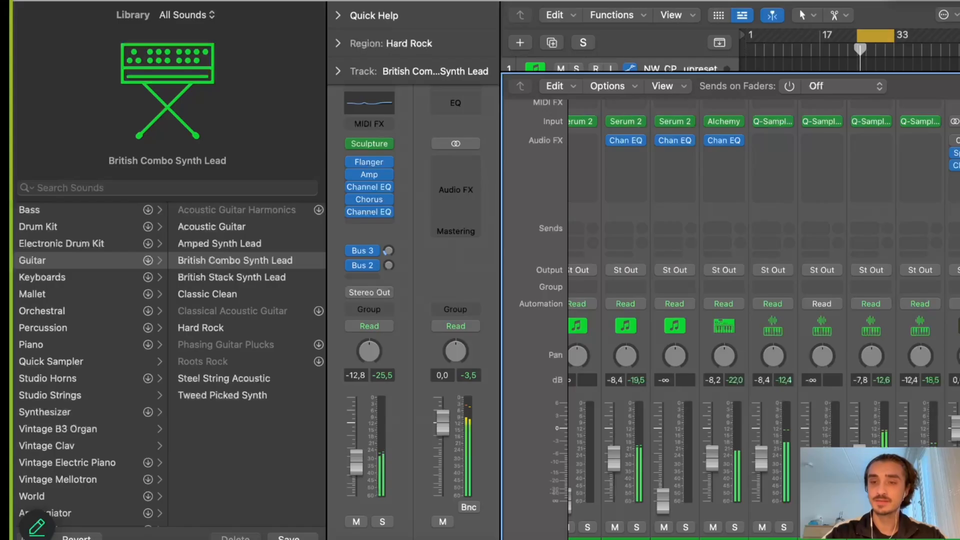
{"action": "left_click", "coordinate": [882, 527]}
{"action": "key", "text": "space"}
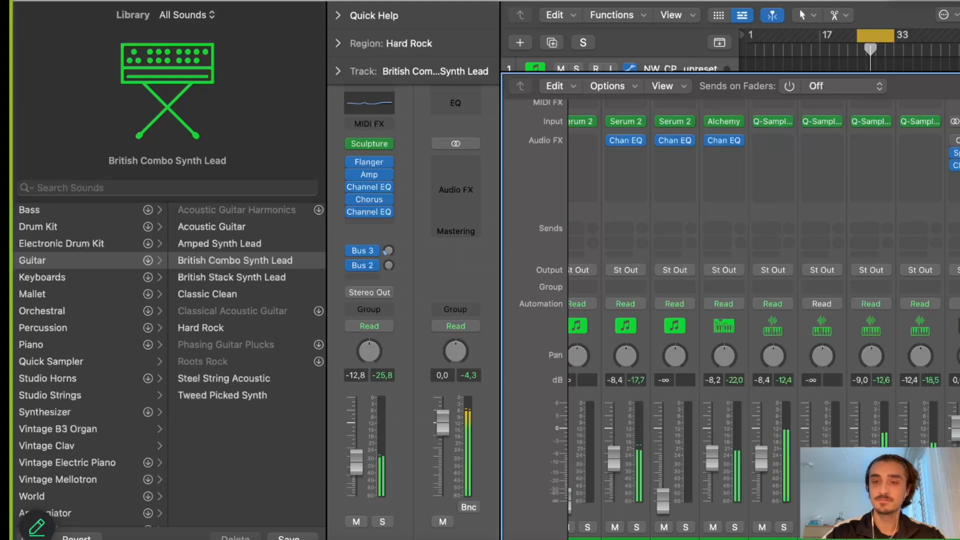
{"action": "left_click_drag", "start_coordinate": [760, 463], "coordinate": [760, 465]}
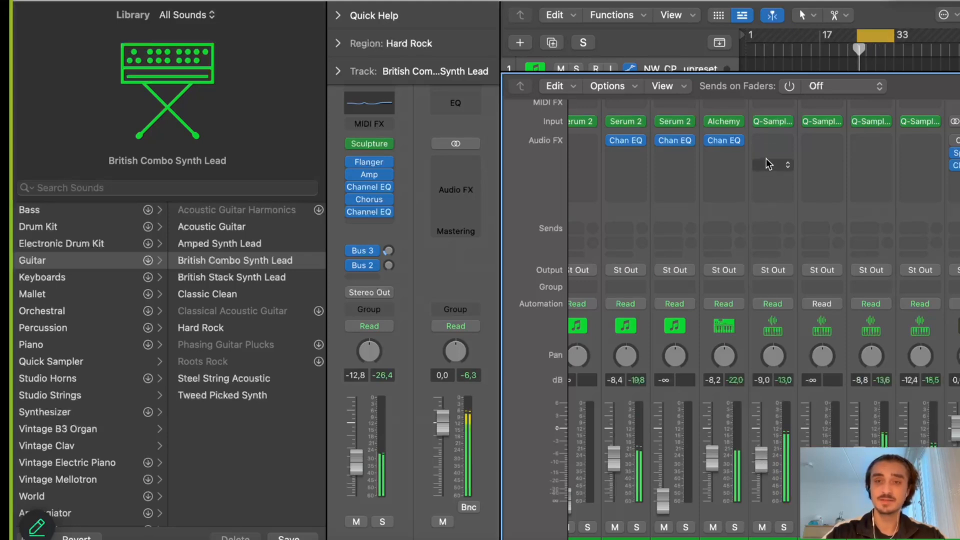
Insert a Channel EQ on the track 9 snare, set its low shelf to -2.0 dB at 410 Hz, and close it
{"action": "left_click", "coordinate": [766, 140]}
{"action": "mouse_move", "coordinate": [806, 185]}
{"action": "left_click", "coordinate": [936, 184]}
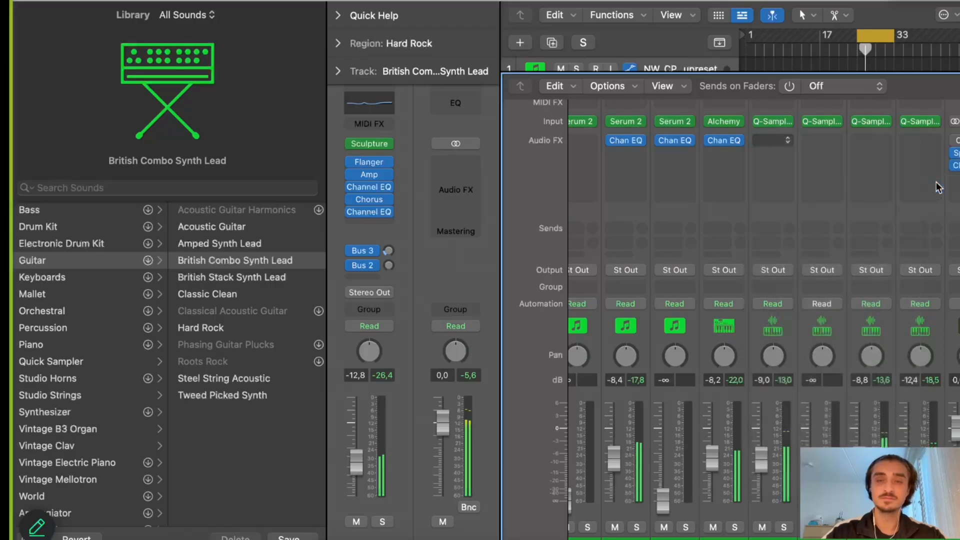
{"action": "left_click_drag", "start_coordinate": [481, 310], "coordinate": [643, 326]}
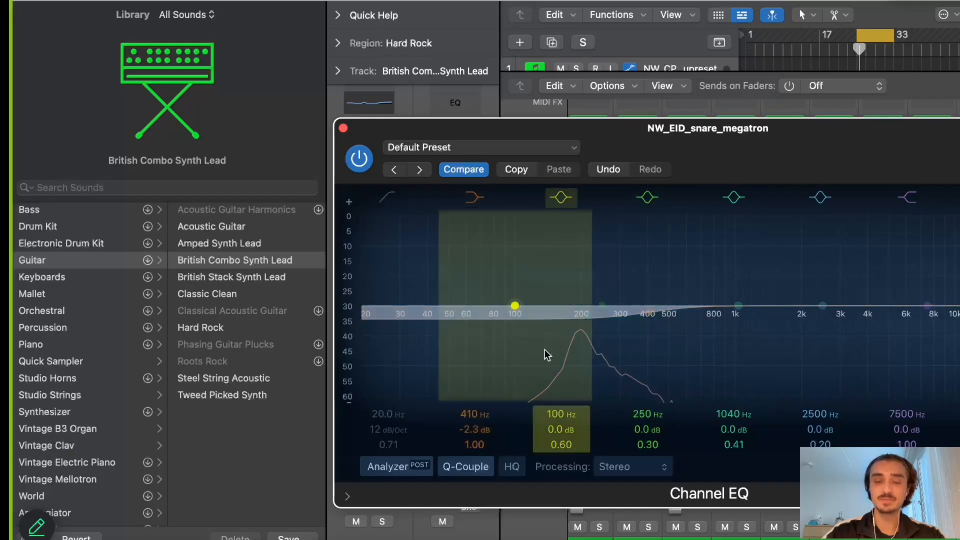
{"action": "left_click_drag", "start_coordinate": [658, 312], "coordinate": [658, 310]}
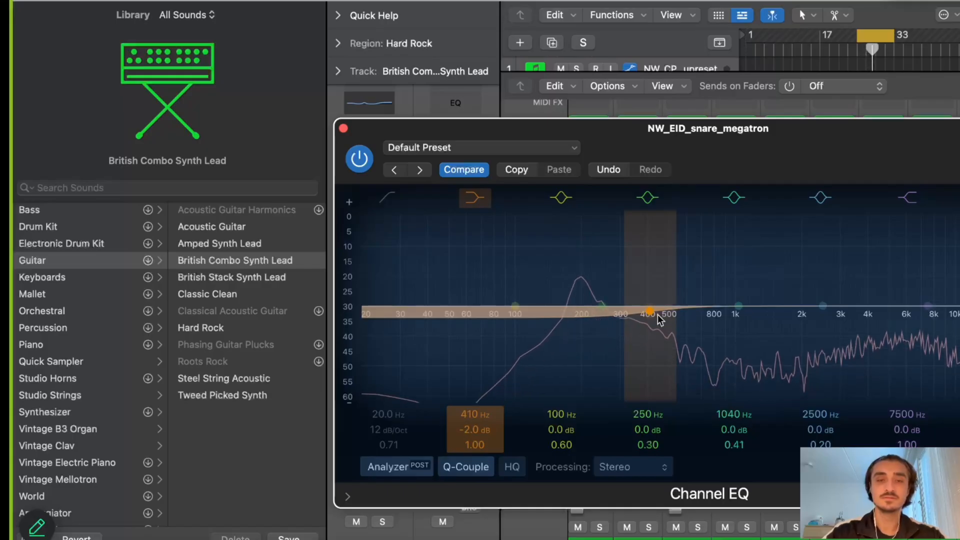
{"action": "left_click", "coordinate": [344, 129]}
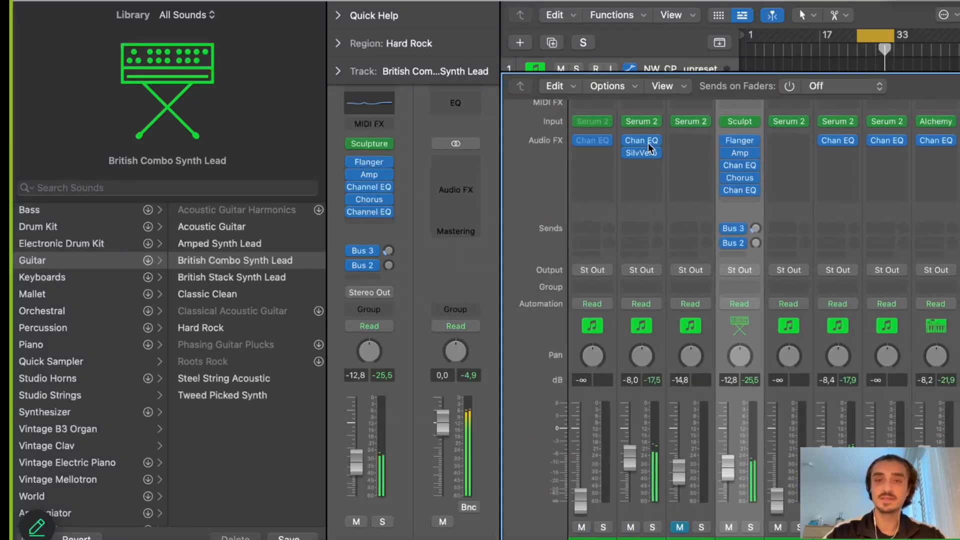
Add a +1.4 dB bell at 7650 Hz with a Q of 2.00 to the track 2 brass's Channel EQ and close it
{"action": "left_click", "coordinate": [642, 139]}
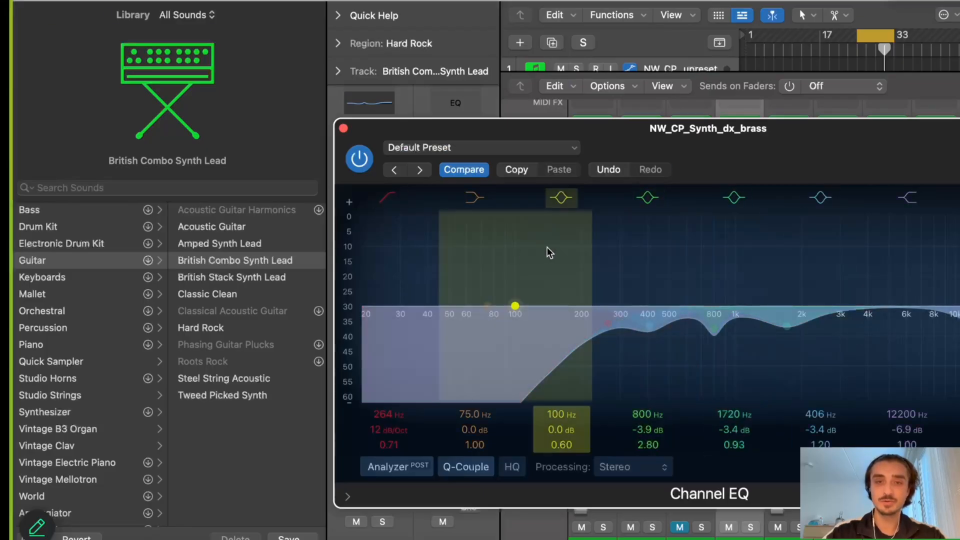
{"action": "left_click_drag", "start_coordinate": [523, 313], "coordinate": [938, 305]}
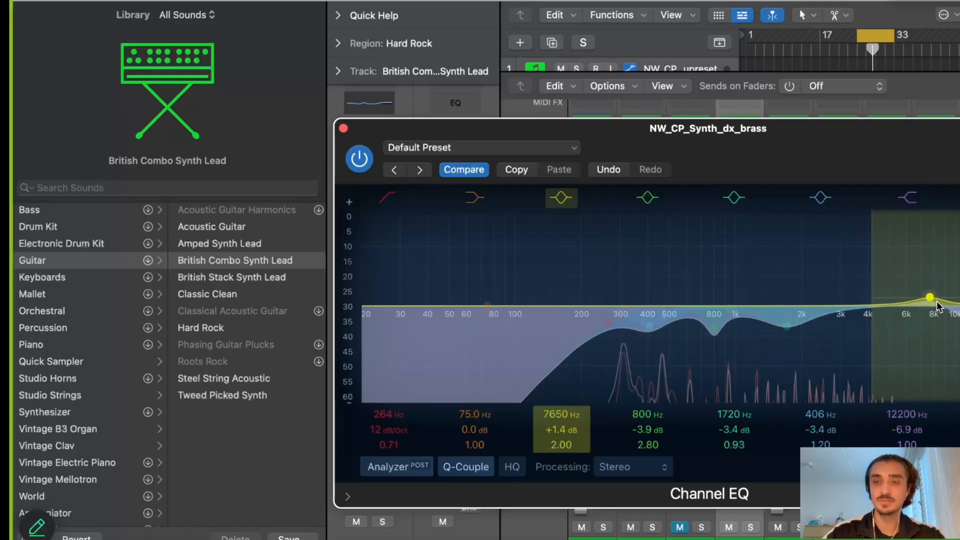
{"action": "left_click", "coordinate": [343, 127]}
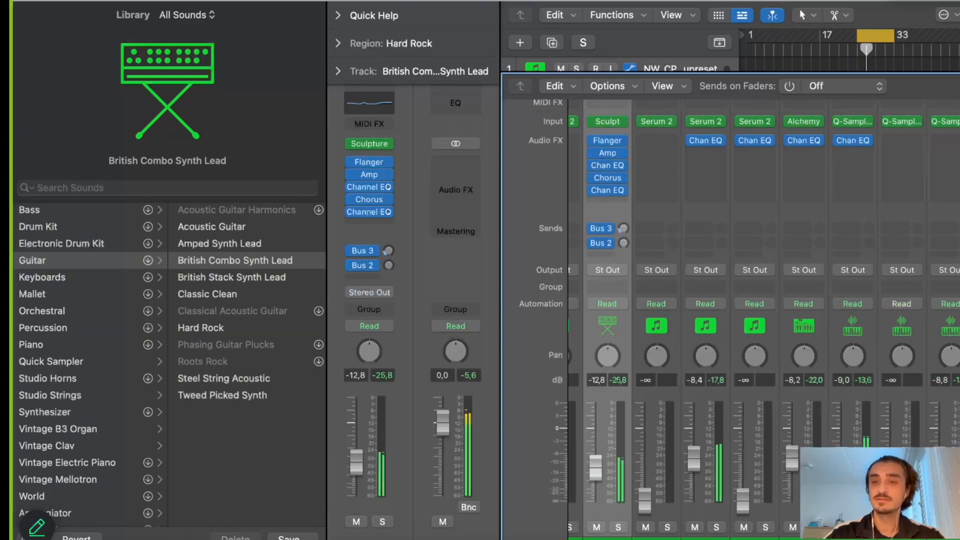
Select the track 12 hi-hat and insert a Channel EQ on its channel strip
{"action": "left_click", "coordinate": [928, 439]}
{"action": "left_click", "coordinate": [912, 142]}
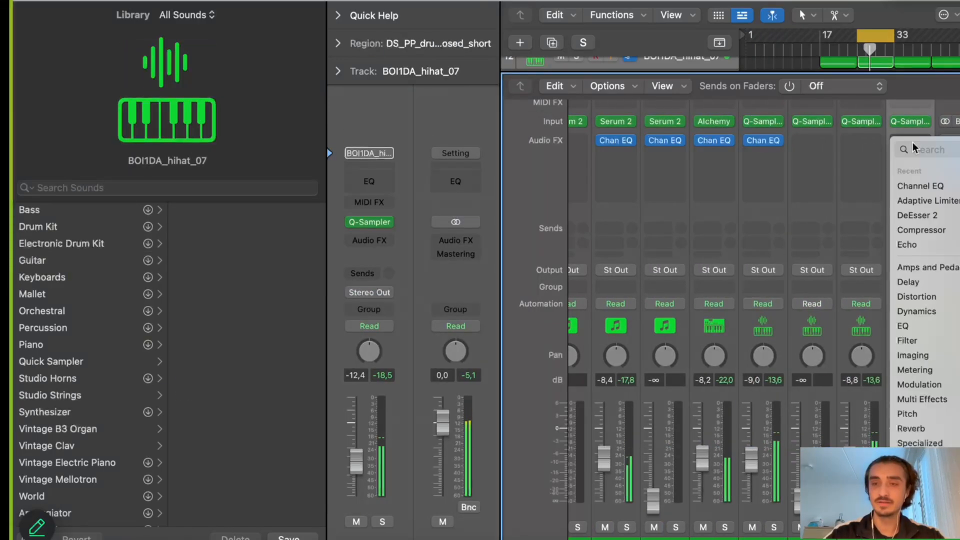
{"action": "mouse_move", "coordinate": [924, 192]}
{"action": "left_click", "coordinate": [796, 185]}
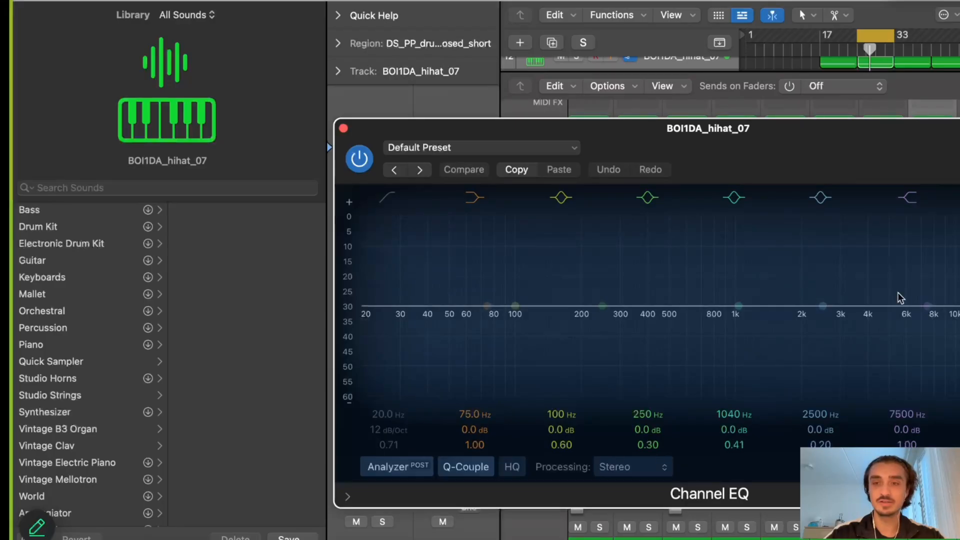
Set the hi-hat Channel EQ's high shelf to +2.9 dB at 10800 Hz with a Q of 1.30, and close it
{"action": "left_click_drag", "start_coordinate": [958, 311], "coordinate": [959, 301]}
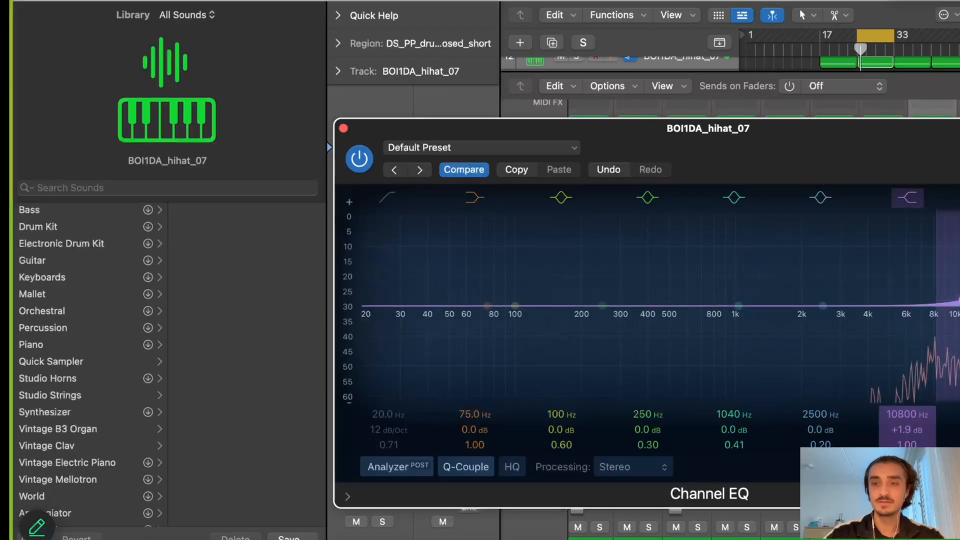
{"action": "scroll", "coordinate": [959, 301], "scroll_direction": "up", "scroll_amount": 1}
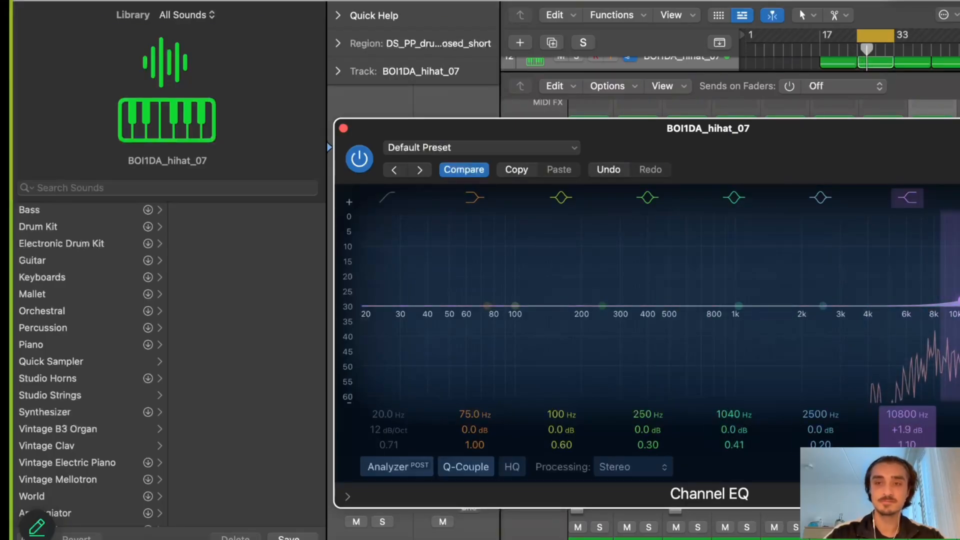
{"action": "scroll", "coordinate": [959, 301], "scroll_direction": "up", "scroll_amount": 2}
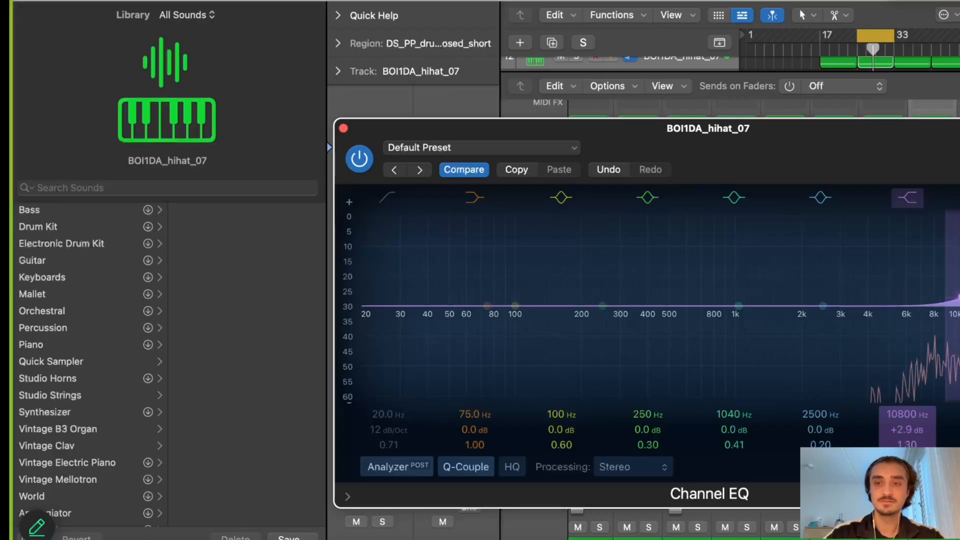
{"action": "left_click", "coordinate": [343, 128]}
Unmute the track 3 pwm_king synth and insert a Channel EQ on its channel strip
{"action": "key", "text": "x"}
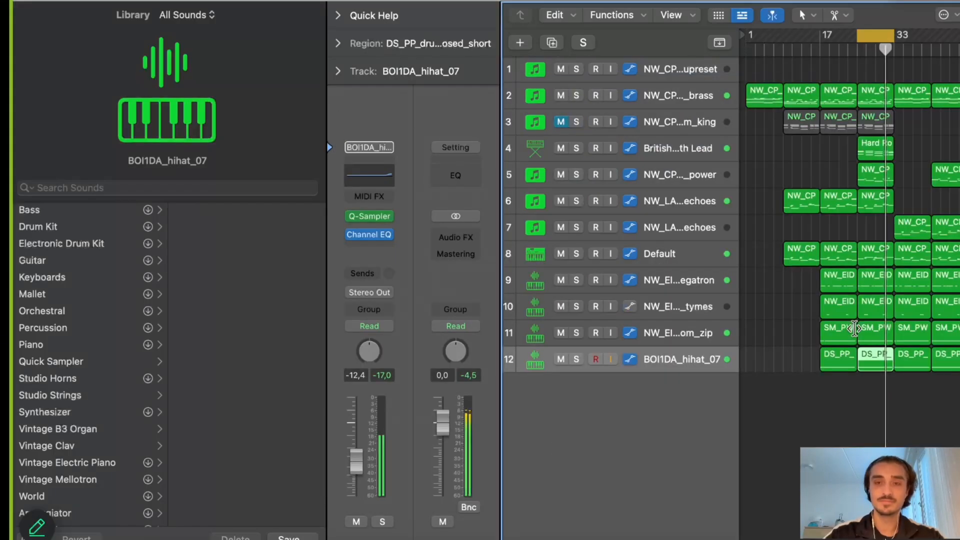
{"action": "left_click", "coordinate": [561, 121]}
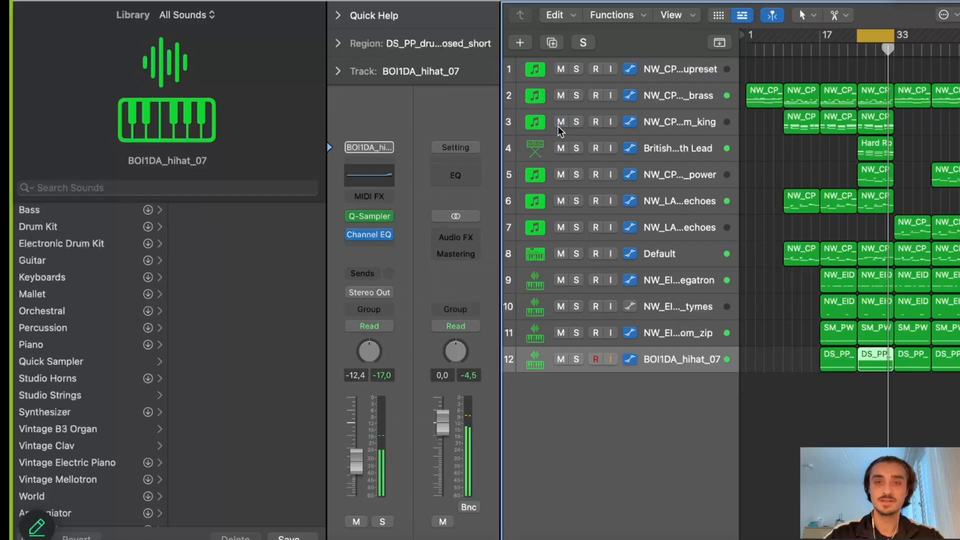
{"action": "left_click", "coordinate": [694, 116]}
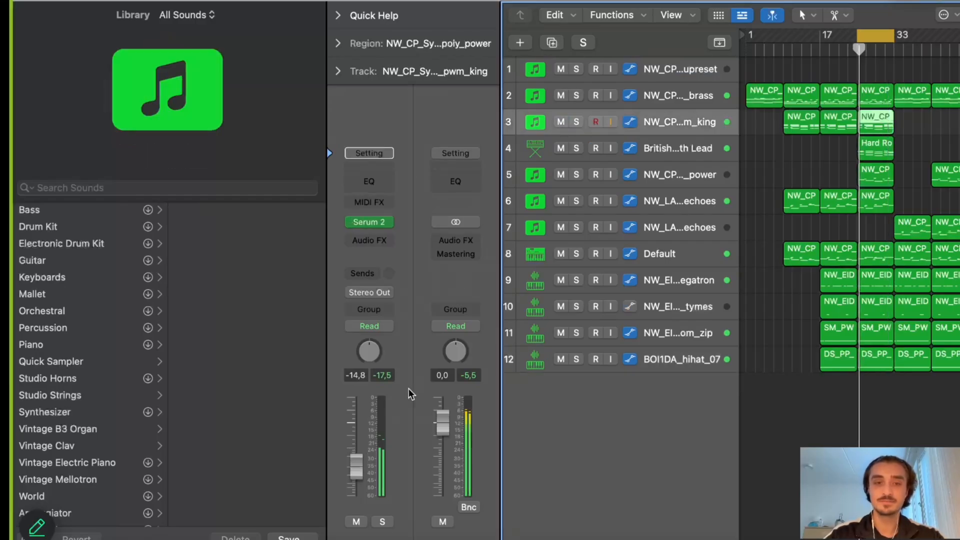
{"action": "left_click", "coordinate": [376, 242]}
{"action": "mouse_move", "coordinate": [415, 245]}
{"action": "left_click", "coordinate": [552, 246]}
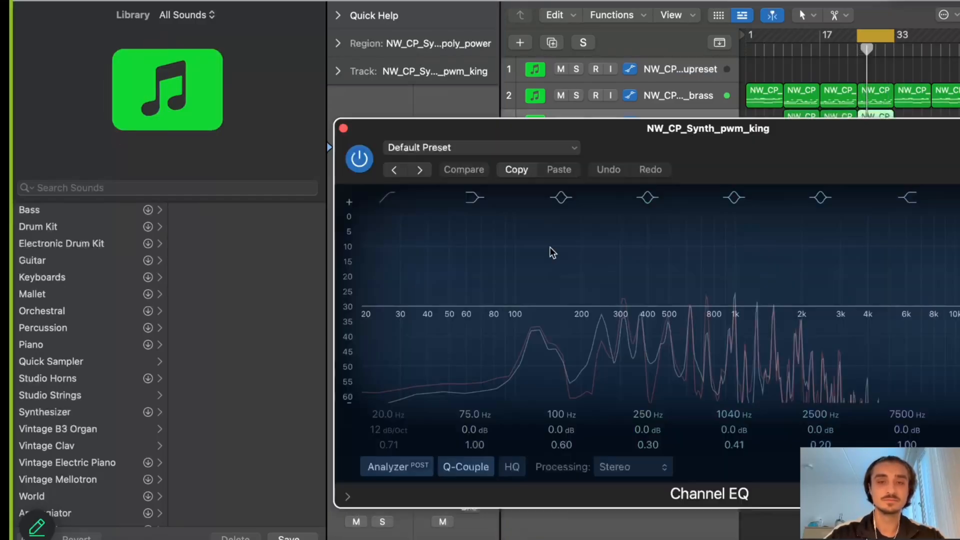
Set a low-shelf cut at about 388 Hz with a Q of 1.50 in track 3's Channel EQ, and close it
{"action": "left_click_drag", "start_coordinate": [451, 322], "coordinate": [645, 238]}
{"action": "left_click_drag", "start_coordinate": [645, 238], "coordinate": [646, 238]}
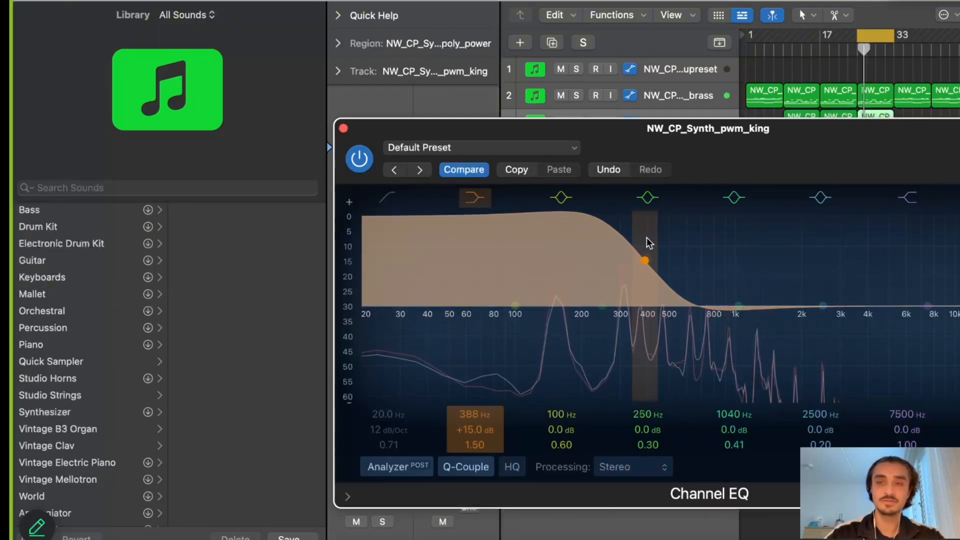
{"action": "left_click_drag", "start_coordinate": [466, 428], "coordinate": [466, 452]}
{"action": "left_click", "coordinate": [344, 129]}
{"action": "key", "text": "x"}
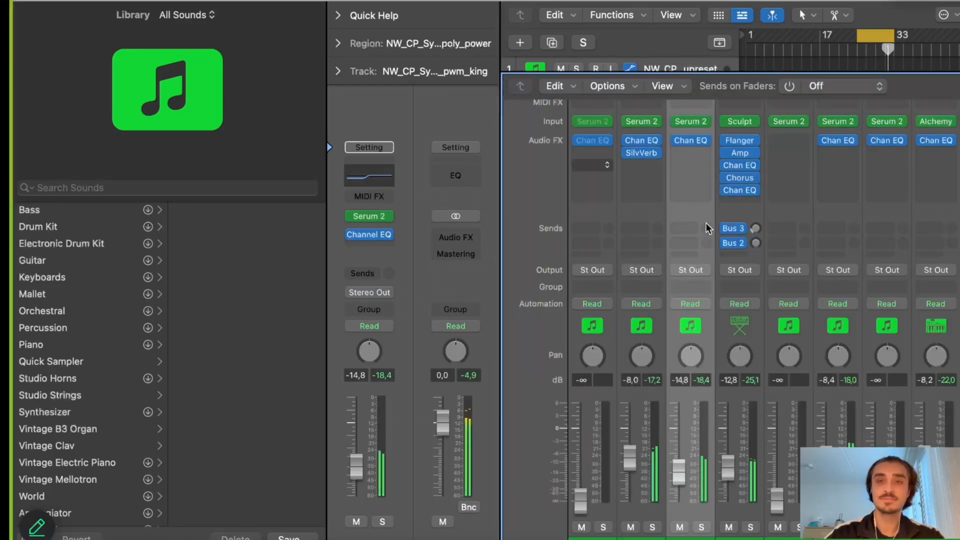
Try a Chorus with D-Mode enabled on the track 3 synth and remove the plug-in
{"action": "left_click", "coordinate": [693, 151]}
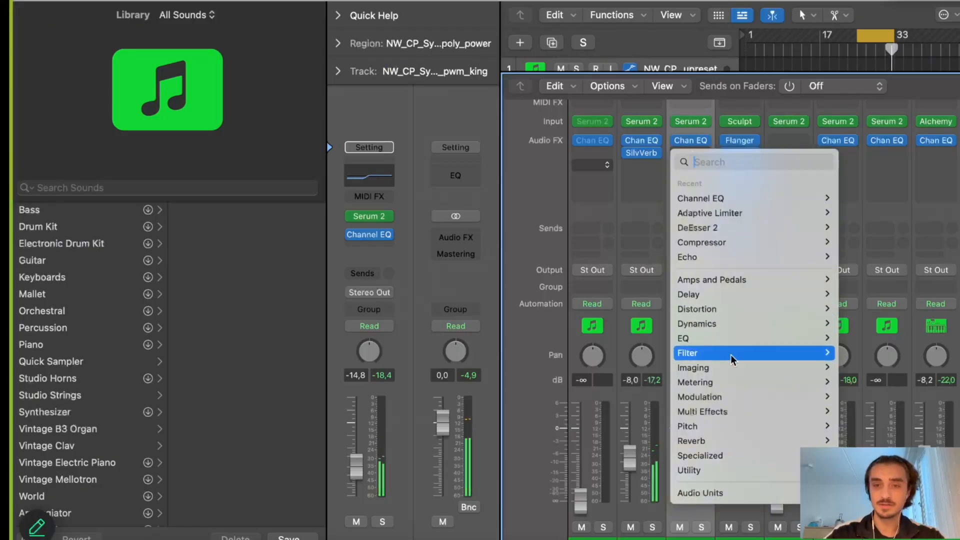
{"action": "mouse_move", "coordinate": [713, 395]}
{"action": "mouse_move", "coordinate": [857, 393]}
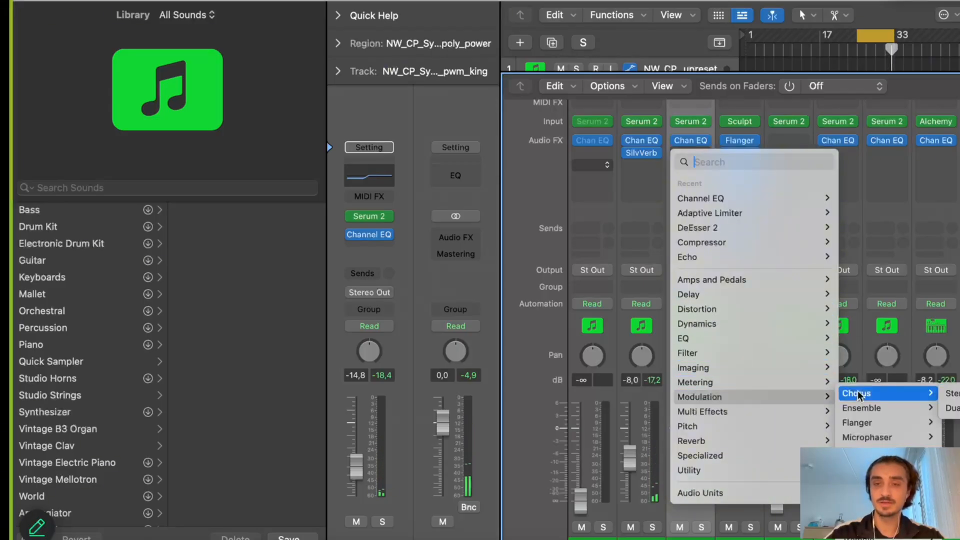
{"action": "left_click", "coordinate": [951, 393]}
{"action": "left_click", "coordinate": [526, 225]}
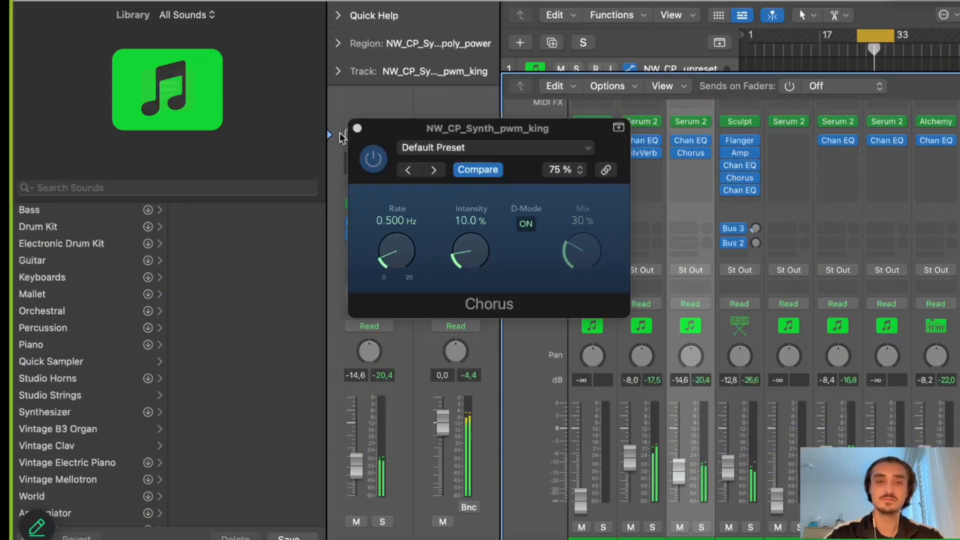
{"action": "left_click", "coordinate": [357, 129]}
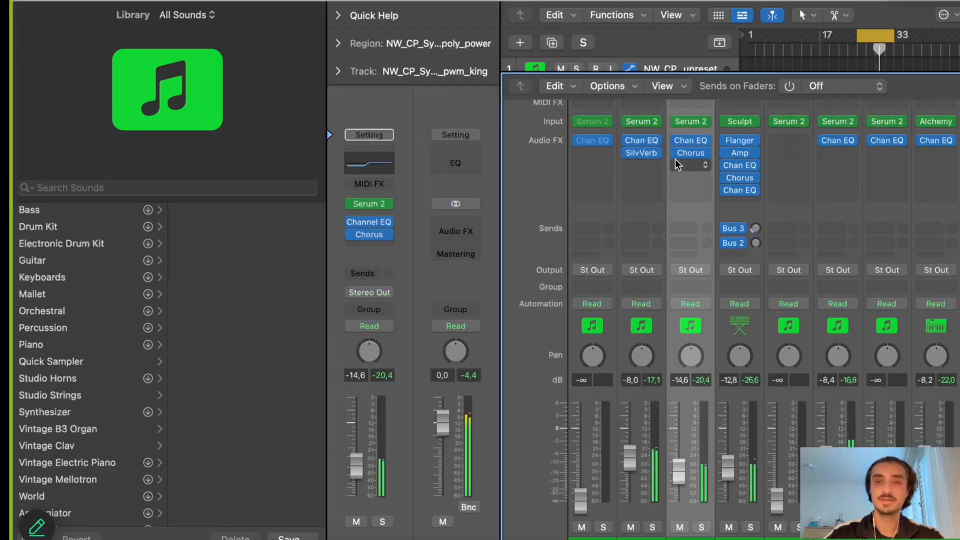
{"action": "left_click", "coordinate": [706, 153]}
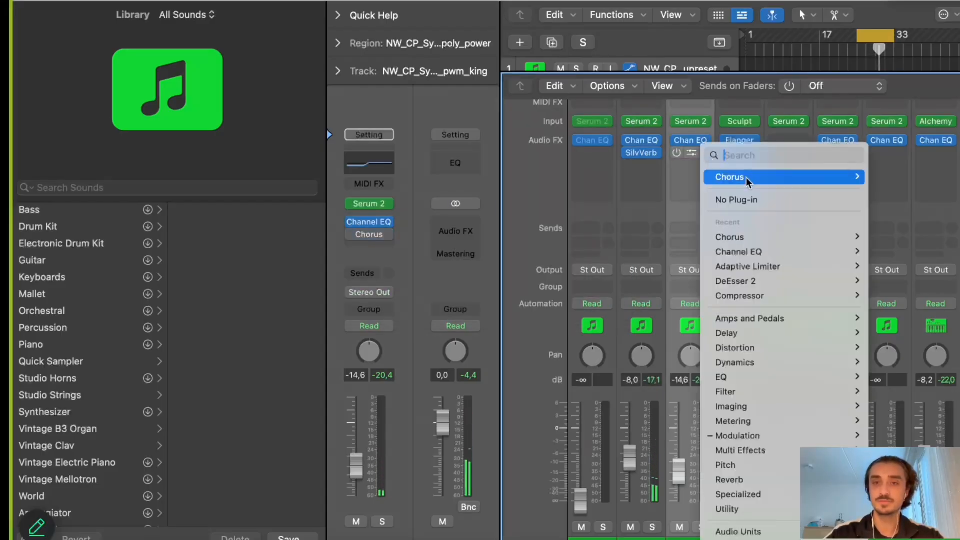
{"action": "left_click", "coordinate": [742, 194]}
Insert a Channel EQ on the Stereo Out channel
{"action": "scroll", "coordinate": [914, 245], "scroll_direction": "right", "scroll_amount": 5}
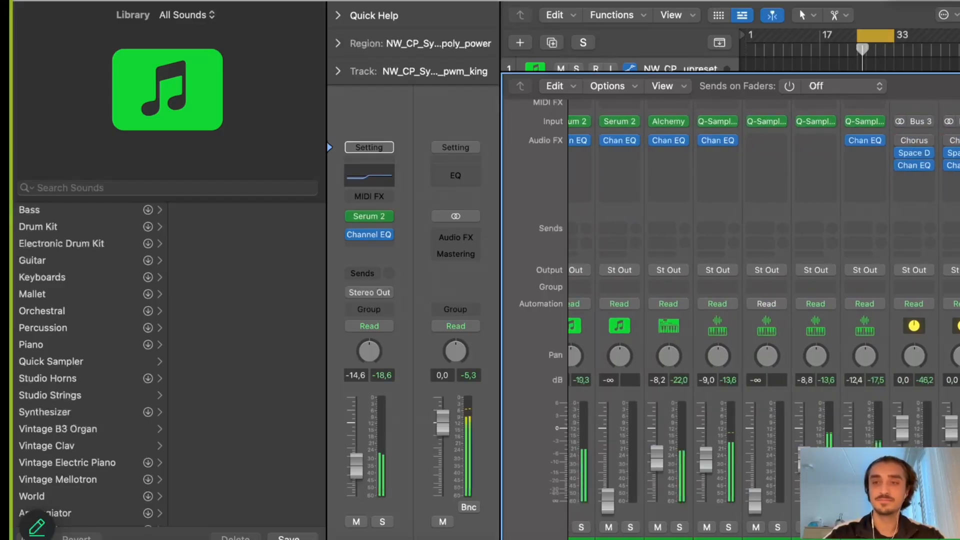
{"action": "left_click", "coordinate": [942, 172]}
{"action": "left_click", "coordinate": [864, 202]}
Shape the Stereo Out EQ with cuts of -2.1 dB at 640 Hz, -2.6 dB at 990 Hz and -1.8 dB at 3040 Hz, plus a +1.5 dB high shelf
{"action": "left_click_drag", "start_coordinate": [745, 314], "coordinate": [733, 264]}
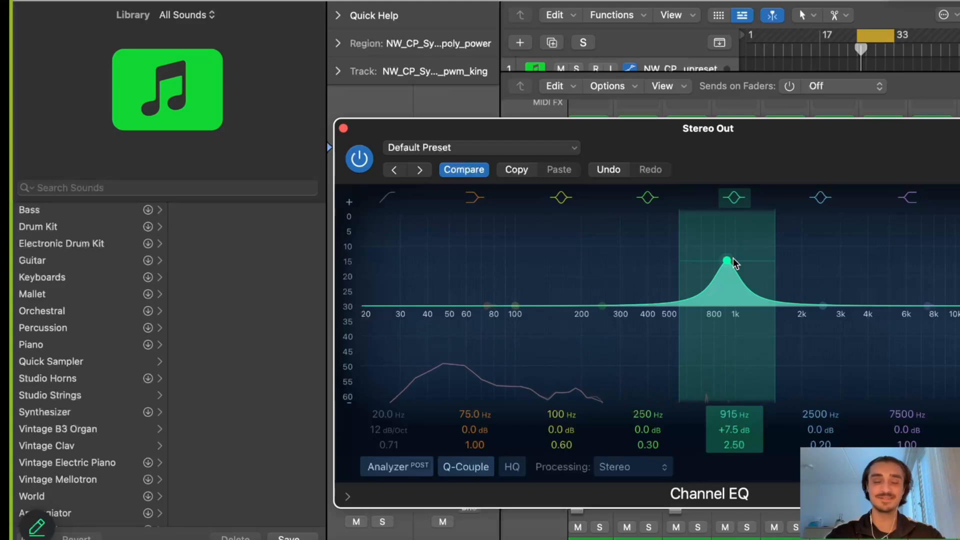
{"action": "left_click_drag", "start_coordinate": [733, 263], "coordinate": [733, 329]}
{"action": "left_click_drag", "start_coordinate": [858, 308], "coordinate": [914, 298]}
{"action": "scroll", "coordinate": [857, 262], "scroll_direction": "up", "scroll_amount": 5}
{"action": "left_click_drag", "start_coordinate": [628, 319], "coordinate": [752, 333]}
{"action": "scroll", "coordinate": [609, 241], "scroll_direction": "up", "scroll_amount": 5}
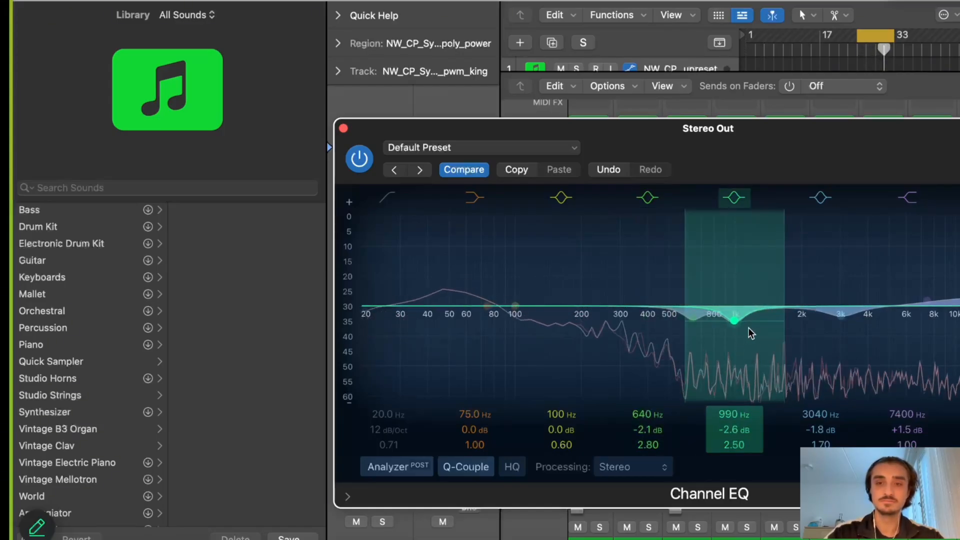
Adjust the Stereo Out EQ's upper-mid cut to -2.5 dB at 3020 Hz, Q 2.30, and the high shelf to +1.2 dB at 7300 Hz, Q 2.00
{"action": "mouse_move", "coordinate": [854, 324]}
{"action": "left_mouse_down"}
{"action": "mouse_move", "coordinate": [853, 260]}
{"action": "mouse_move", "coordinate": [854, 329]}
{"action": "left_mouse_up"}
{"action": "left_click_drag", "start_coordinate": [959, 305], "coordinate": [956, 308]}
{"action": "scroll", "coordinate": [958, 306], "scroll_direction": "down", "scroll_amount": 2}
{"action": "scroll", "coordinate": [959, 307], "scroll_direction": "up", "scroll_amount": 5}
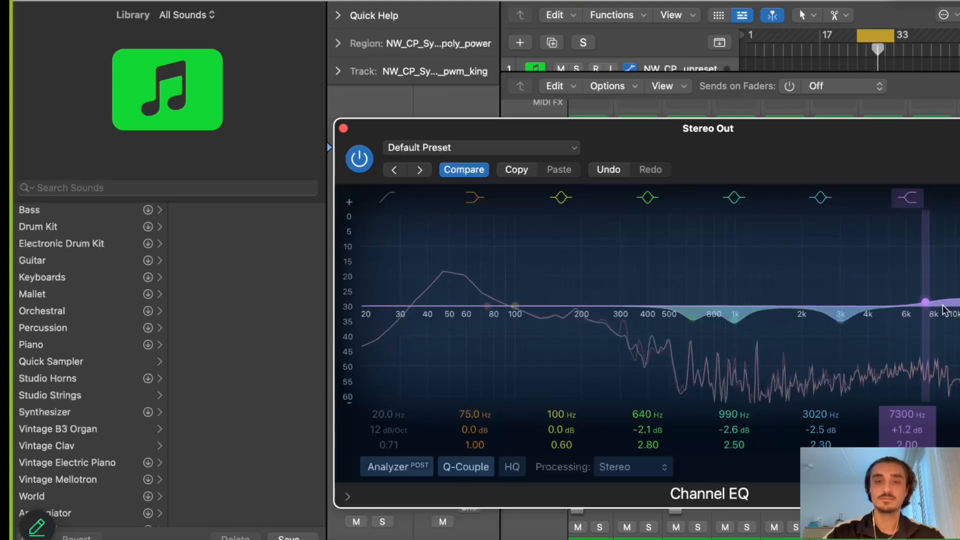
Retune the Stereo Out EQ's lower two cuts to -1.5 dB at 625 Hz and -2.3 dB at 850 Hz, and close it
{"action": "left_click_drag", "start_coordinate": [701, 322], "coordinate": [725, 318]}
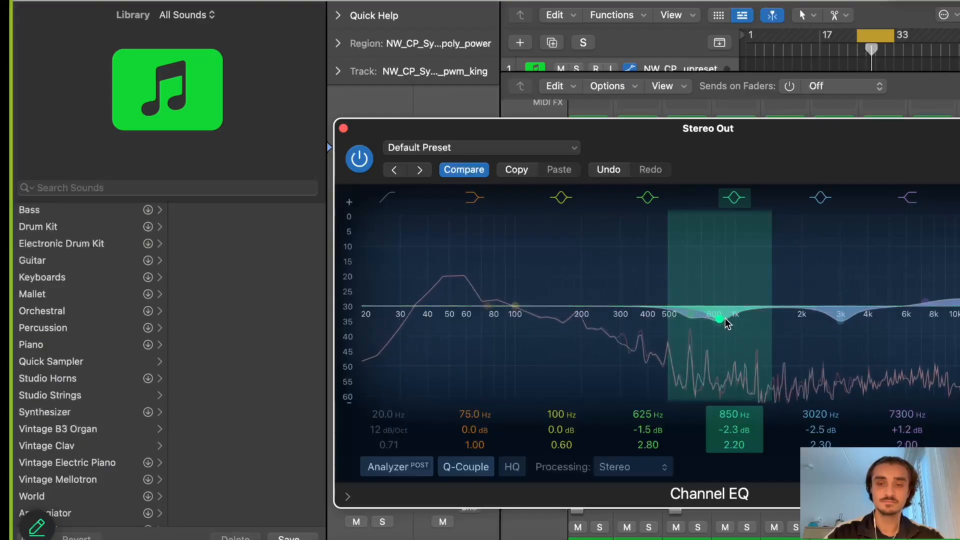
{"action": "mouse_move", "coordinate": [842, 320]}
{"action": "left_mouse_down"}
{"action": "mouse_move", "coordinate": [843, 260]}
{"action": "mouse_move", "coordinate": [841, 322]}
{"action": "left_mouse_up"}
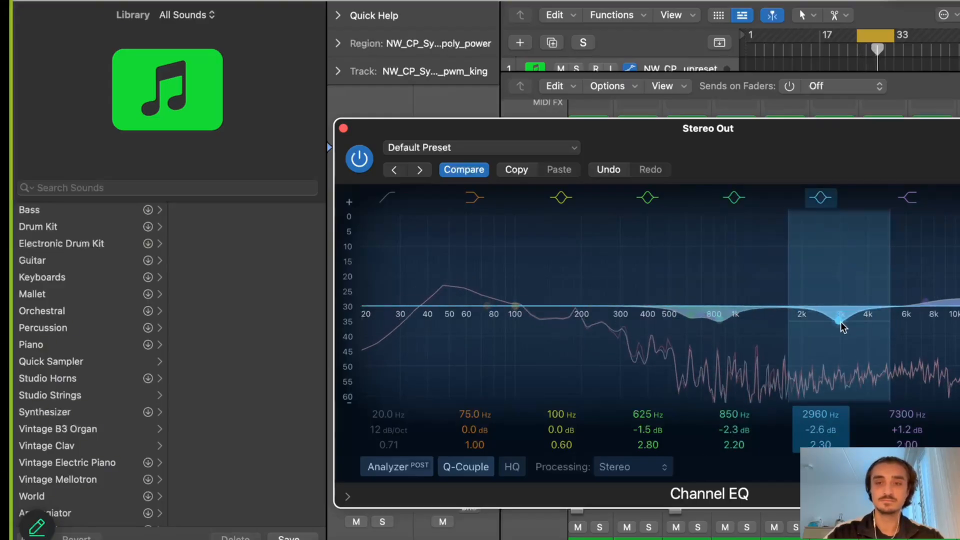
{"action": "left_click", "coordinate": [343, 128]}
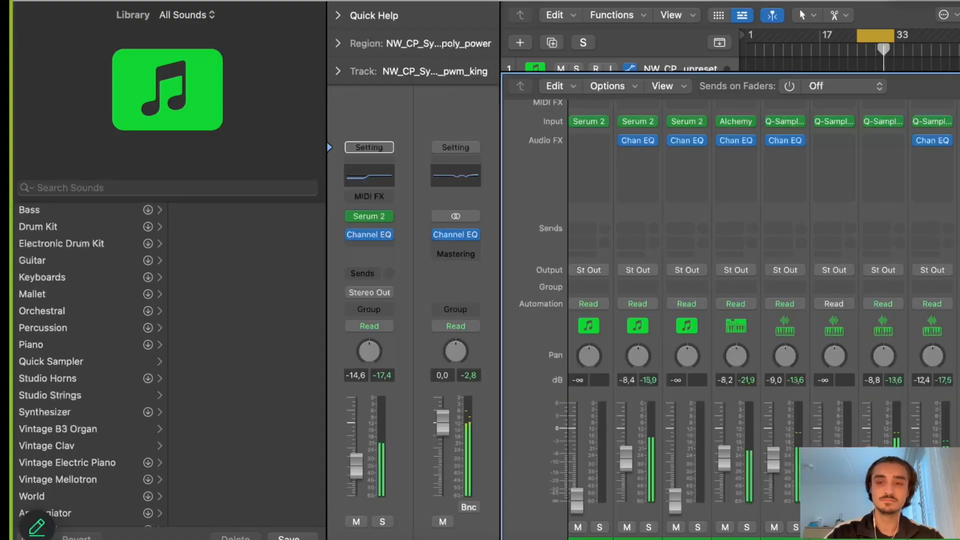
Reduce the Stereo Out Channel EQ's high shelf to +0.9 dB at 7300 Hz and close the plug-in
{"action": "scroll", "coordinate": [730, 300], "scroll_direction": "right", "scroll_amount": 3}
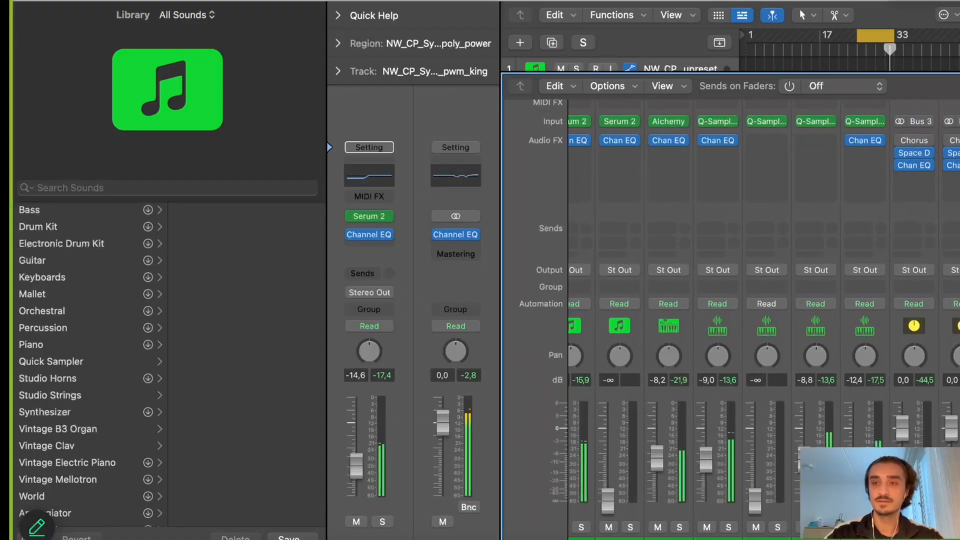
{"action": "left_click", "coordinate": [959, 140]}
{"action": "left_click_drag", "start_coordinate": [935, 287], "coordinate": [935, 290]}
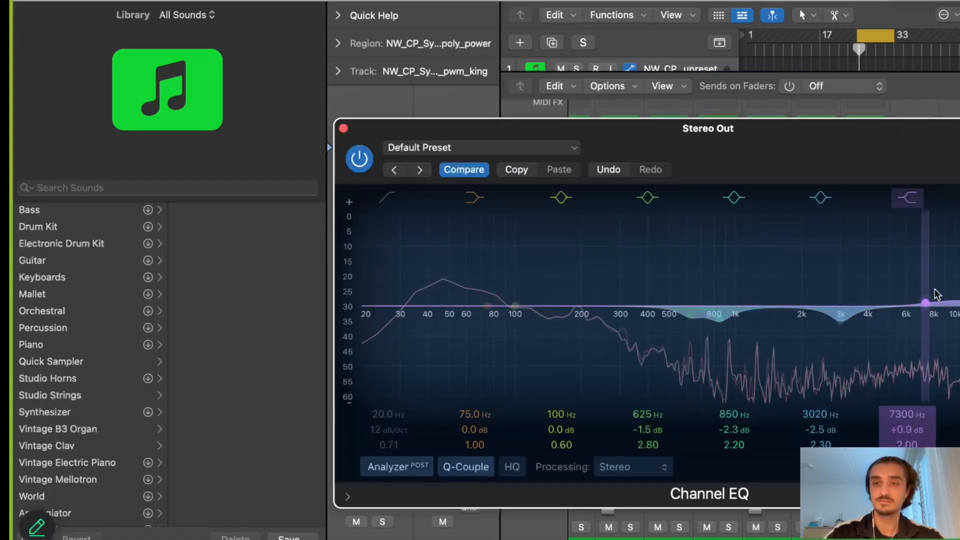
{"action": "left_click", "coordinate": [343, 128]}
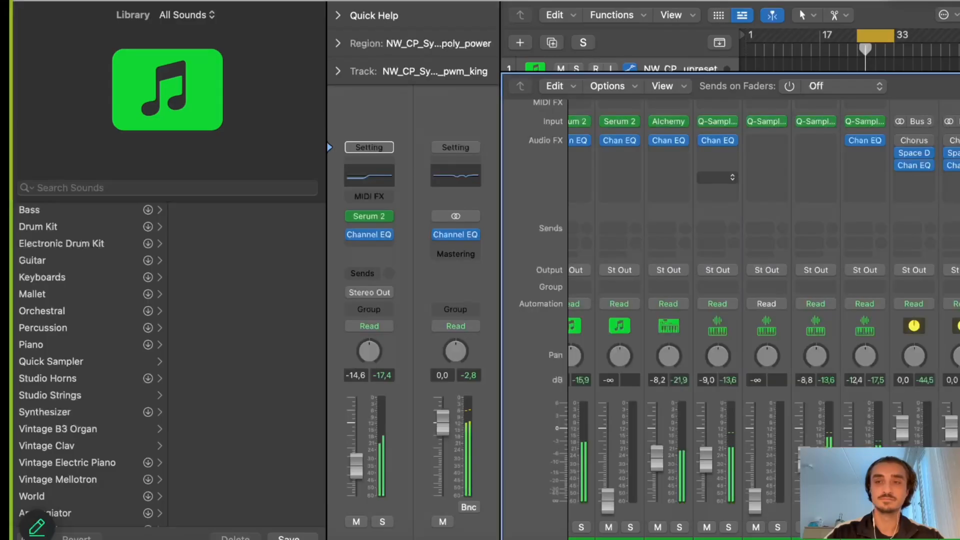
Insert an Adaptive Limiter on the Stereo Out with 9.6 dB gain and a -0.3 dB out ceiling, and close it
{"action": "left_click", "coordinate": [957, 153]}
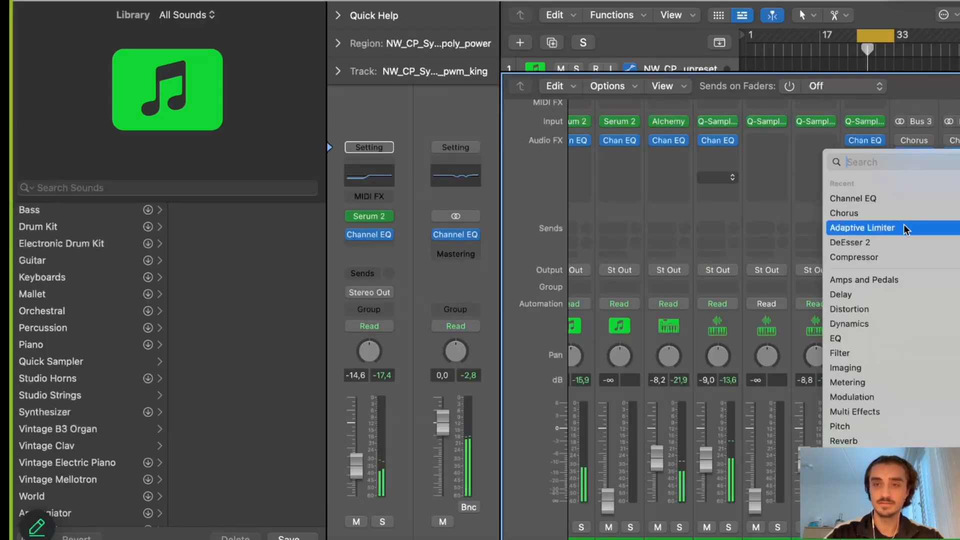
{"action": "left_click", "coordinate": [862, 228]}
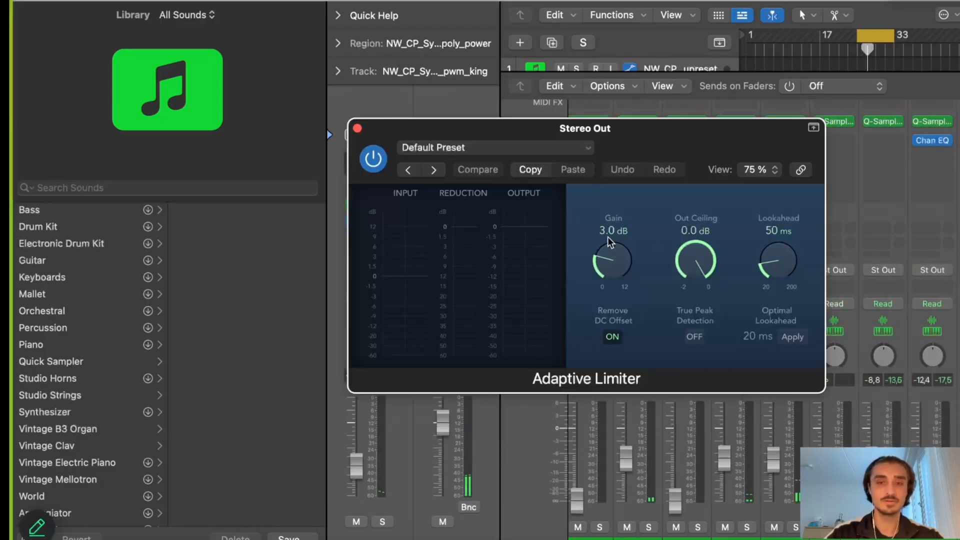
{"action": "left_click_drag", "start_coordinate": [616, 259], "coordinate": [675, 251]}
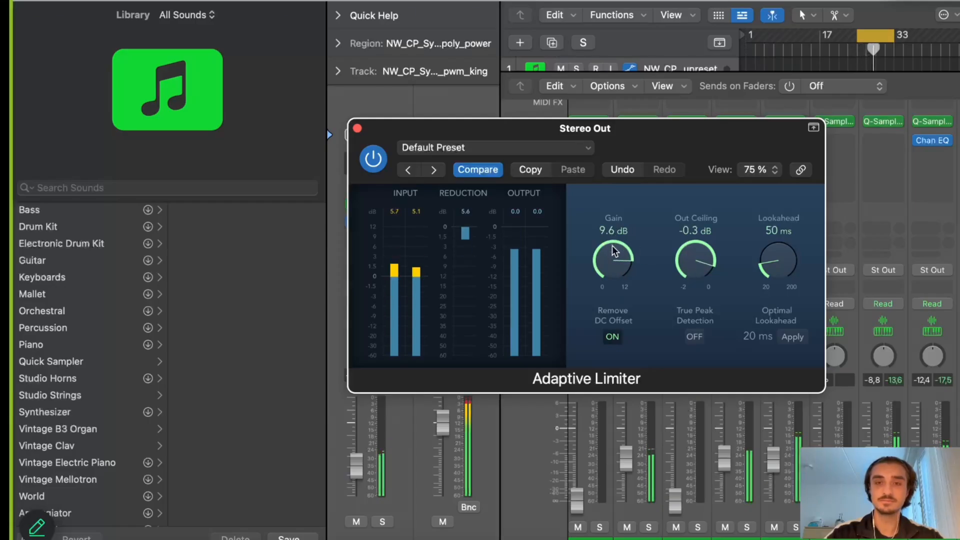
{"action": "left_click", "coordinate": [356, 129]}
Turn off the cycle range and move the playhead to just before bar 17 in the arrangement
{"action": "key", "text": "x"}
{"action": "key", "text": "x"}
{"action": "key", "text": "x"}
{"action": "left_click", "coordinate": [887, 37]}
{"action": "left_click", "coordinate": [811, 52]}
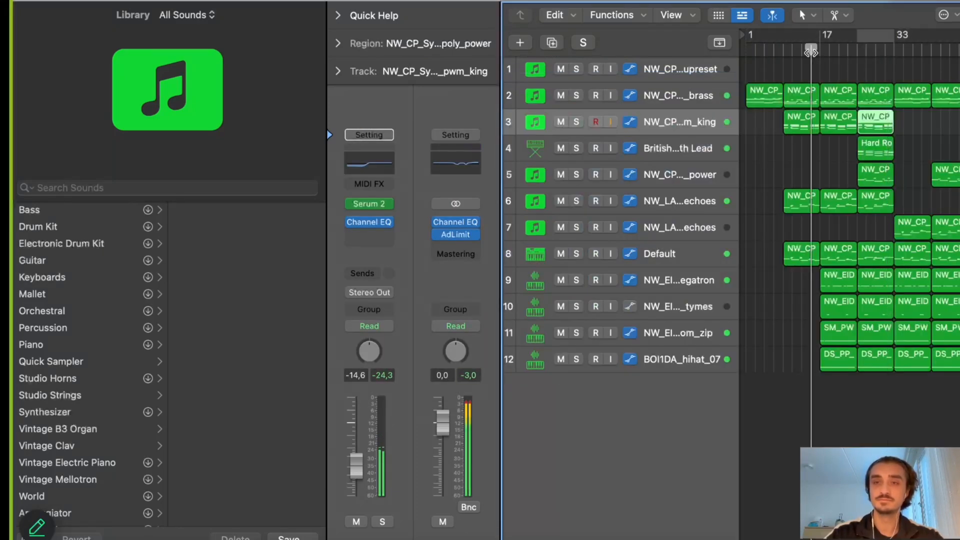
Check the arrangement and mixer levels during playback, and raise the track 3 synth fader to -12.0 dB
{"action": "key", "text": "x"}
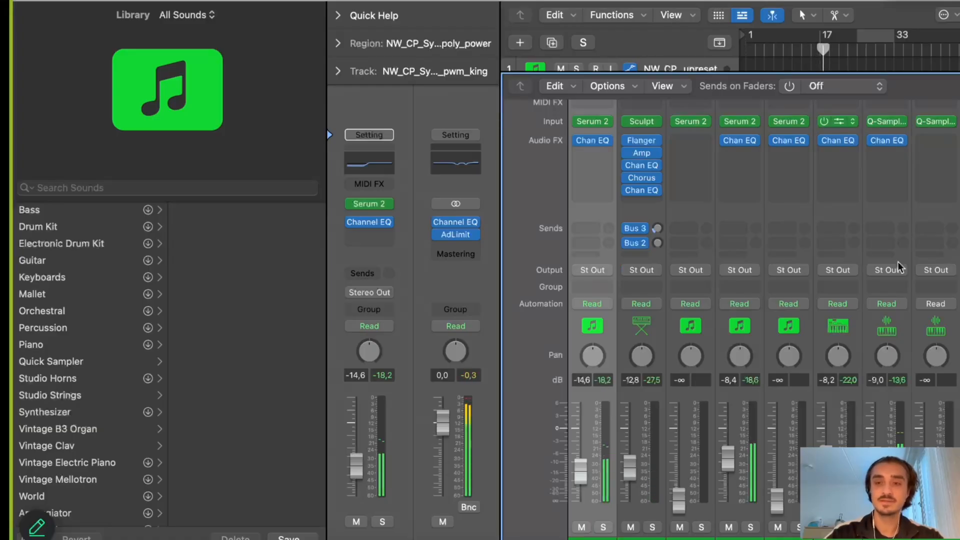
{"action": "key", "text": "x"}
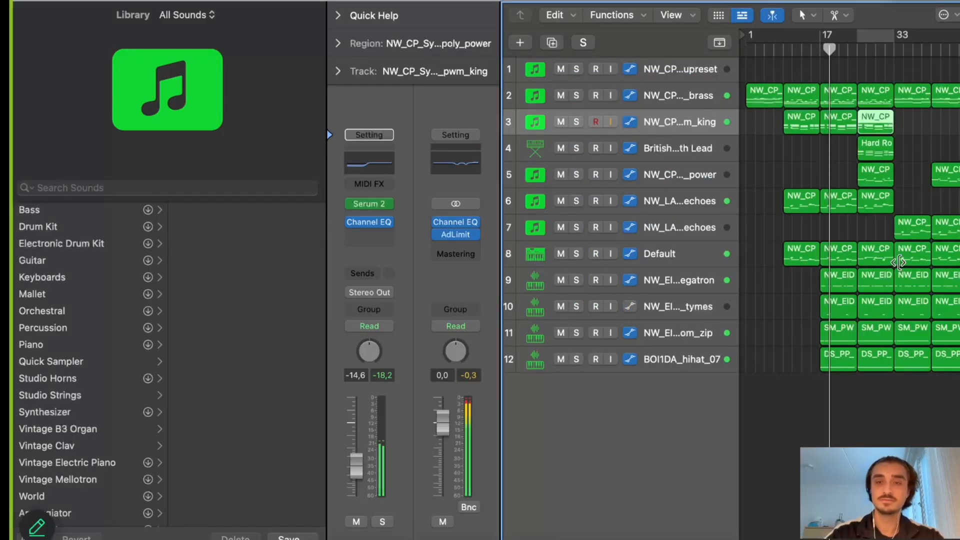
{"action": "key", "text": "x"}
{"action": "scroll", "coordinate": [898, 266], "scroll_direction": "right", "scroll_amount": 5}
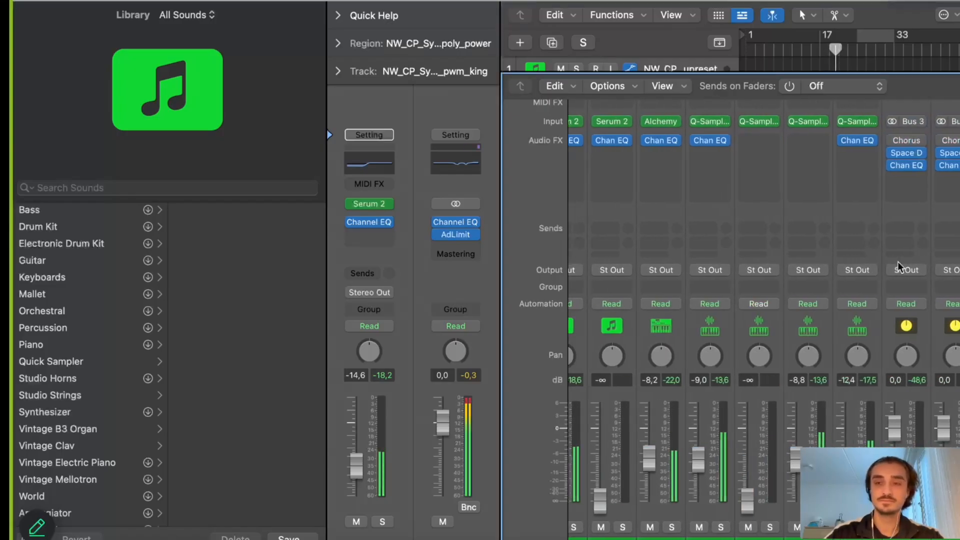
{"action": "key", "text": "x"}
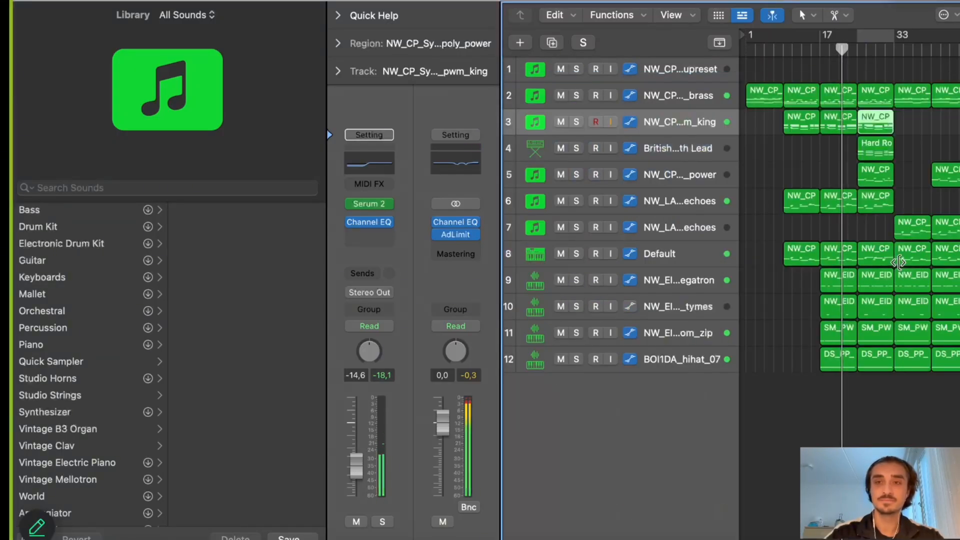
{"action": "key", "text": "x"}
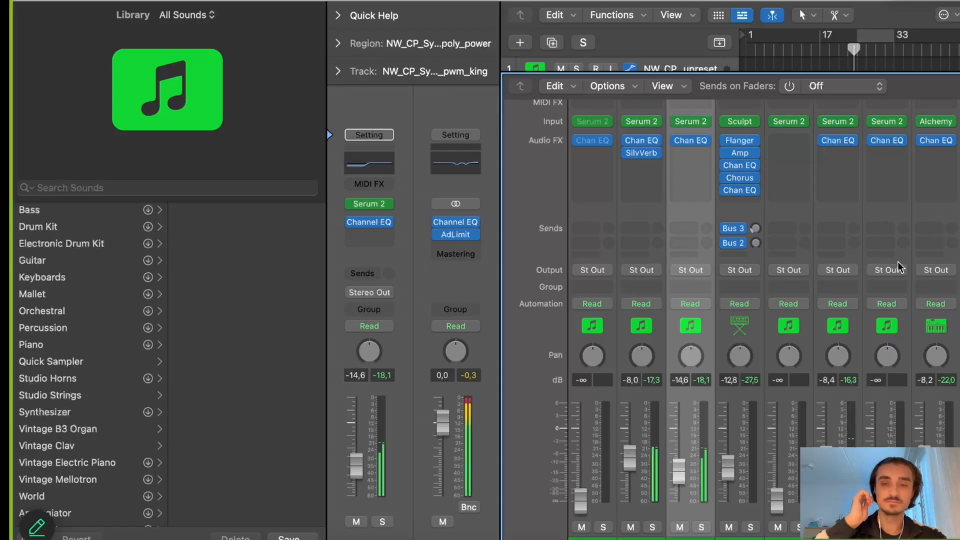
{"action": "key", "text": "x"}
{"action": "key", "text": "x"}
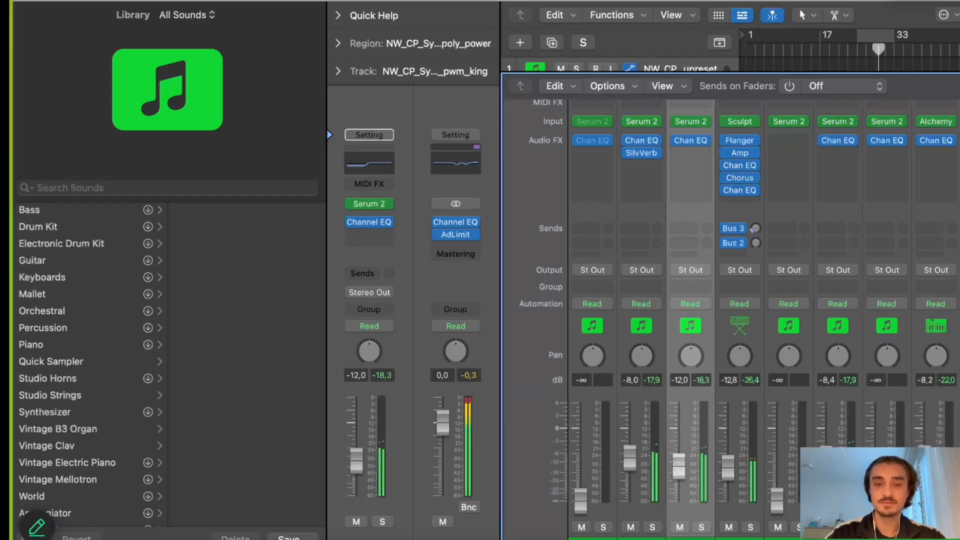
{"action": "key", "text": "x"}
{"action": "scroll", "coordinate": [956, 397], "scroll_direction": "right", "scroll_amount": 3}
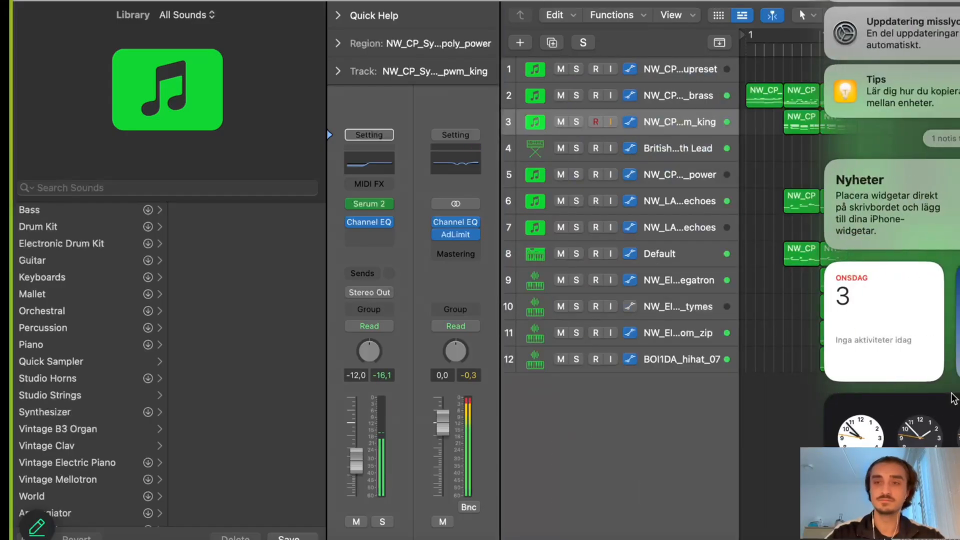
Turn the cycle range before bar 33 back on, check the mixer channels during playback, and stop playback
{"action": "left_click", "coordinate": [778, 375]}
{"action": "key", "text": "x"}
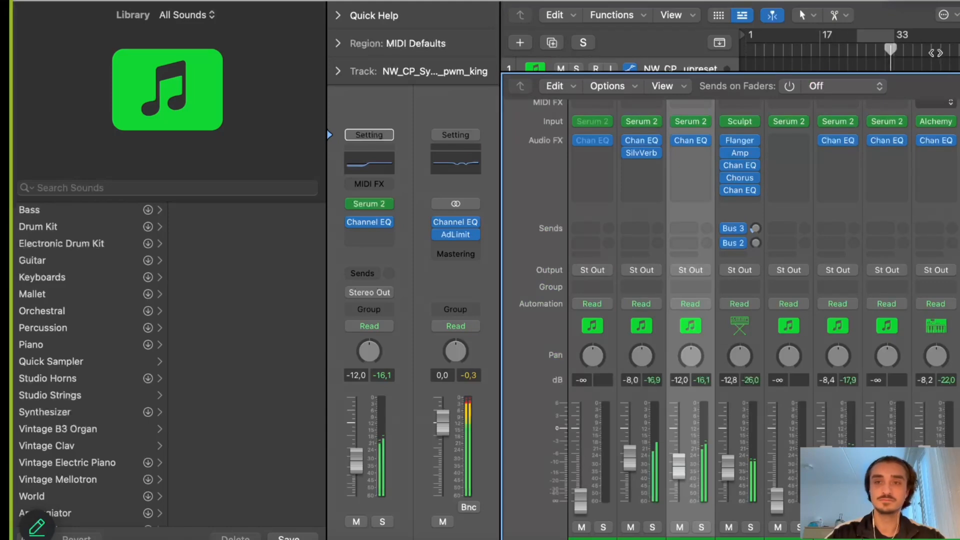
{"action": "left_click", "coordinate": [875, 35]}
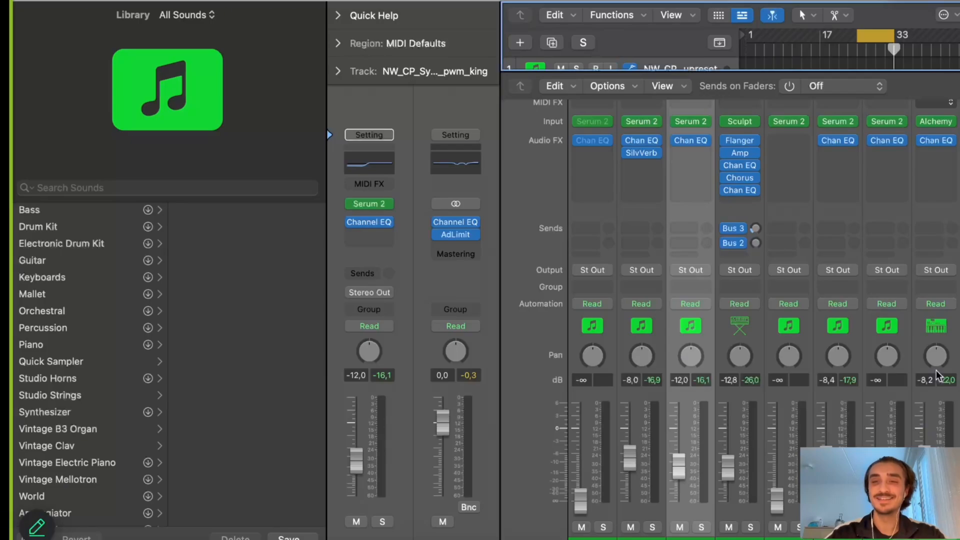
{"action": "scroll", "coordinate": [937, 375], "scroll_direction": "right", "scroll_amount": 10}
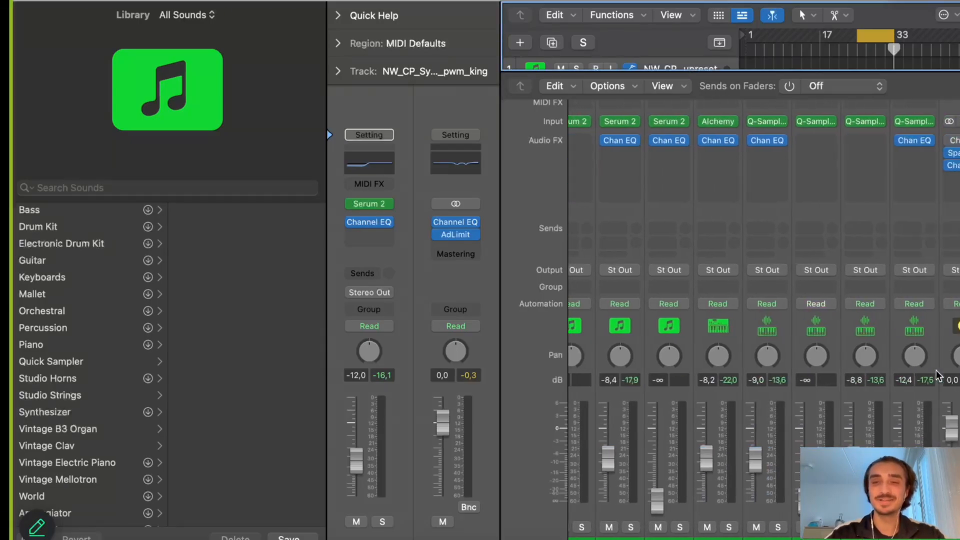
{"action": "key", "text": "space"}
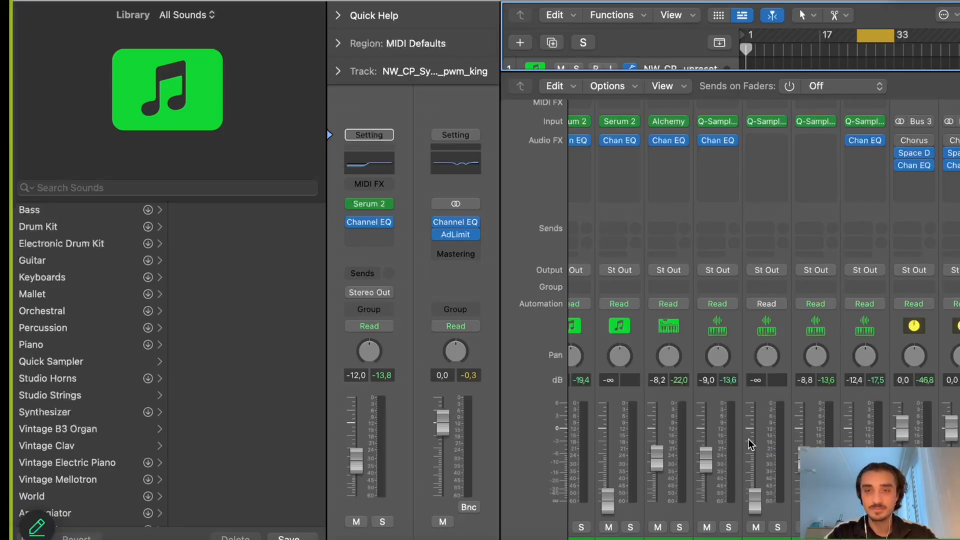
Play the beat from the start at a higher system volume and select bass track 7 in the arrangement
{"action": "key", "text": "XF86AudioRaiseVolume"}
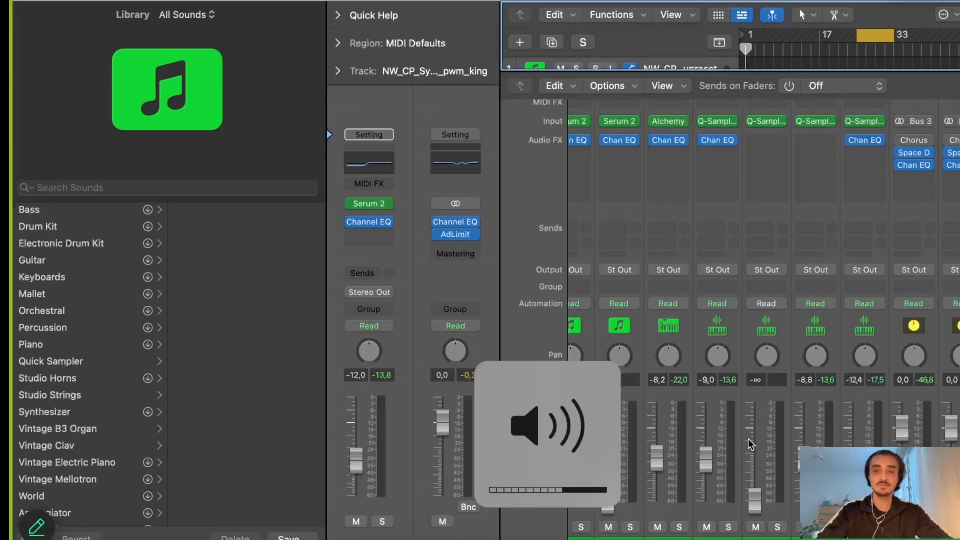
{"action": "key", "text": "space"}
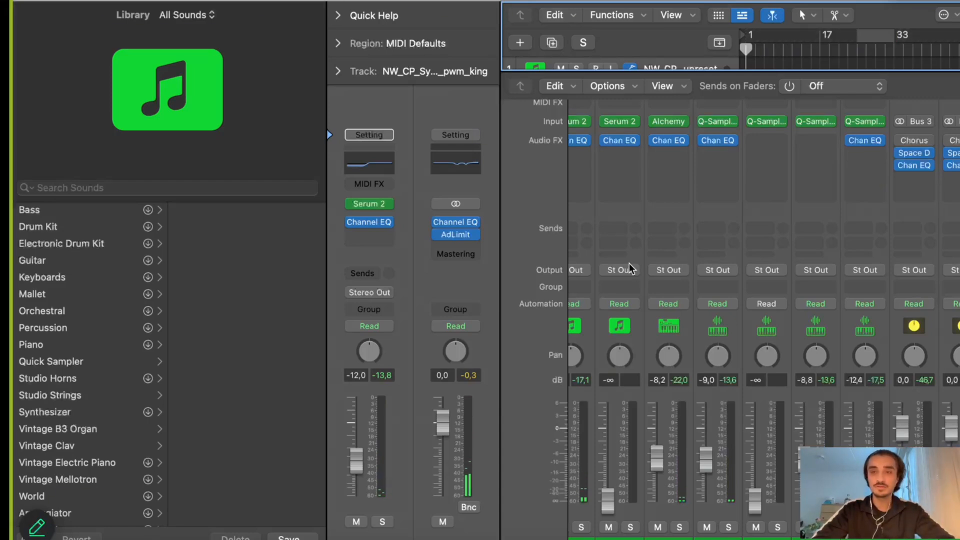
{"action": "key", "text": "x"}
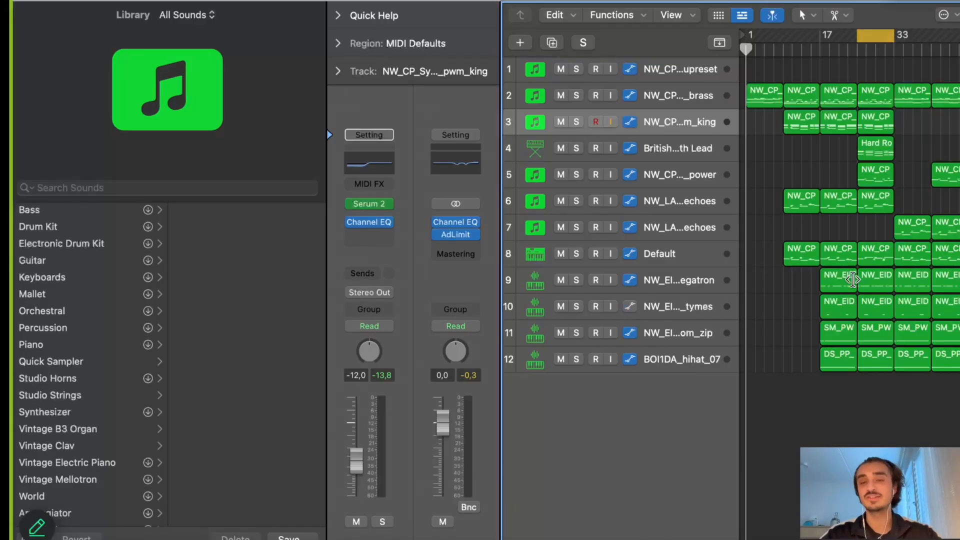
{"action": "left_click", "coordinate": [681, 231]}
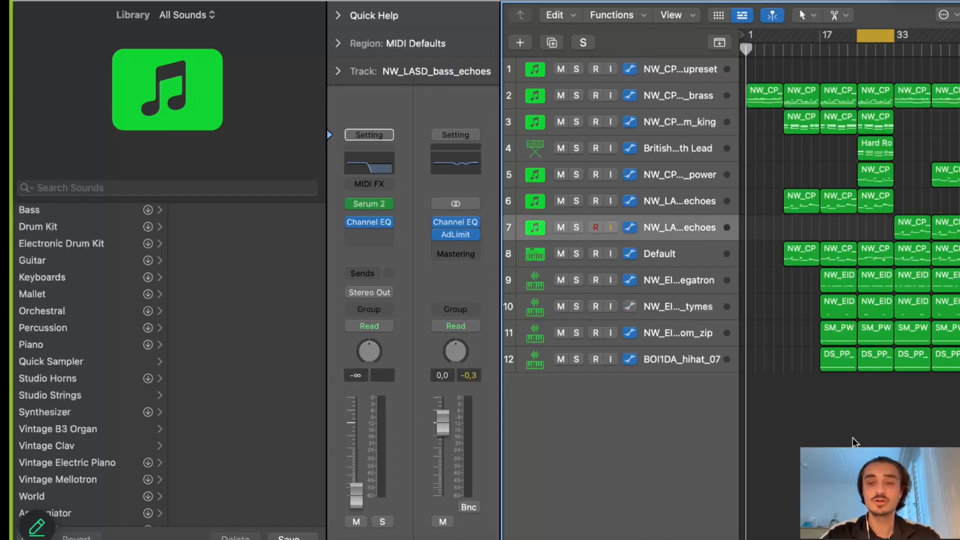
Switch to the Google Docs notes and review the "How i mix now" and "Results" bullets
{"action": "left_click", "coordinate": [799, 539]}
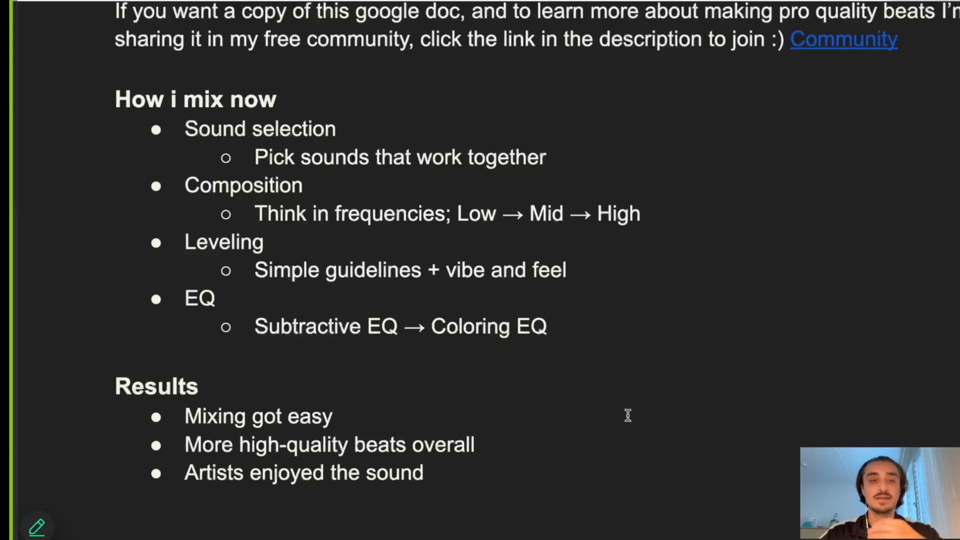
{"action": "scroll", "coordinate": [628, 416], "scroll_direction": "down", "scroll_amount": 2}
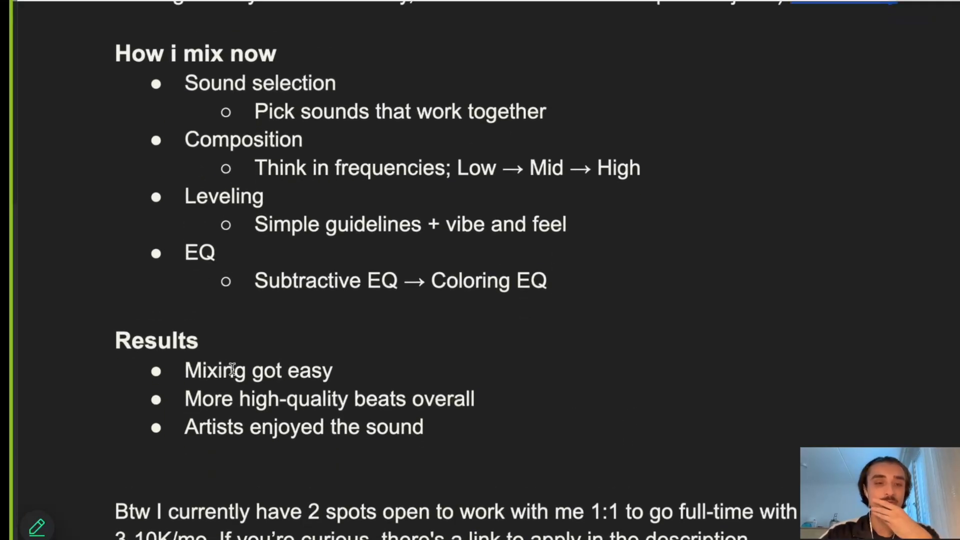
{"action": "left_click_drag", "start_coordinate": [185, 371], "coordinate": [357, 371]}
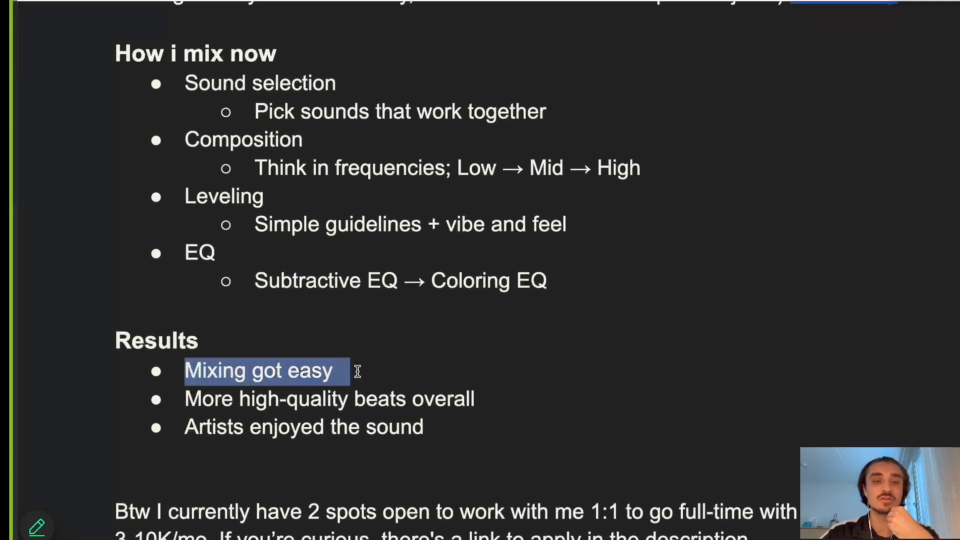
{"action": "left_click_drag", "start_coordinate": [187, 400], "coordinate": [403, 398]}
{"action": "left_click", "coordinate": [422, 400]}
{"action": "left_click_drag", "start_coordinate": [186, 83], "coordinate": [407, 83]}
{"action": "left_click", "coordinate": [407, 82]}
{"action": "left_click_drag", "start_coordinate": [186, 83], "coordinate": [350, 83]}
{"action": "left_click", "coordinate": [349, 84]}
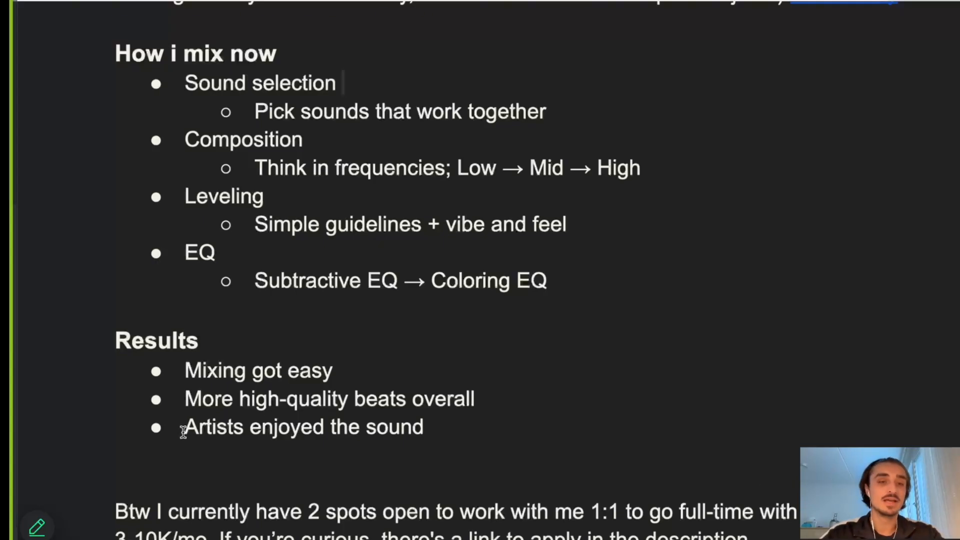
{"action": "left_click_drag", "start_coordinate": [186, 429], "coordinate": [470, 431]}
{"action": "left_click", "coordinate": [474, 431]}
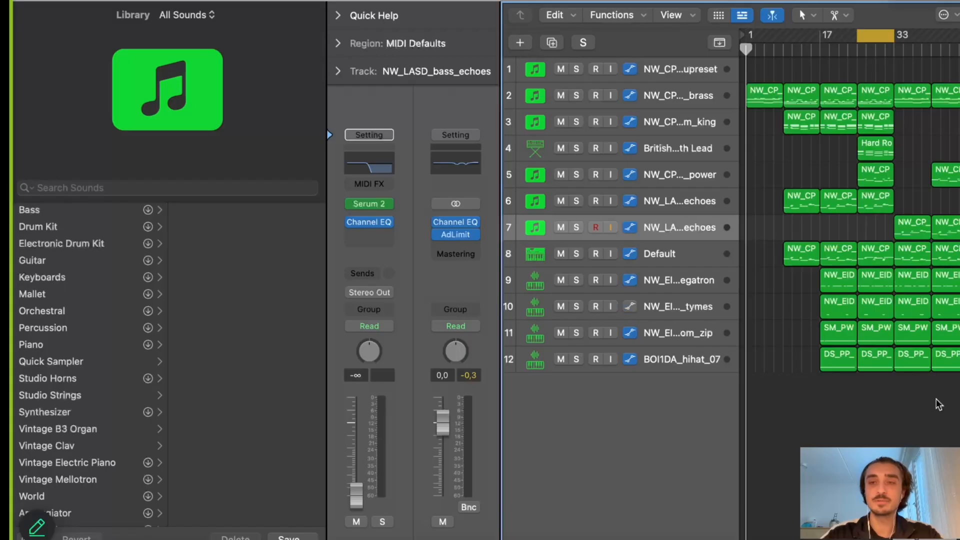
Return to the project, show the mixer from its first tracks, and listen to track 6 in solo at a higher system volume
{"action": "key", "text": "x"}
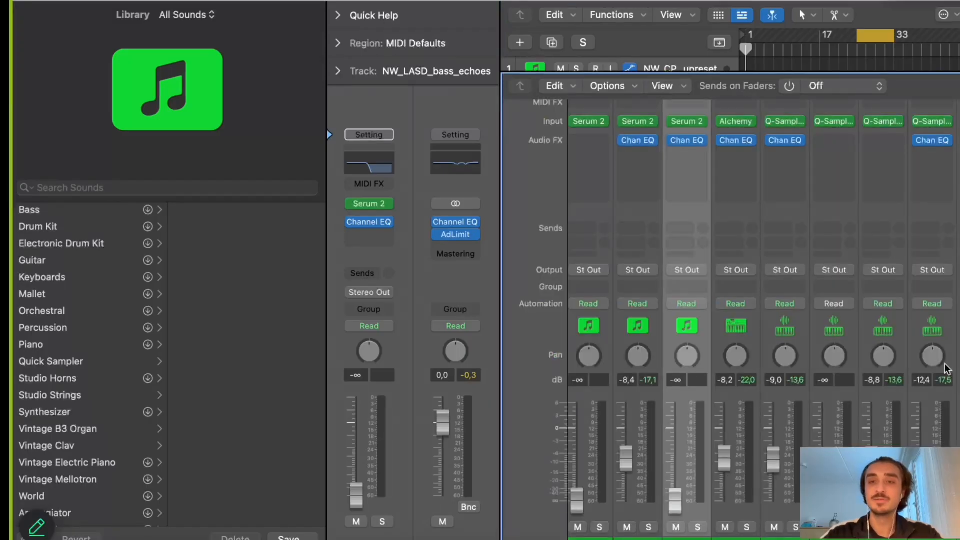
{"action": "scroll", "coordinate": [947, 369], "scroll_direction": "left", "scroll_amount": 4}
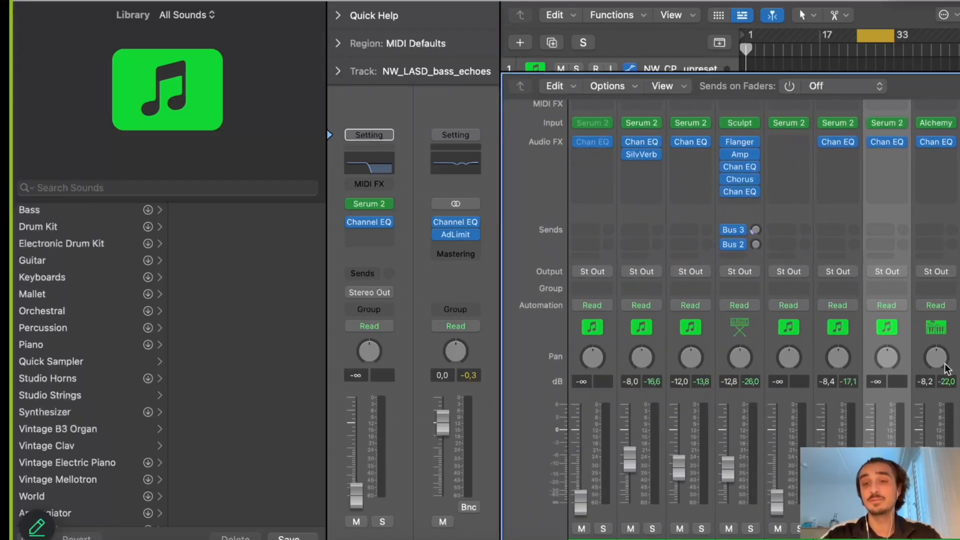
{"action": "key", "text": "XF86AudioRaiseVolume"}
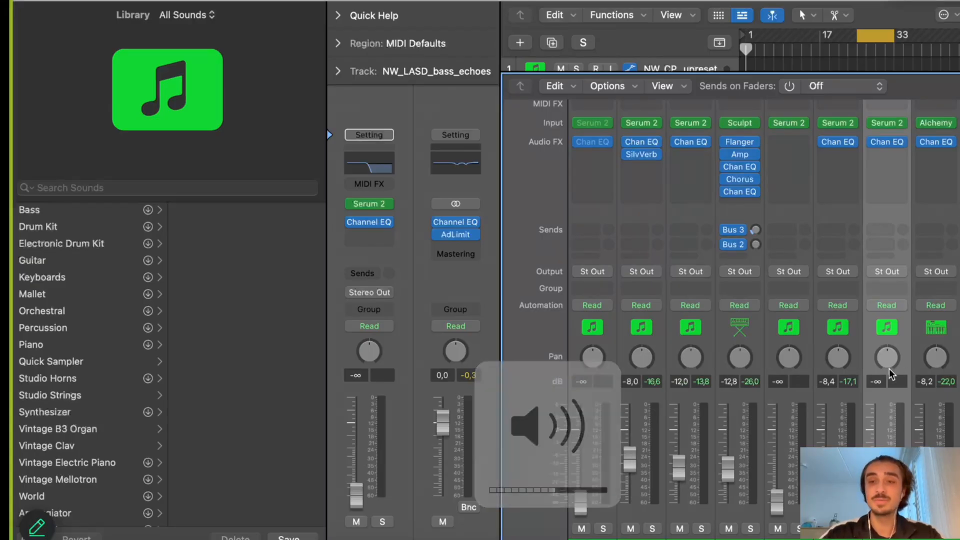
{"action": "key", "text": "space"}
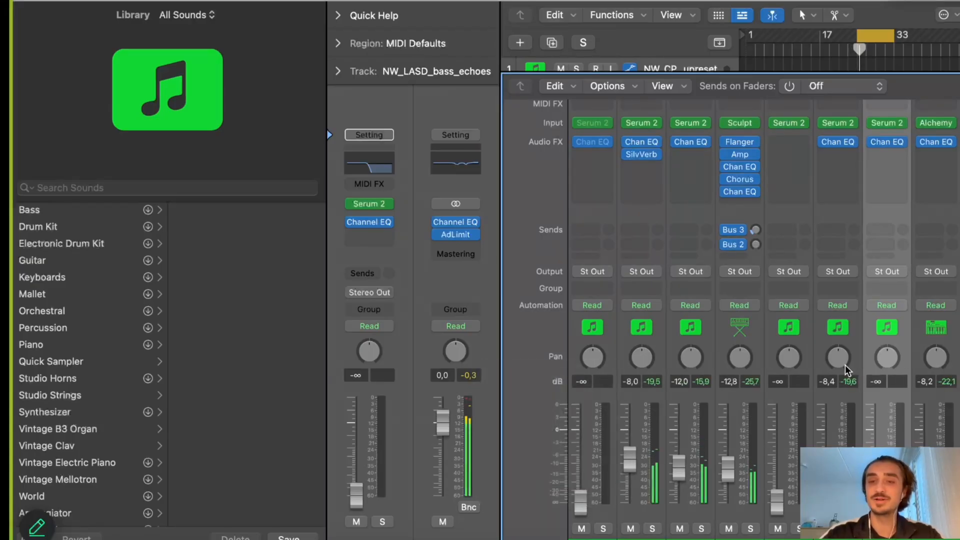
{"action": "left_click", "coordinate": [849, 529]}
{"action": "key", "text": "space"}
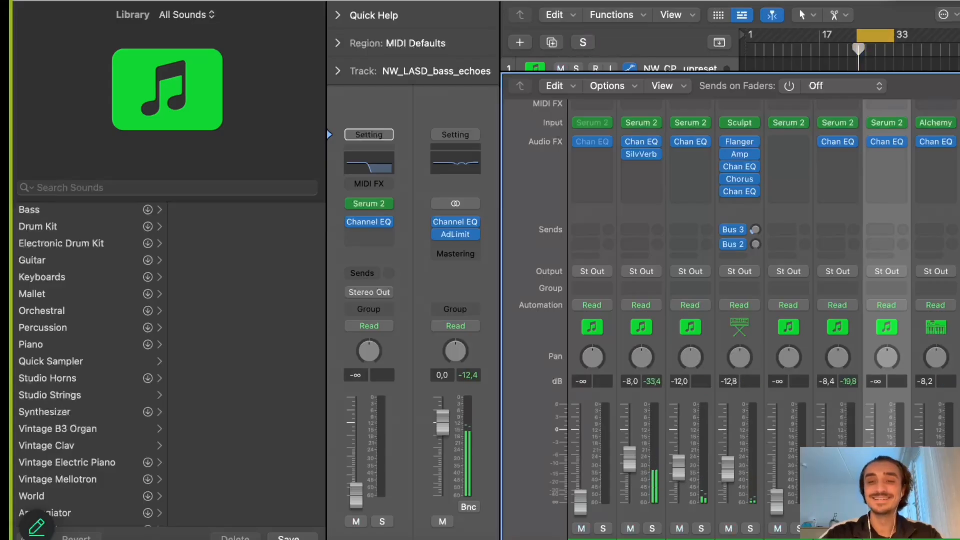
Listen to the track 3 synth in solo, unsolo it, and pan it to +16
{"action": "left_click", "coordinate": [701, 528]}
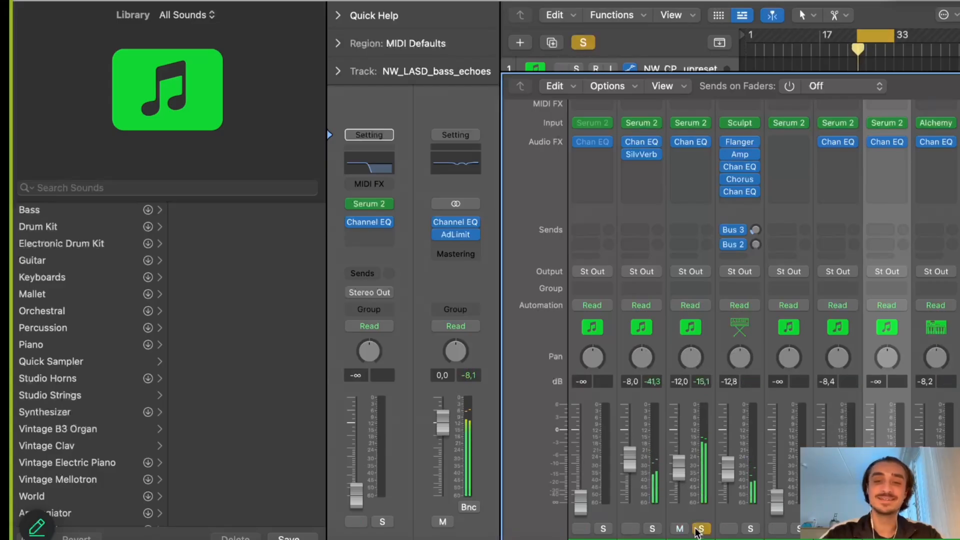
{"action": "left_click", "coordinate": [701, 529]}
{"action": "mouse_move", "coordinate": [690, 357]}
{"action": "left_mouse_down"}
{"action": "mouse_move", "coordinate": [690, 370]}
{"action": "mouse_move", "coordinate": [697, 348]}
{"action": "left_mouse_up"}
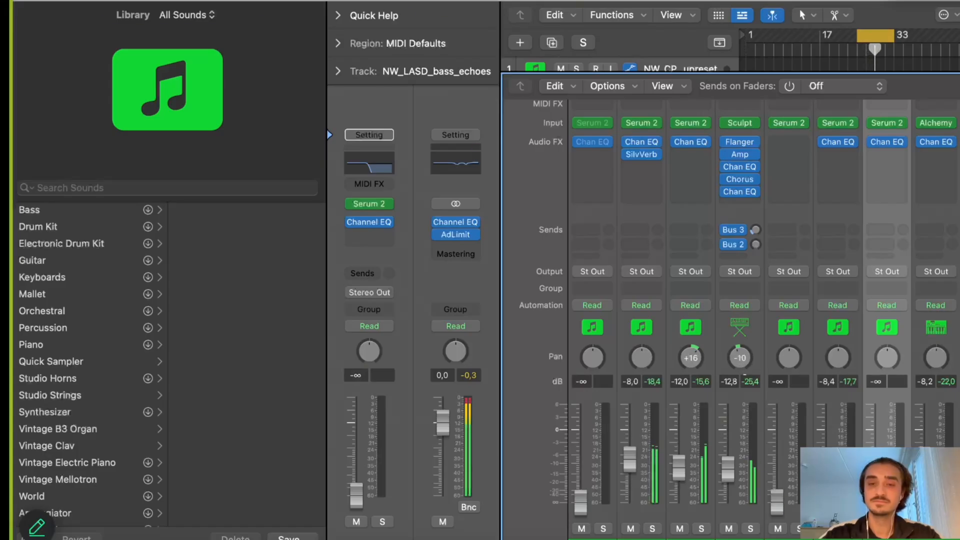
Solo the track 4 lead, pan it to -23, and unsolo it
{"action": "left_click", "coordinate": [750, 528]}
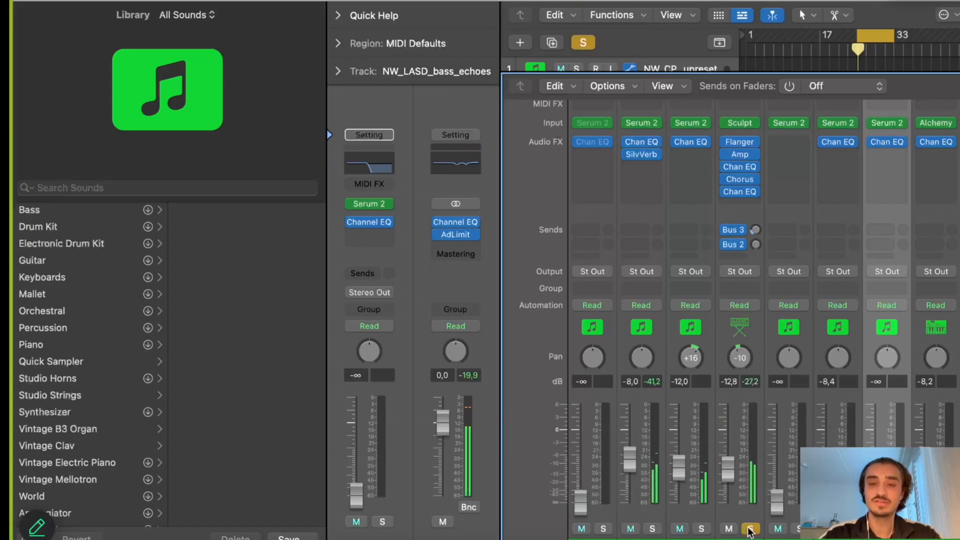
{"action": "left_click_drag", "start_coordinate": [745, 361], "coordinate": [745, 369]}
{"action": "left_click", "coordinate": [750, 529]}
Check the mixer channel levels during playback, stop, and return the playhead to the project start
{"action": "scroll", "coordinate": [802, 373], "scroll_direction": "right", "scroll_amount": 5}
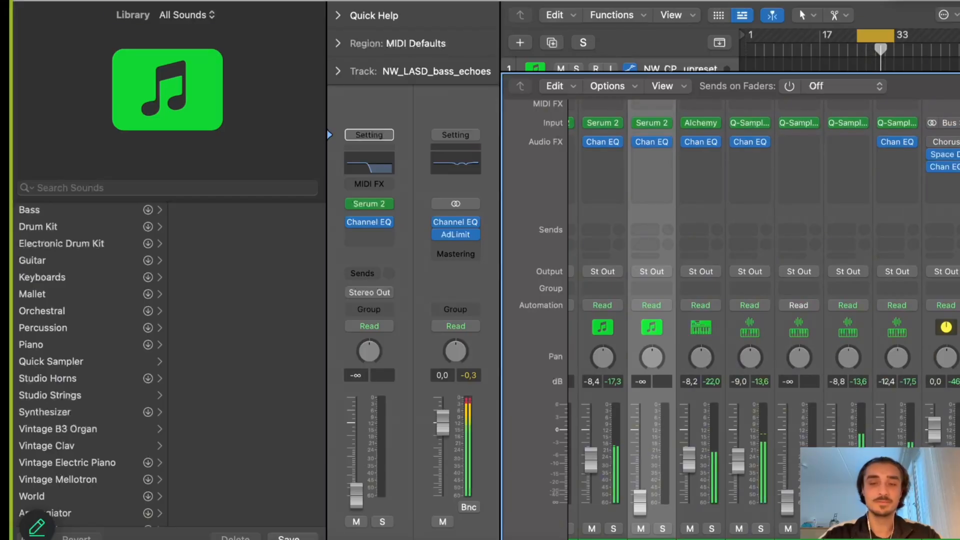
{"action": "scroll", "coordinate": [914, 333], "scroll_direction": "left", "scroll_amount": 3}
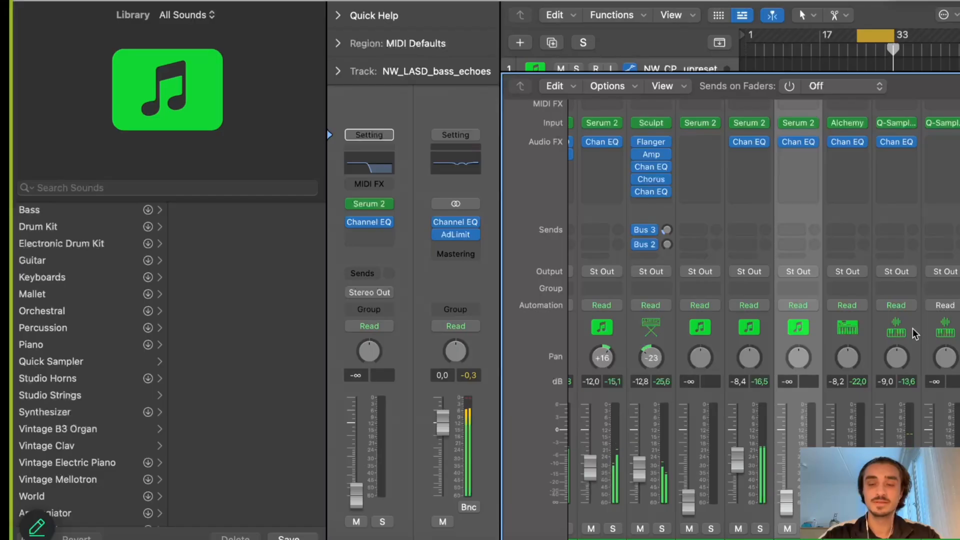
{"action": "key", "text": "space"}
{"action": "key", "text": "Return"}
{"action": "key", "text": "Return"}
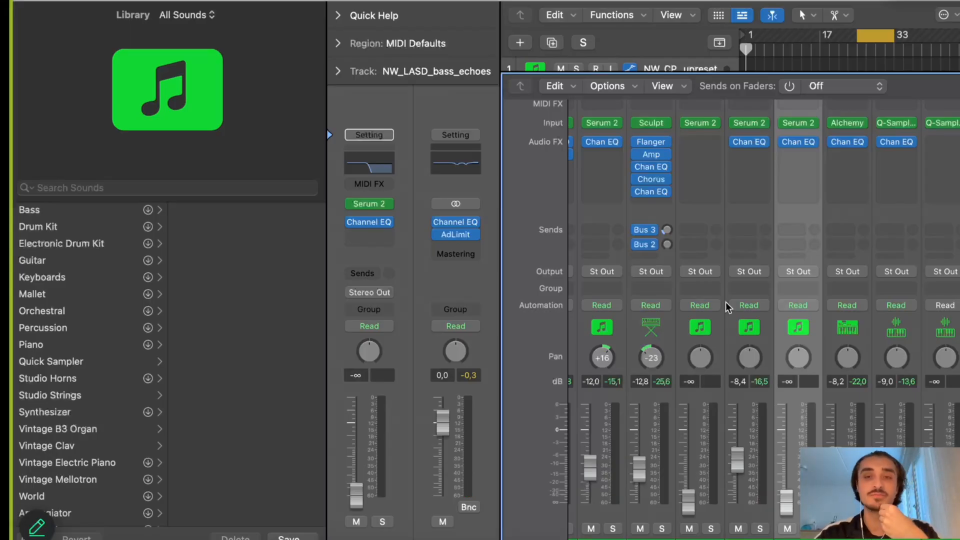
Open the Stereo Out Channel EQ to examine its curve, and close it
{"action": "scroll", "coordinate": [727, 306], "scroll_direction": "right", "scroll_amount": 5}
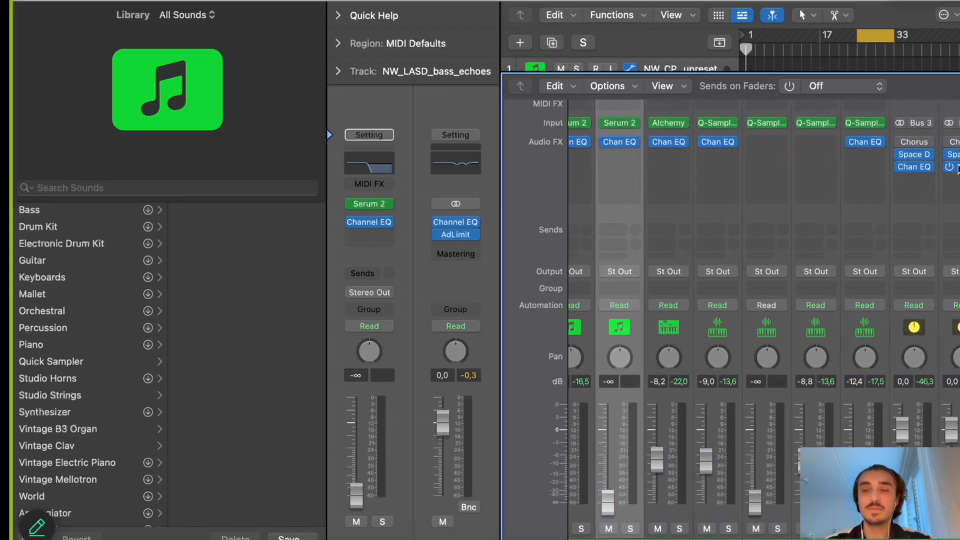
{"action": "left_click", "coordinate": [959, 142]}
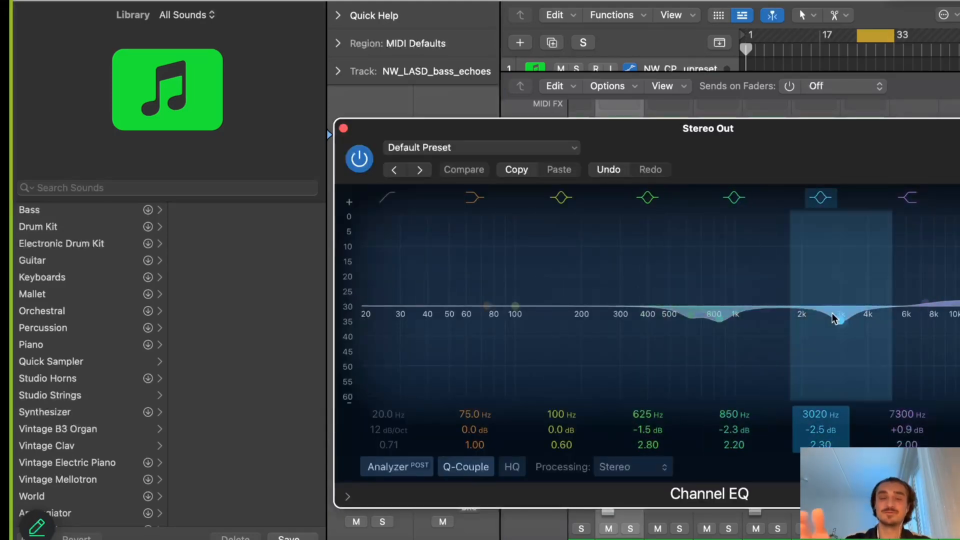
{"action": "left_click", "coordinate": [343, 129]}
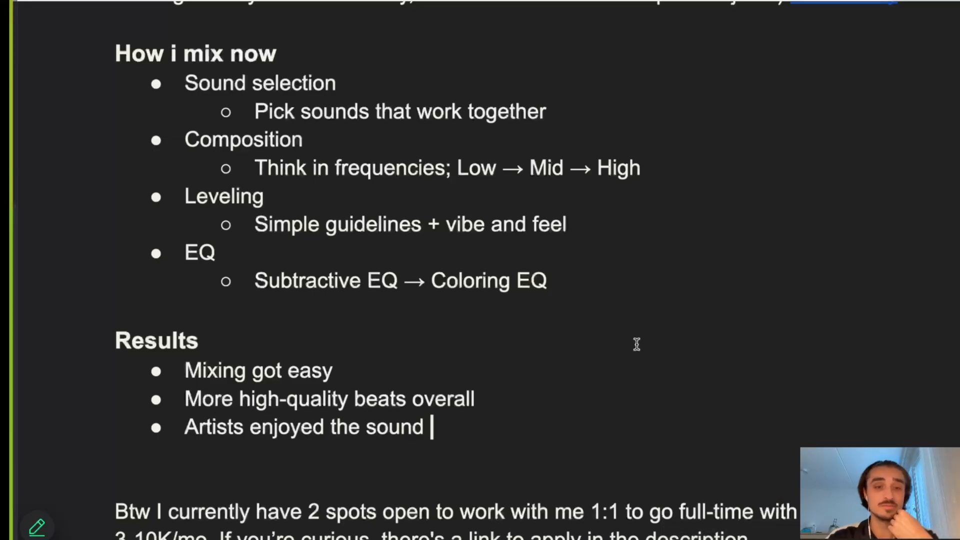
Switch to the Google Docs notes and read the 1:1 coaching paragraph below the results
{"action": "scroll", "coordinate": [636, 344], "scroll_direction": "down", "scroll_amount": 3}
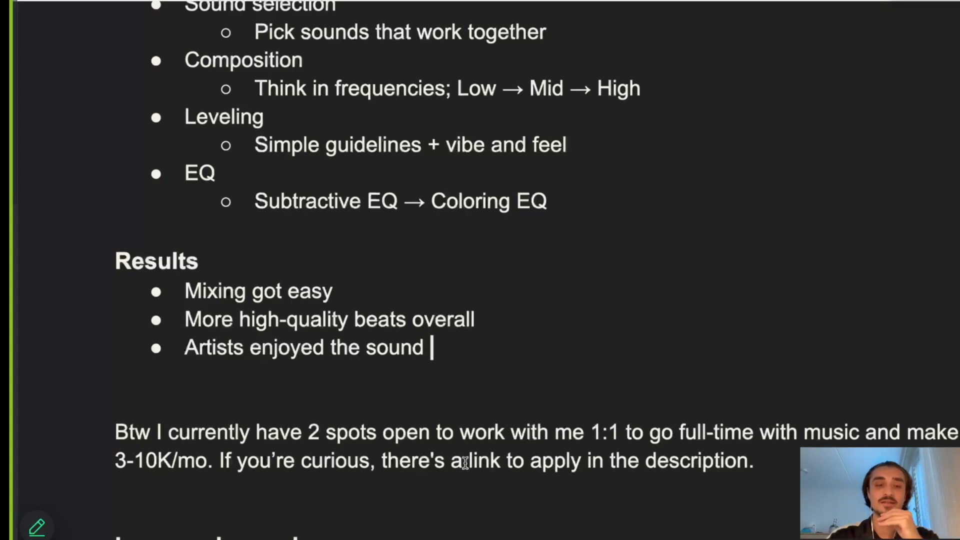
{"action": "left_click_drag", "start_coordinate": [111, 456], "coordinate": [172, 456]}
{"action": "left_click", "coordinate": [205, 456]}
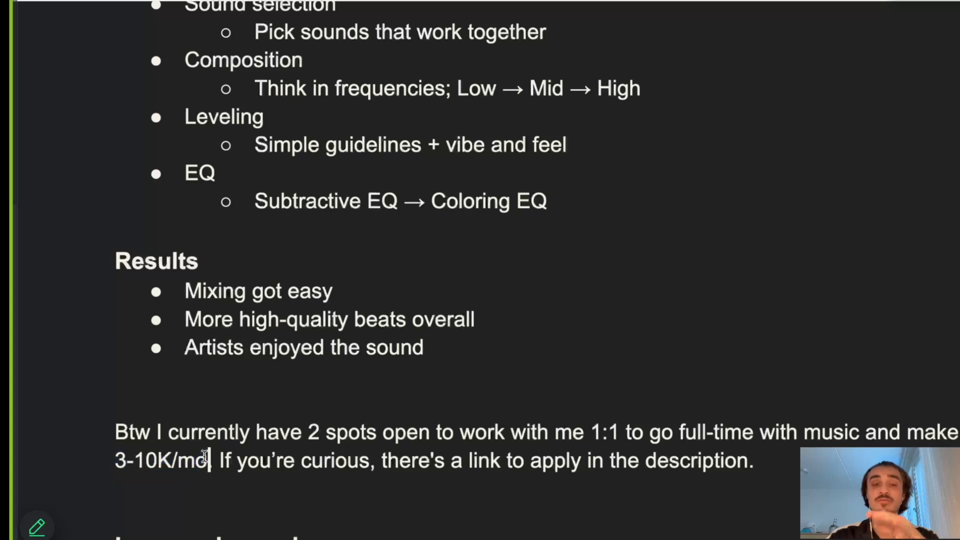